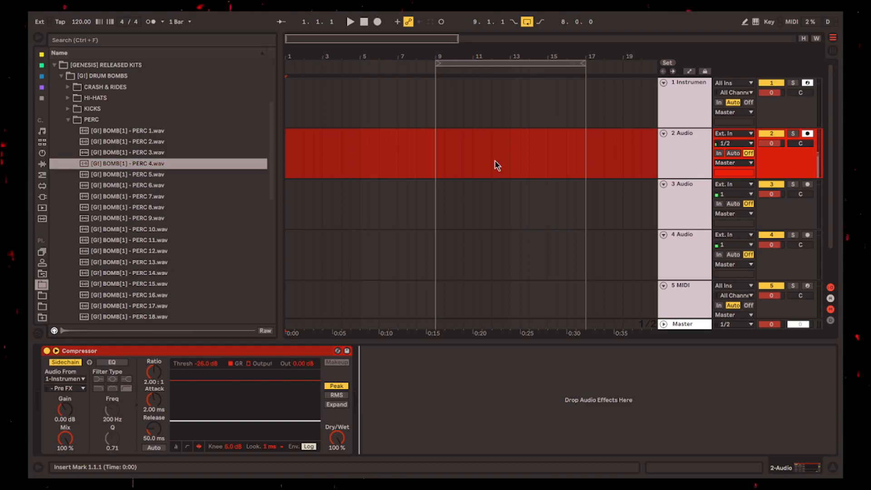
# - Audition the PERC 4 sample in the DRUM BOMBS kit
pyautogui.click(208, 163)
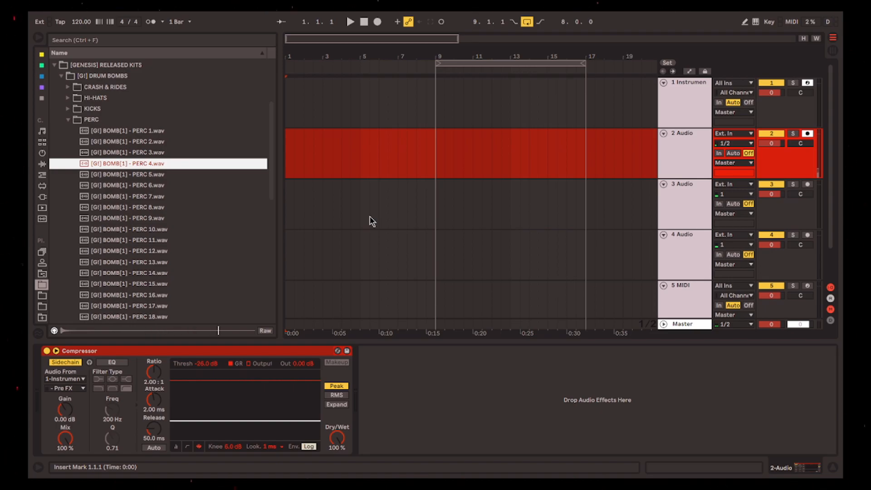
pyautogui.click(371, 221)
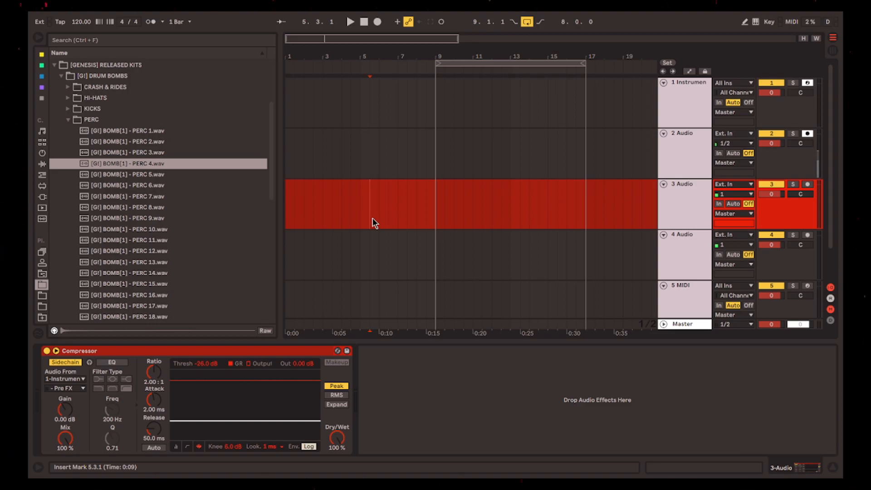
pyautogui.click(205, 168)
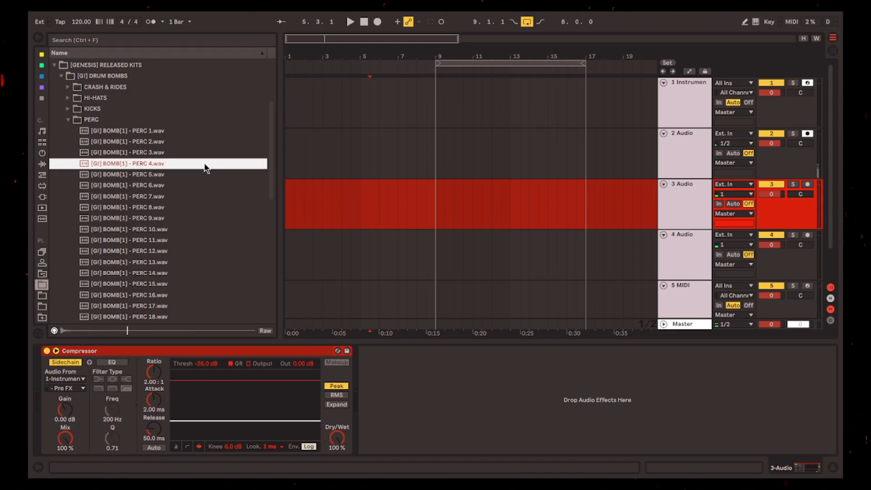
pyautogui.click(344, 197)
# - Look through the crash and ride samples and the closed and open hi-hat samples in the DRUM BOMBS kit
pyautogui.click(112, 75)
pyautogui.scroll(-4, 214, 191)
pyautogui.scroll(-1, 199, 211)
pyautogui.scroll(5, 207, 211)
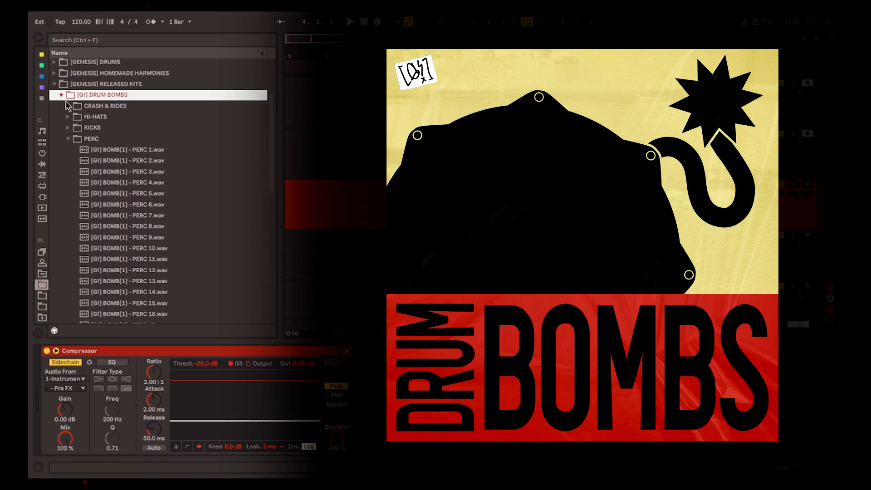
pyautogui.click(68, 106)
pyautogui.scroll(-5, 210, 184)
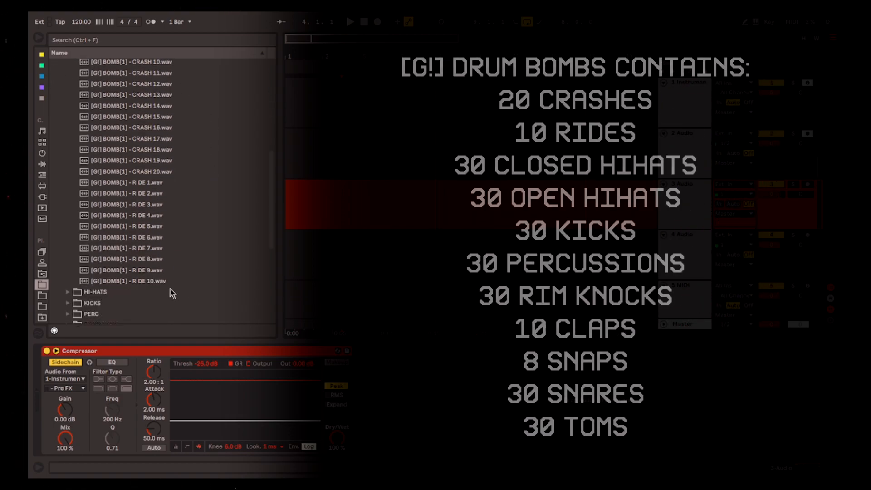
pyautogui.click(67, 293)
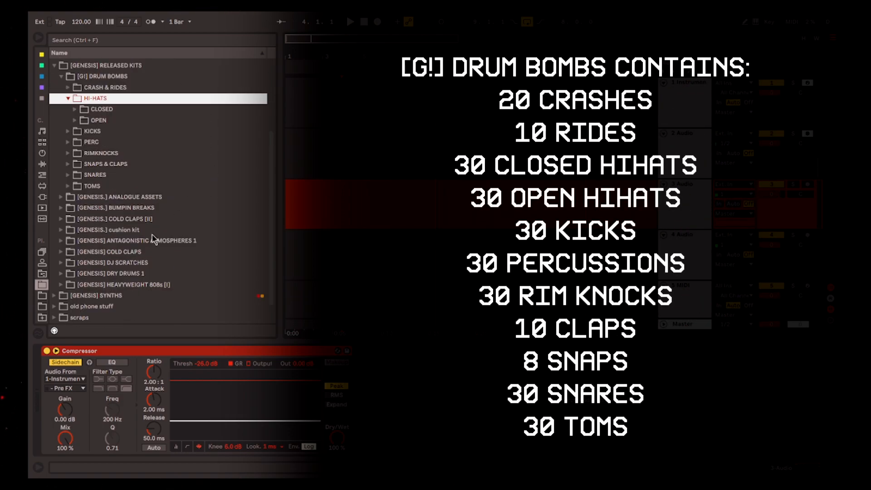
pyautogui.click(74, 109)
pyautogui.scroll(-8, 141, 191)
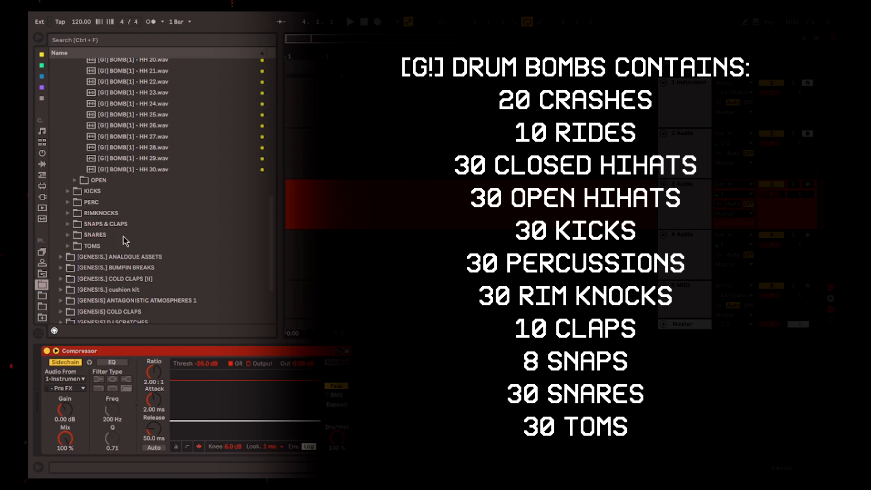
pyautogui.click(76, 180)
pyautogui.scroll(-11, 145, 195)
# - Look through the DRUM BOMBS kit's kicks, percussion, rimknocks, and snaps and claps
pyautogui.click(67, 151)
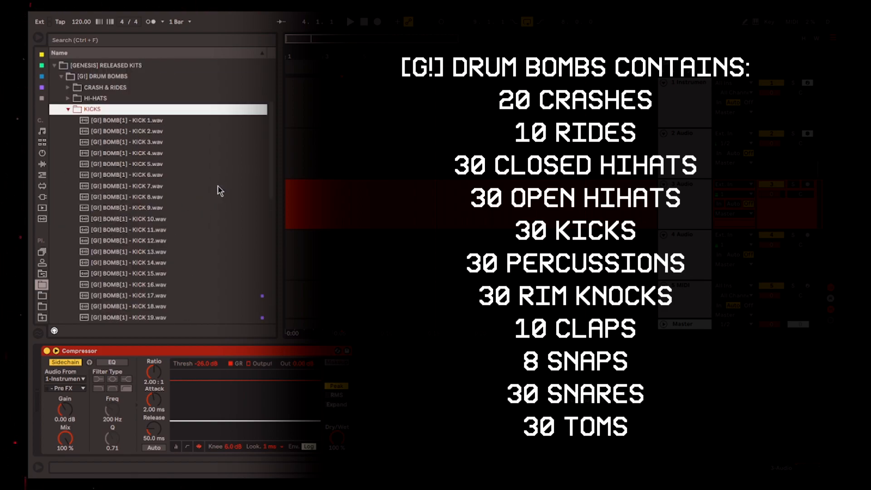
pyautogui.scroll(-6, 213, 204)
pyautogui.click(67, 258)
pyautogui.scroll(-6, 175, 238)
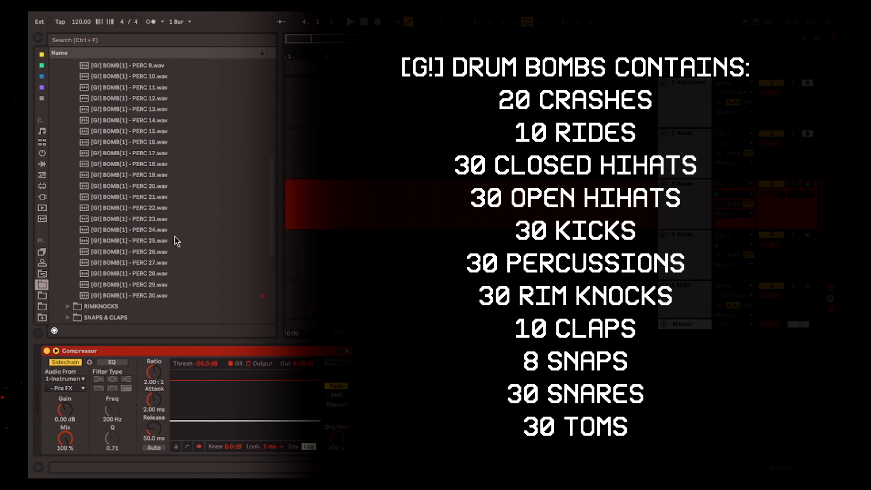
pyautogui.click(68, 250)
pyautogui.scroll(-1, 153, 243)
pyautogui.scroll(-4, 154, 245)
pyautogui.click(67, 220)
pyautogui.scroll(-4, 152, 226)
pyautogui.scroll(1, 122, 224)
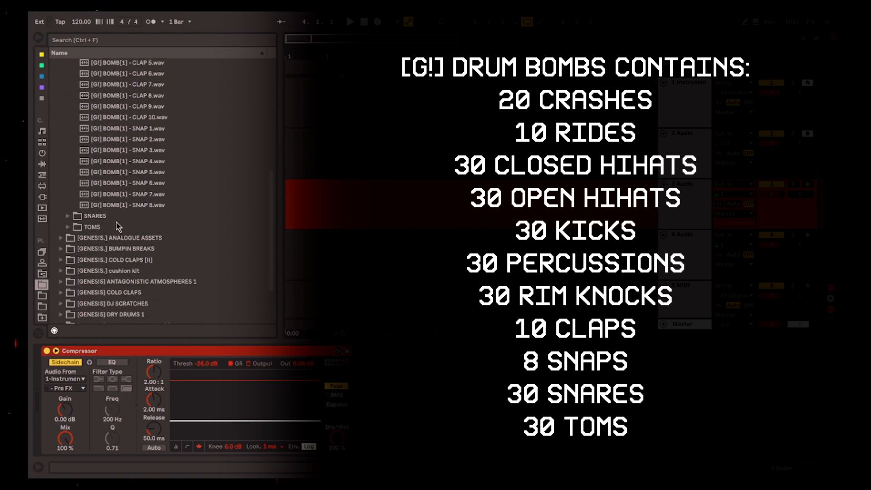
# - Look through the snare and tom samples in the DRUM BOMBS kit
pyautogui.click(67, 216)
pyautogui.scroll(-10, 172, 236)
pyautogui.click(68, 262)
pyautogui.scroll(-5, 136, 245)
pyautogui.scroll(10, 183, 245)
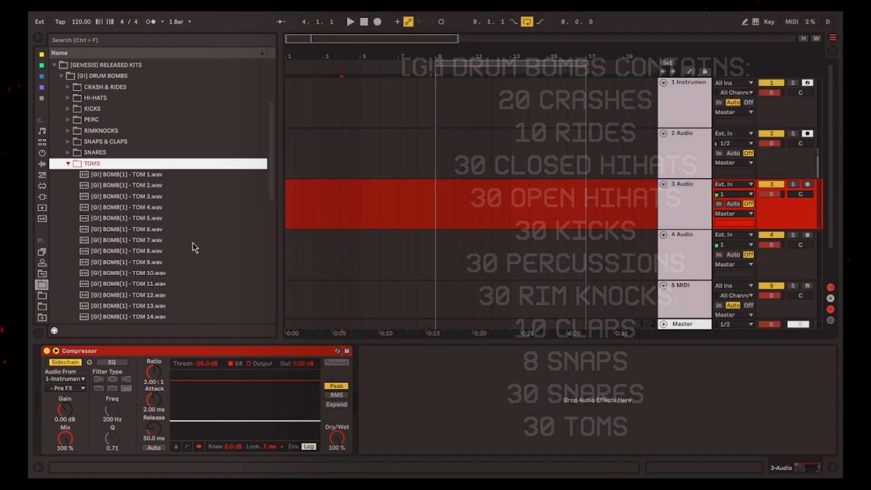
# - Audition a range of kick samples from the DRUM BOMBS kit and collapse the KICKS folder
pyautogui.scroll(2, 155, 189)
pyautogui.click(68, 146)
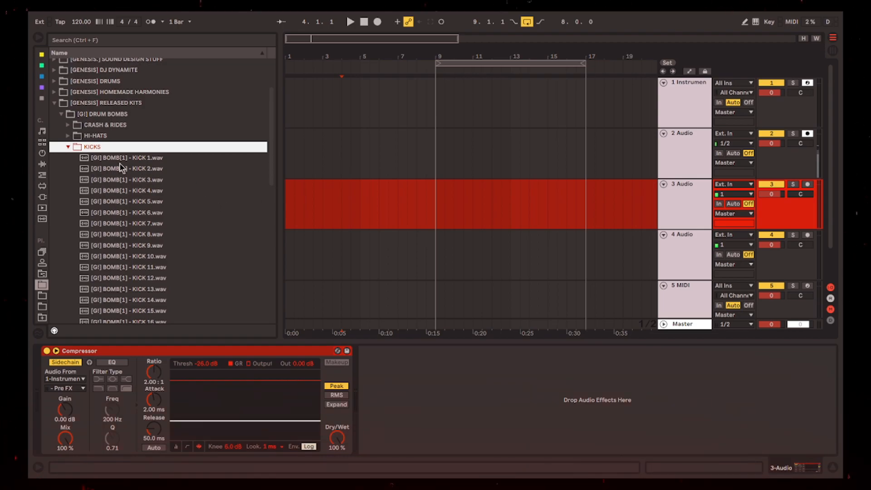
pyautogui.scroll(-5, 170, 185)
pyautogui.scroll(4, 175, 184)
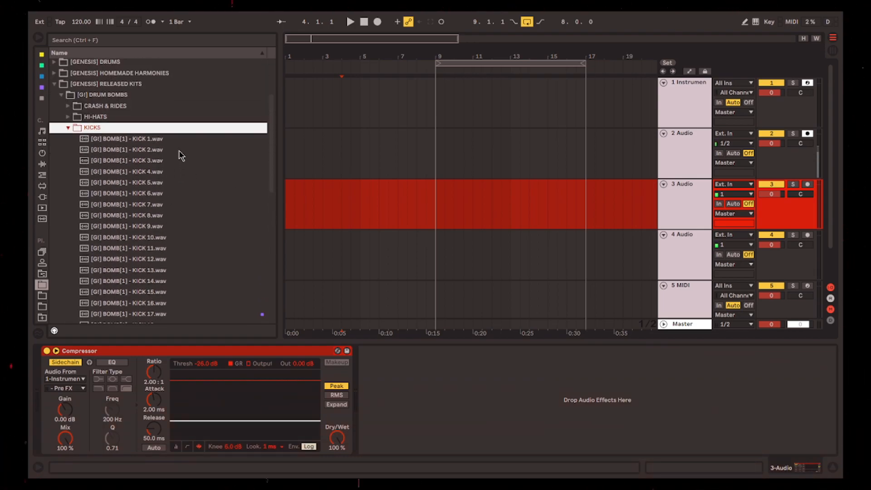
pyautogui.click(182, 142)
pyautogui.press('Down')
pyautogui.press('Down')
pyautogui.press('Down')
pyautogui.press('Down')
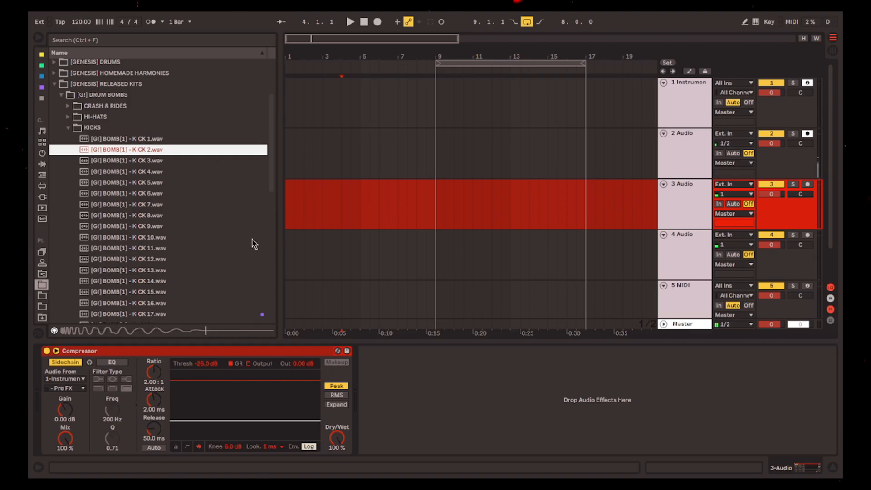
pyautogui.click(211, 285)
pyautogui.scroll(-3, 213, 288)
pyautogui.press('Down')
pyautogui.press('Down')
pyautogui.press('Down')
pyautogui.press('Down')
pyautogui.press('Down')
pyautogui.press('Down')
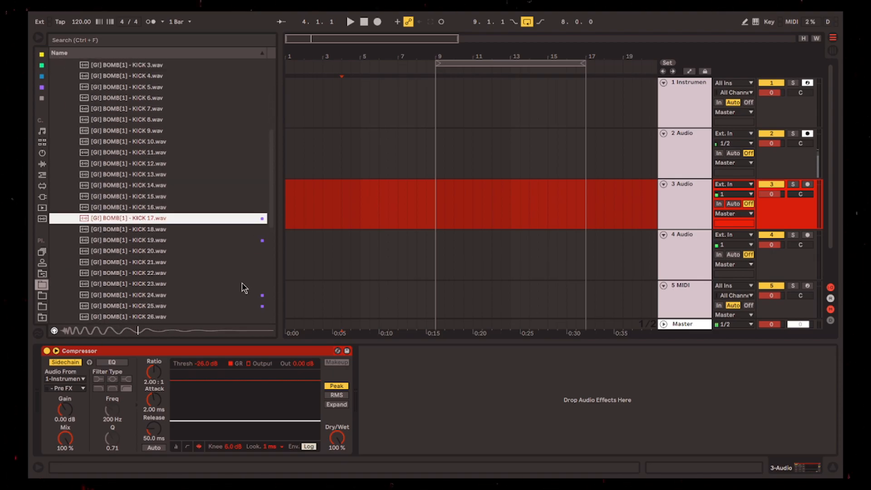
pyautogui.press('Down')
pyautogui.click(187, 302)
pyautogui.press('Left')
pyautogui.press('Left')
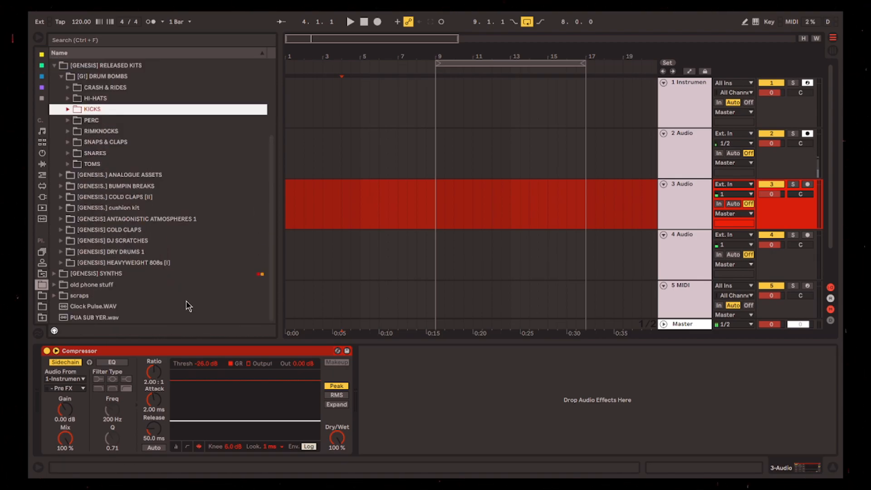
# - Audition several tom samples from the DRUM BOMBS kit and collapse the TOMS folder
pyautogui.press('Down')
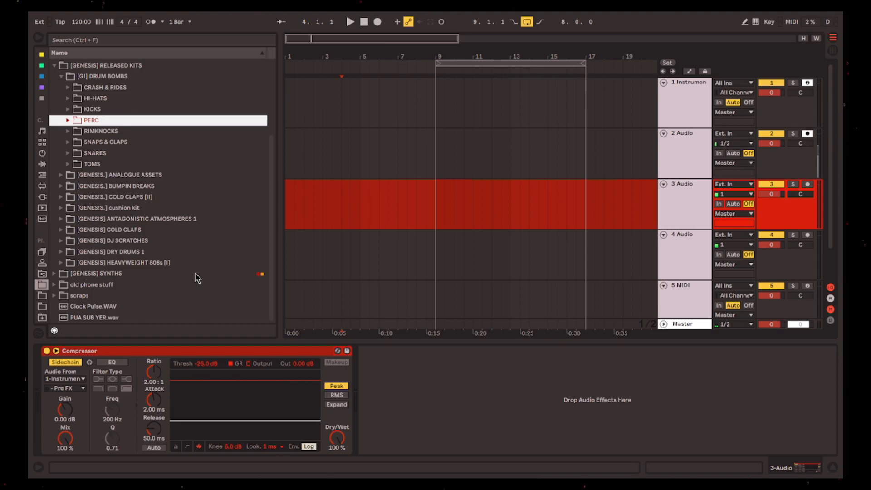
pyautogui.press('Down')
pyautogui.press('Down')
pyautogui.press('Up')
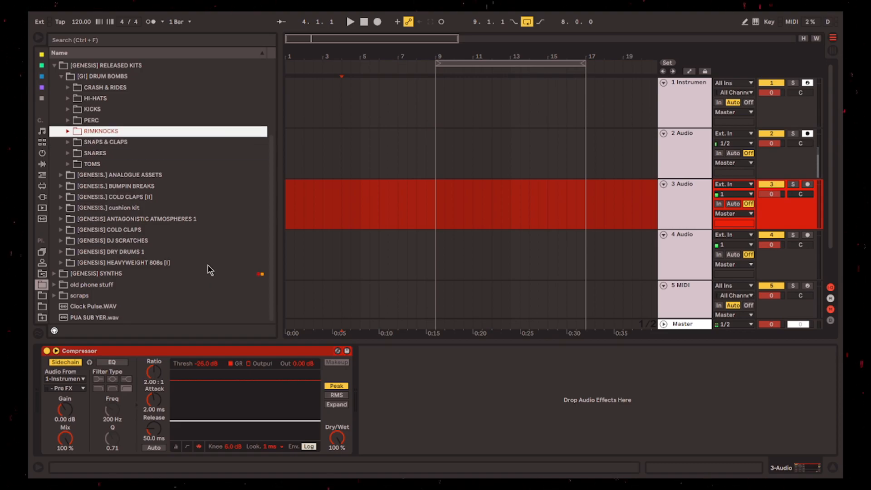
pyautogui.press('Up')
pyautogui.scroll(1, 198, 263)
pyautogui.press('Up')
pyautogui.press('Up')
pyautogui.click(139, 204)
pyautogui.press('Right')
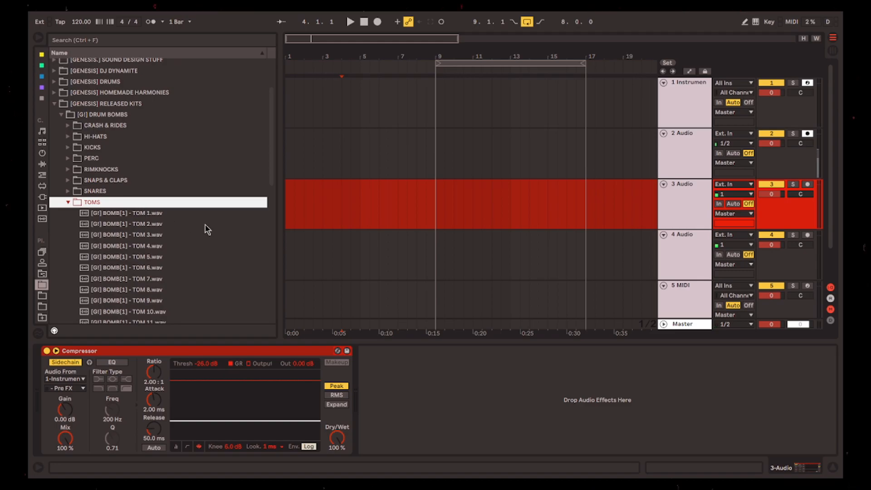
pyautogui.press('Down')
pyautogui.scroll(-3, 229, 259)
pyautogui.click(233, 264)
pyautogui.scroll(-1, 236, 267)
pyautogui.press('Down')
pyautogui.press('Down')
pyautogui.press('Down')
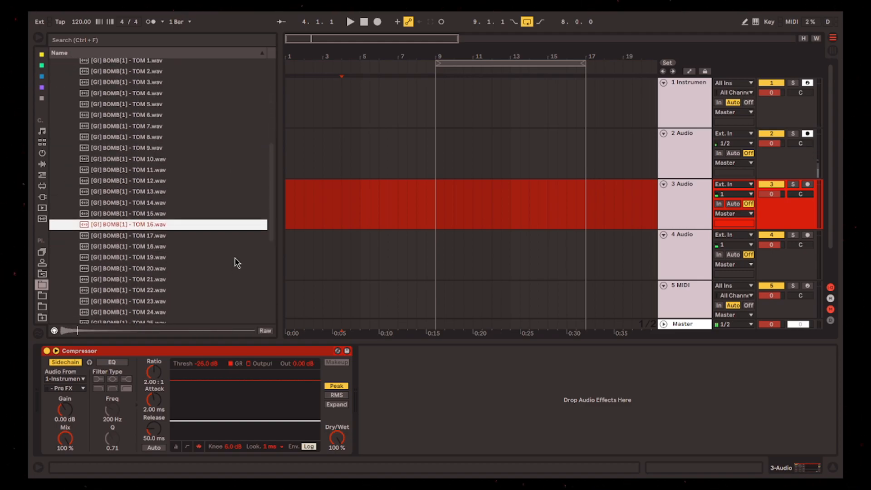
pyautogui.press('Left')
pyautogui.press('Left')
pyautogui.scroll(2, 204, 232)
# - Audition the first four percussion samples in the PERC folder, PERC 1 to PERC 4
pyautogui.click(176, 198)
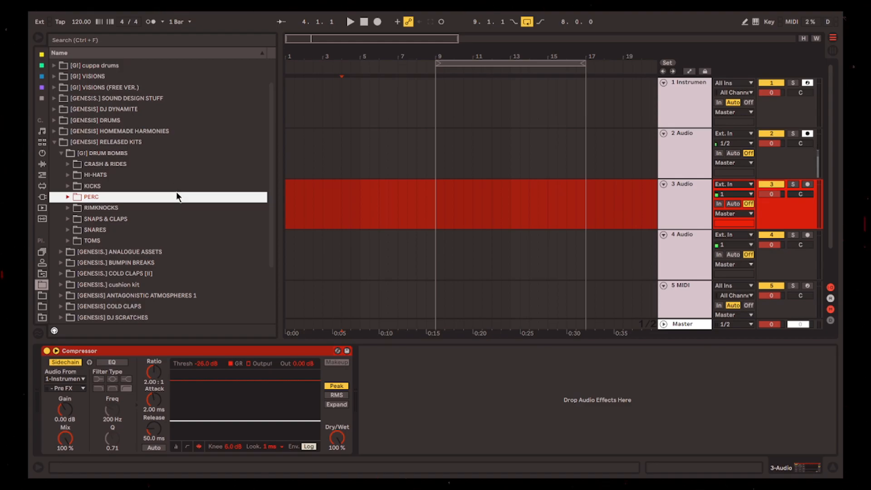
pyautogui.press('Right')
pyautogui.press('Down')
pyautogui.press('Down')
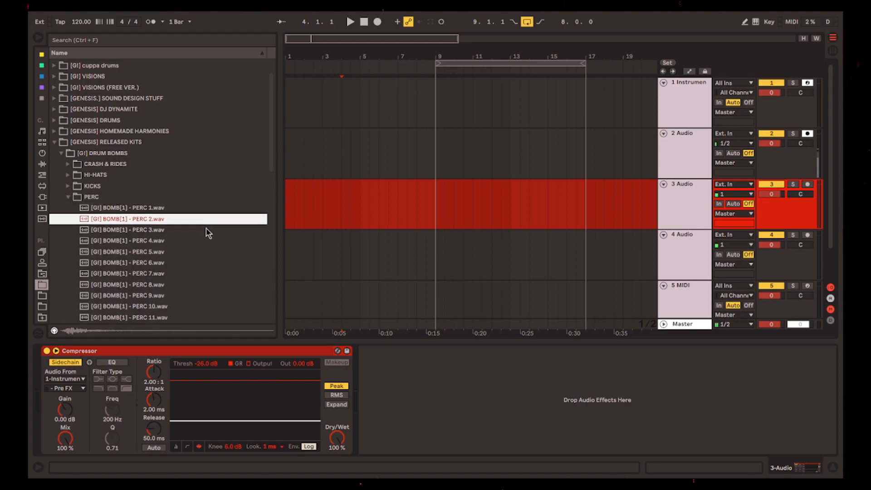
pyautogui.press('Down')
pyautogui.press('Down')
# - Try out the PERC 4 sample as a clip at bar 9 on the second track
pyautogui.moveTo(109, 240); pyautogui.dragTo(442, 153)
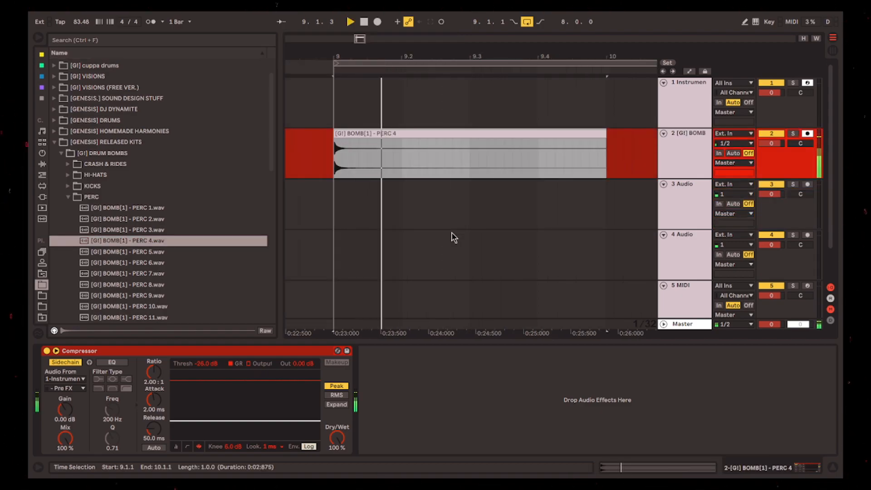
pyautogui.press('space')
pyautogui.press('Delete')
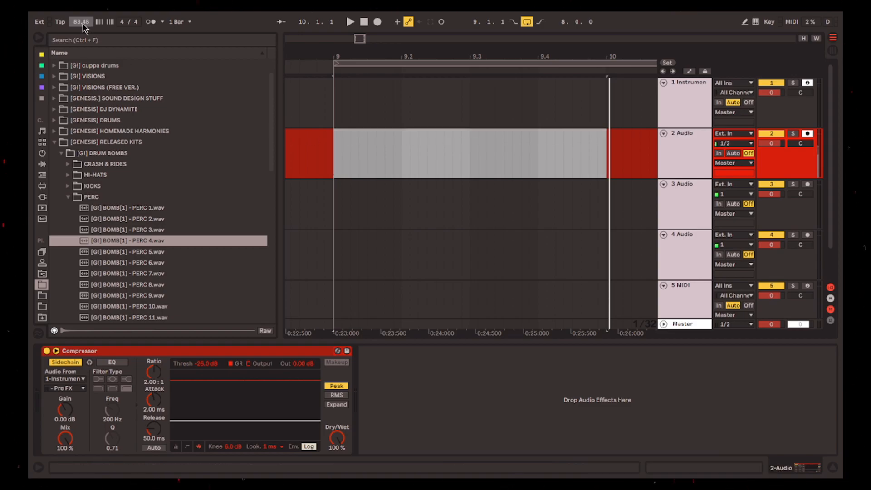
# - Set the tempo to 146 BPM and load the PERC 4 sample into the Drum Rack on the first instrument track
pyautogui.hotkey('ctrl', 'z')
pyautogui.click(339, 126)
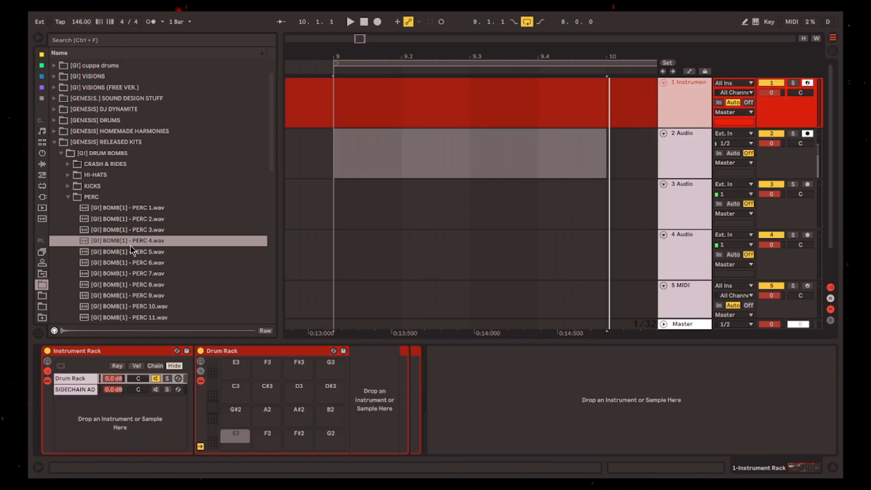
pyautogui.moveTo(130, 242); pyautogui.dragTo(362, 373)
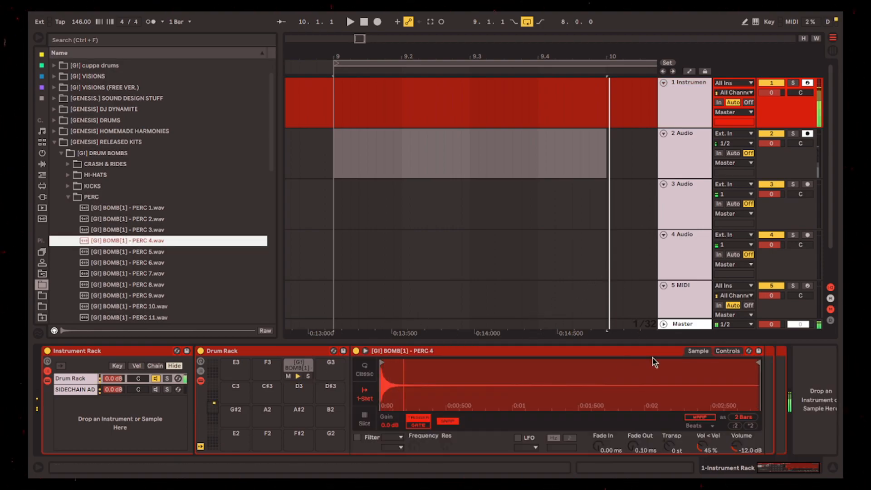
# - Add a Frequency Shifter after the PERC 4 sampler, set it to Ring mode and tune its frequency to 807 Hz
pyautogui.click(42, 165)
pyautogui.scroll(-5, 188, 262)
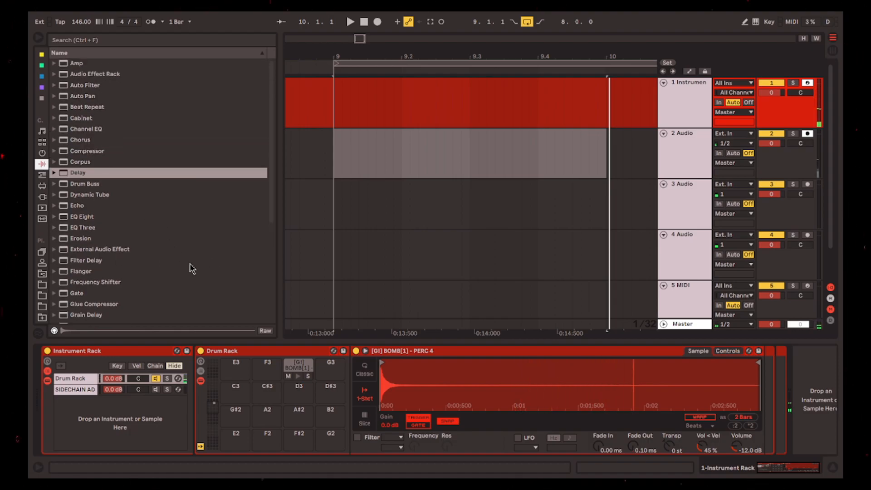
pyautogui.moveTo(95, 149); pyautogui.dragTo(784, 474)
pyautogui.click(735, 386)
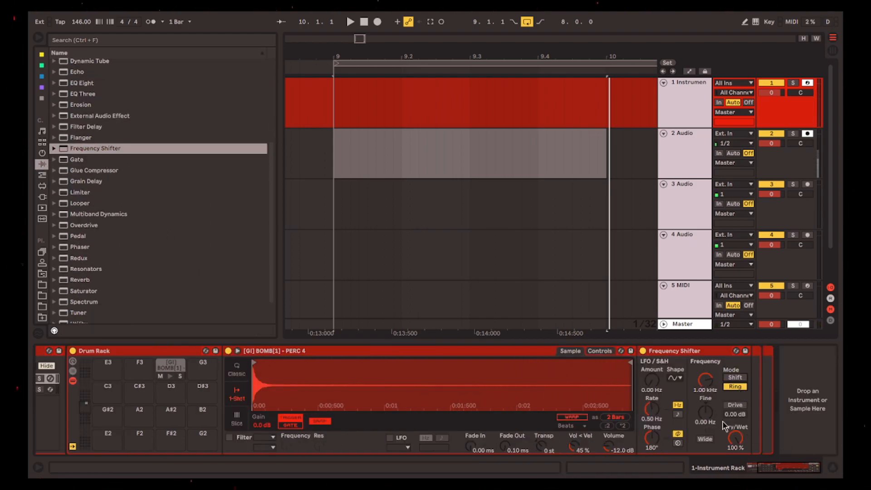
pyautogui.moveTo(705, 380)
pyautogui.mouseDown()
pyautogui.moveTo(705, 396)
pyautogui.moveTo(706, 380)
pyautogui.mouseUp()
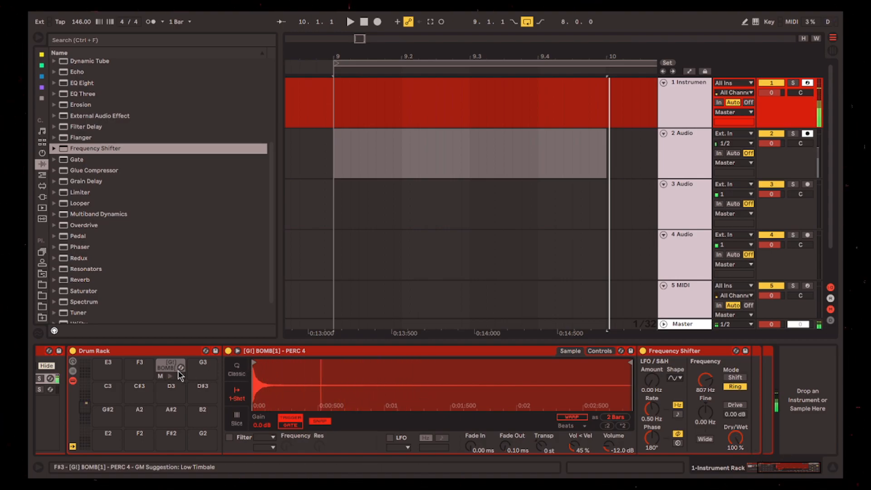
pyautogui.scroll(4, 105, 405)
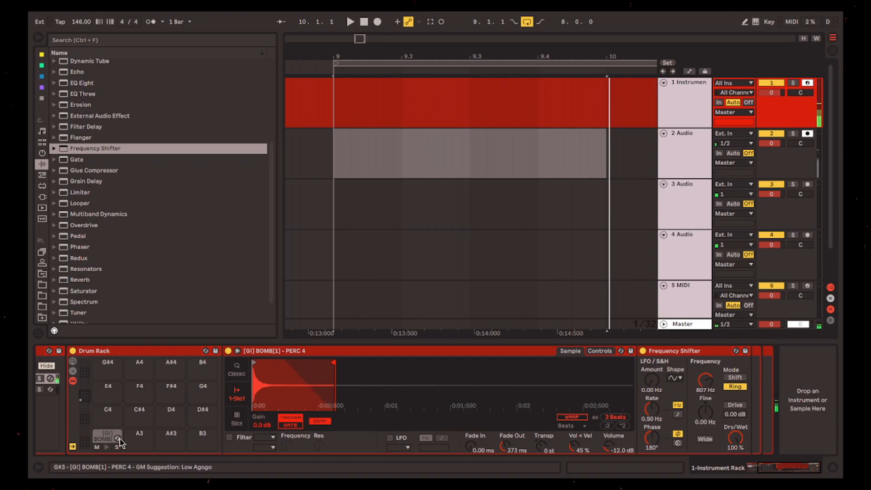
# - Set the Frequency Shifter's LFO to a random shape with a 5.00 kHz amount and a tempo-synced rate of 1/64
pyautogui.click(678, 379)
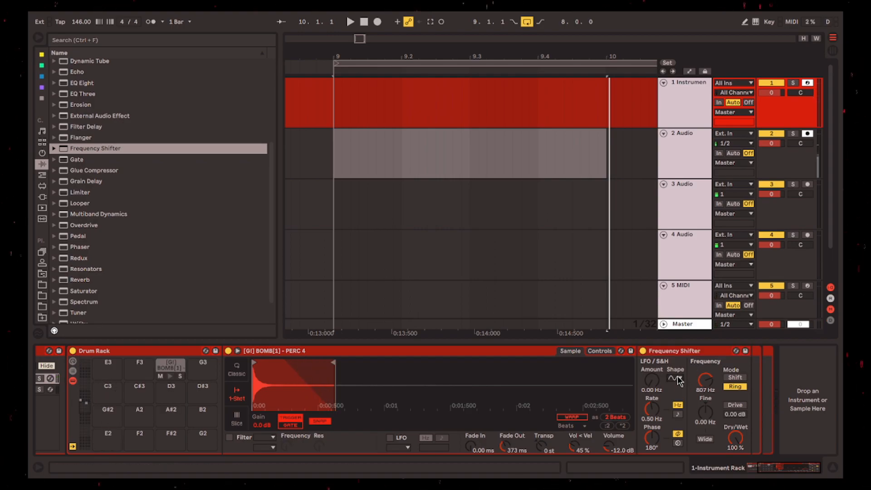
pyautogui.click(679, 428)
pyautogui.moveTo(644, 384); pyautogui.dragTo(646, 318)
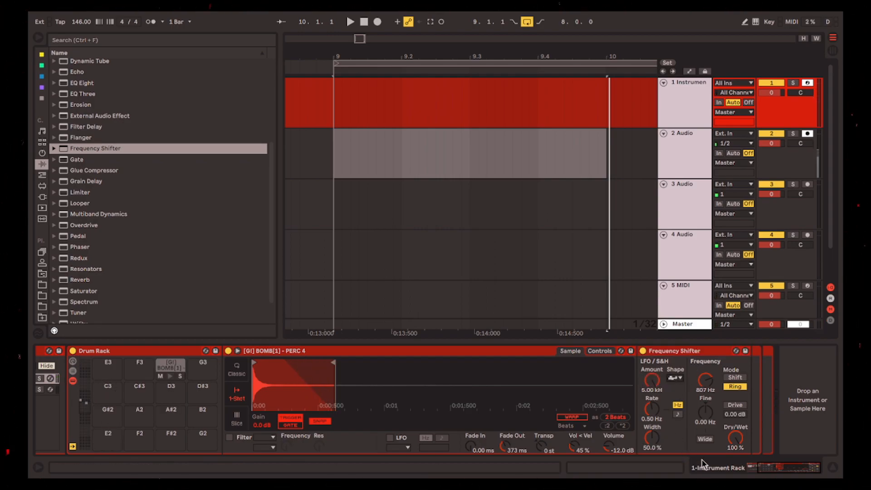
pyautogui.moveTo(651, 409); pyautogui.dragTo(652, 372)
pyautogui.click(677, 414)
# - Try a falling sawtooth LFO shape and Shift mode, and remove the Frequency Shifter from the PERC 4 pad
pyautogui.click(673, 377)
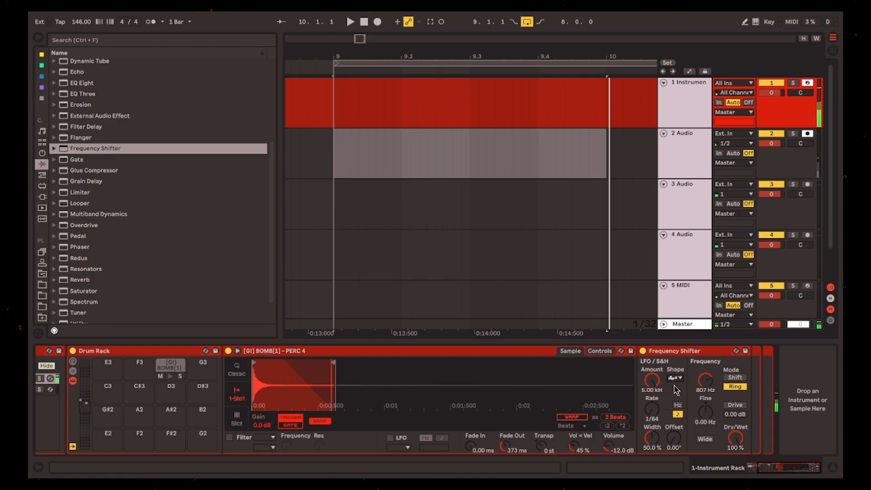
pyautogui.click(674, 420)
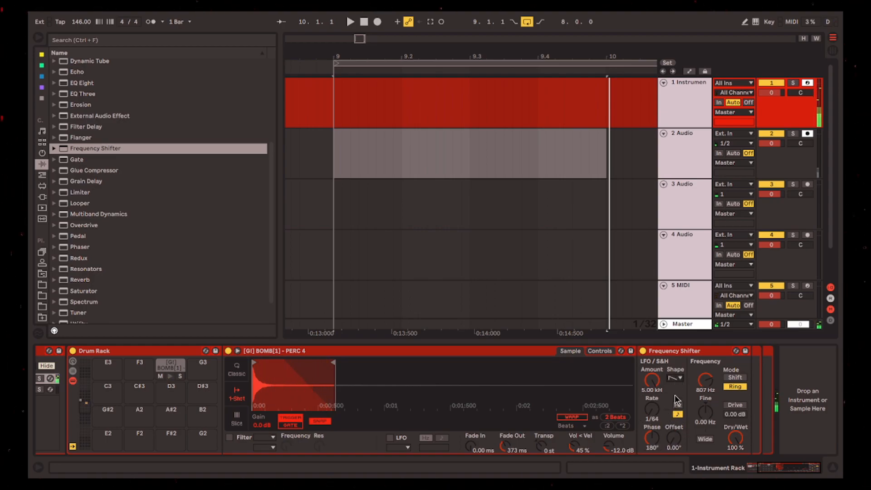
pyautogui.click(735, 377)
pyautogui.press('Delete')
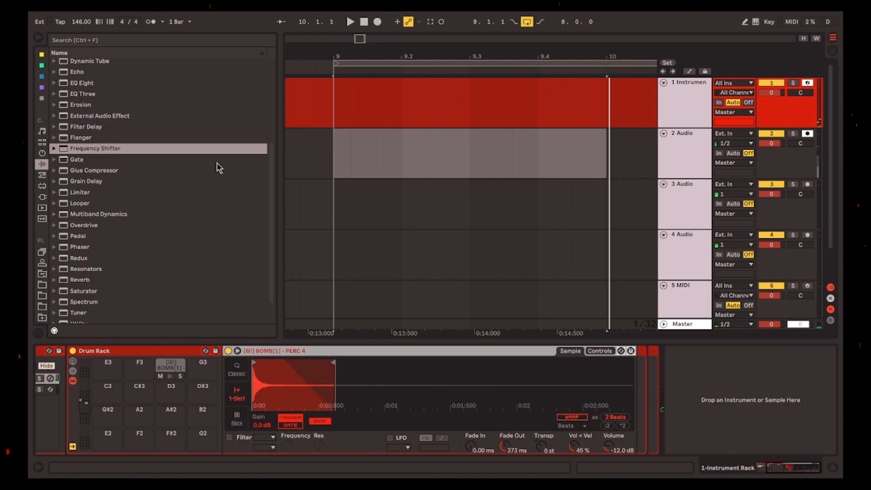
# - Add Erosion after the PERC 4 sampler in Wide Noise mode with an 11.1 kHz frequency, 2.50 width and 150 amount
pyautogui.scroll(3, 270, 186)
pyautogui.click(153, 185)
pyautogui.click(54, 181)
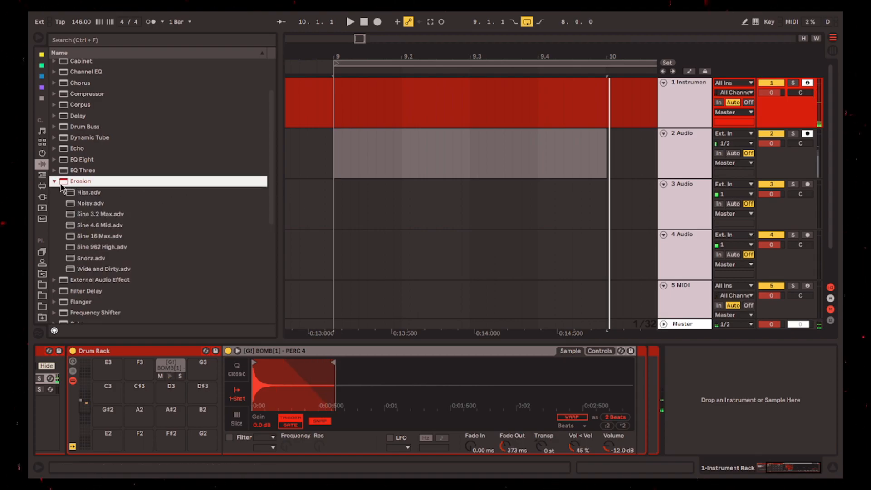
pyautogui.moveTo(577, 409); pyautogui.dragTo(656, 401)
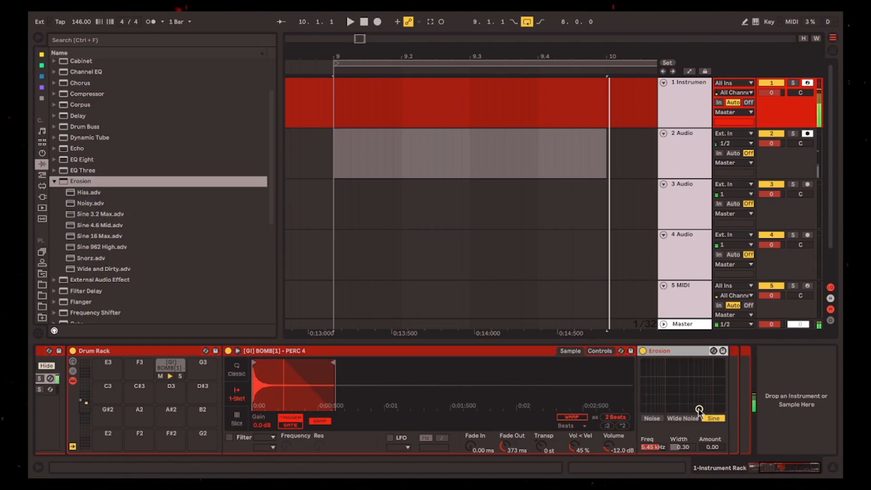
pyautogui.moveTo(696, 368); pyautogui.dragTo(703, 368)
pyautogui.click(687, 418)
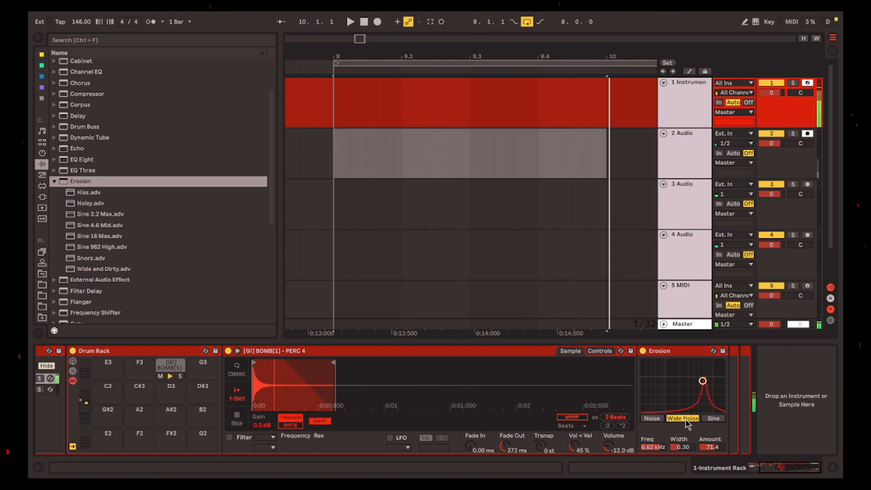
pyautogui.moveTo(683, 446); pyautogui.dragTo(682, 409)
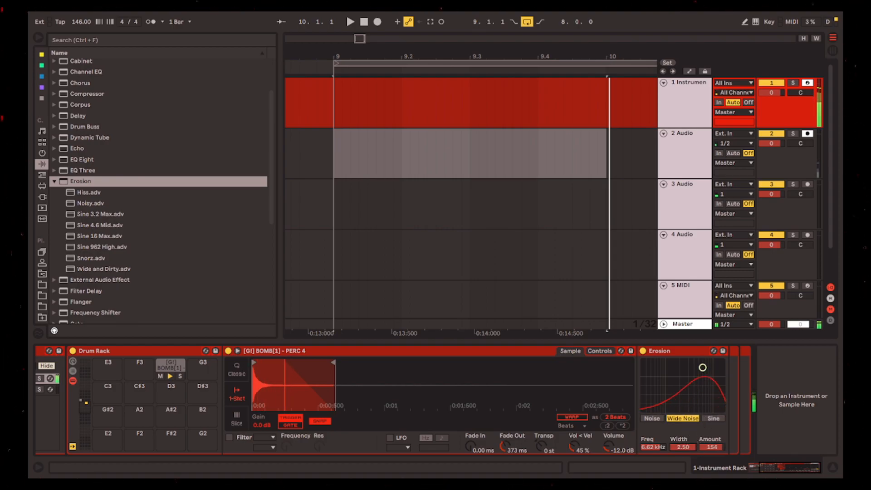
pyautogui.moveTo(703, 367); pyautogui.dragTo(712, 368)
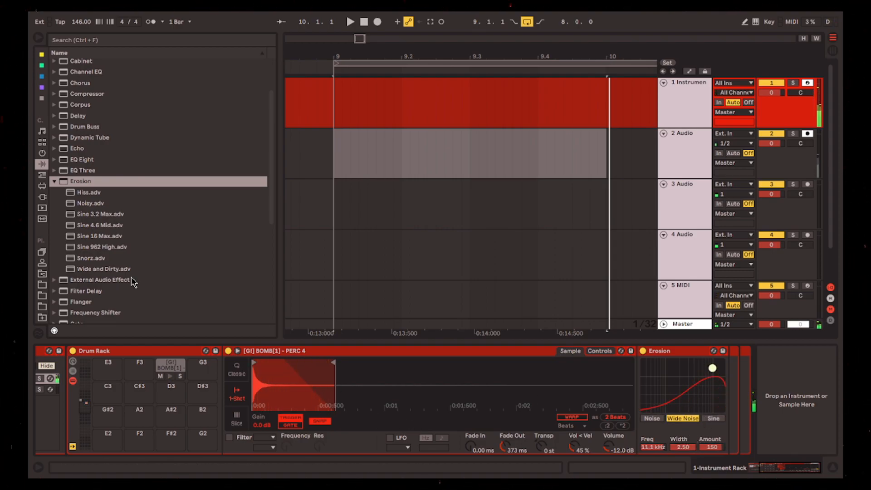
# - Add EQ Eight after Erosion and raise its band 1 low cut to 3.09 kHz
pyautogui.scroll(3, 140, 259)
pyautogui.click(42, 186)
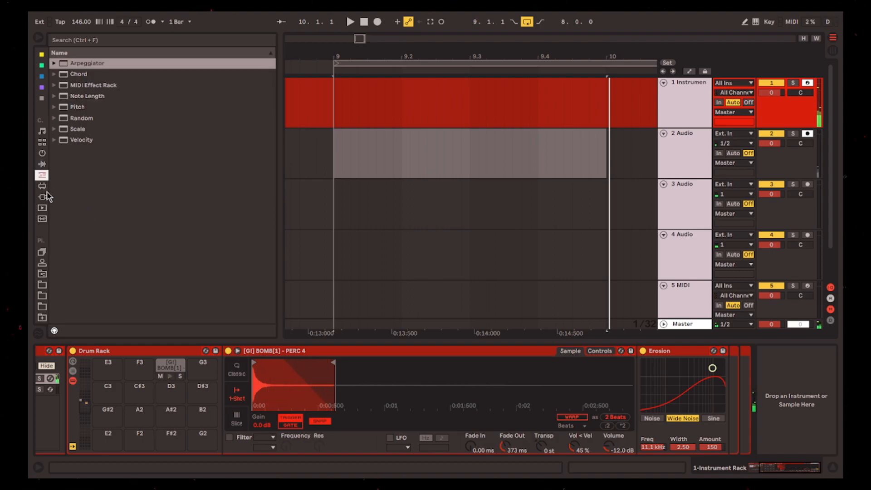
pyautogui.click(43, 165)
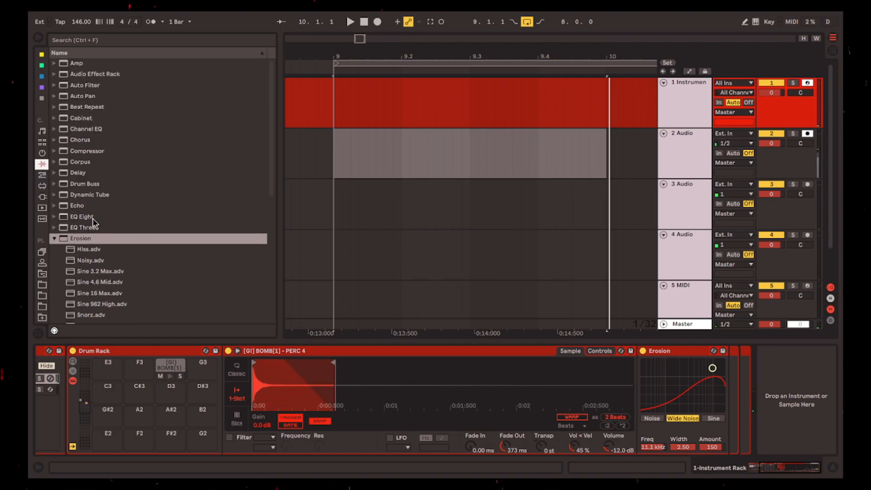
pyautogui.moveTo(81, 216); pyautogui.dragTo(730, 408)
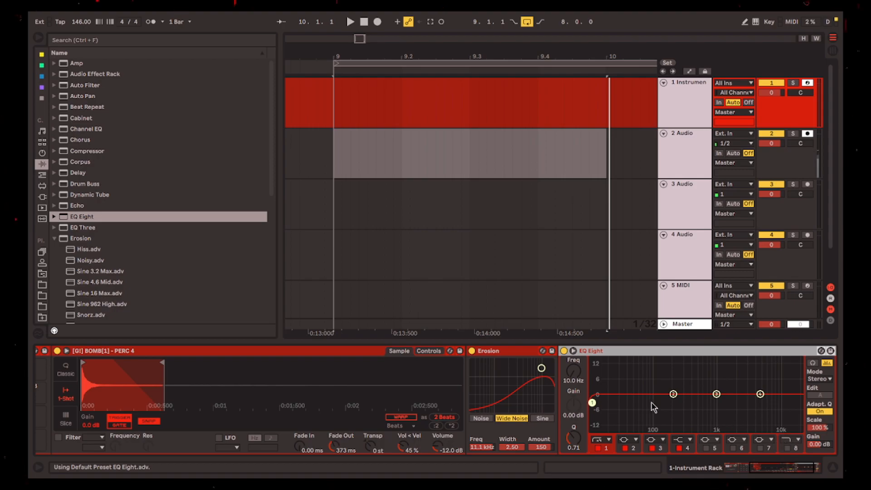
pyautogui.moveTo(592, 402); pyautogui.dragTo(746, 400)
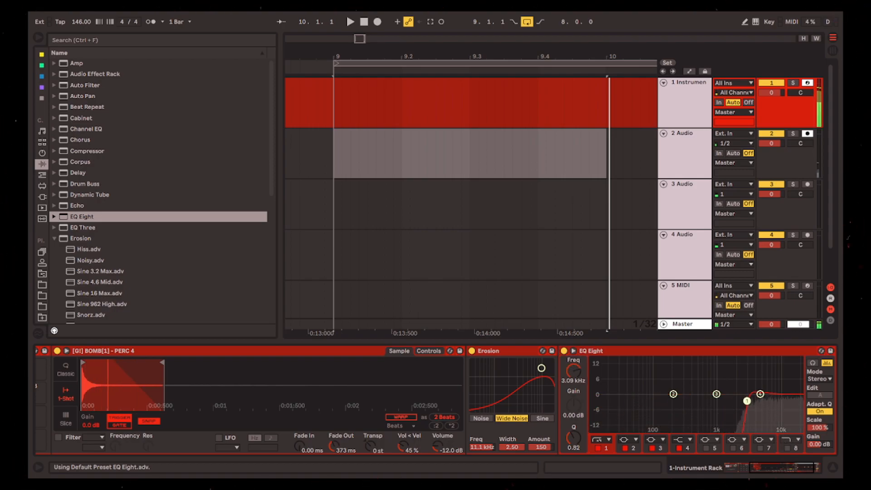
# - Shorten the PERC 4 sample to about 190 ms and lower the Q of the EQ Eight low cut
pyautogui.moveTo(435, 407); pyautogui.dragTo(435, 413)
pyautogui.moveTo(259, 363)
pyautogui.mouseDown()
pyautogui.moveTo(173, 361)
pyautogui.moveTo(184, 362)
pyautogui.mouseUp()
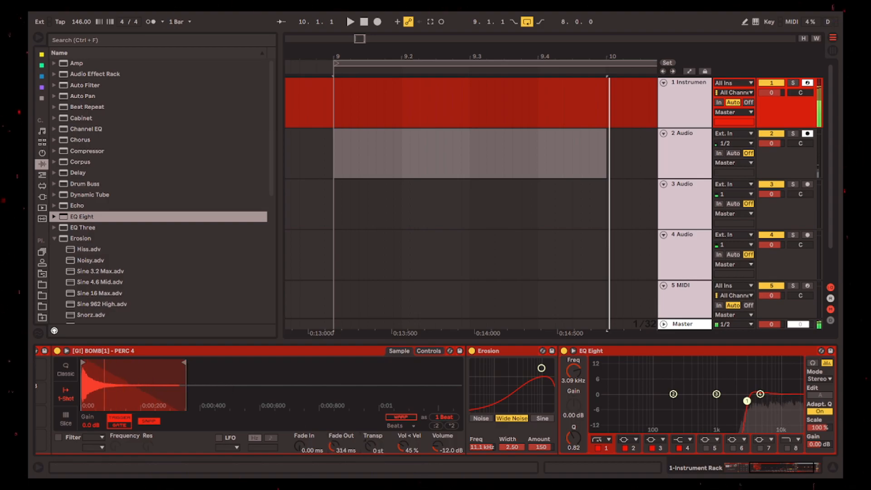
pyautogui.moveTo(747, 400); pyautogui.dragTo(747, 412)
# - Duplicate the processed PERC 4 pad onto the E3 pad of the Drum Rack
pyautogui.hscroll(-10, 544, 399)
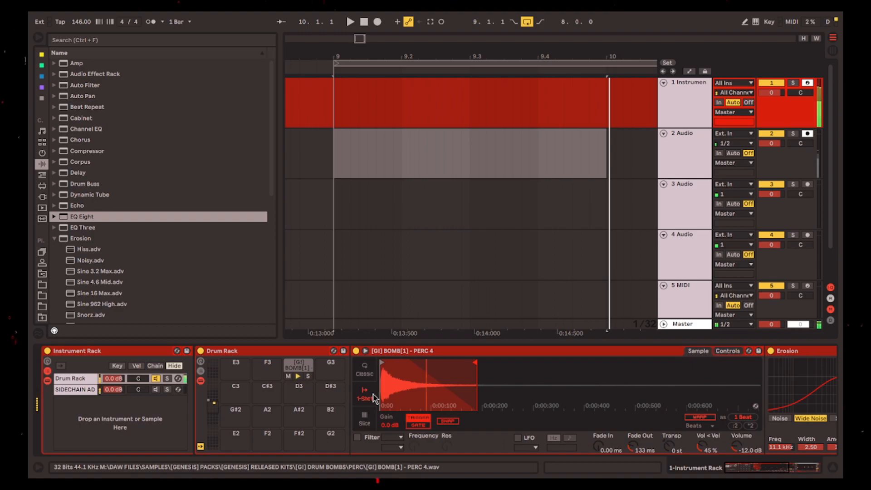
pyautogui.moveTo(296, 365); pyautogui.dragTo(234, 365)
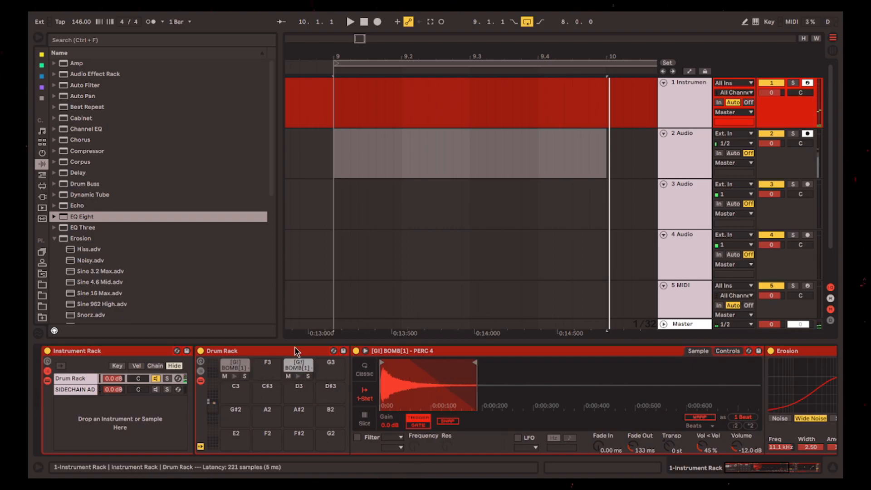
# - Reshape EQ Eight with a 426 Hz low cut, a strong band 2 boost just above 1 kHz and a band 8 high cut
pyautogui.moveTo(757, 473); pyautogui.dragTo(789, 470)
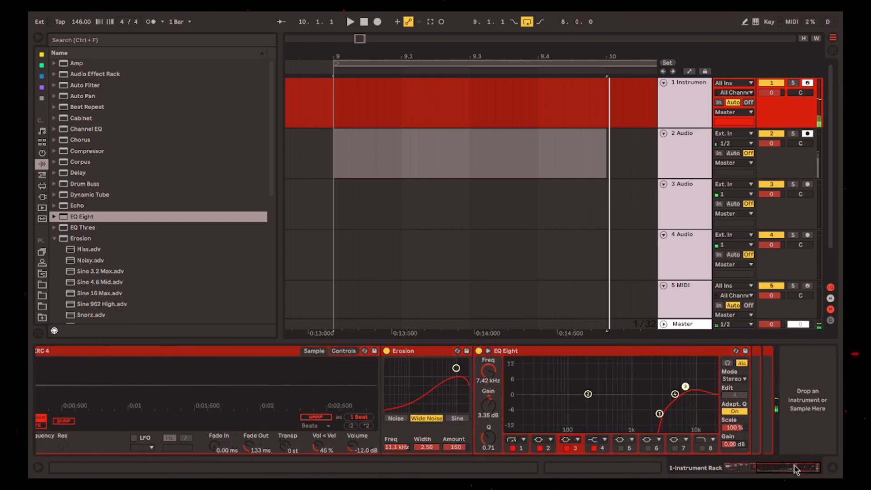
pyautogui.moveTo(688, 387); pyautogui.dragTo(711, 423)
pyautogui.click(702, 448)
pyautogui.moveTo(587, 393); pyautogui.dragTo(639, 364)
pyautogui.moveTo(489, 440); pyautogui.dragTo(490, 471)
pyautogui.moveTo(605, 411); pyautogui.dragTo(608, 413)
# - Add a Saturator after EQ Eight with -10 dB output and 20 dB drive
pyautogui.scroll(-10, 162, 247)
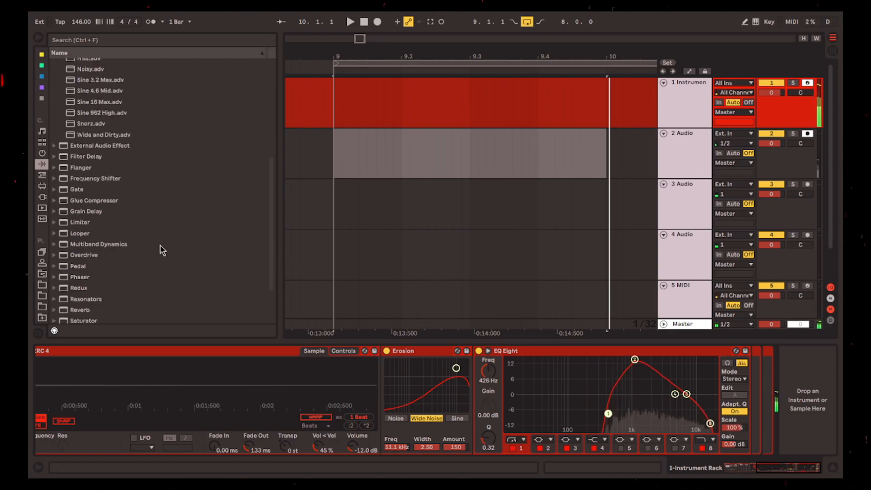
pyautogui.click(108, 262)
pyautogui.moveTo(745, 426); pyautogui.dragTo(739, 430)
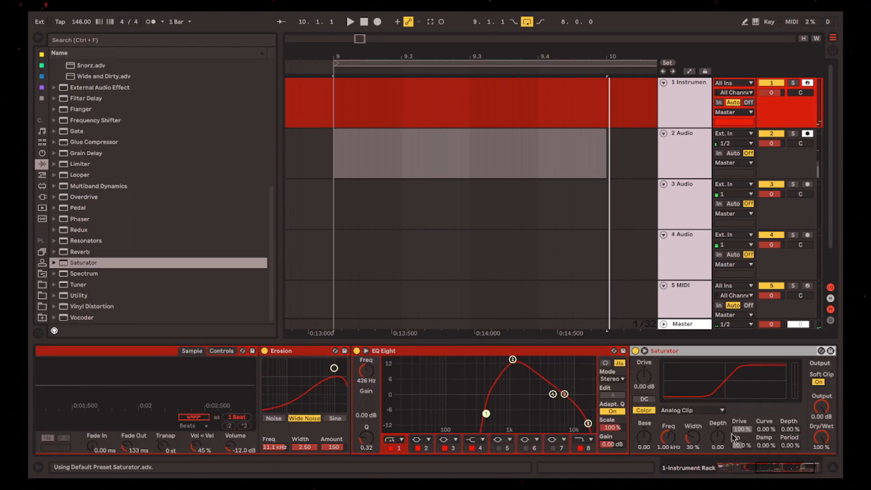
pyautogui.click(822, 411)
pyautogui.write('-10')
pyautogui.press('Return')
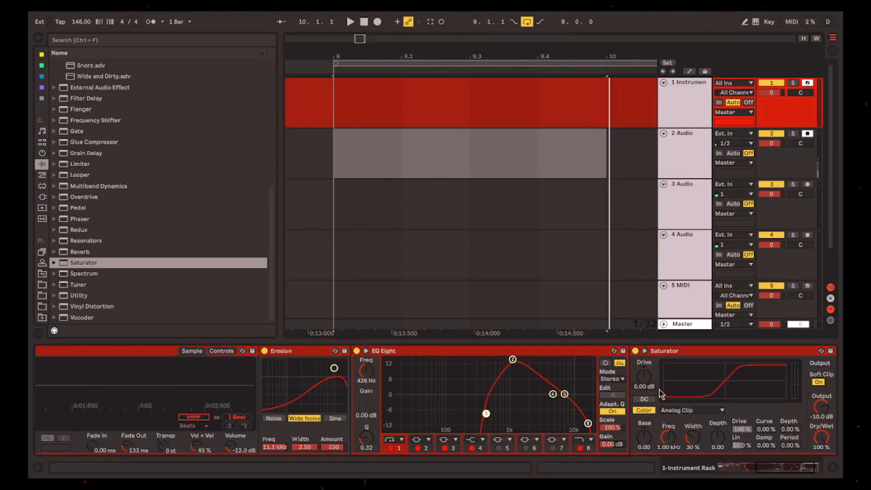
pyautogui.press('Return')
# - Move the EQ Eight low cut to 539 Hz with a Q of 0.63
pyautogui.moveTo(771, 467); pyautogui.dragTo(786, 468)
pyautogui.moveTo(401, 414); pyautogui.dragTo(406, 404)
pyautogui.click(739, 468)
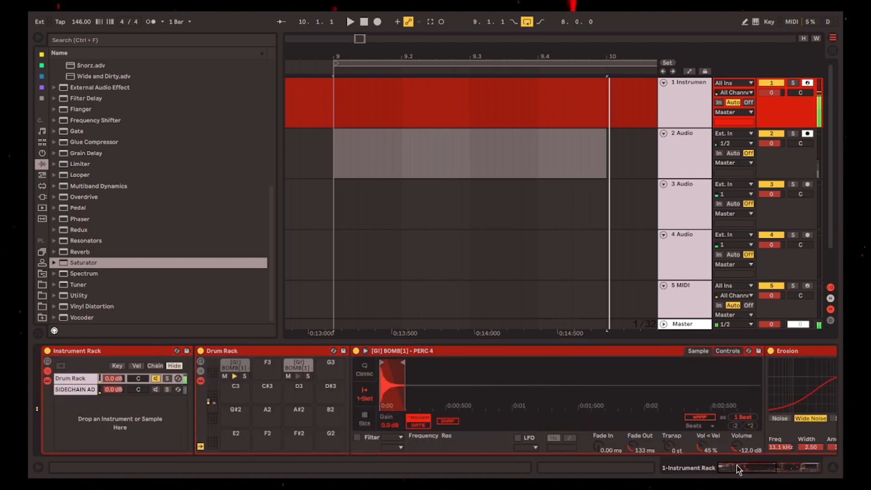
pyautogui.click(760, 471)
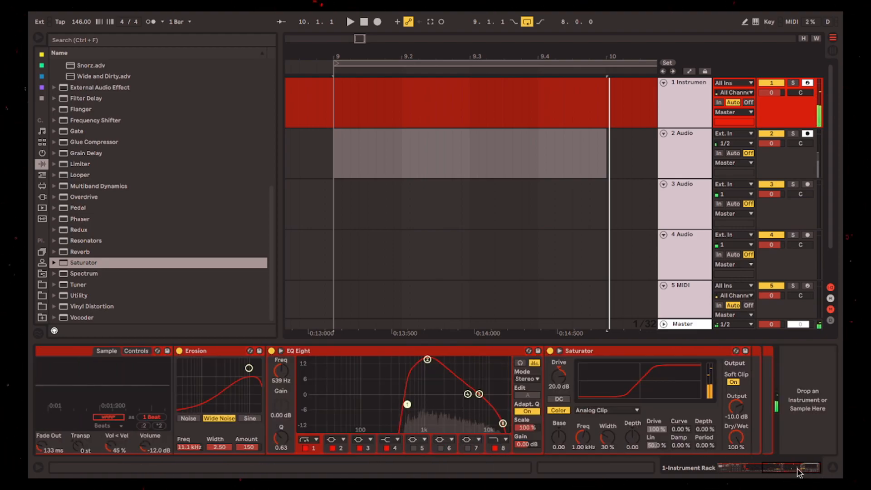
# - Bypass EQ Eight and Erosion in the PERC 4 chain
pyautogui.scroll(3, 111, 272)
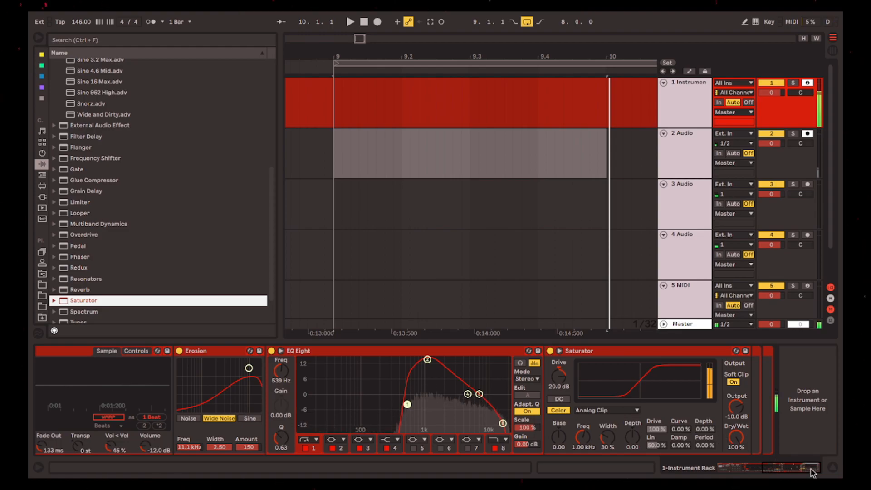
pyautogui.moveTo(803, 471); pyautogui.dragTo(794, 468)
pyautogui.click(417, 351)
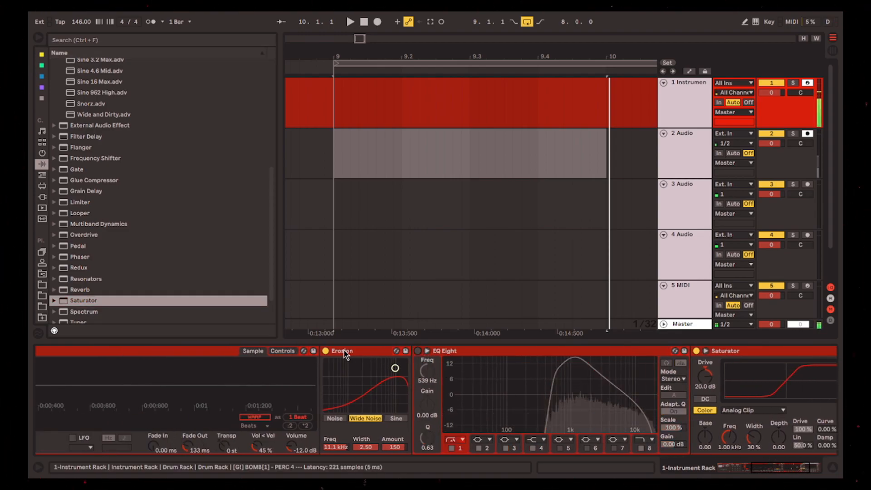
pyautogui.click(326, 350)
# - Convert the PERC 4 Simpler into a Sampler
pyautogui.click(739, 467)
pyautogui.click(409, 348)
pyautogui.rightClick(414, 348)
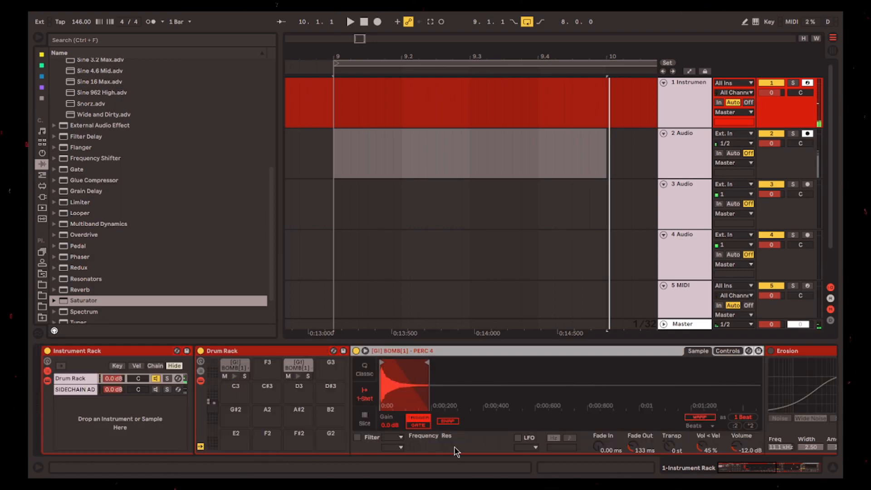
pyautogui.click(455, 468)
# - Enable the Sampler's FM oscillator with the Noise type, 0.0 dB volume and a coarse value of 26
pyautogui.scroll(-3, 719, 445)
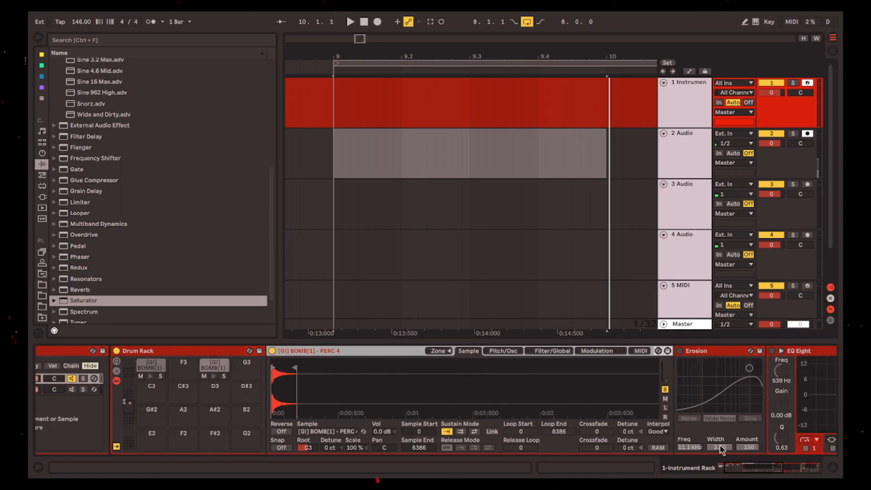
pyautogui.click(502, 351)
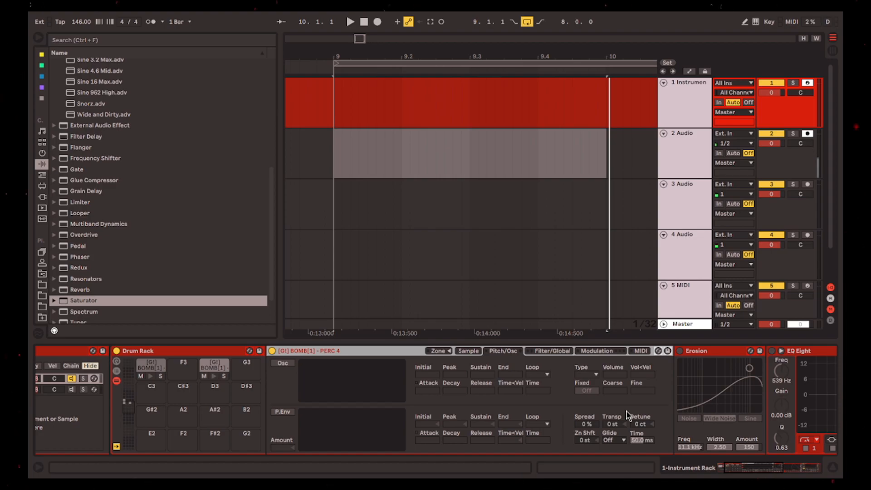
pyautogui.click(286, 364)
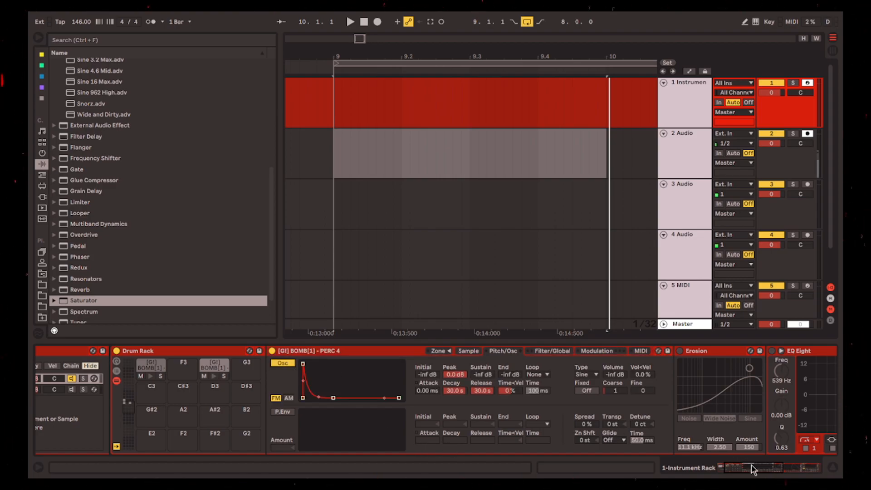
pyautogui.scroll(-2, 750, 467)
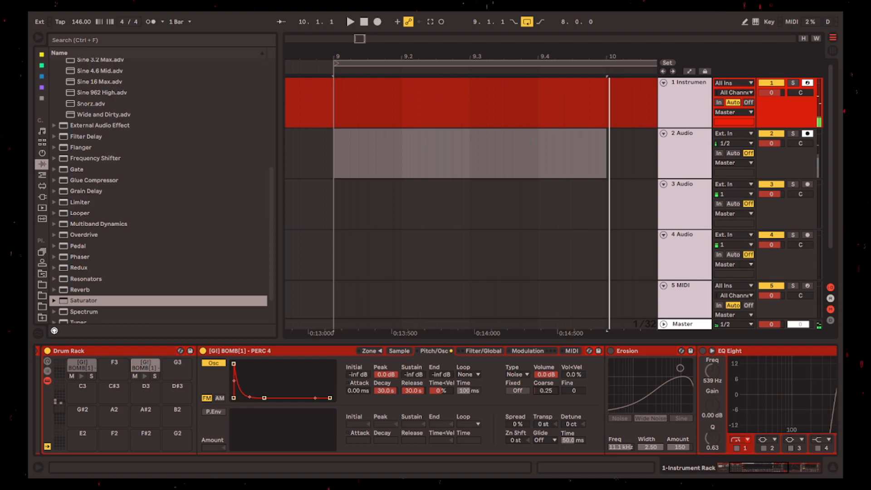
pyautogui.moveTo(545, 391); pyautogui.dragTo(546, 359)
# - Delete Erosion from the PERC 4 chain and switch EQ Eight back on
pyautogui.scroll(-5, 539, 386)
pyautogui.click(417, 352)
pyautogui.press('Delete')
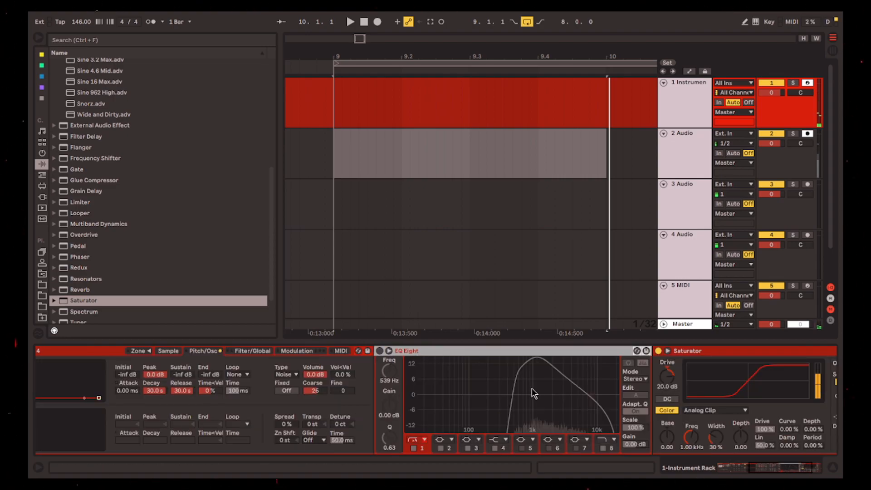
pyautogui.click(380, 351)
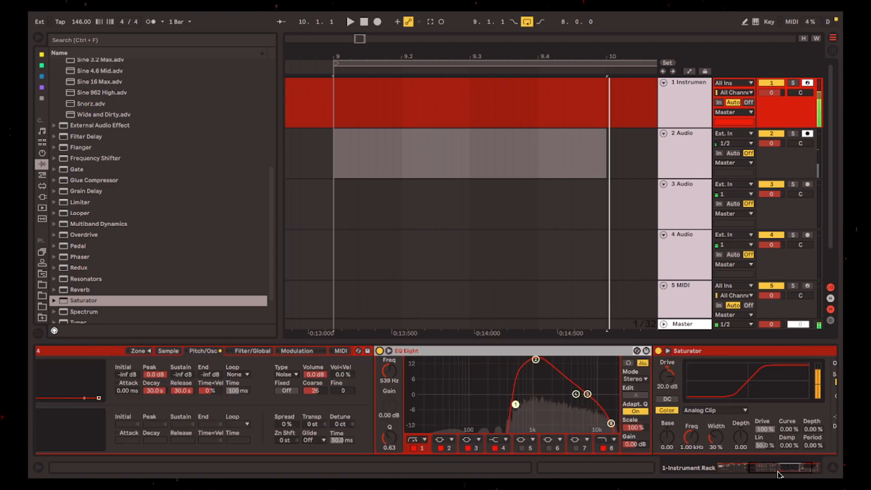
# - Trim the PERC 4 sample end in the Sampler to 8038
pyautogui.moveTo(777, 472); pyautogui.dragTo(782, 470)
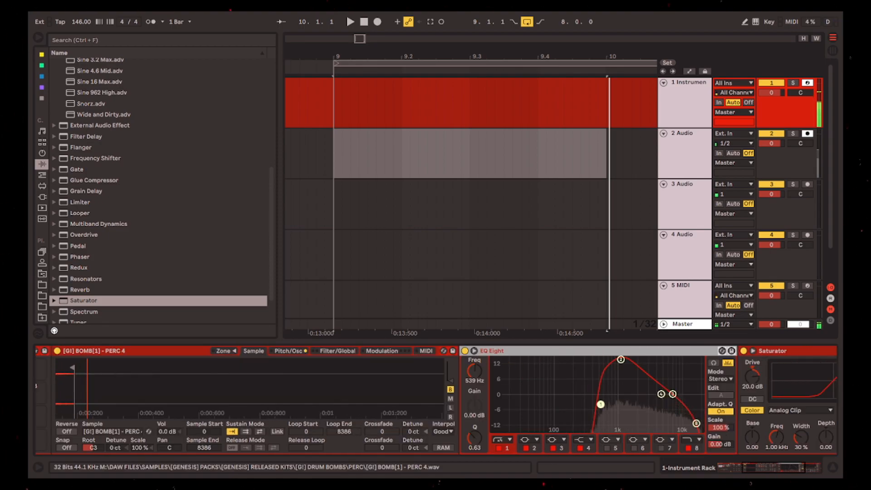
pyautogui.moveTo(87, 389); pyautogui.dragTo(154, 389)
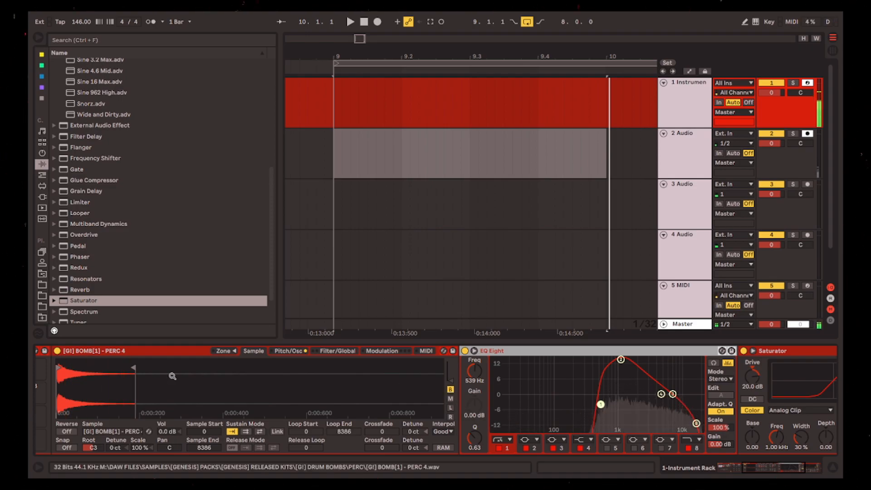
pyautogui.moveTo(134, 376)
pyautogui.mouseDown()
pyautogui.moveTo(216, 376)
pyautogui.moveTo(130, 376)
pyautogui.mouseUp()
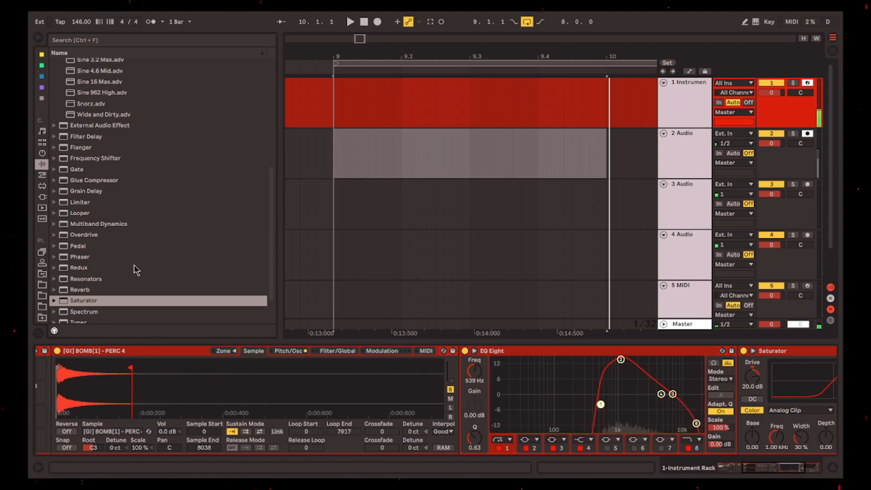
# - Insert Multiband Dynamics between the PERC 4 Sampler and EQ Eight
pyautogui.scroll(-3, 135, 267)
pyautogui.moveTo(75, 186); pyautogui.dragTo(479, 401)
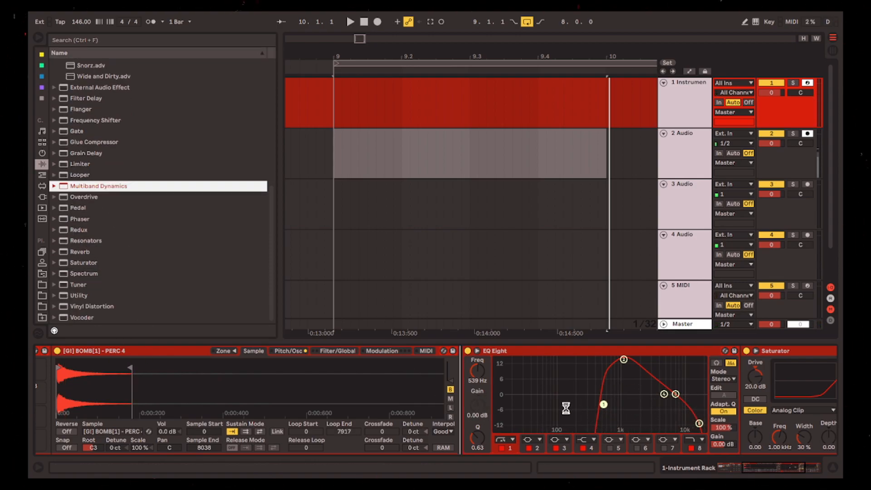
pyautogui.moveTo(598, 396); pyautogui.dragTo(615, 395)
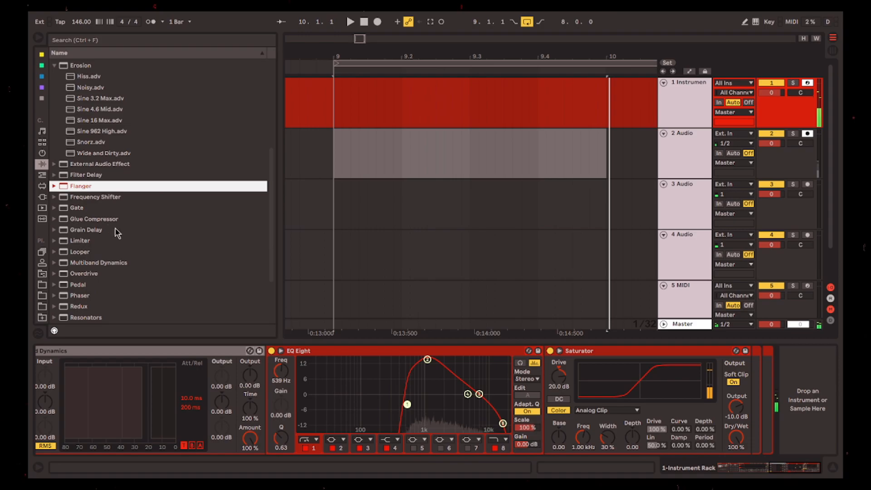
# - Add a Glue Compressor after the Saturator with a lowered ratio, -14 dB threshold, 4 dB makeup and 63% dry/wet
pyautogui.moveTo(113, 219); pyautogui.dragTo(725, 419)
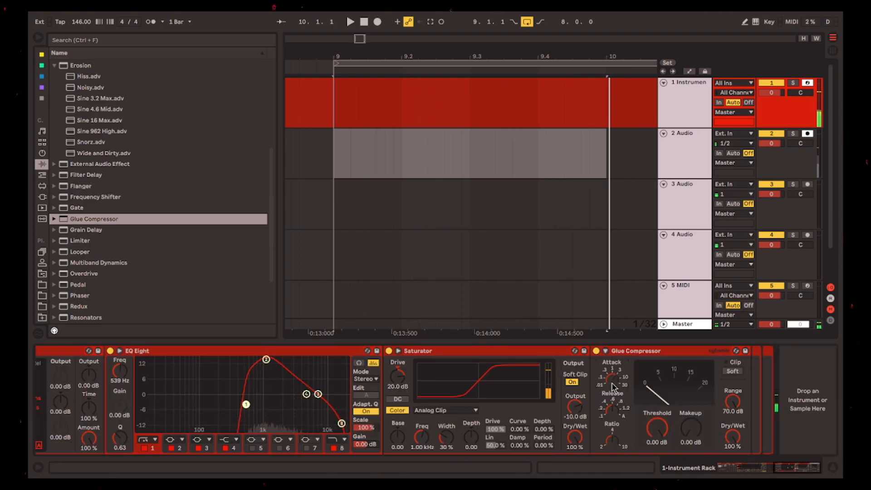
pyautogui.moveTo(659, 442); pyautogui.dragTo(658, 476)
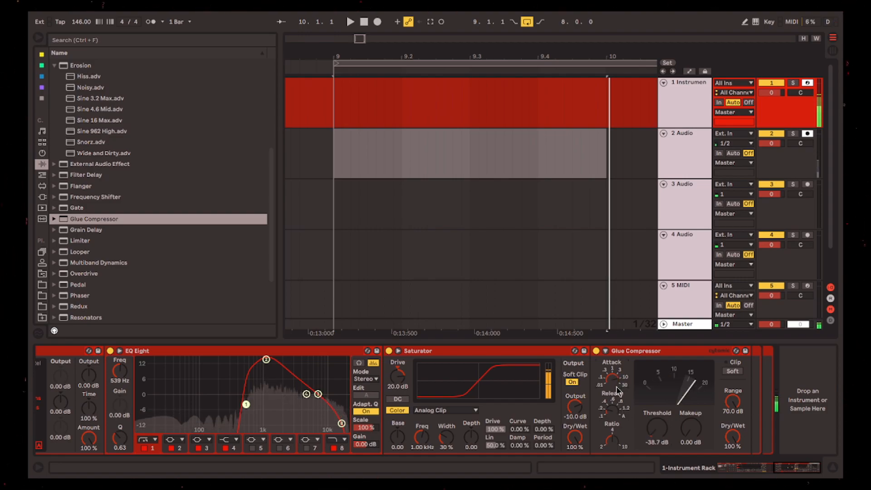
pyautogui.moveTo(609, 440); pyautogui.dragTo(610, 454)
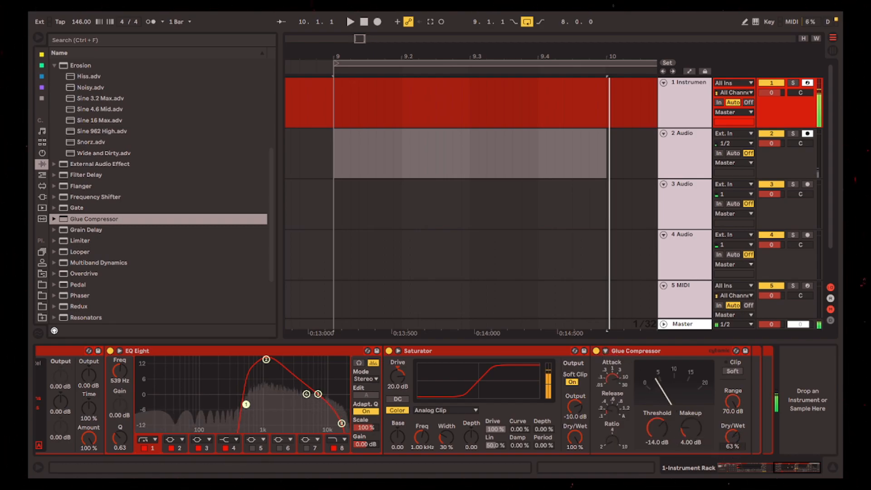
# - Set the Glue Compressor's dry/wet to 62% and turn on its soft clipping
pyautogui.moveTo(732, 437); pyautogui.dragTo(732, 442)
pyautogui.click(732, 371)
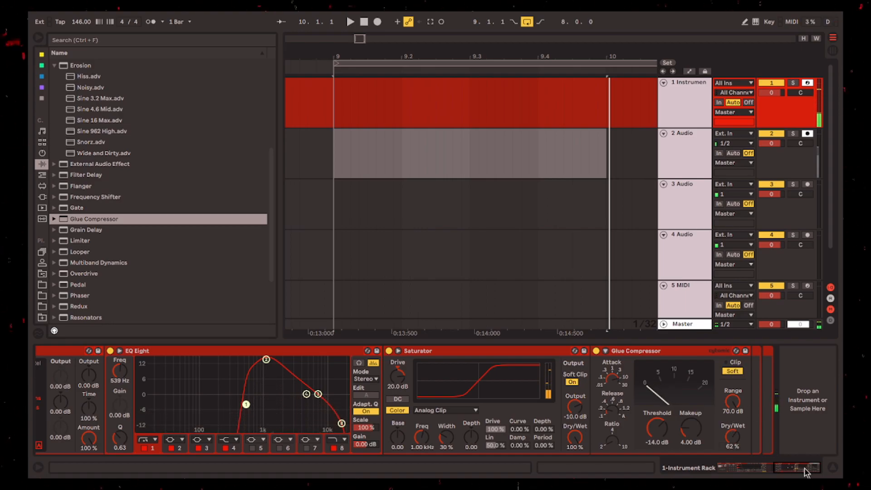
# - Convert the F#3 pad's PERC 4 Simpler to a Sampler and delete Erosion from that chain
pyautogui.moveTo(793, 472); pyautogui.dragTo(757, 464)
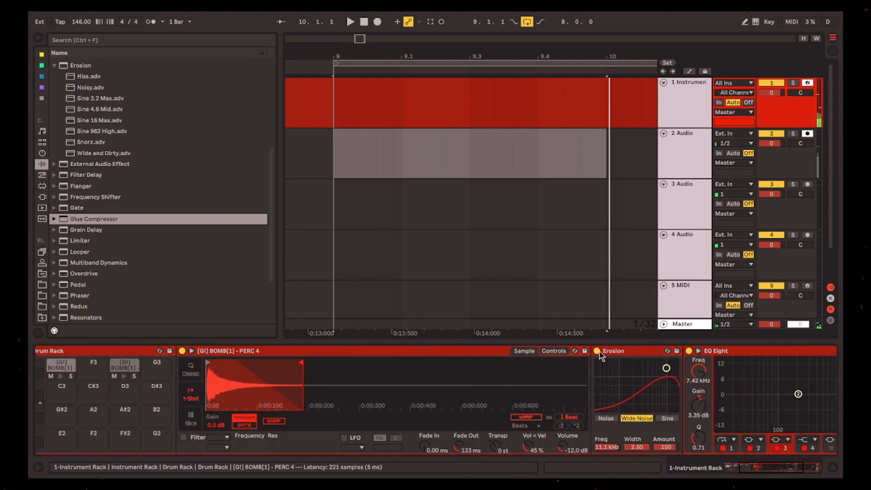
pyautogui.click(379, 351)
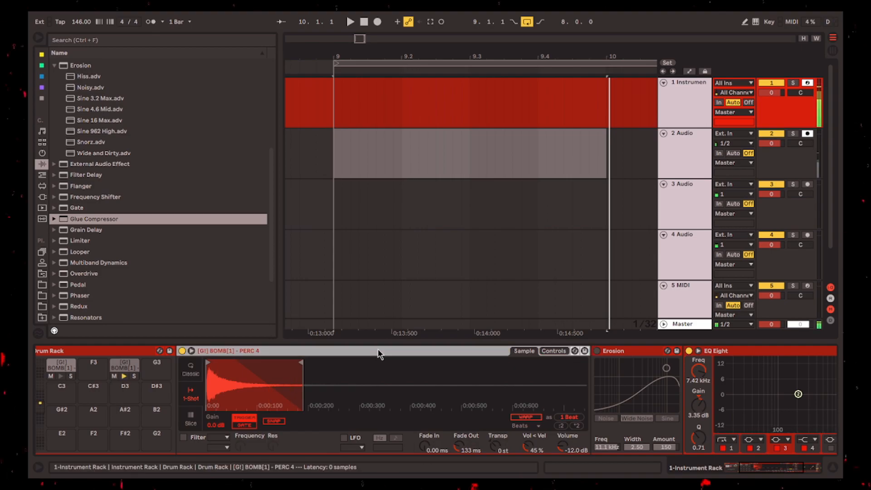
pyautogui.click(578, 462)
pyautogui.click(456, 351)
pyautogui.click(424, 352)
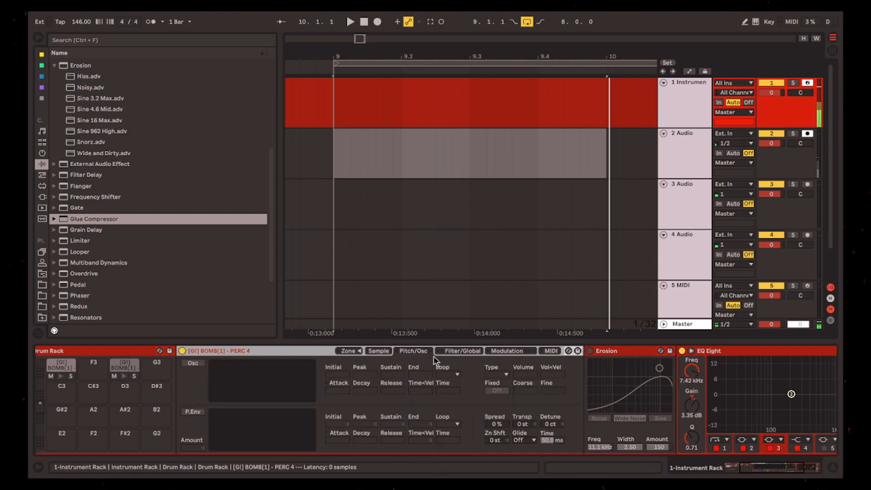
pyautogui.click(625, 351)
pyautogui.press('Delete')
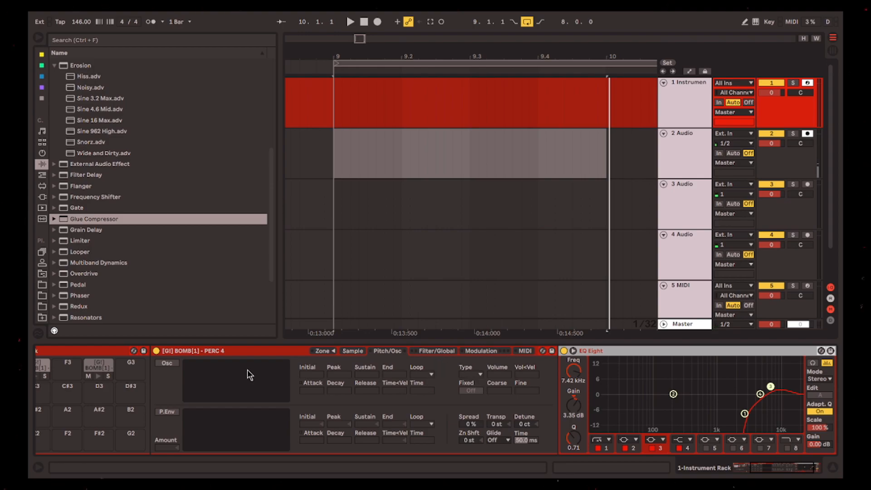
# - Enable the Sampler's FM oscillator as Noise at 0 dB volume and lower EQ Eight's low-cut band to 2.45 kHz
pyautogui.click(164, 364)
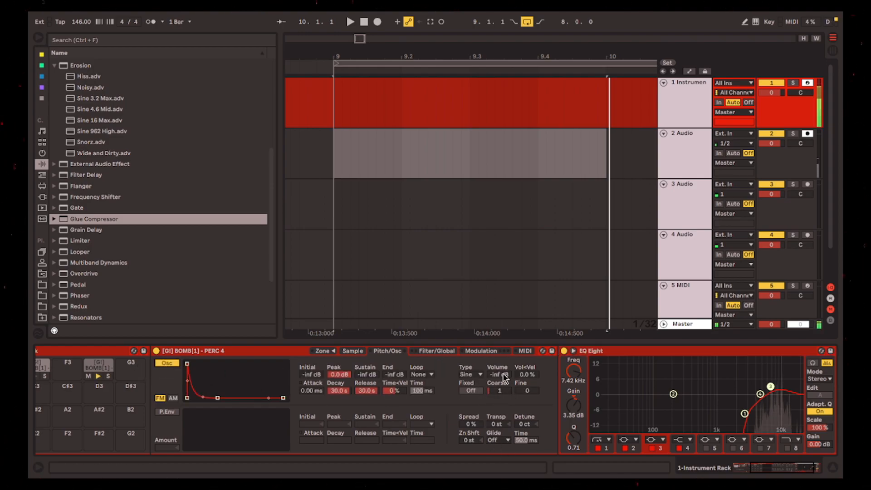
pyautogui.moveTo(502, 374); pyautogui.dragTo(502, 329)
pyautogui.click(475, 376)
pyautogui.click(473, 366)
pyautogui.moveTo(745, 413); pyautogui.dragTo(740, 410)
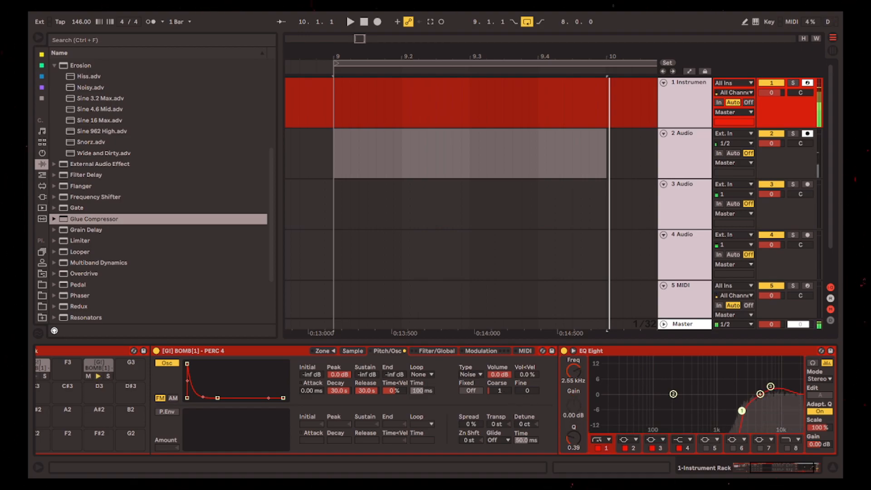
# - Set the F#3 pad's sample end to 39374 and insert Multiband Dynamics between its Sampler and EQ Eight
pyautogui.click(353, 351)
pyautogui.moveTo(180, 367)
pyautogui.mouseDown()
pyautogui.moveTo(302, 372)
pyautogui.moveTo(230, 369)
pyautogui.moveTo(273, 371)
pyautogui.mouseUp()
pyautogui.scroll(-3, 181, 290)
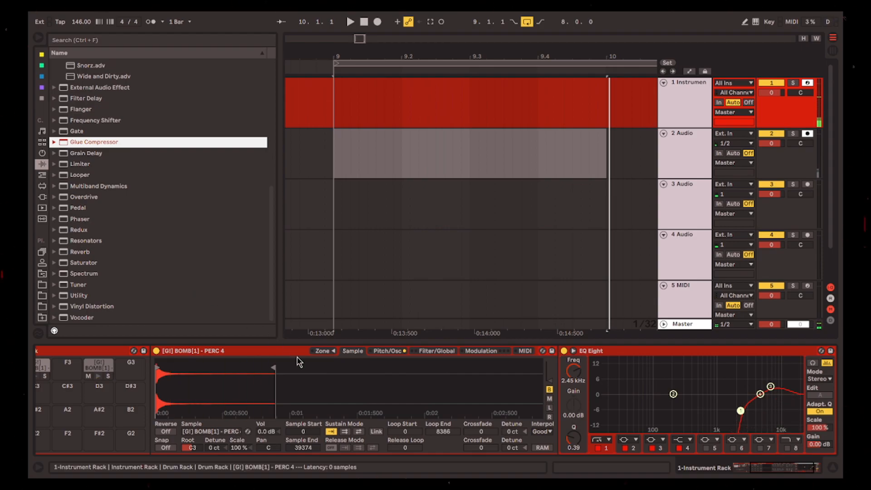
pyautogui.click(387, 351)
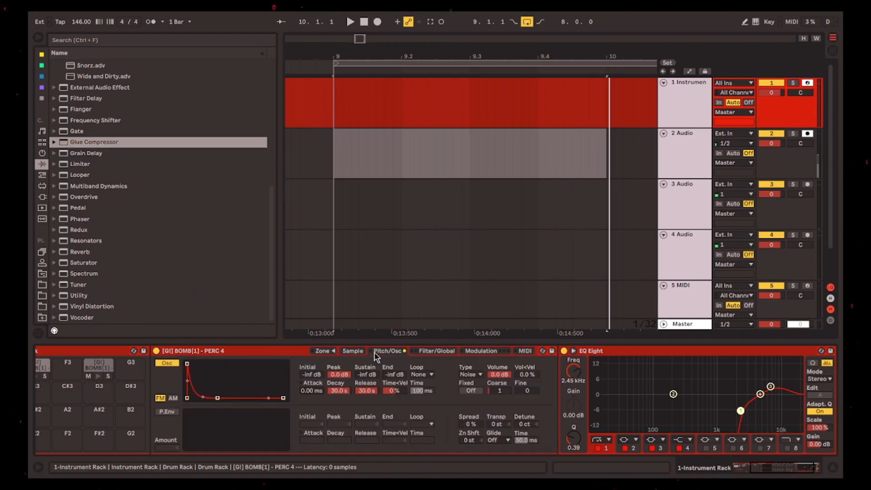
pyautogui.click(437, 351)
pyautogui.moveTo(98, 186); pyautogui.dragTo(583, 398)
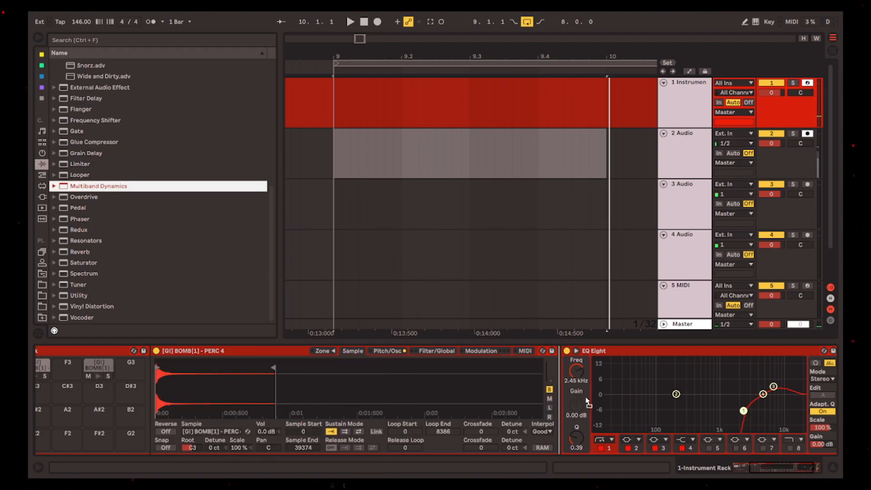
pyautogui.moveTo(771, 472); pyautogui.dragTo(785, 472)
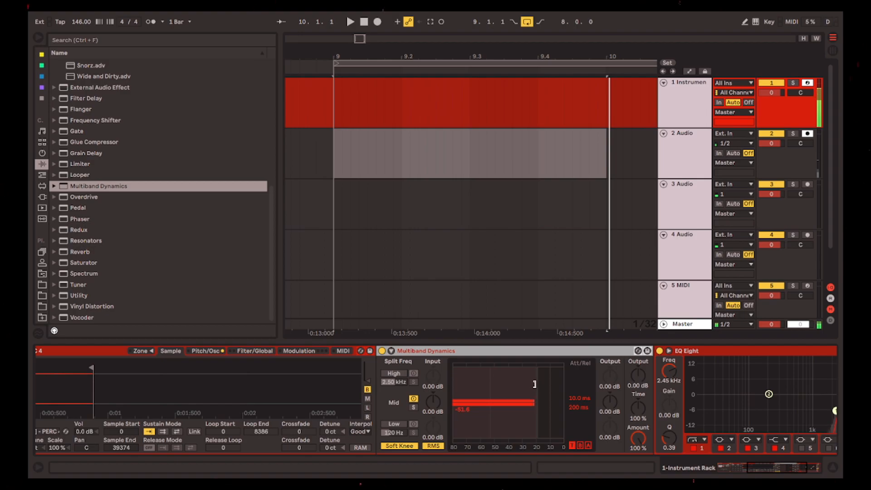
pyautogui.click(785, 471)
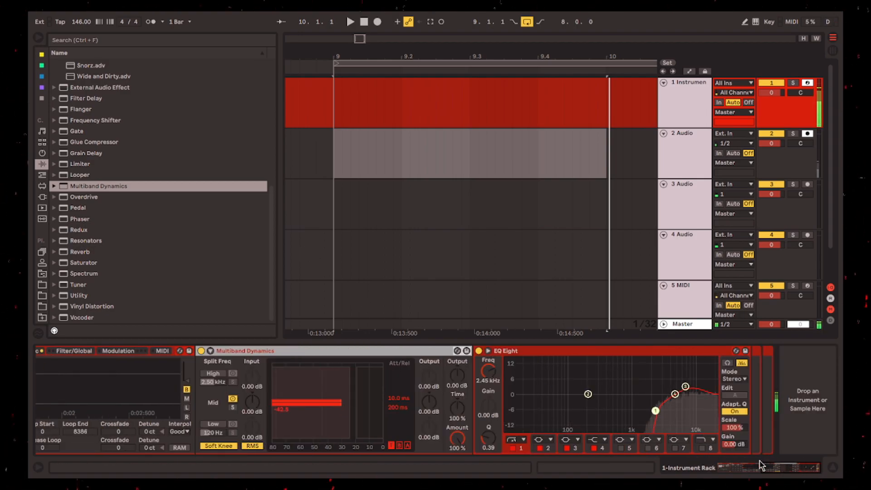
# - Copy the E3 PERC 4 pad to C3 and delete Multiband Dynamics and all following audio effects from the copy
pyautogui.moveTo(761, 466); pyautogui.dragTo(593, 470)
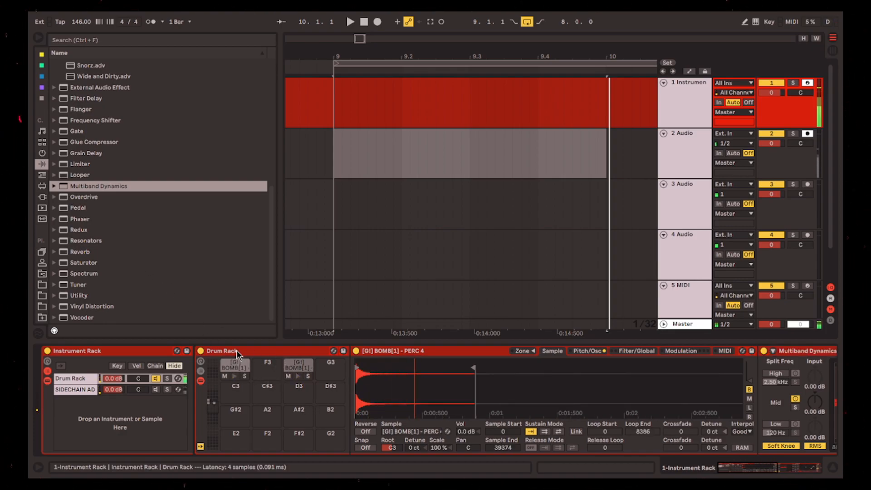
pyautogui.moveTo(230, 365); pyautogui.dragTo(241, 390)
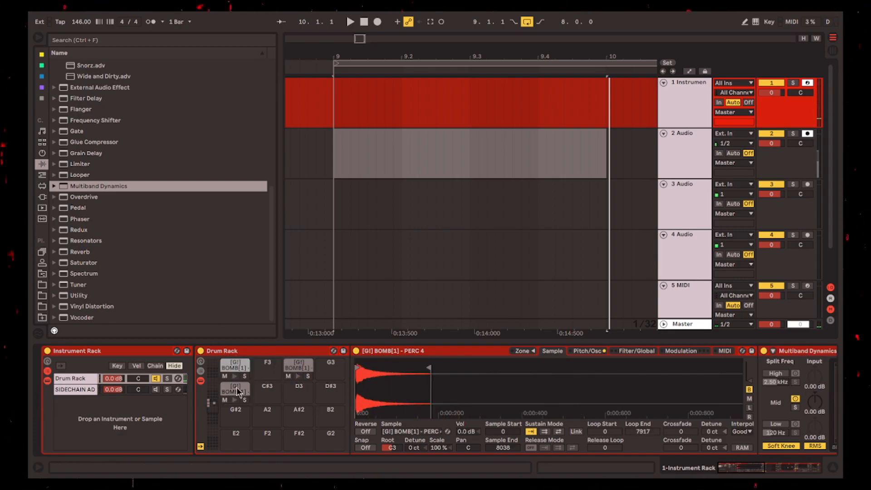
pyautogui.click(755, 473)
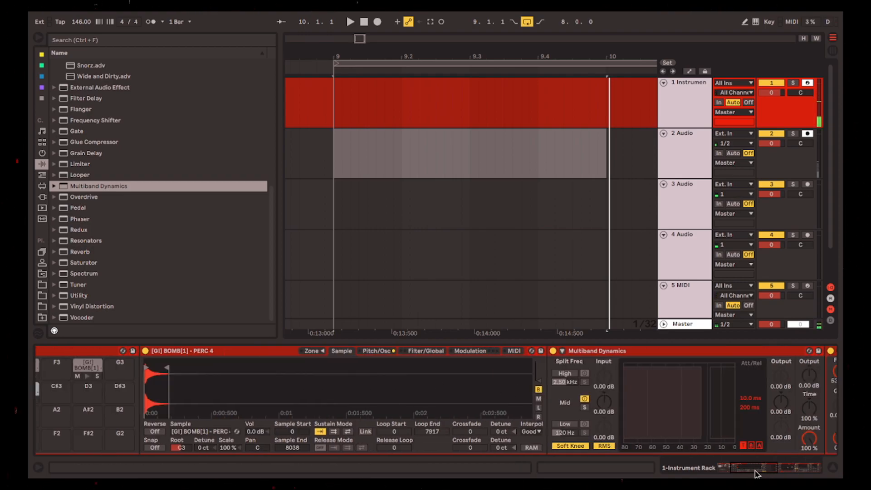
pyautogui.moveTo(754, 471); pyautogui.dragTo(756, 471)
pyautogui.click(649, 351)
pyautogui.press('Delete')
pyautogui.press('Delete')
pyautogui.press('Delete')
pyautogui.press('Delete')
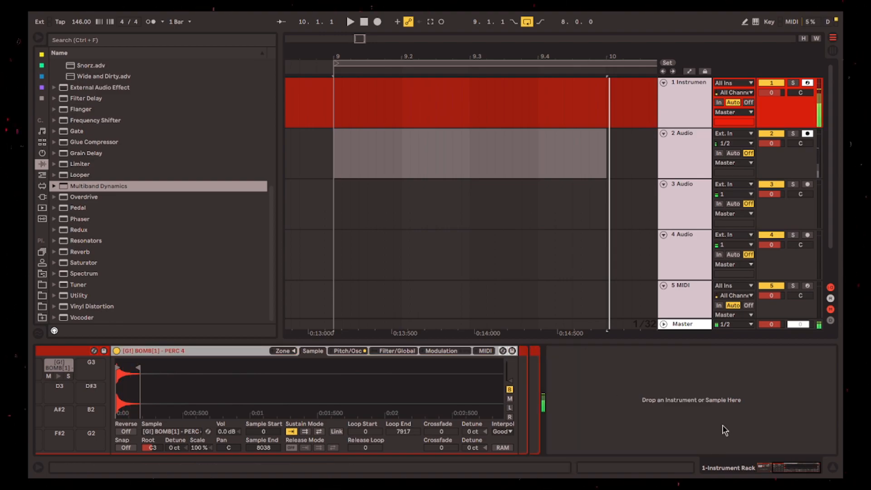
# - Turn off the C3 Sampler's FM oscillator and extend its sample end to 38997
pyautogui.click(348, 351)
pyautogui.moveTo(810, 474); pyautogui.dragTo(802, 474)
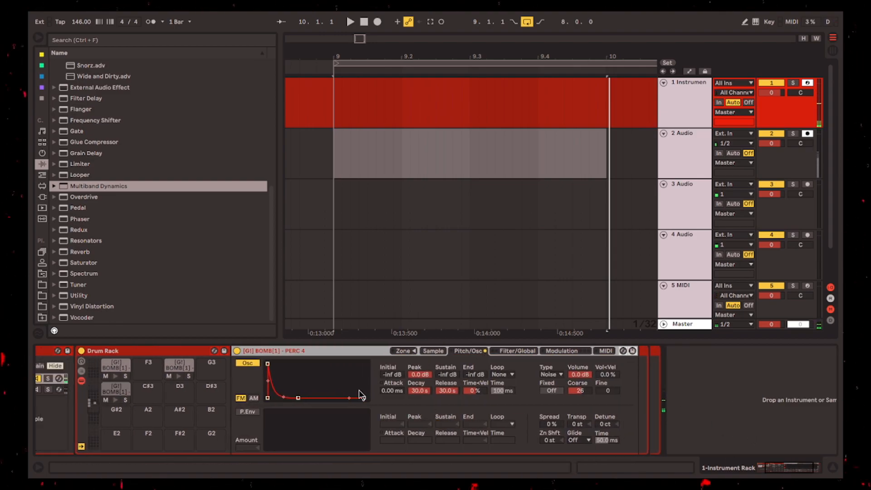
pyautogui.click(432, 351)
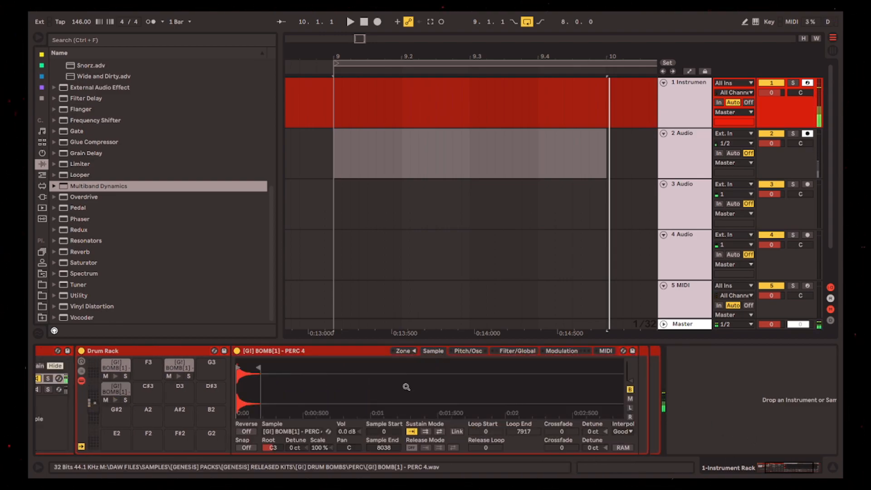
pyautogui.moveTo(257, 369); pyautogui.dragTo(352, 369)
pyautogui.moveTo(243, 383)
pyautogui.mouseDown()
pyautogui.moveTo(244, 462)
pyautogui.moveTo(243, 403)
pyautogui.moveTo(342, 388)
pyautogui.mouseUp()
pyautogui.press('a')
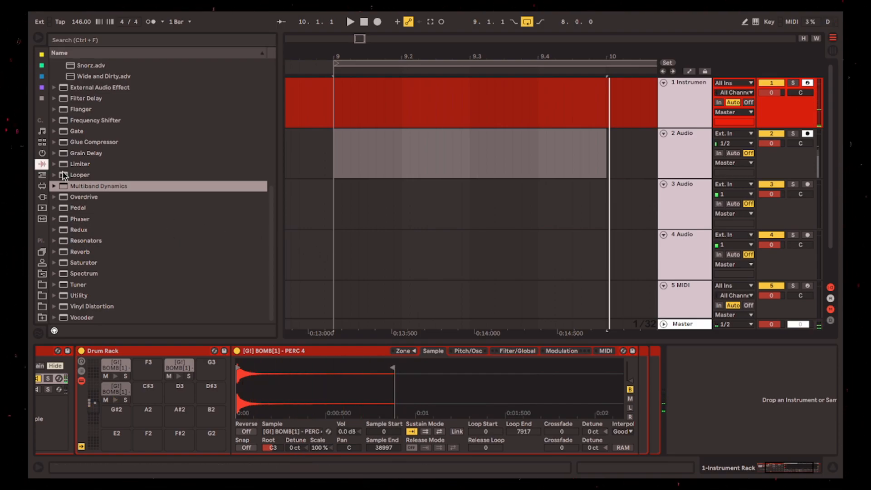
# - Set the C3 Sampler's sample root key to G8
pyautogui.moveTo(272, 447); pyautogui.dragTo(272, 461)
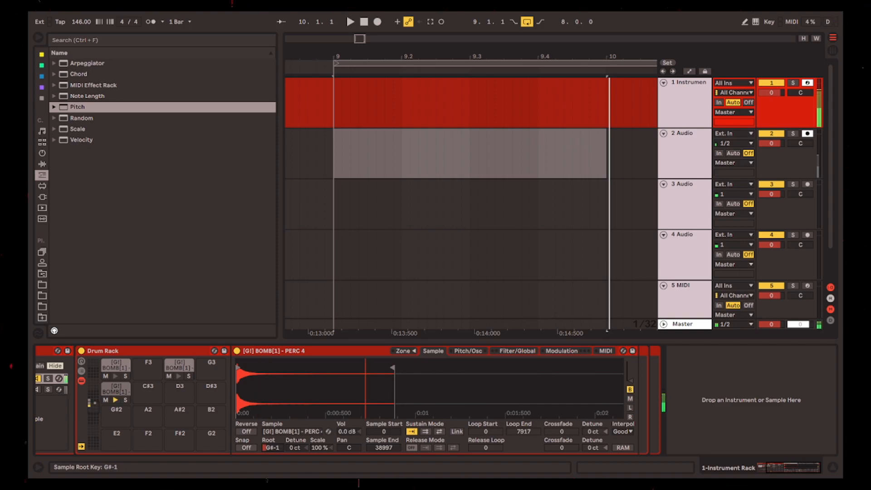
pyautogui.moveTo(272, 447); pyautogui.dragTo(272, 443)
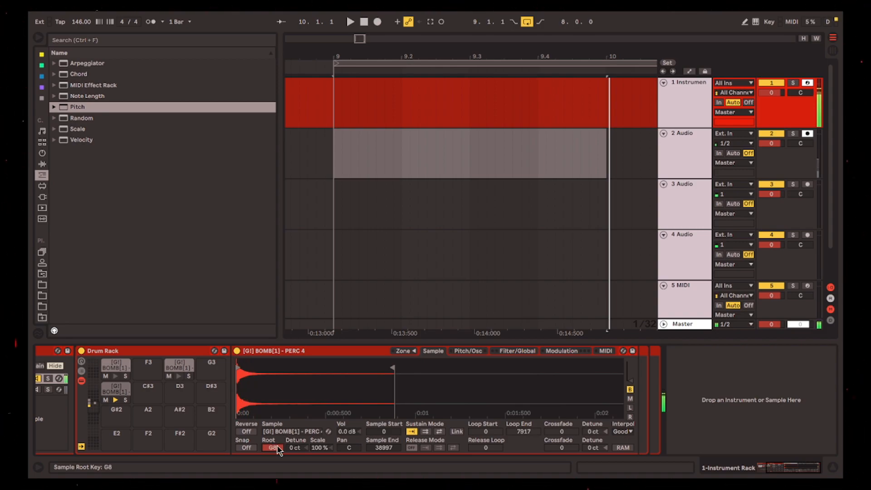
pyautogui.scroll(5, 236, 368)
pyautogui.scroll(-5, 237, 367)
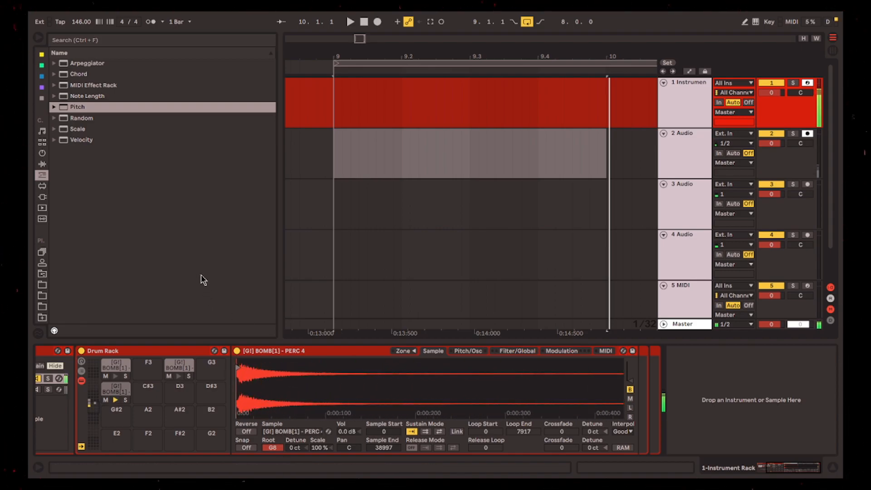
# - Insert a Pitch MIDI effect before the C3 Sampler and set it to -35 st
pyautogui.moveTo(77, 108); pyautogui.dragTo(240, 376)
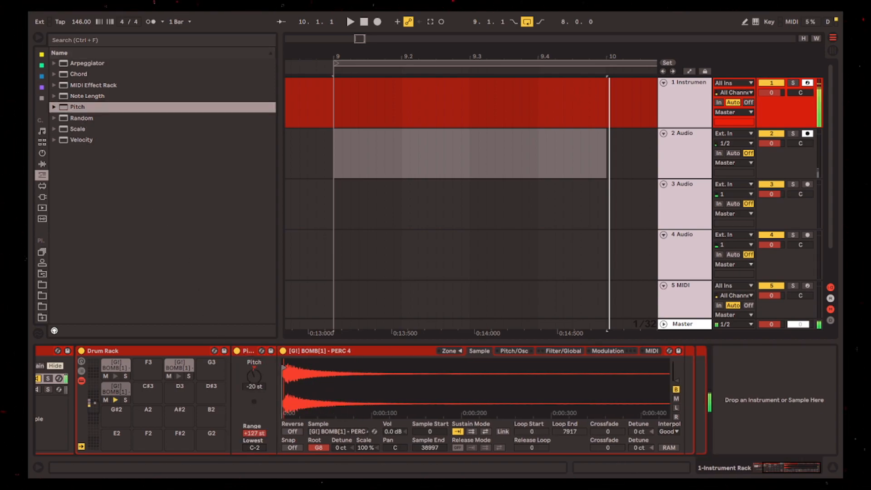
pyautogui.scroll(10, 327, 385)
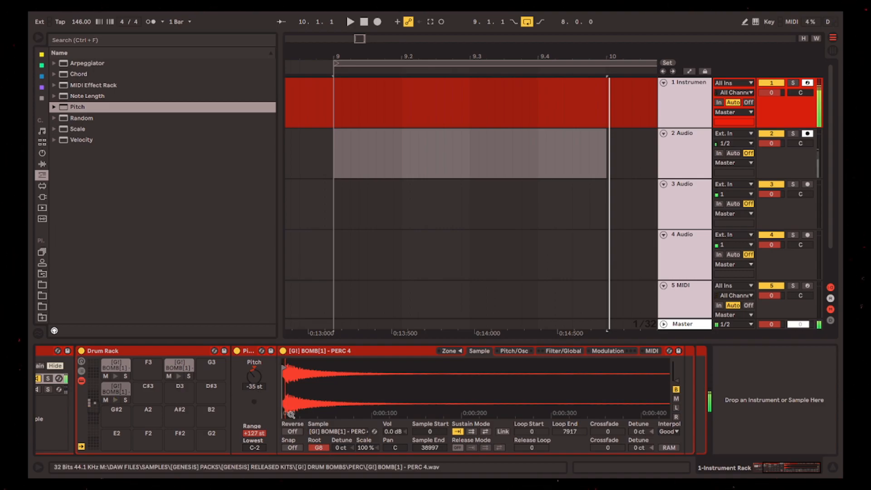
pyautogui.scroll(-10, 305, 397)
# - Raise the sample volume to 24 dB and move the sample start to 47475 and the sample end to 111905
pyautogui.moveTo(284, 368)
pyautogui.mouseDown()
pyautogui.moveTo(370, 368)
pyautogui.moveTo(343, 369)
pyautogui.mouseUp()
pyautogui.scroll(10, 360, 391)
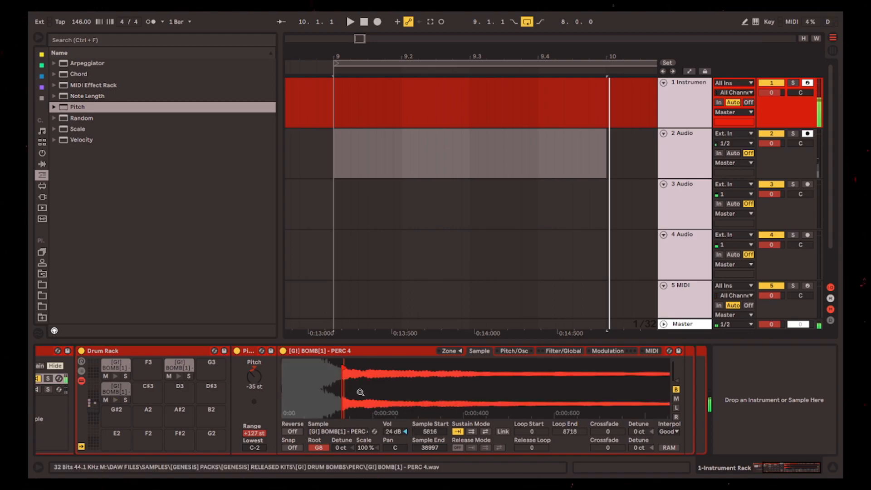
pyautogui.moveTo(393, 431); pyautogui.dragTo(392, 408)
pyautogui.scroll(-10, 434, 374)
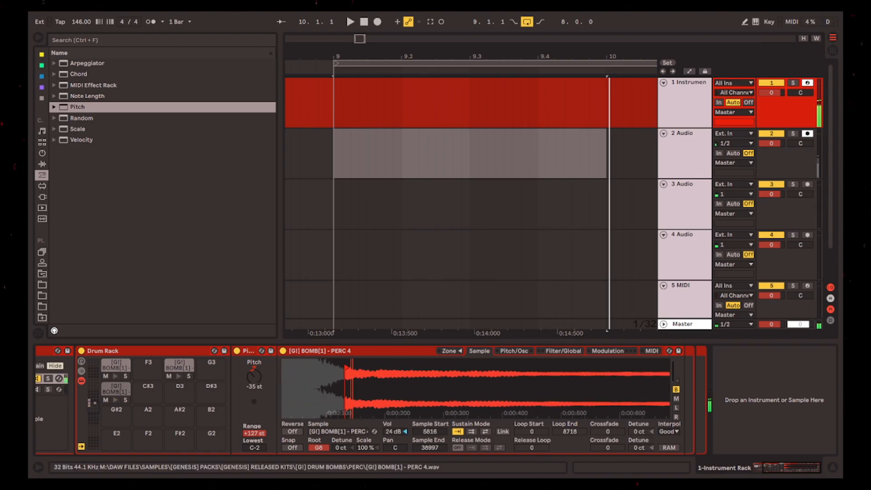
pyautogui.moveTo(400, 366); pyautogui.dragTo(622, 367)
pyautogui.moveTo(306, 369)
pyautogui.mouseDown()
pyautogui.moveTo(409, 368)
pyautogui.moveTo(426, 359)
pyautogui.moveTo(377, 345)
pyautogui.mouseUp()
pyautogui.moveTo(377, 393); pyautogui.dragTo(381, 365)
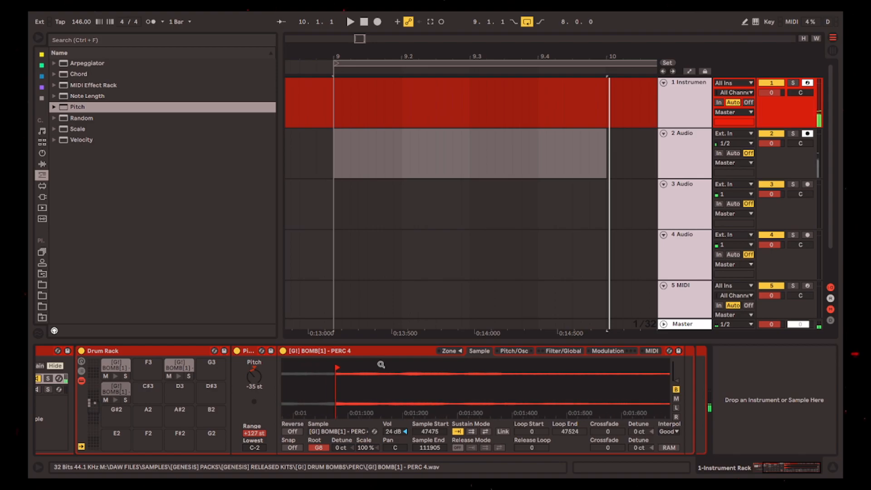
# - Set the Pitch effect to -28 st and enable the Sampler's pitch envelope with an amount of +48 st
pyautogui.click(563, 352)
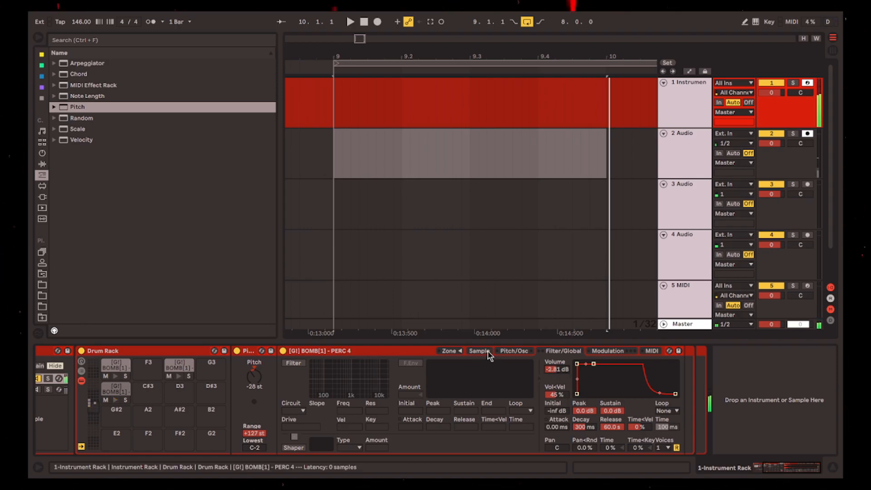
pyautogui.click(515, 352)
pyautogui.click(300, 412)
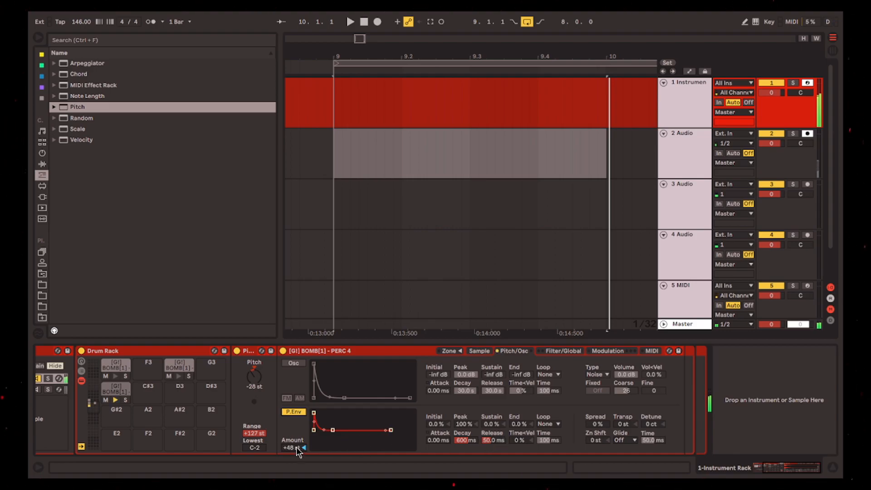
# - Narrow the played sample region to a start of 47137 and an end of 47352
pyautogui.click(478, 351)
pyautogui.moveTo(413, 402); pyautogui.dragTo(572, 377)
pyautogui.moveTo(424, 376)
pyautogui.mouseDown()
pyautogui.moveTo(425, 384)
pyautogui.moveTo(428, 370)
pyautogui.mouseUp()
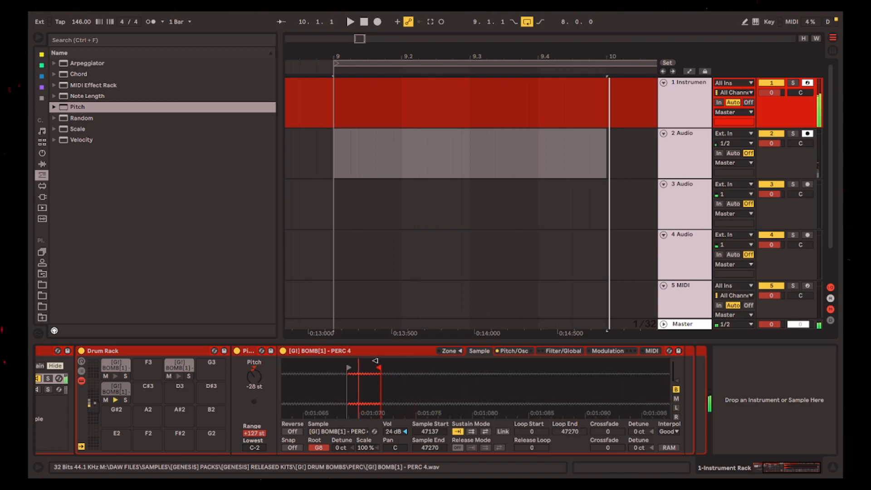
pyautogui.moveTo(369, 404)
pyautogui.mouseDown()
pyautogui.moveTo(402, 377)
pyautogui.moveTo(417, 390)
pyautogui.moveTo(424, 372)
pyautogui.mouseUp()
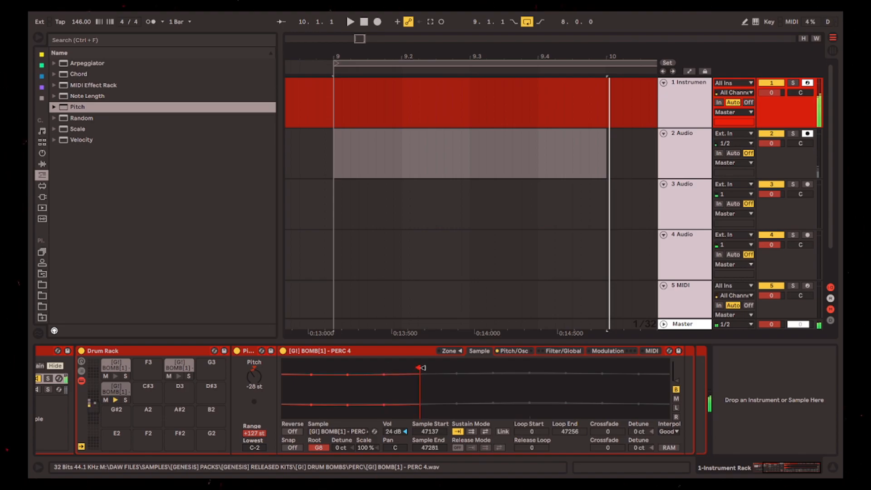
# - Add EQ Eight followed by Saturator after the C3 Sampler
pyautogui.scroll(3, 204, 260)
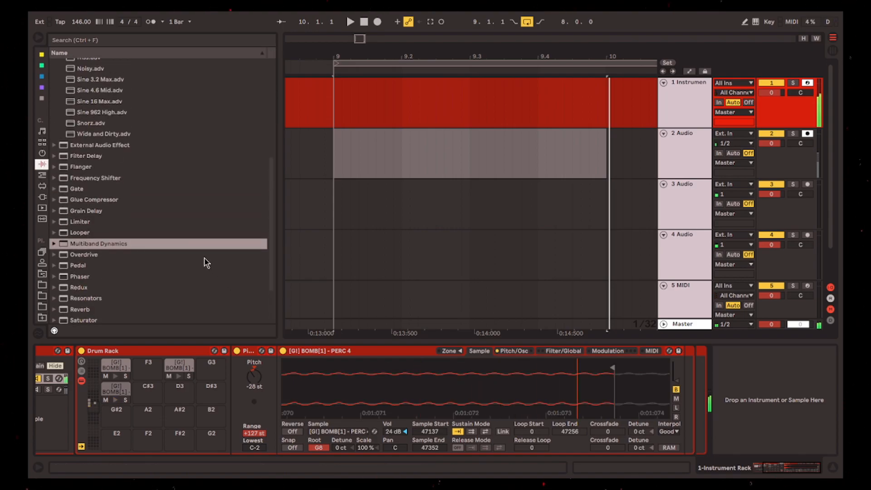
pyautogui.scroll(-2, 195, 254)
pyautogui.scroll(10, 161, 236)
pyautogui.scroll(-11, 170, 246)
pyautogui.scroll(8, 88, 222)
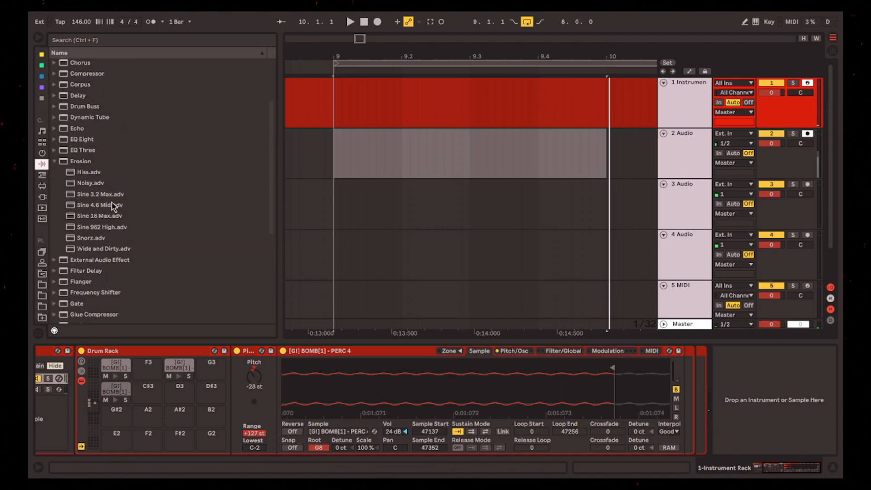
pyautogui.moveTo(84, 141); pyautogui.dragTo(771, 400)
pyautogui.scroll(-8, 86, 272)
pyautogui.moveTo(83, 266); pyautogui.dragTo(757, 430)
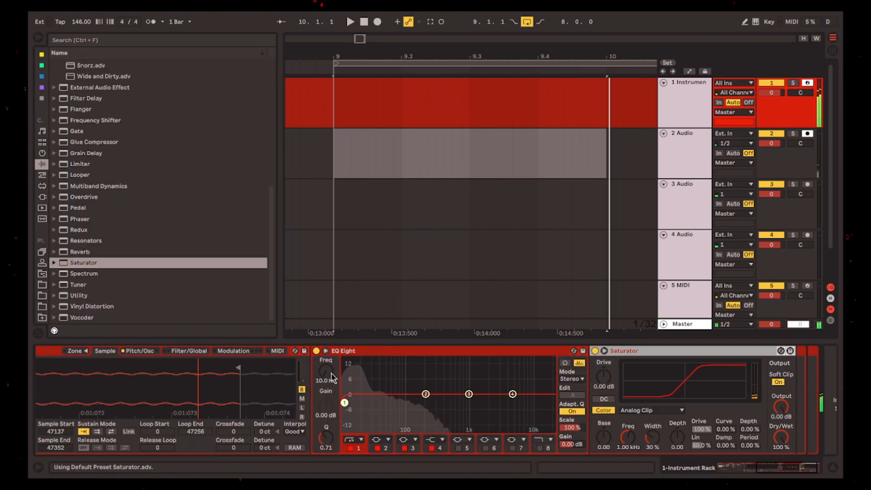
# - Set EQ Eight's low-cut band to 39.1 Hz with Q 0.82 and raise the Saturator drive to 19.1 dB
pyautogui.moveTo(332, 375); pyautogui.dragTo(331, 369)
pyautogui.moveTo(374, 403); pyautogui.dragTo(381, 401)
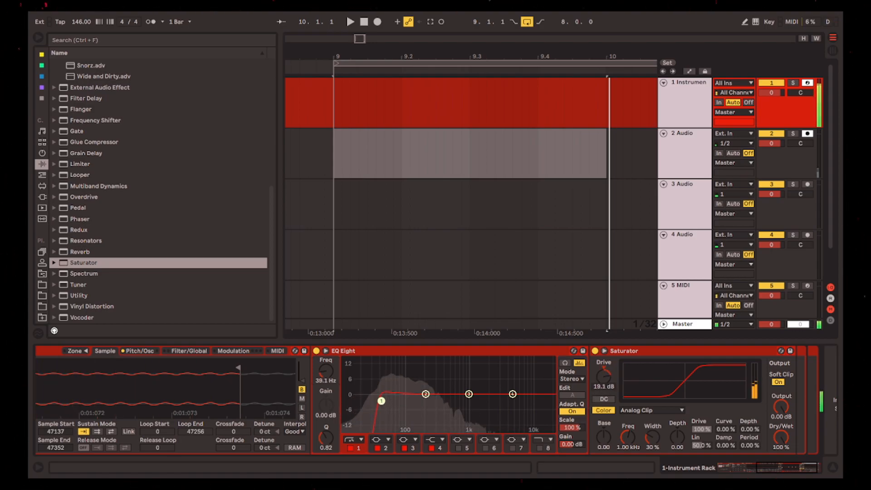
# - Raise EQ Eight's low-cut band to 49.5 Hz with Q 0.78 and set the Saturator drive to 17.4 dB
pyautogui.moveTo(382, 401); pyautogui.dragTo(387, 401)
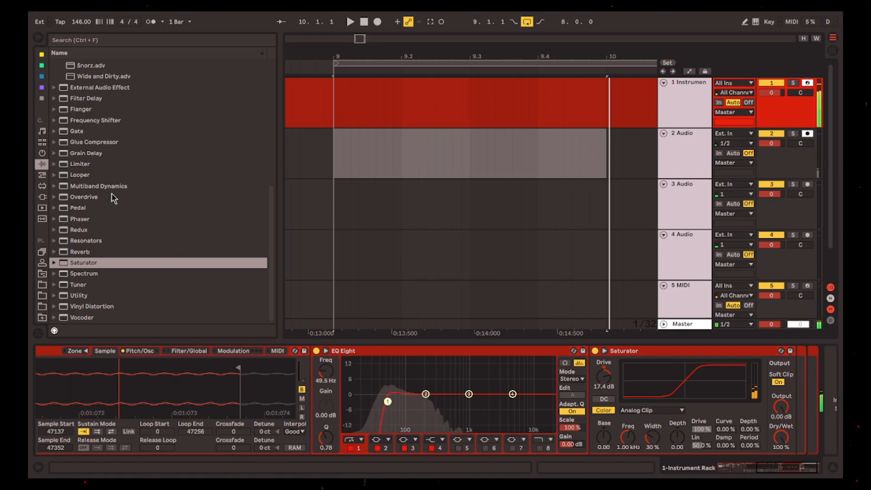
pyautogui.click(87, 187)
pyautogui.moveTo(77, 133); pyautogui.dragTo(460, 413)
pyautogui.moveTo(330, 380); pyautogui.dragTo(330, 426)
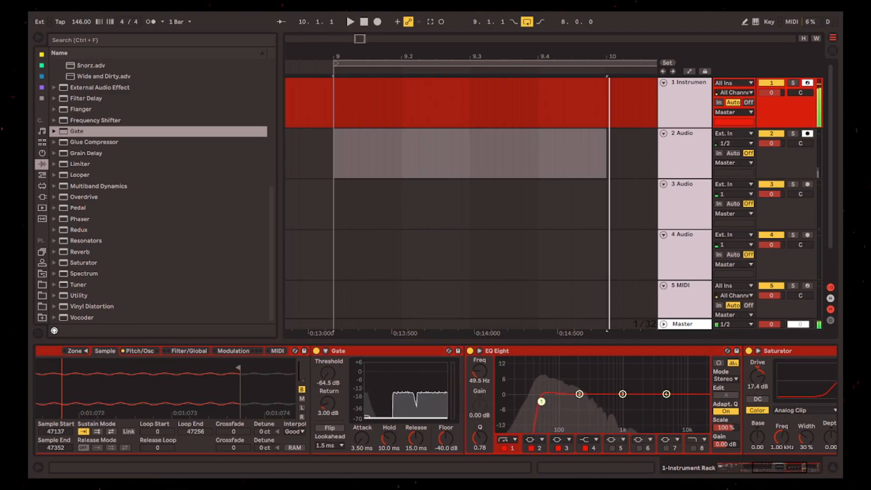
pyautogui.click(367, 350)
pyautogui.press('Delete')
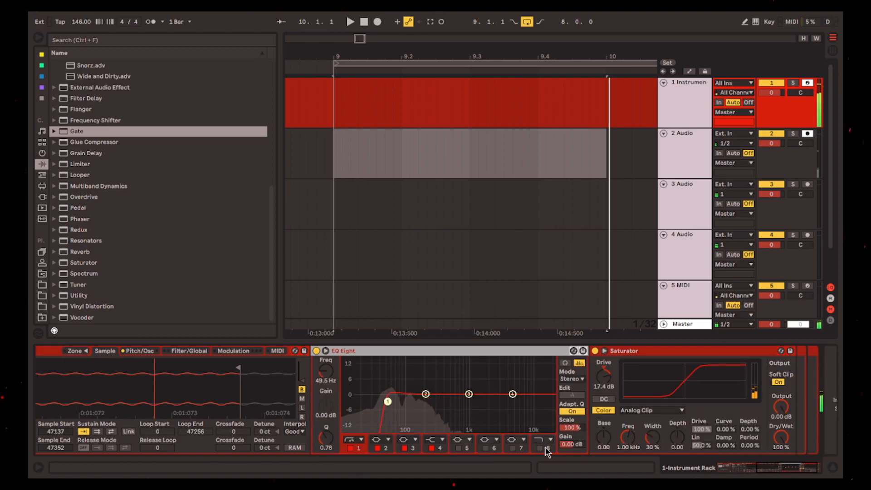
# - Shape the Sampler's volume envelope with a 327 ms decay and a sustain of -inf dB
pyautogui.moveTo(769, 464); pyautogui.dragTo(754, 464)
pyautogui.click(448, 352)
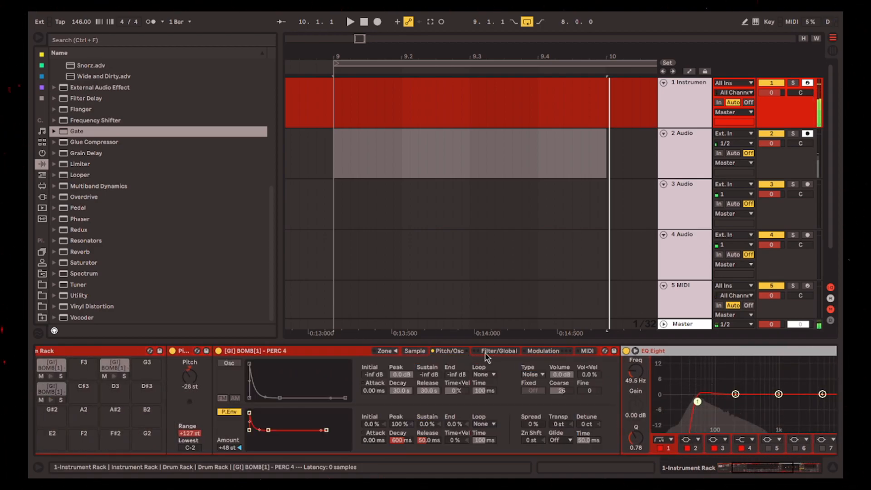
pyautogui.click(418, 351)
pyautogui.click(501, 351)
pyautogui.moveTo(531, 369); pyautogui.dragTo(530, 394)
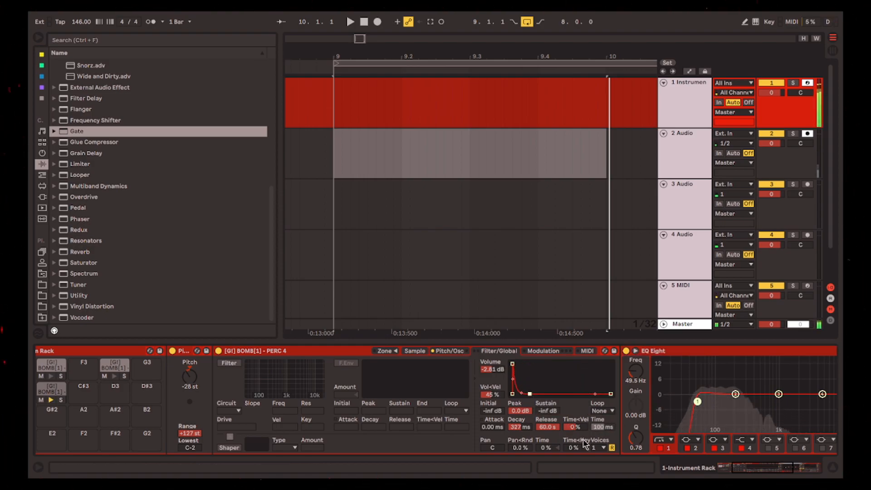
# - Insert a Gate after the Sampler with threshold -33.6 dB, attack 0.02 ms, floor -inf dB and 10 ms lookahead
pyautogui.press('Return')
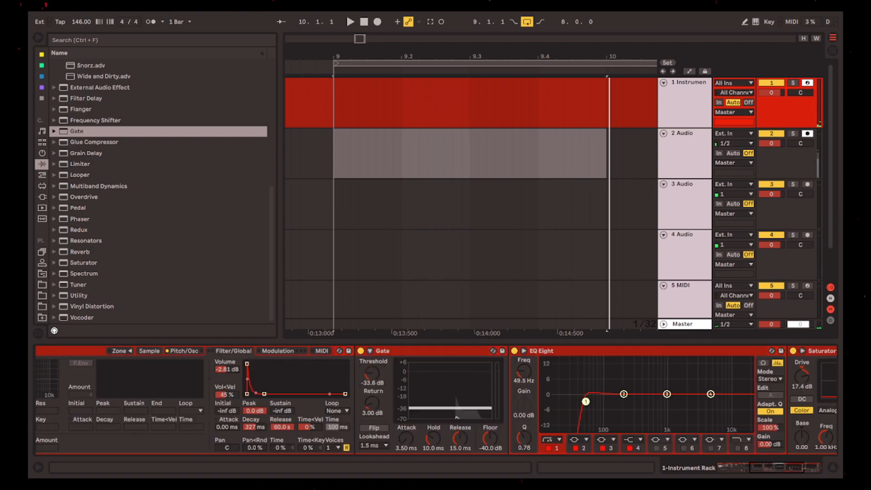
pyautogui.moveTo(490, 438); pyautogui.dragTo(490, 470)
pyautogui.moveTo(406, 438); pyautogui.dragTo(406, 469)
pyautogui.click(381, 445)
pyautogui.click(385, 464)
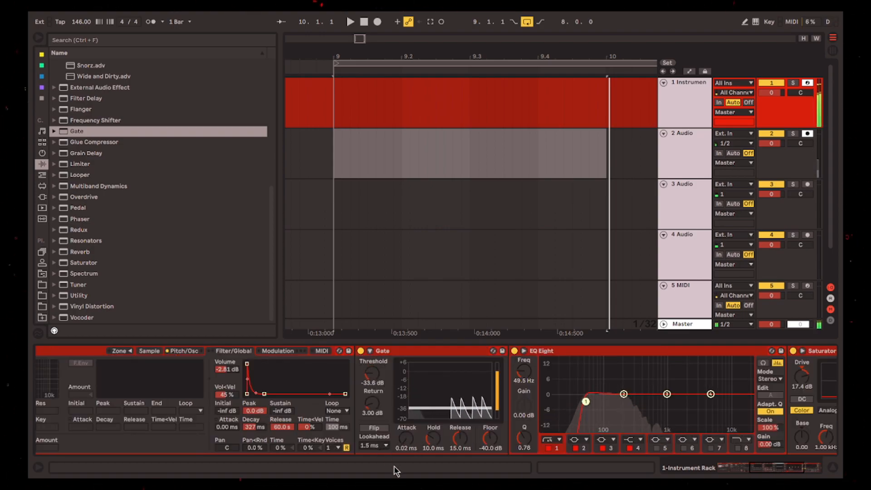
# - Raise the Saturator drive to 26.3 dB and insert a Utility set to Mono between the Gate and EQ Eight
pyautogui.hscroll(5, 621, 412)
pyautogui.moveTo(611, 384); pyautogui.dragTo(611, 358)
pyautogui.moveTo(136, 295); pyautogui.dragTo(364, 434)
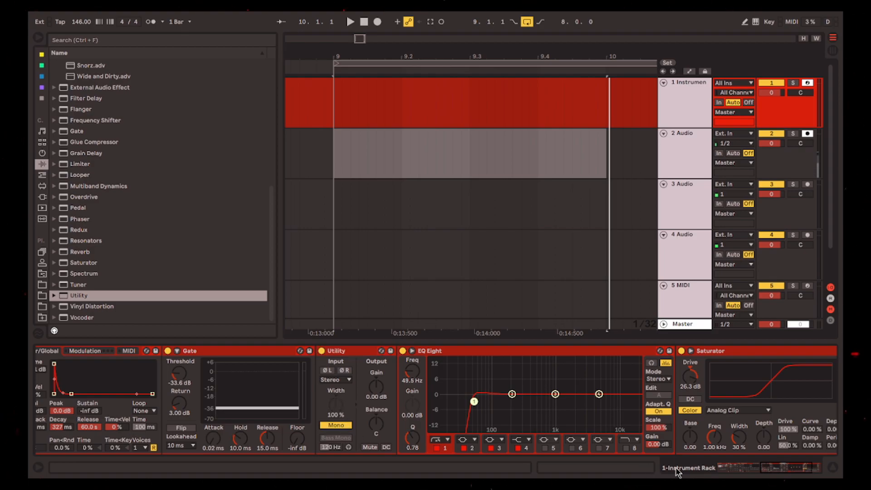
# - Pull EQ Eight's second band down to -4.83 dB at 225 Hz
pyautogui.moveTo(790, 468); pyautogui.dragTo(828, 477)
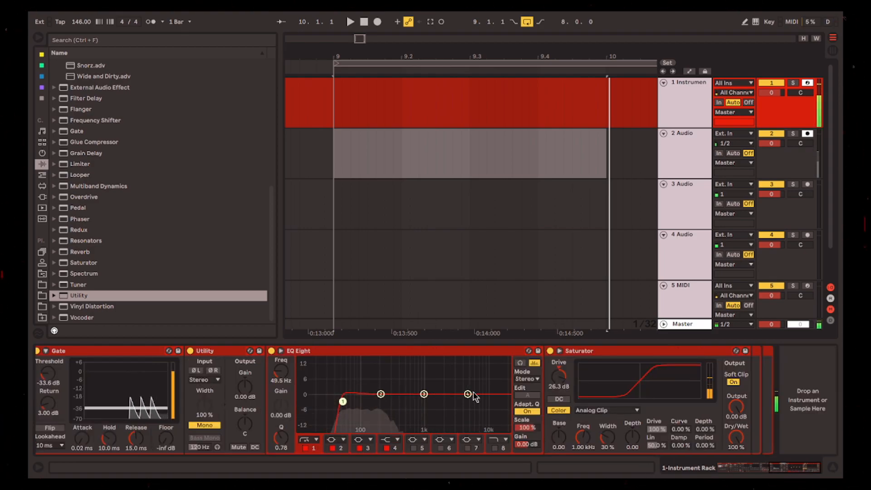
pyautogui.moveTo(381, 394); pyautogui.dragTo(379, 414)
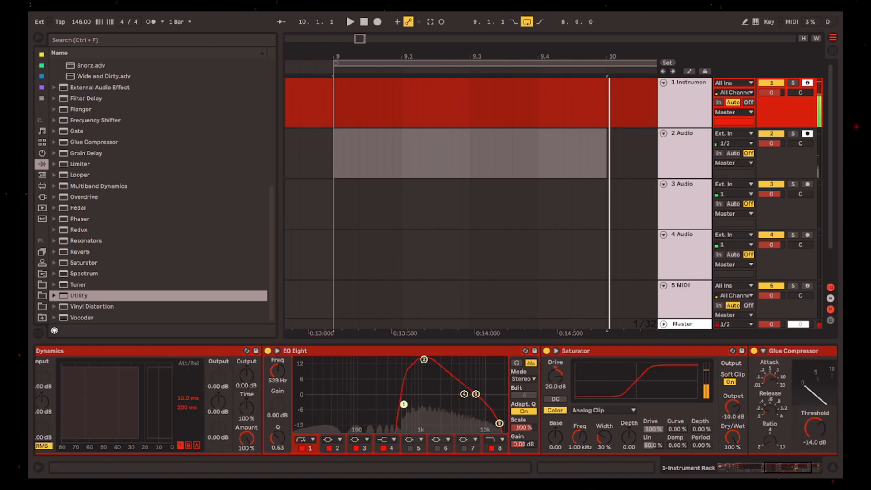
# - Copy the Saturator to the end of the whole rack and set it to Digital Clip, 10 dB drive and 0 dB output
pyautogui.scroll(-3, 770, 431)
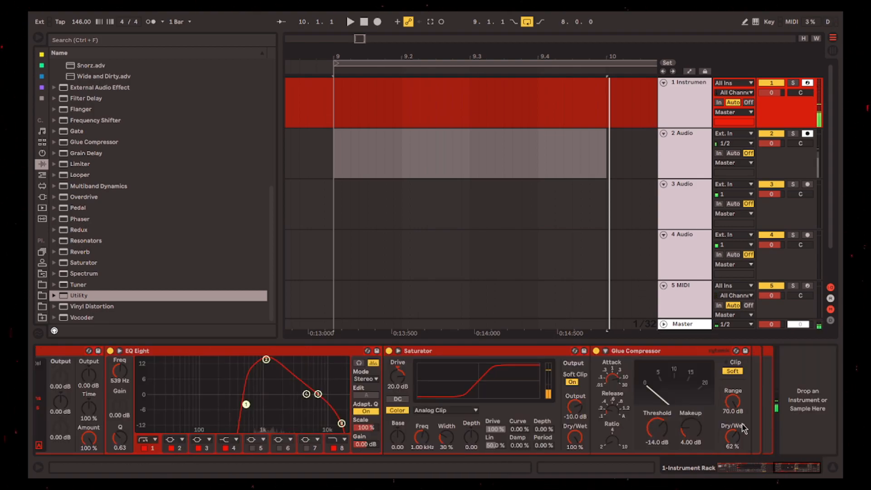
pyautogui.moveTo(485, 355); pyautogui.dragTo(766, 399)
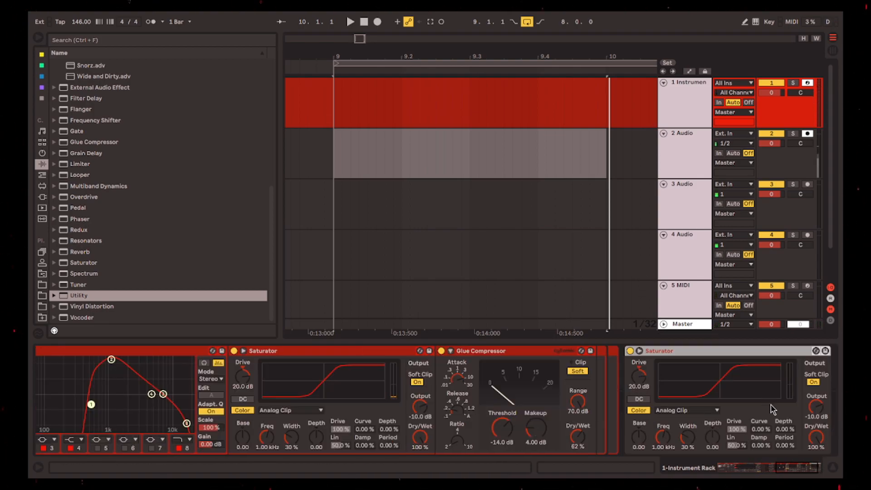
pyautogui.click(634, 380)
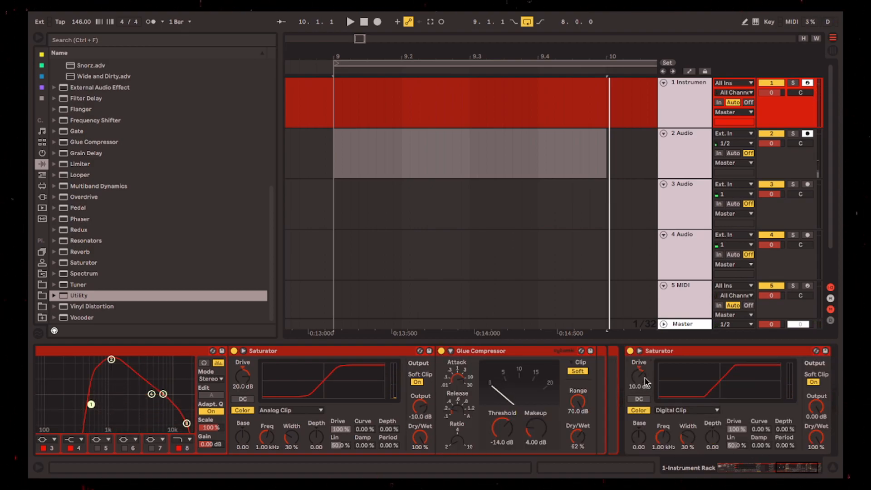
# - Insert an empty four-bar MIDI clip from bar 9 to 13 on the instrument track and loop that range
pyautogui.moveTo(782, 469); pyautogui.dragTo(708, 471)
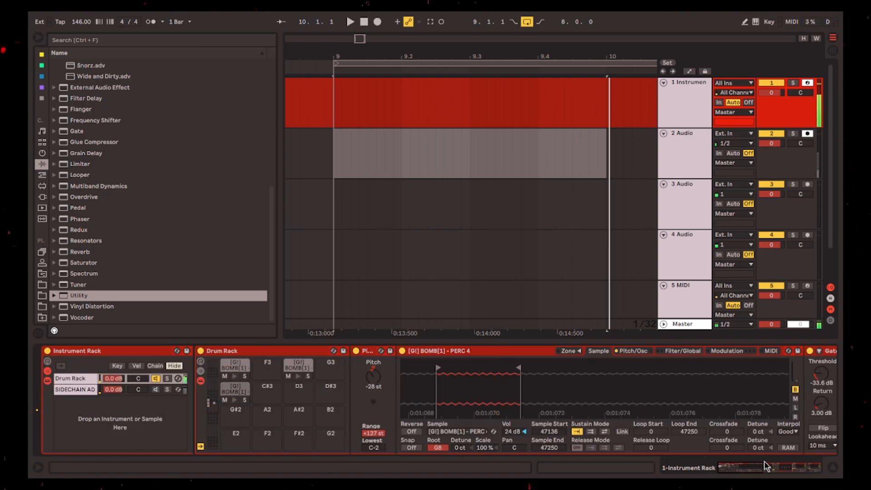
pyautogui.moveTo(765, 465); pyautogui.dragTo(786, 474)
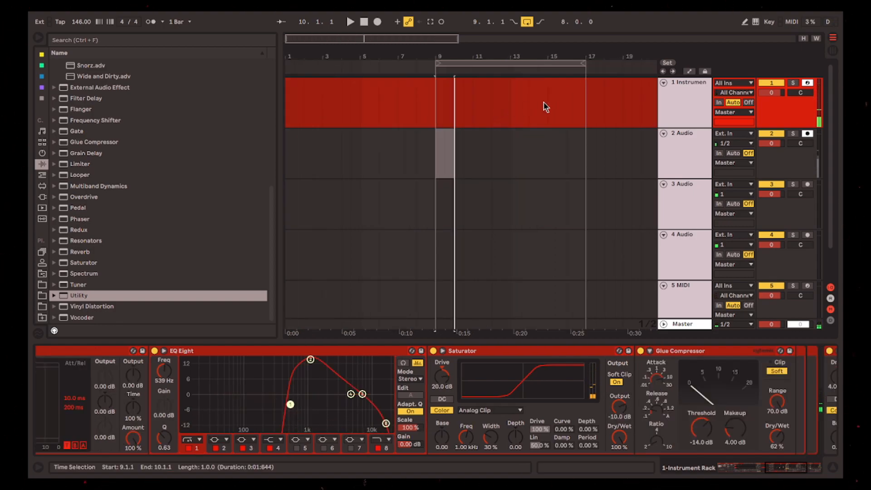
pyautogui.click(542, 107)
pyautogui.moveTo(436, 105); pyautogui.dragTo(514, 95)
pyautogui.hotkey('ctrl', 'shift', 'm')
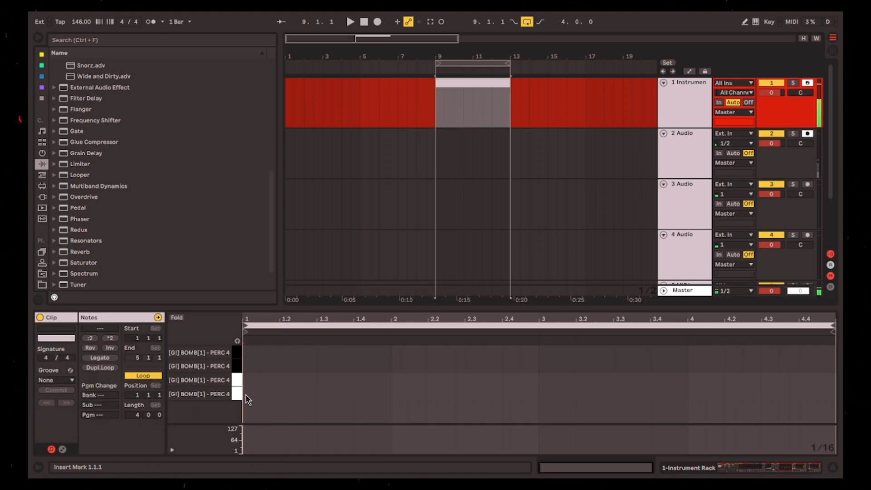
# - Program a four-bar pattern with C3 on beats 1 and 3, the row above on beat 3, the third row on every beat and G#3 on beat 2
pyautogui.press('space')
pyautogui.moveTo(399, 401); pyautogui.dragTo(251, 374)
pyautogui.hotkey('ctrl', 'd')
pyautogui.hotkey('ctrl', 'd')
pyautogui.hotkey('ctrl', 'd')
pyautogui.click(238, 385)
pyautogui.click(321, 381)
pyautogui.moveTo(321, 396)
pyautogui.mouseDown()
pyautogui.moveTo(250, 356)
pyautogui.moveTo(289, 369)
pyautogui.moveTo(363, 372)
pyautogui.moveTo(289, 358)
pyautogui.mouseUp()
pyautogui.click(301, 404)
pyautogui.press('space')
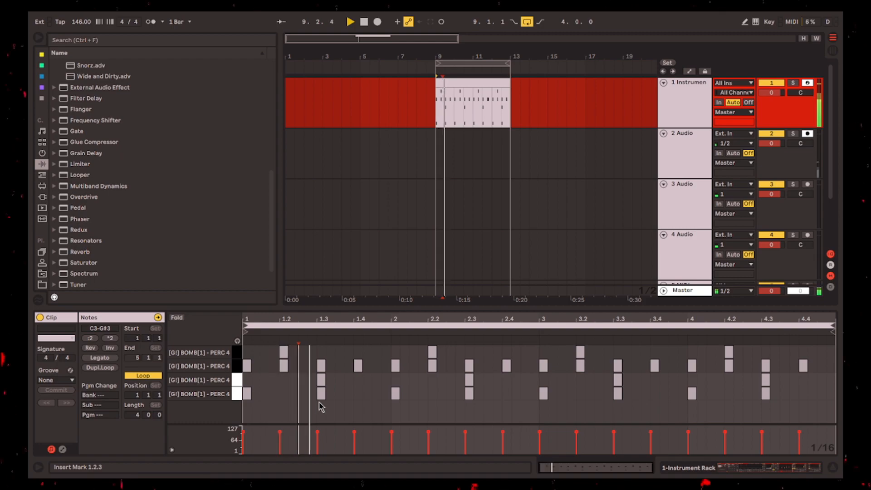
# - Deactivate the G#3 notes at 2.2 and 4.2 in the clip
pyautogui.moveTo(451, 354); pyautogui.dragTo(410, 348)
pyautogui.press('0')
pyautogui.moveTo(708, 348); pyautogui.dragTo(742, 356)
pyautogui.press('0')
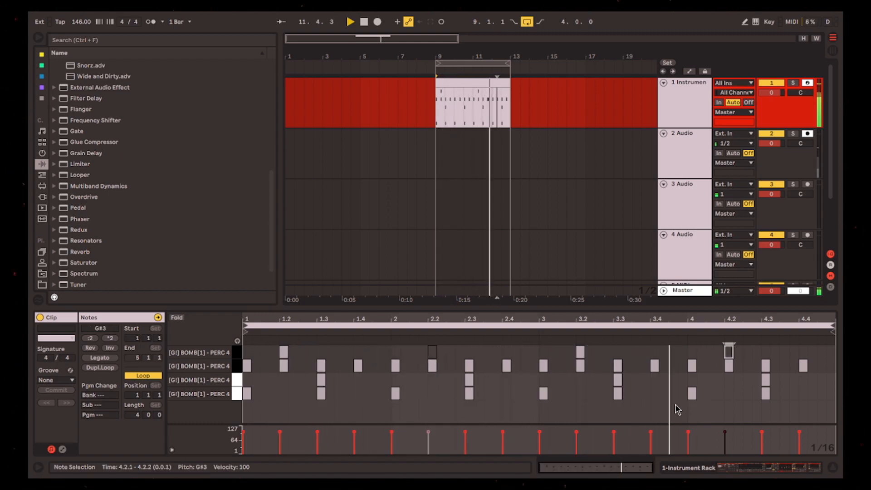
pyautogui.click(659, 406)
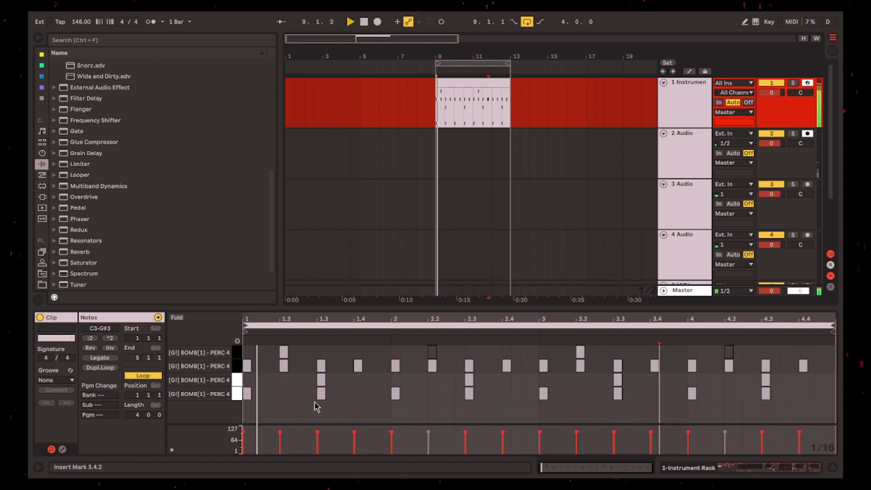
# - Switch to a triplet grid, add a C3 hit just before 1.3 and move the bar 2 downbeat C3 hit to 2.2
pyautogui.hotkey('ctrl', '3')
pyautogui.moveTo(320, 393); pyautogui.dragTo(347, 411)
pyautogui.press('space')
pyautogui.moveTo(398, 394); pyautogui.dragTo(432, 394)
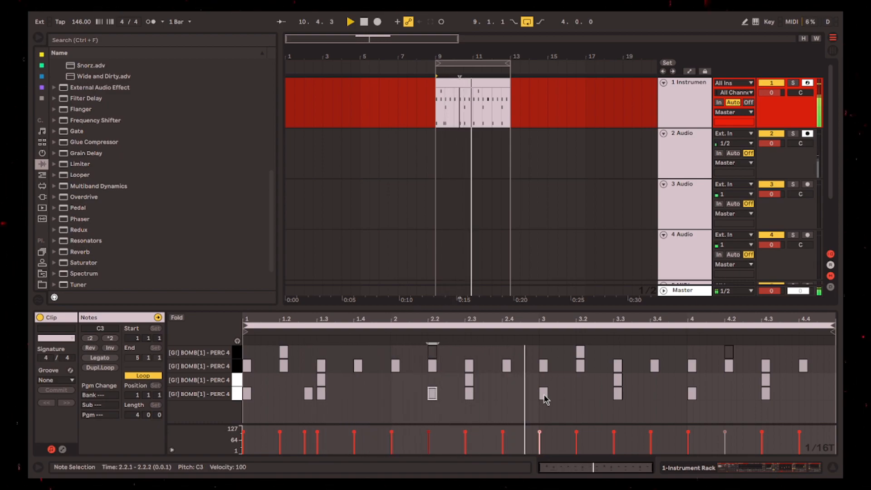
# - Replace the bar 4 downbeat C3 hit with triplet hits just after beat 4.1 and just before 4.3, auditioning the loop
pyautogui.doubleClick(728, 394)
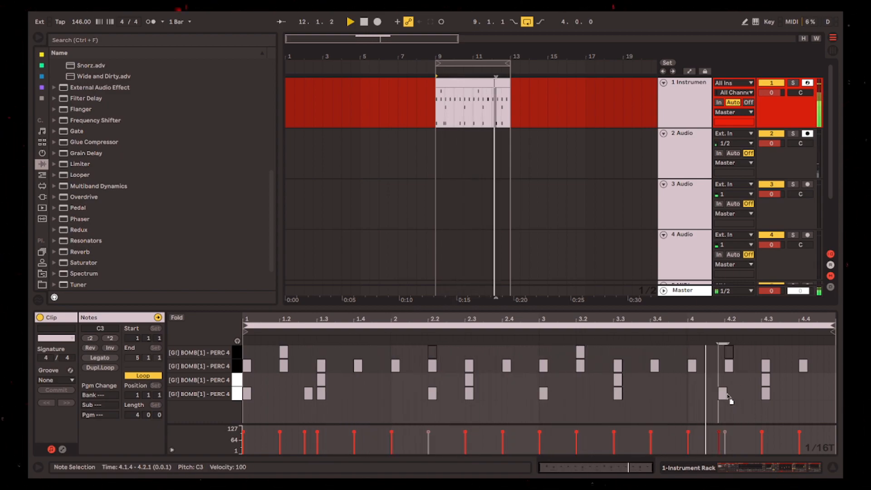
pyautogui.click(540, 412)
pyautogui.press('space')
pyautogui.moveTo(725, 394); pyautogui.dragTo(714, 394)
pyautogui.press('space')
pyautogui.press('space')
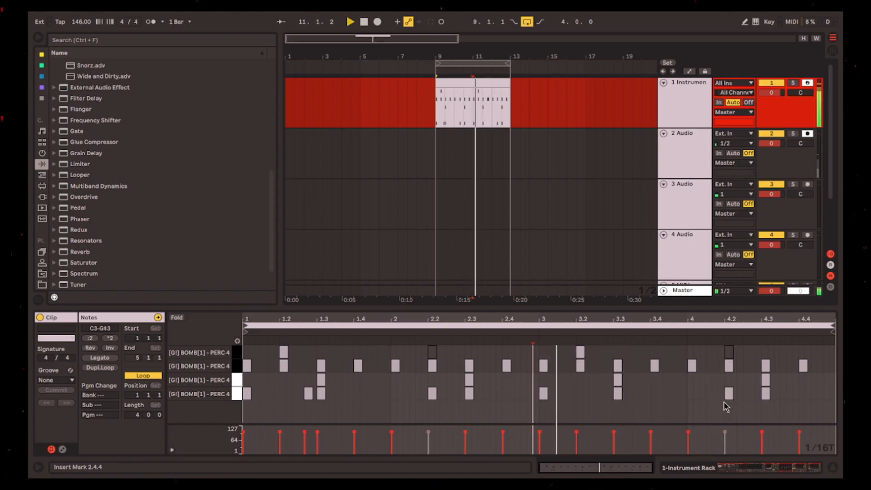
pyautogui.moveTo(728, 394); pyautogui.dragTo(704, 395)
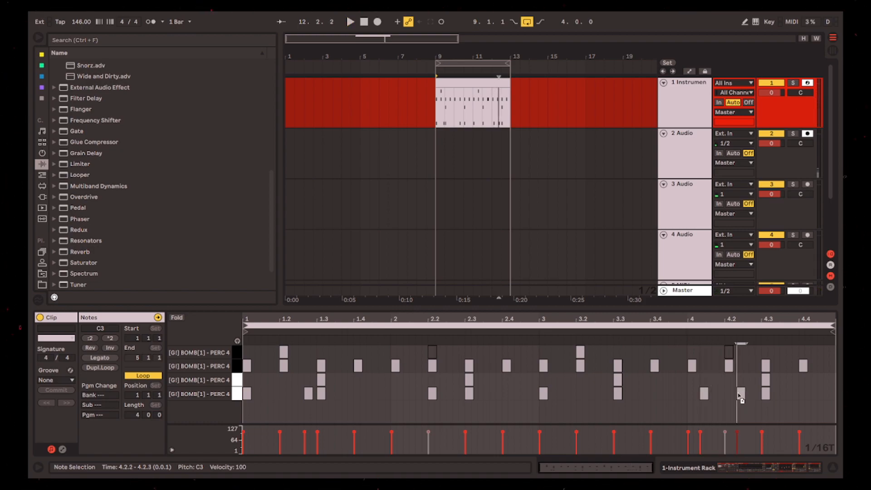
pyautogui.click(664, 413)
pyautogui.press('space')
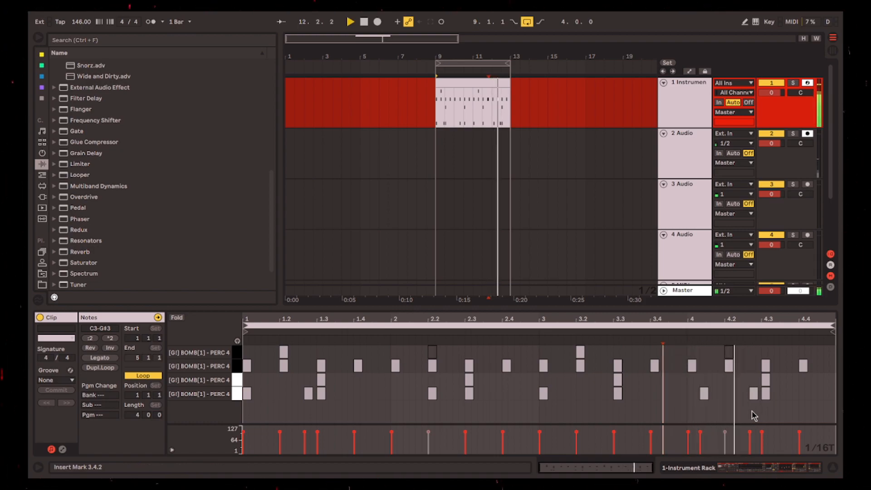
# - Set the volume envelope attack of the Sampler feeding the Gate to 1.00 ms
pyautogui.click(765, 469)
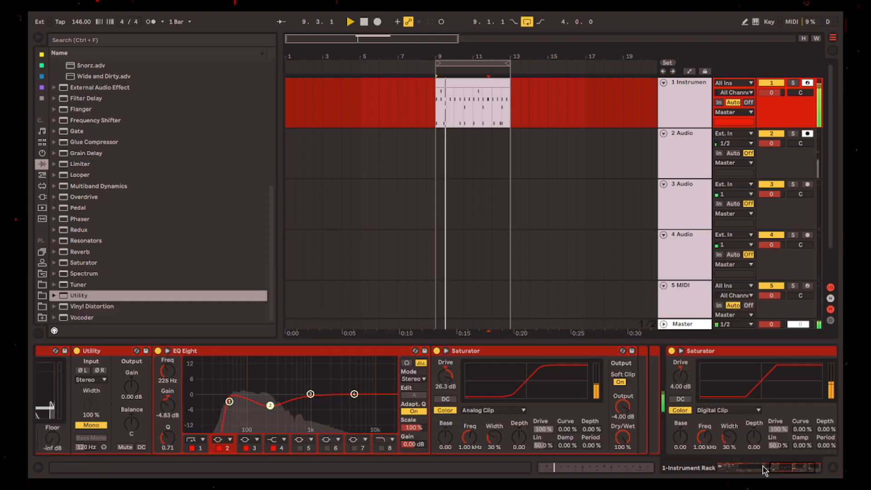
pyautogui.moveTo(771, 469); pyautogui.dragTo(737, 467)
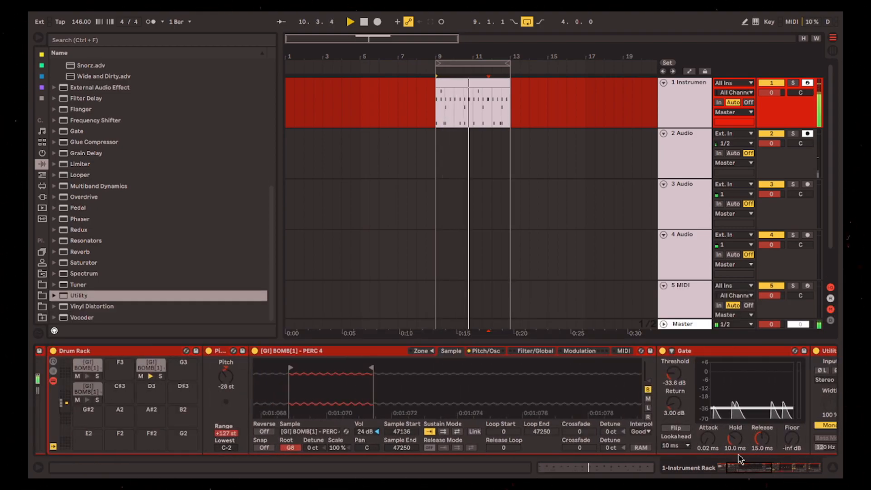
pyautogui.click(540, 351)
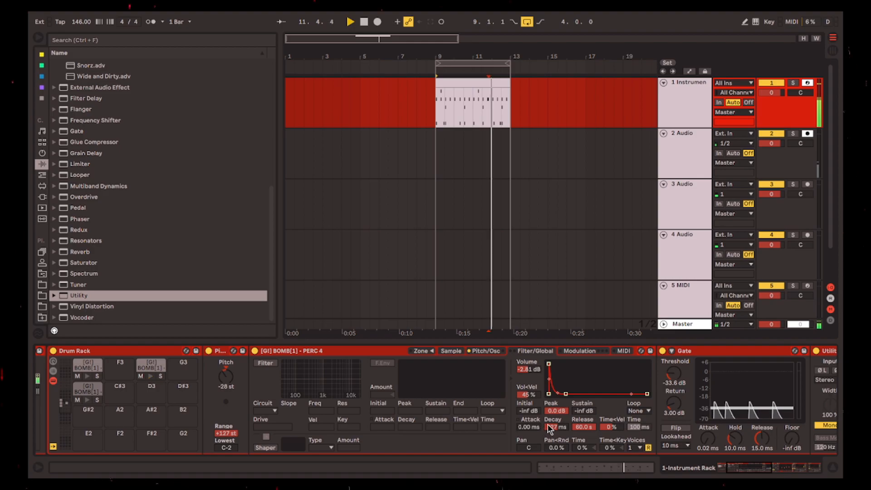
pyautogui.moveTo(538, 426); pyautogui.dragTo(544, 433)
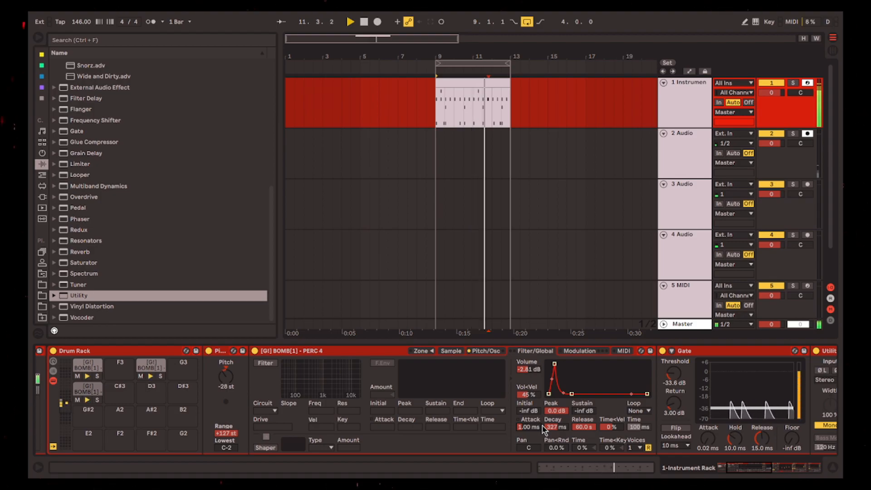
# - Add a second EQ Eight after the pad's 26.3 dB Saturator and set its low-cut band to 34.4 Hz with Q 1.63
pyautogui.click(782, 459)
pyautogui.click(790, 459)
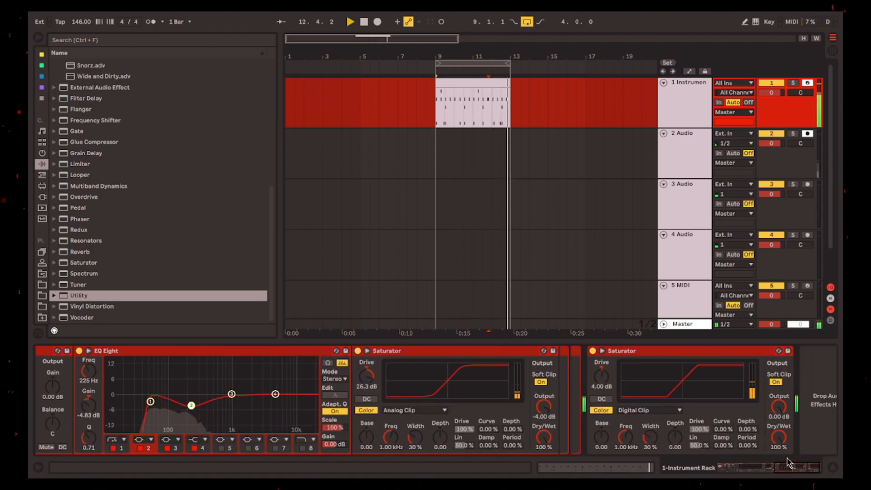
pyautogui.scroll(2, 200, 238)
pyautogui.scroll(10, 201, 238)
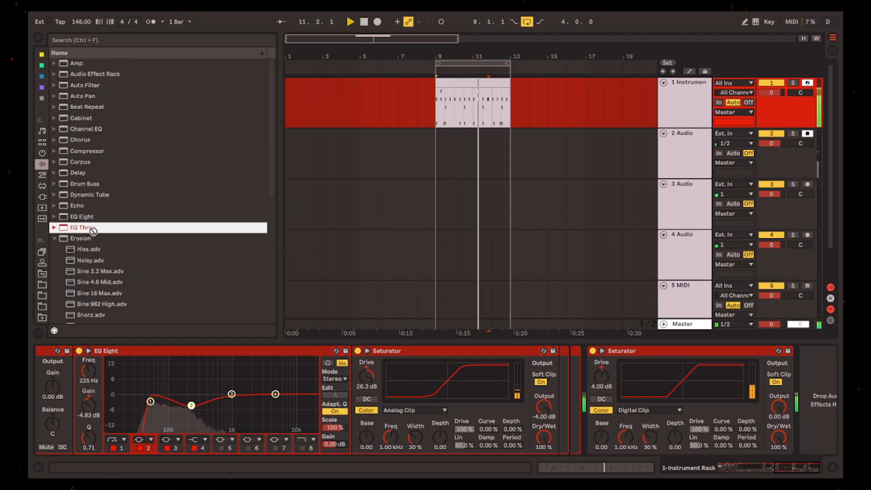
pyautogui.moveTo(132, 216); pyautogui.dragTo(581, 371)
pyautogui.click(803, 467)
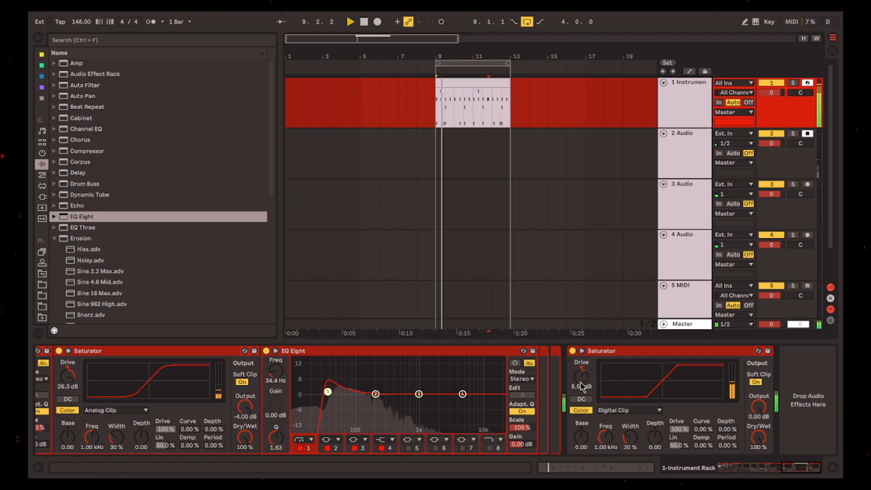
# - Insert the [GI] INDUCED STEREO RACK preset between EQ Eight and Saturator in the pad chain ending with the Glue Compressor
pyautogui.moveTo(798, 467)
pyautogui.mouseDown()
pyautogui.moveTo(739, 466)
pyautogui.moveTo(793, 463)
pyautogui.mouseUp()
pyautogui.click(54, 74)
pyautogui.click(207, 154)
pyautogui.click(182, 165)
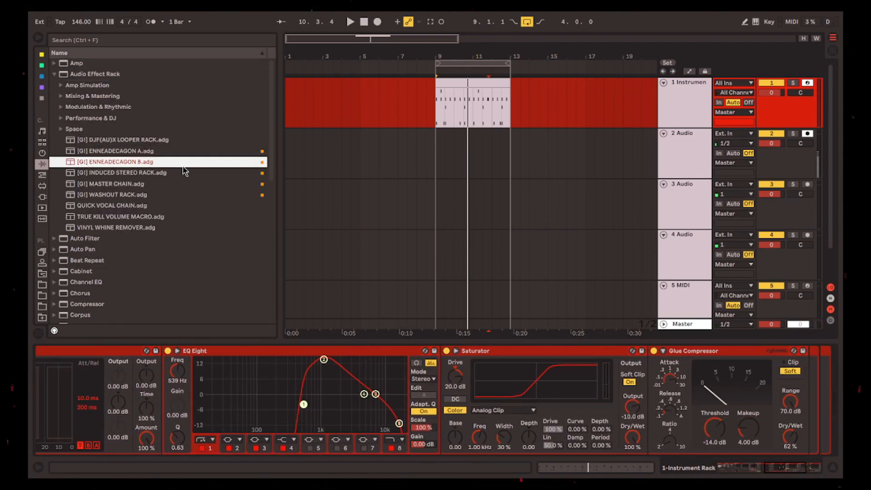
pyautogui.click(140, 174)
pyautogui.moveTo(382, 333); pyautogui.dragTo(442, 393)
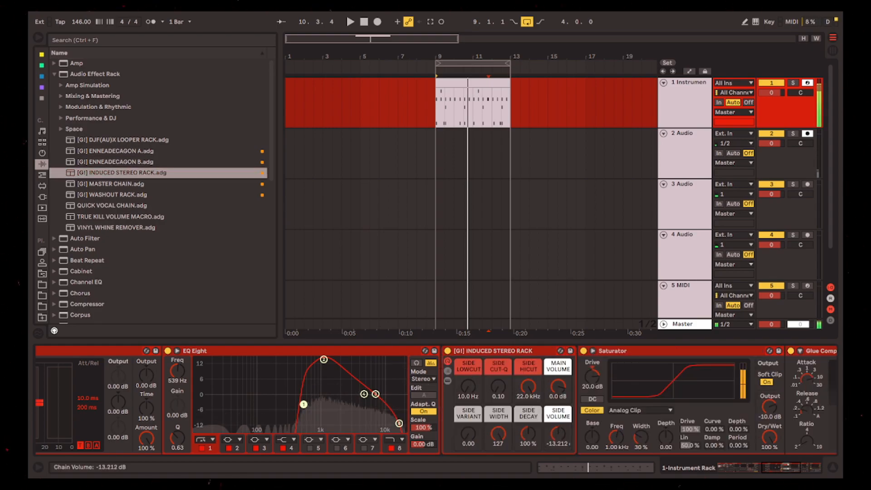
# - Move the Induced Stereo rack behind the Saturator and set its Side Volume to about -6.6 dB
pyautogui.click(785, 469)
pyautogui.moveTo(355, 352); pyautogui.dragTo(610, 395)
pyautogui.moveTo(589, 442)
pyautogui.mouseDown()
pyautogui.moveTo(588, 426)
pyautogui.moveTo(589, 440)
pyautogui.mouseUp()
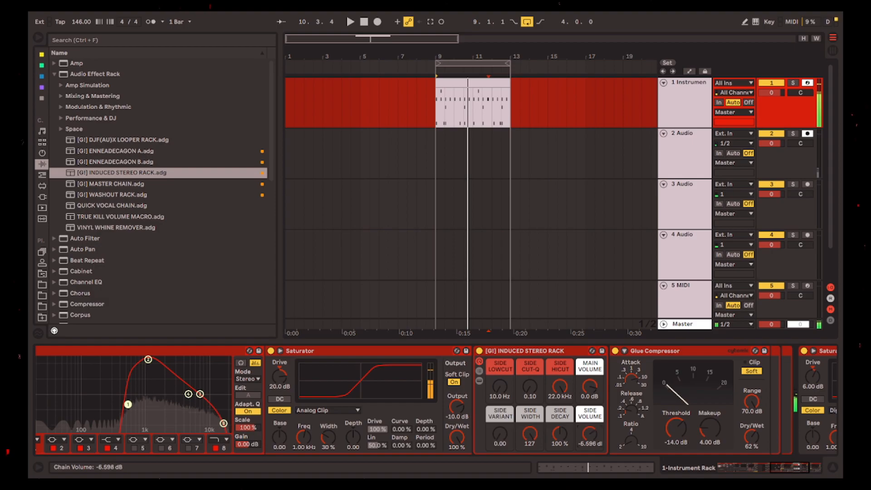
pyautogui.click(479, 352)
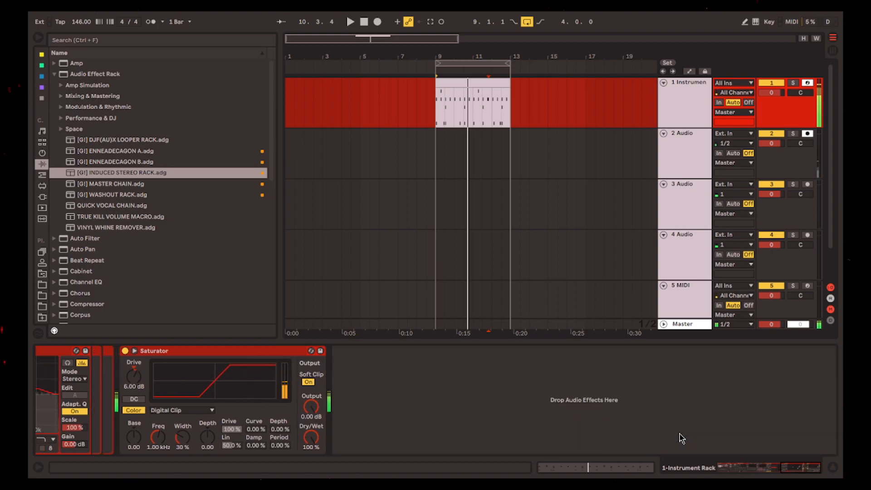
# - Insert the [GI] INDUCED STEREO RACK preset between the 2.45 kHz EQ Eight and the Digital Clip Saturator, and lower its Side Volume
pyautogui.moveTo(815, 473); pyautogui.dragTo(787, 470)
pyautogui.moveTo(131, 178); pyautogui.dragTo(562, 399)
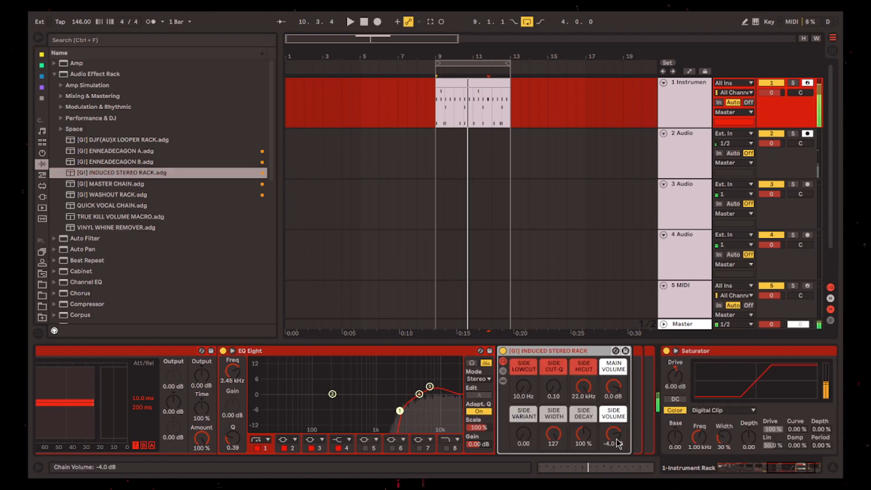
pyautogui.moveTo(617, 444); pyautogui.dragTo(616, 449)
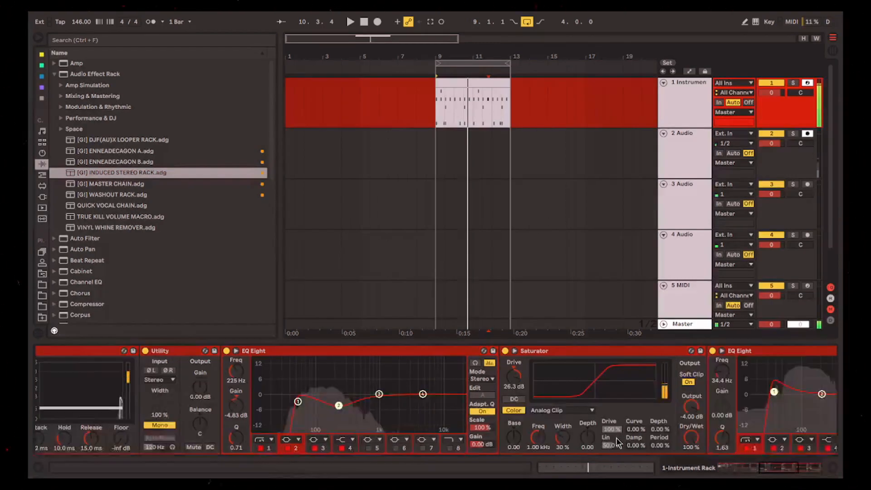
# - Review the pitch envelope and the sample waveform in the pads' PERC 4 Samplers
pyautogui.moveTo(770, 469); pyautogui.dragTo(740, 457)
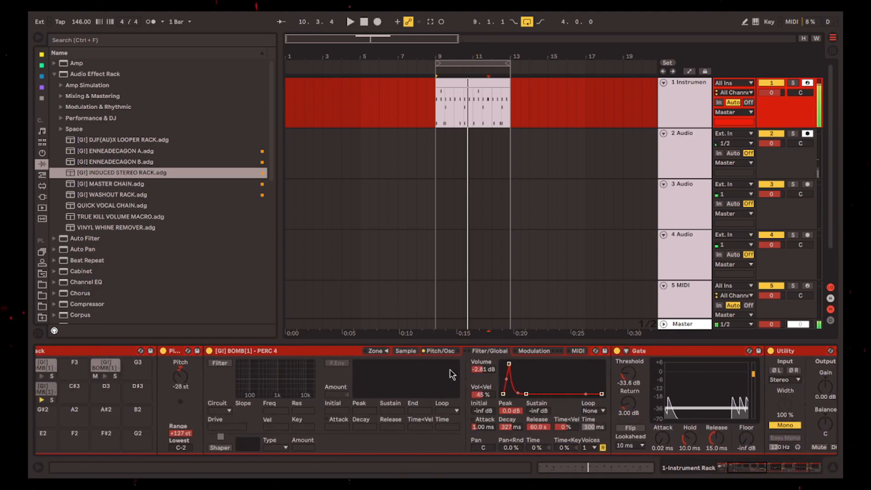
pyautogui.click(429, 352)
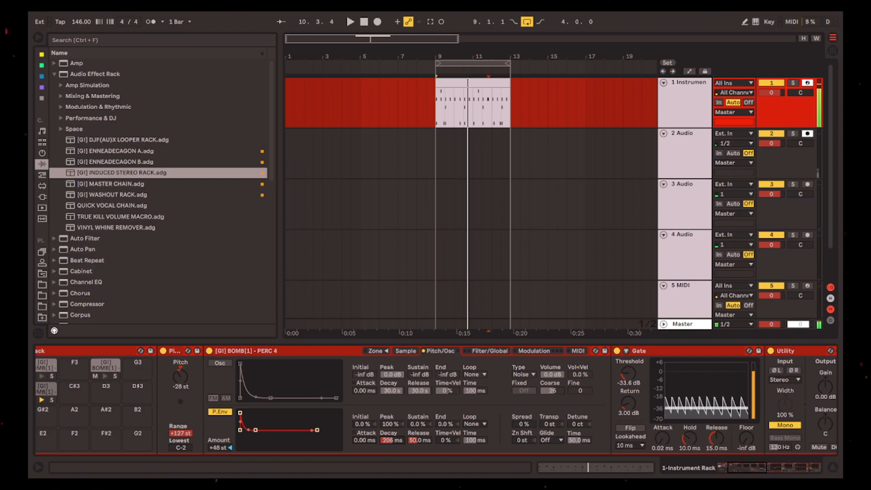
pyautogui.click(406, 351)
pyautogui.moveTo(333, 372); pyautogui.dragTo(343, 380)
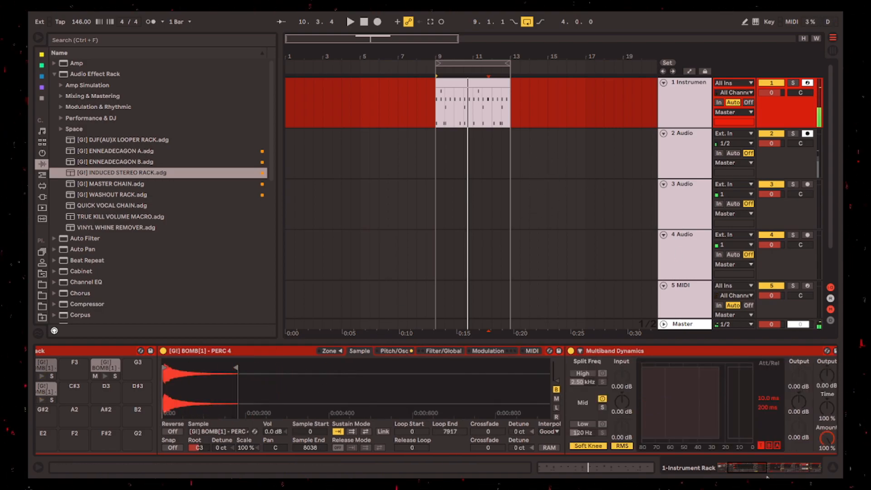
# - Place [GI] BOMB[1] - PERC 4.wav on audio track 2 at bar 9 and trim the clip to a length of 0.0.2
pyautogui.click(671, 184)
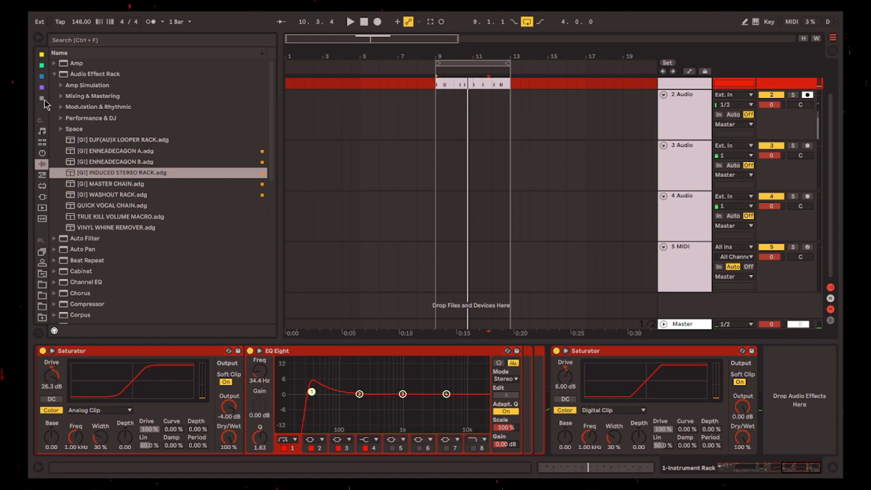
pyautogui.scroll(2, 44, 104)
pyautogui.click(44, 229)
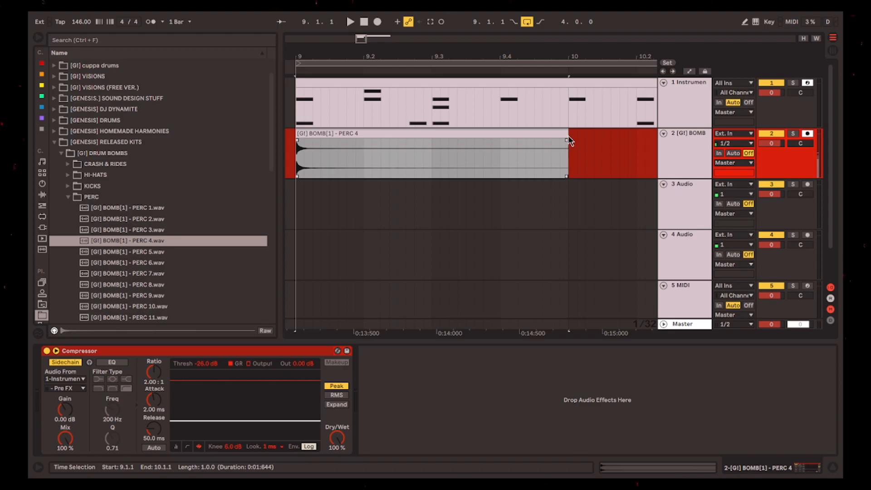
pyautogui.moveTo(483, 134); pyautogui.dragTo(335, 134)
pyautogui.scroll(5, 335, 135)
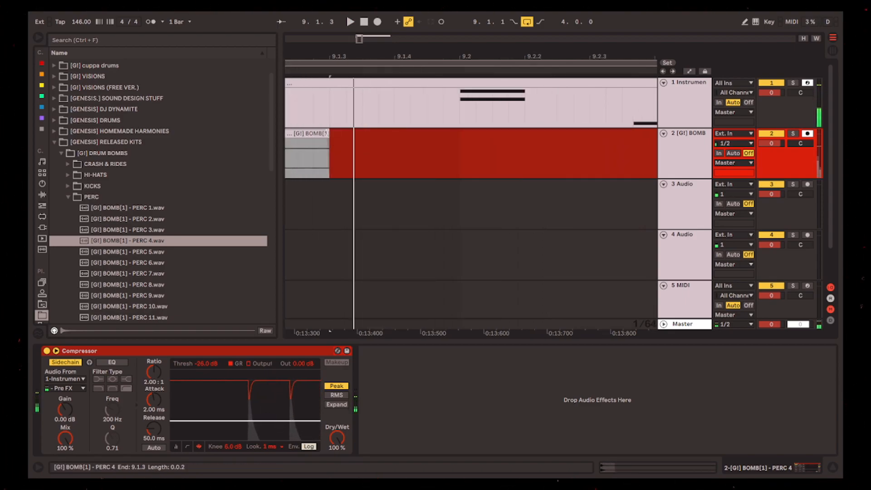
# - Duplicate the trimmed PERC 4 clip and arrange a two-hit half-bar pattern, with the longer second clip ending at 9.3
pyautogui.scroll(-5, 375, 136)
pyautogui.hotkey('ctrl', 'd')
pyautogui.hotkey('ctrl', 'd')
pyautogui.press('space')
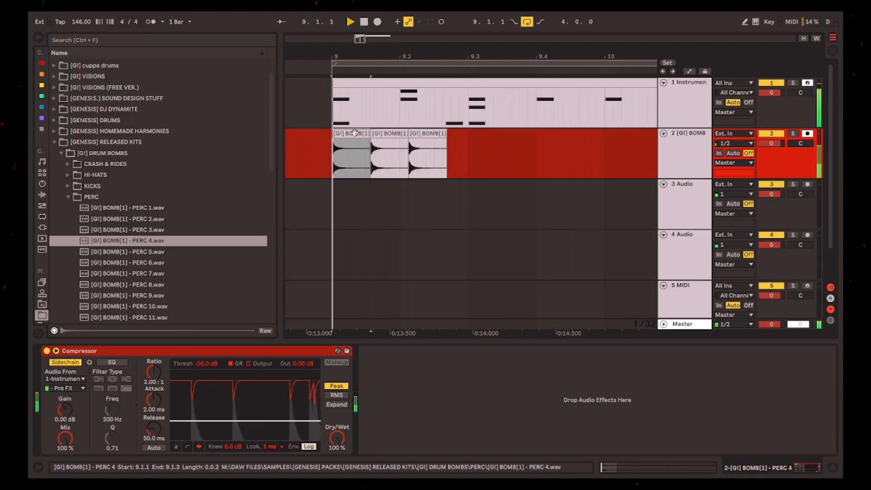
pyautogui.moveTo(430, 133); pyautogui.dragTo(471, 135)
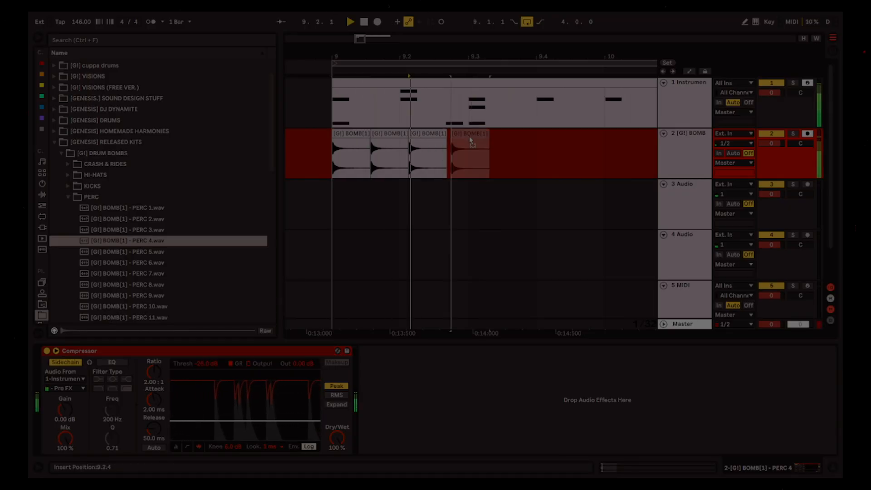
pyautogui.press('Delete')
pyautogui.moveTo(389, 133); pyautogui.dragTo(394, 133)
pyautogui.press('space')
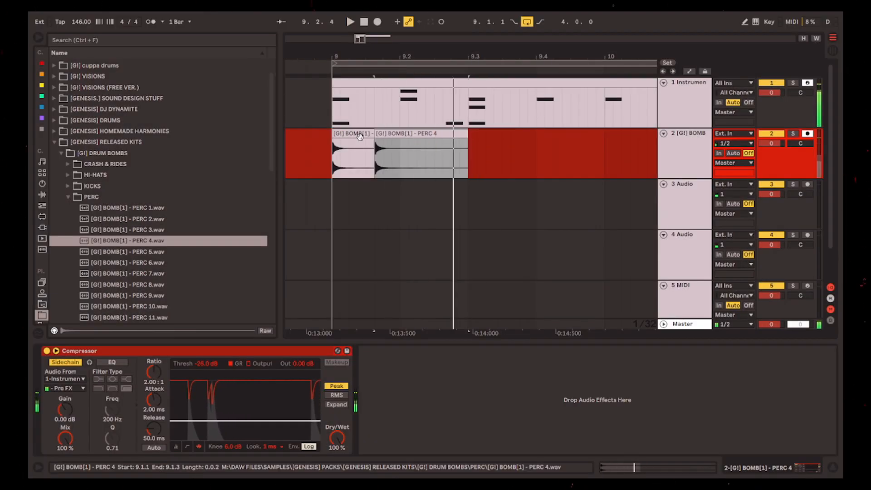
# - Repeat the two-clip half-bar pattern on track 2 until it fills bars 9 to 13
pyautogui.click(455, 138)
pyautogui.hotkey('ctrl', 'd')
pyautogui.scroll(-5, 383, 145)
pyautogui.hotkey('ctrl', 'd')
pyautogui.hotkey('ctrl', 'd')
pyautogui.hotkey('ctrl', 'd')
pyautogui.hotkey('ctrl', 'd')
pyautogui.hotkey('ctrl', 'd')
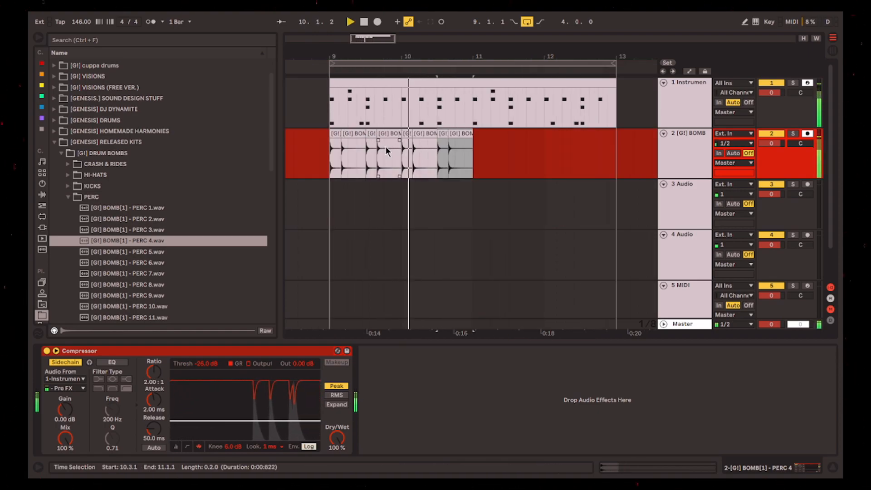
pyautogui.hotkey('ctrl', 'd')
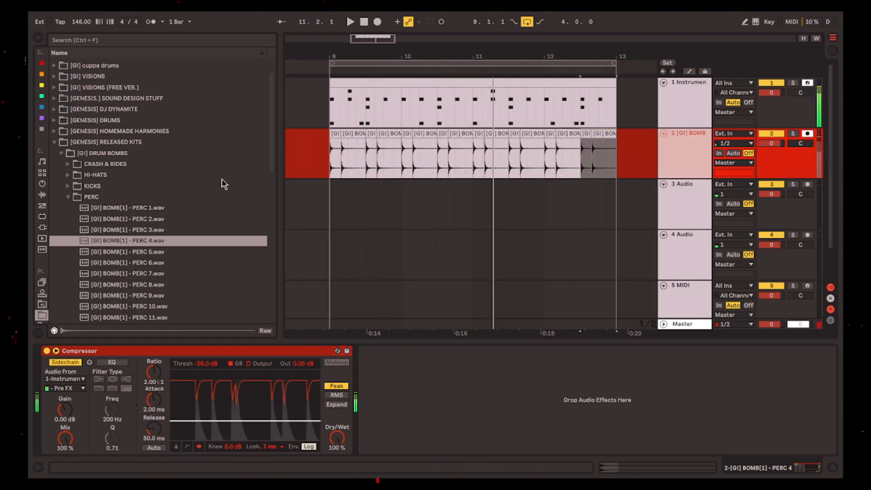
# - Insert a Delay before track 2's sidechained Compressor, with its filter off, unsynced times of 60.0 ms and Dry/Wet at 100%
pyautogui.click(42, 194)
pyautogui.scroll(4, 144, 234)
pyautogui.click(132, 159)
pyautogui.moveTo(129, 145); pyautogui.dragTo(141, 384)
pyautogui.moveTo(234, 438); pyautogui.dragTo(234, 392)
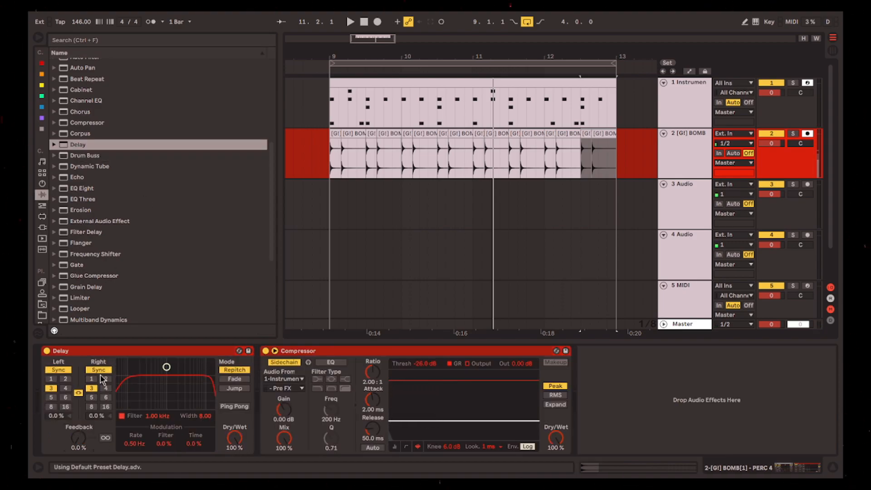
pyautogui.click(98, 369)
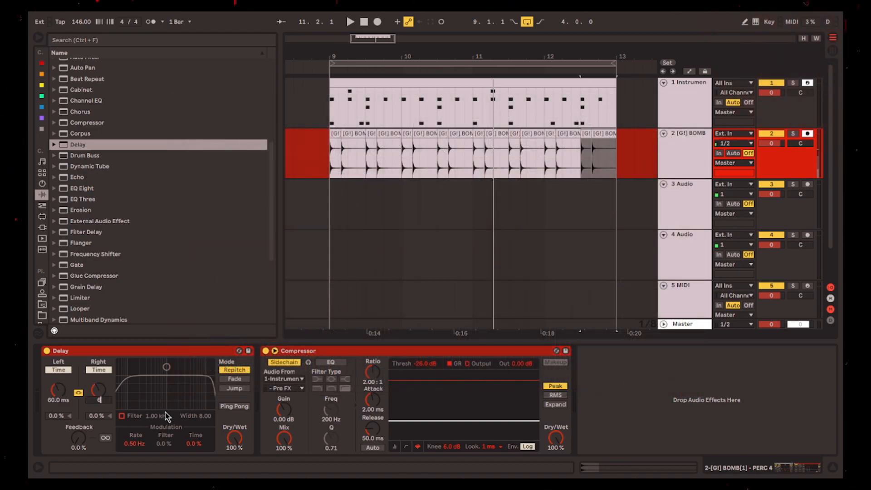
# - Solo track 2 and transpose all its clips to 43 st, using Texture warp mode with Grain Size 2.00 and Flux 0.00
pyautogui.click(336, 159)
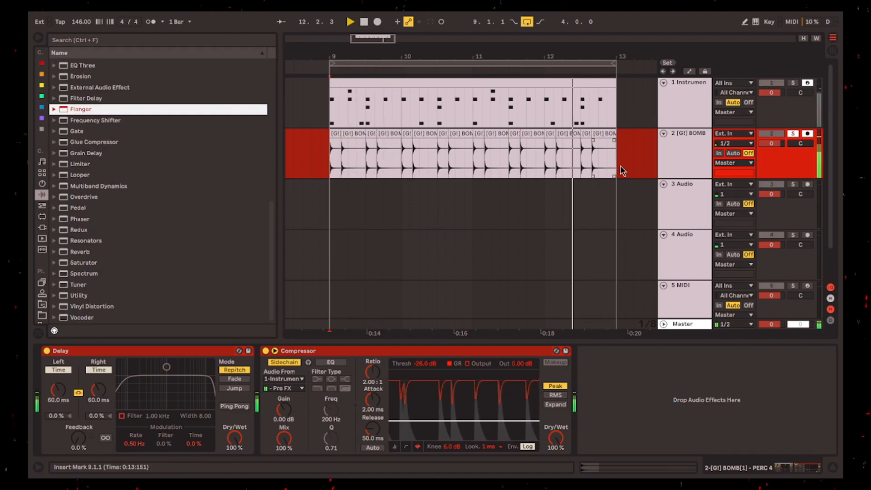
pyautogui.moveTo(632, 166); pyautogui.dragTo(301, 156)
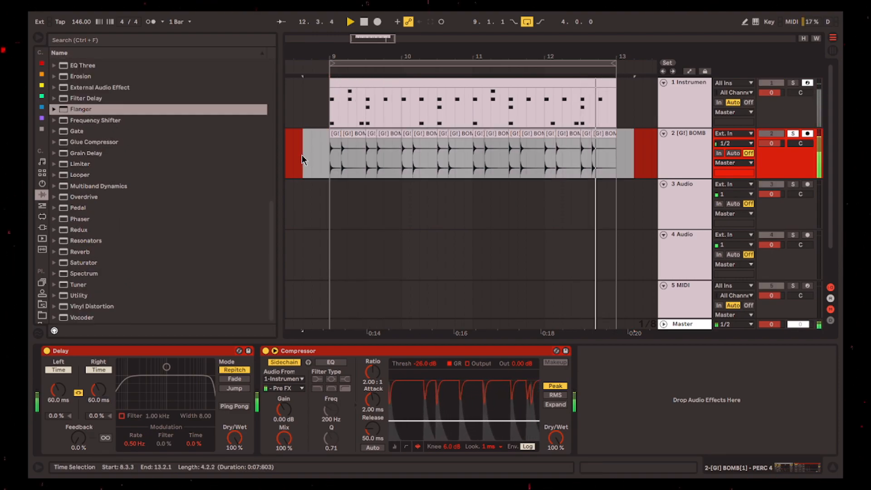
pyautogui.press('s')
pyautogui.click(622, 468)
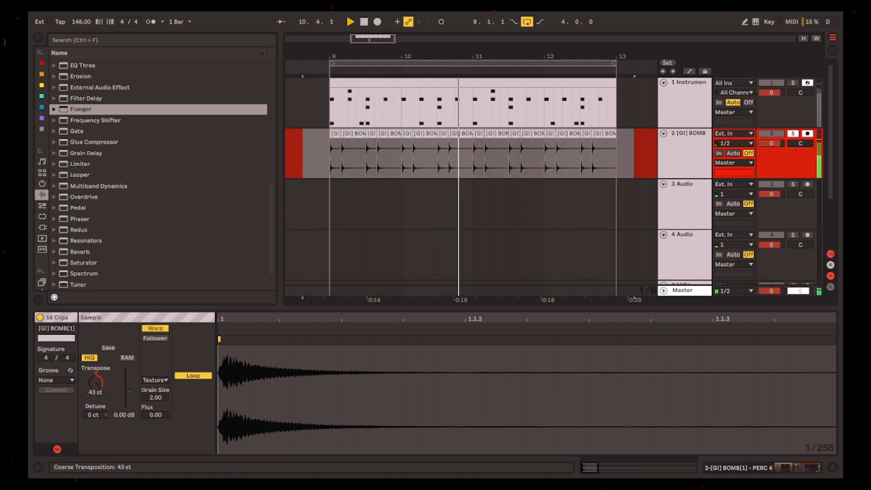
# - Add a Saturator between the Delay and the Compressor on track 2 and set its Drive to 12.6 dB
pyautogui.click(781, 469)
pyautogui.moveTo(101, 257); pyautogui.dragTo(268, 382)
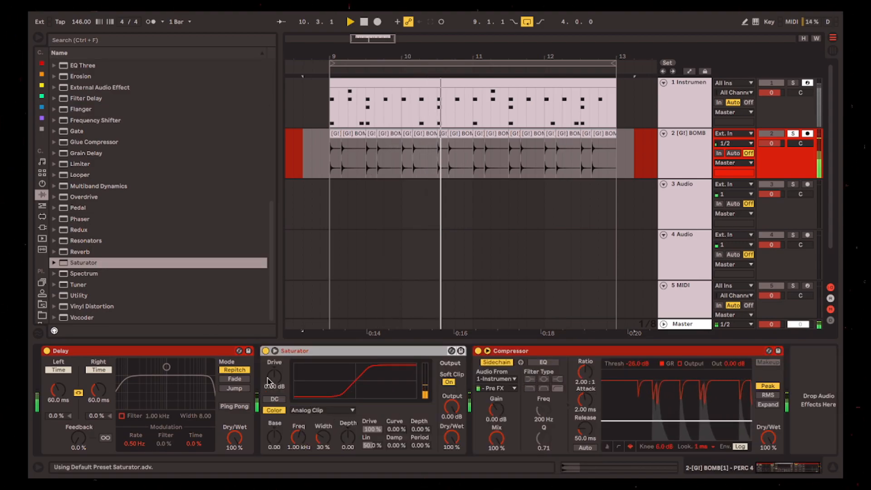
# - Insert EQ Eight before the Saturator with a 44.5 Hz low cut (Q 16.5) and 13.8 kHz high cut (Q 0.28), and raise Drive to 24.0 dB
pyautogui.scroll(5, 200, 264)
pyautogui.moveTo(86, 189); pyautogui.dragTo(261, 401)
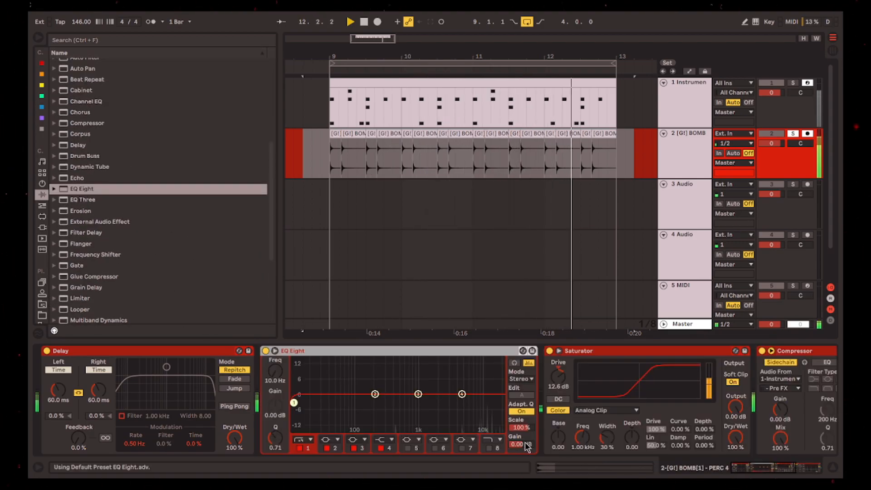
pyautogui.click(489, 448)
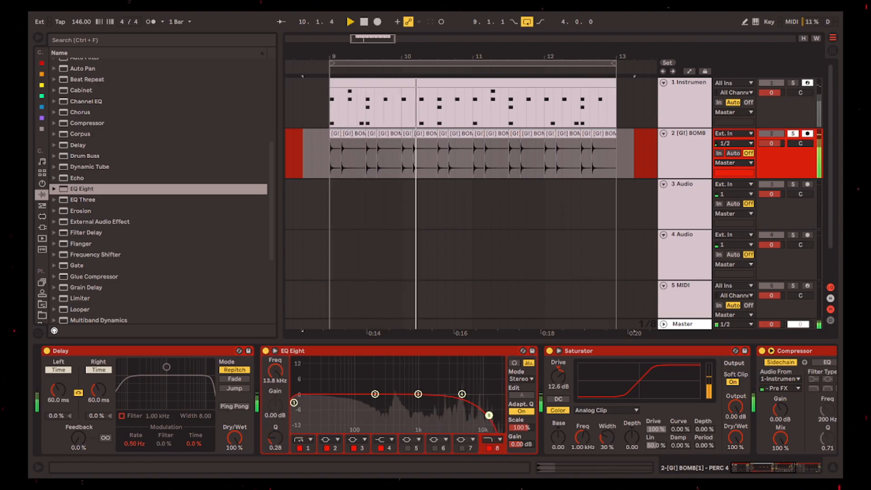
pyautogui.moveTo(294, 403); pyautogui.dragTo(334, 360)
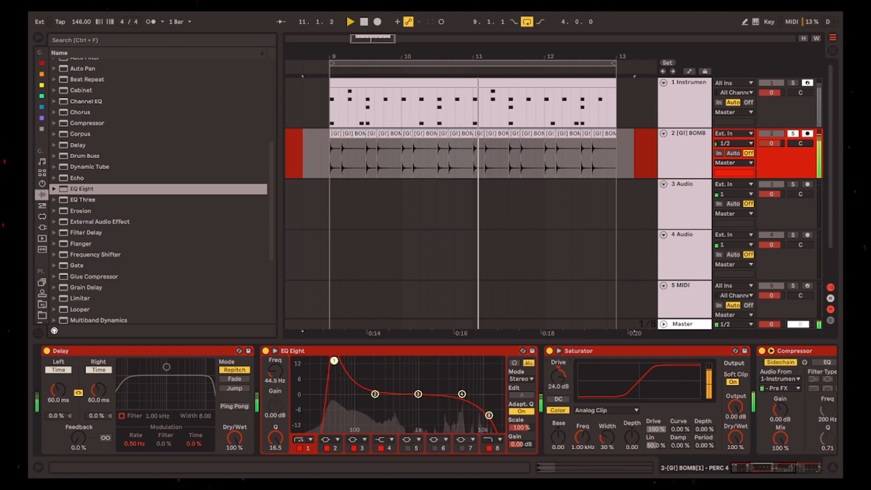
# - Insert a Gate between Delay and EQ Eight with Threshold -31.8 dB, Attack 3.50 ms, Release 179 ms and Floor -73.8 dB
pyautogui.scroll(-5, 145, 259)
pyautogui.click(114, 213)
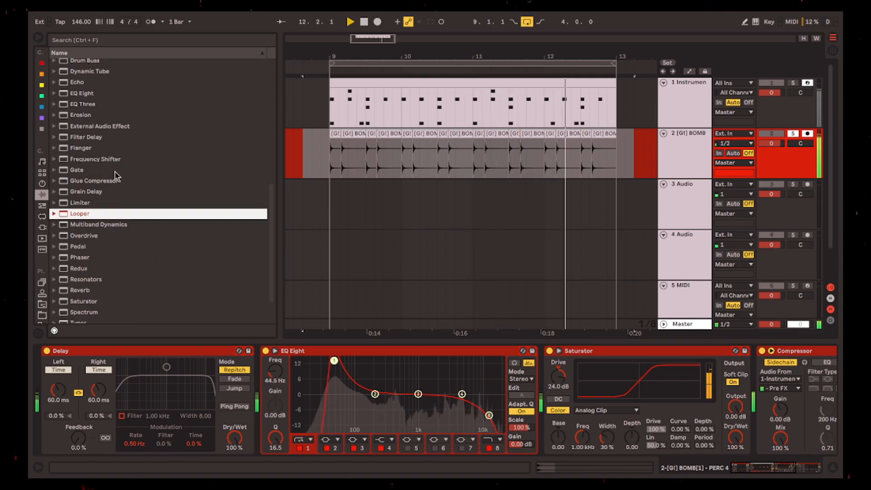
pyautogui.moveTo(114, 172); pyautogui.dragTo(274, 403)
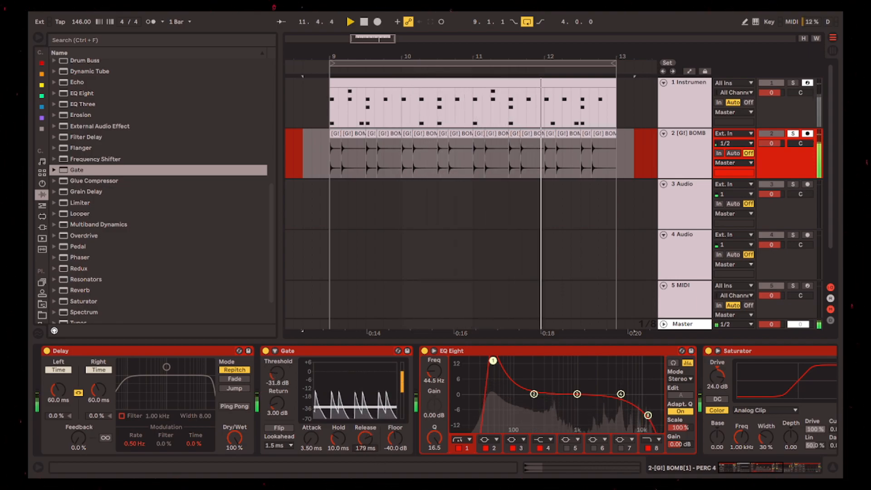
pyautogui.click(786, 469)
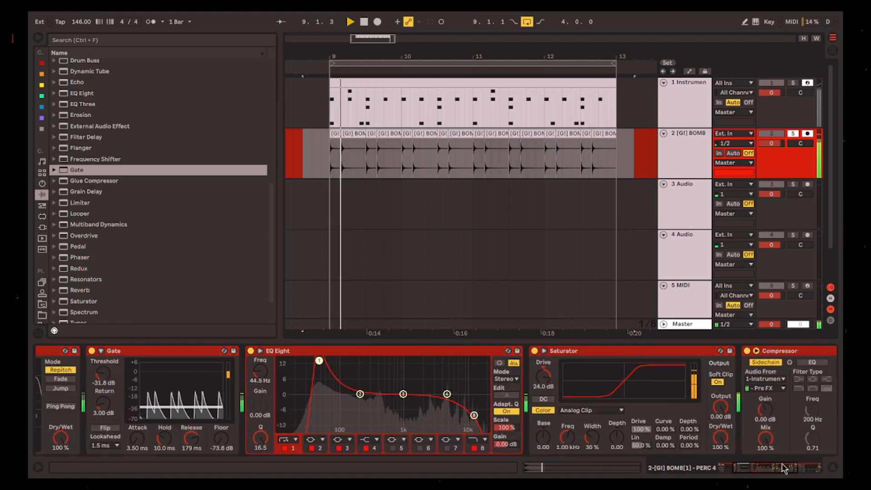
# - Insert a Frequency Shifter between the Gate and EQ Eight and set its Frequency to -2.48 kHz and Fine to -500 Hz
pyautogui.moveTo(102, 162); pyautogui.dragTo(316, 453)
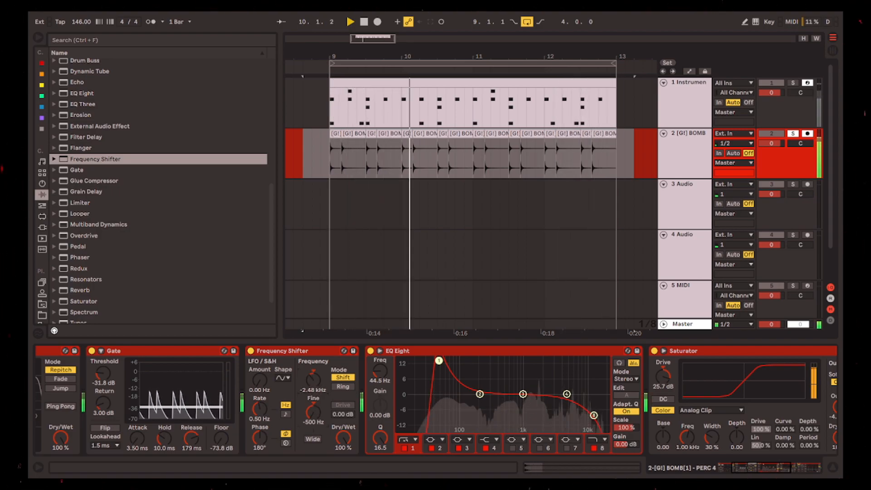
pyautogui.click(327, 380)
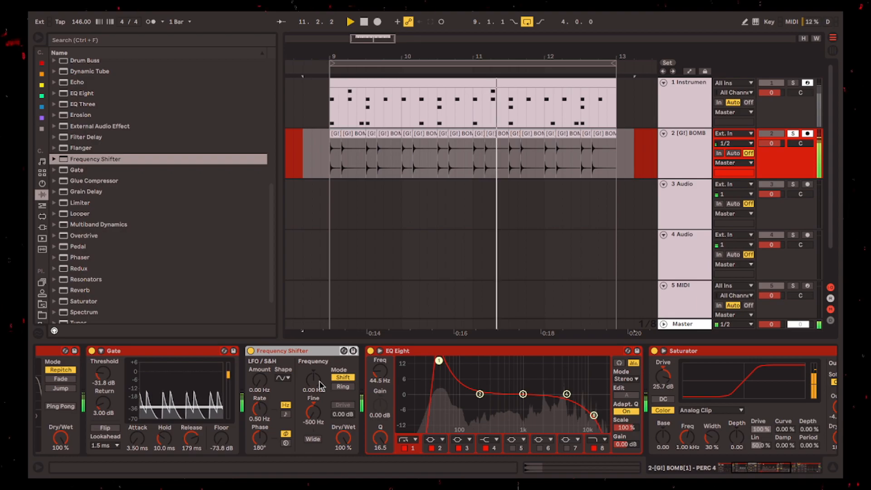
pyautogui.moveTo(320, 385); pyautogui.dragTo(320, 393)
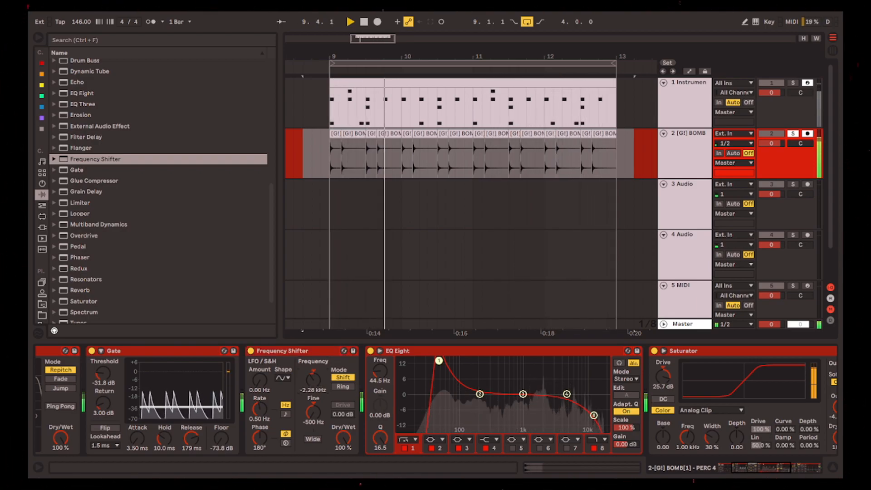
pyautogui.moveTo(313, 380); pyautogui.dragTo(313, 384)
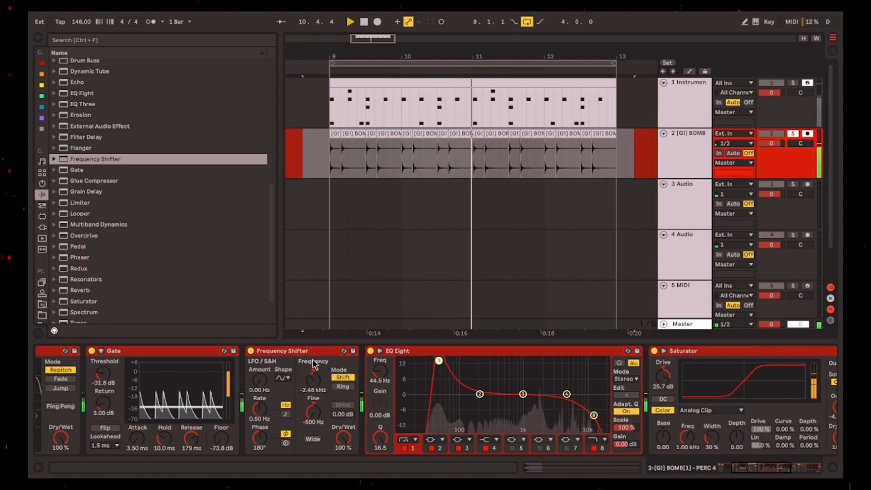
# - Group the Frequency Shifter into an Audio Effect Rack and add a second, empty chain for the dry signal
pyautogui.click(326, 348)
pyautogui.press('space')
pyautogui.hotkey('ctrl', 'g')
pyautogui.click(251, 370)
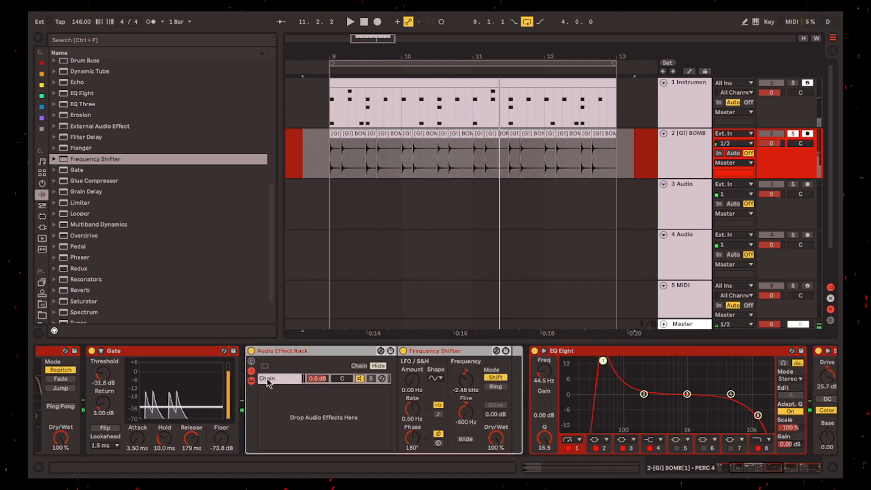
pyautogui.press('Delete')
pyautogui.click(380, 424)
pyautogui.click(371, 379)
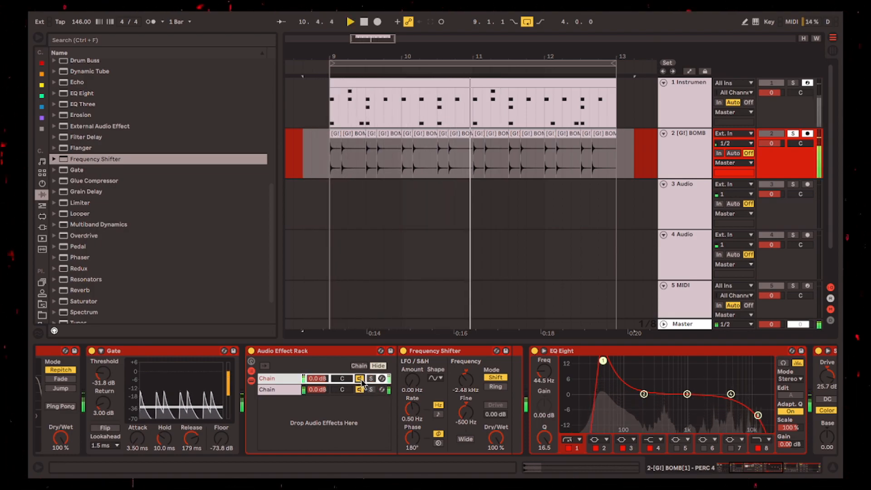
# - Set the volume of the rack chain holding the Frequency Shifter to -4.6 dB while checking the loop
pyautogui.press('space')
pyautogui.press('space')
pyautogui.moveTo(318, 379)
pyautogui.mouseDown()
pyautogui.moveTo(318, 408)
pyautogui.moveTo(318, 383)
pyautogui.mouseUp()
pyautogui.press('space')
# - Add a Delay after the Frequency Shifter in its rack chain, with Dry/Wet at 100% and both unsynced times at 3.26 ms
pyautogui.scroll(3, 177, 215)
pyautogui.moveTo(97, 106)
pyautogui.mouseDown()
pyautogui.moveTo(490, 408)
pyautogui.moveTo(470, 428)
pyautogui.mouseUp()
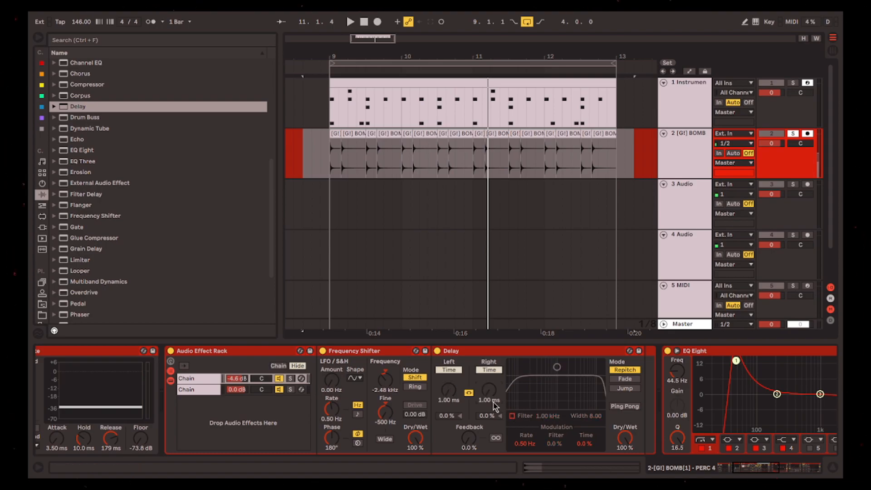
pyautogui.press('space')
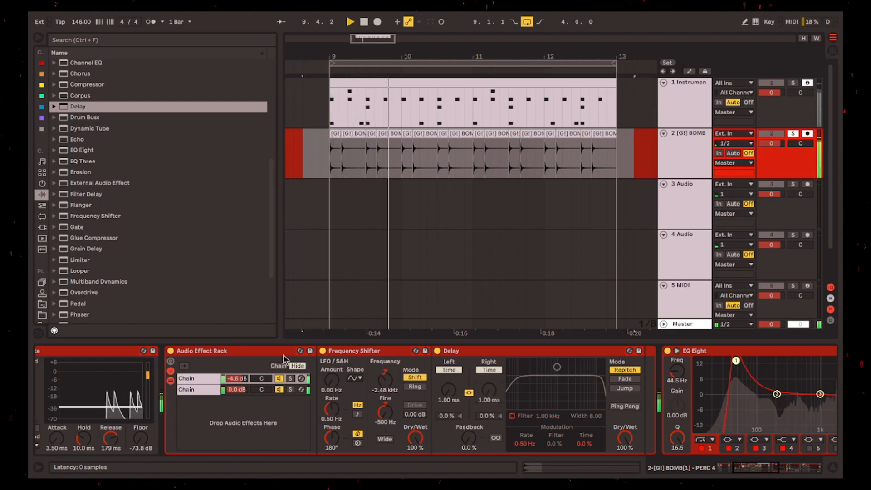
pyautogui.click(438, 351)
pyautogui.click(437, 351)
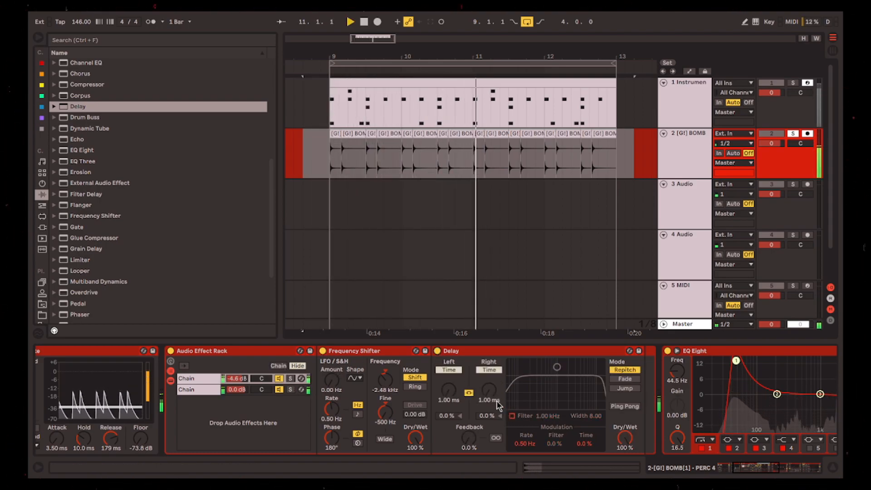
pyautogui.moveTo(449, 390); pyautogui.dragTo(448, 381)
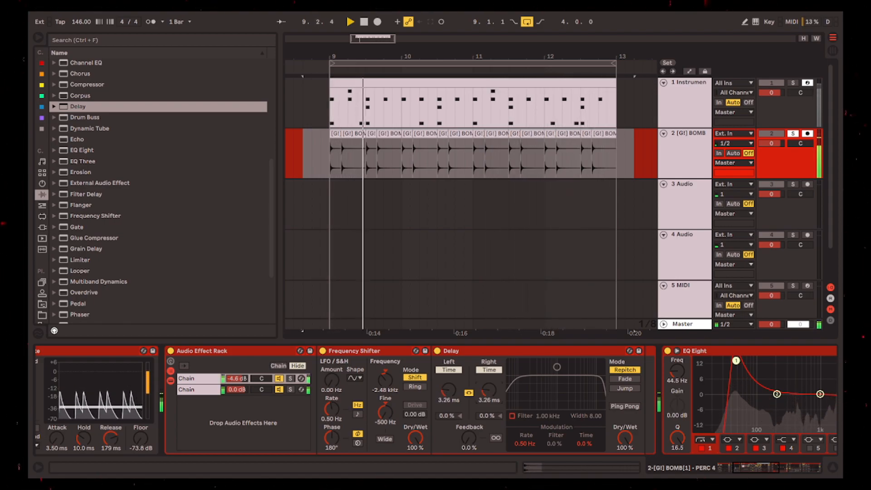
# - Compare the loop with the Delay bypassed and re-enabled, and collapse the Delay and Frequency Shifter devices in the rack
pyautogui.click(437, 351)
pyautogui.click(437, 351)
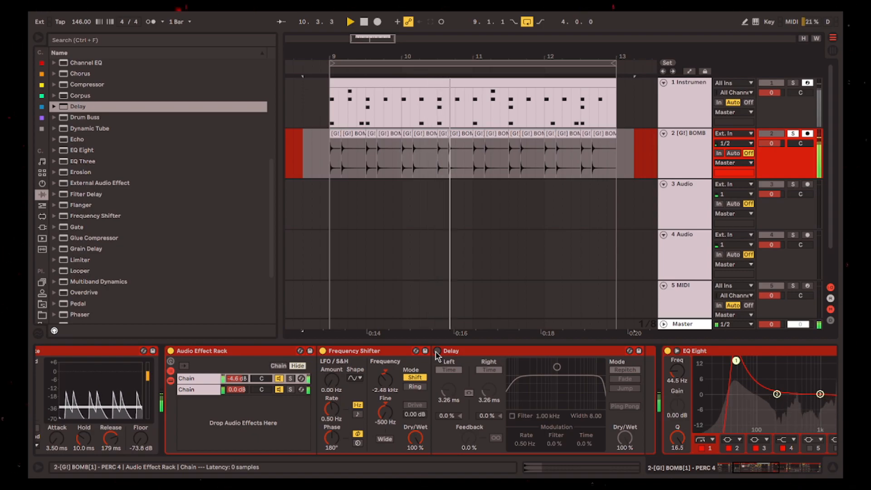
pyautogui.doubleClick(481, 352)
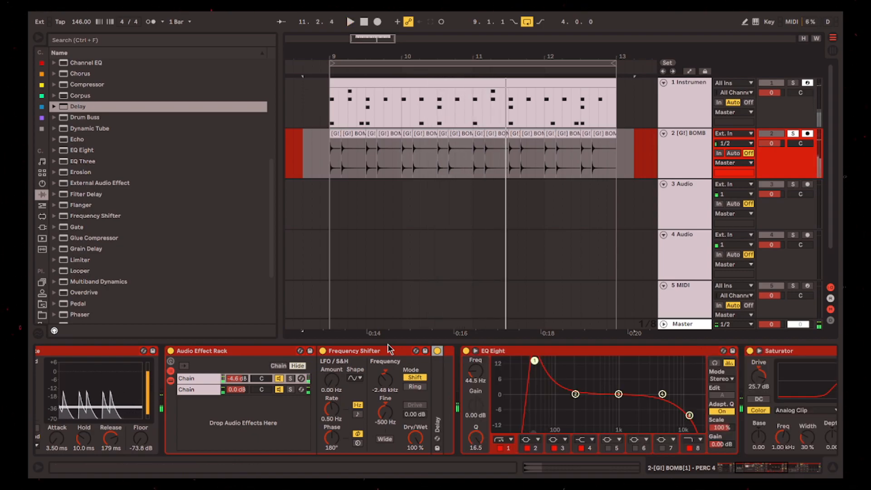
pyautogui.doubleClick(345, 351)
pyautogui.scroll(1, 494, 401)
pyautogui.press('space')
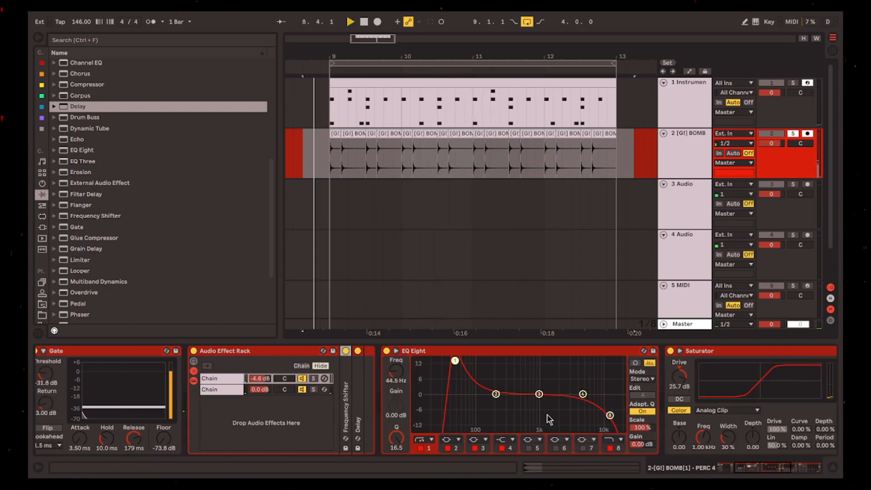
# - Insert a Corpus on track 2 between the EQ Eight and the Saturator
pyautogui.scroll(3, 118, 212)
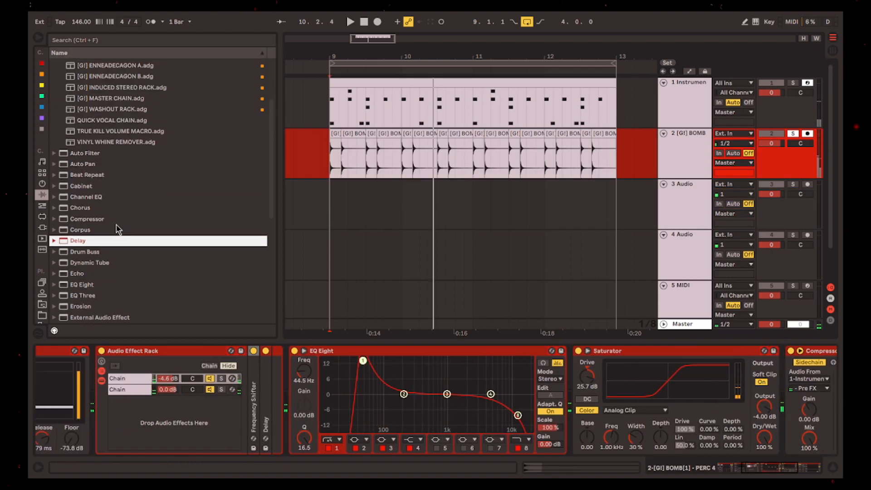
pyautogui.scroll(4, 237, 399)
pyautogui.moveTo(80, 230); pyautogui.dragTo(489, 404)
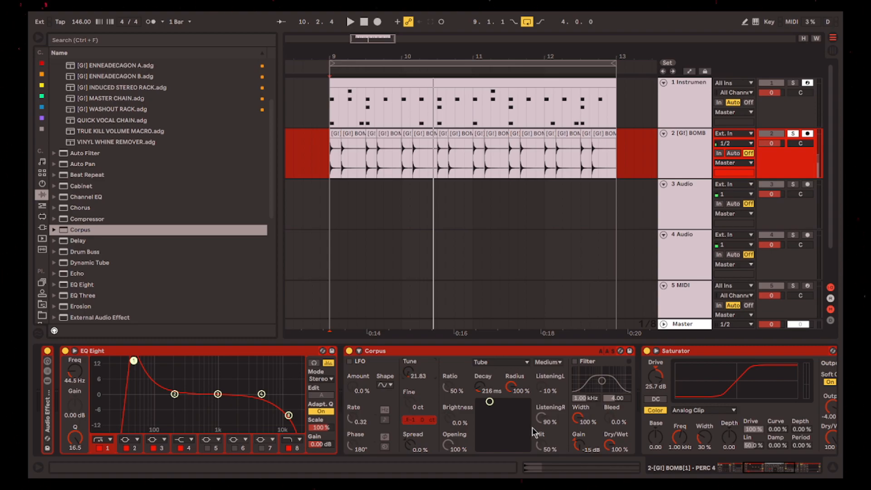
# - While the loop plays, set the Corpus resonator to Tube with Decay at 172 ms and Radius at 95%
pyautogui.press('space')
pyautogui.click(501, 362)
pyautogui.click(499, 353)
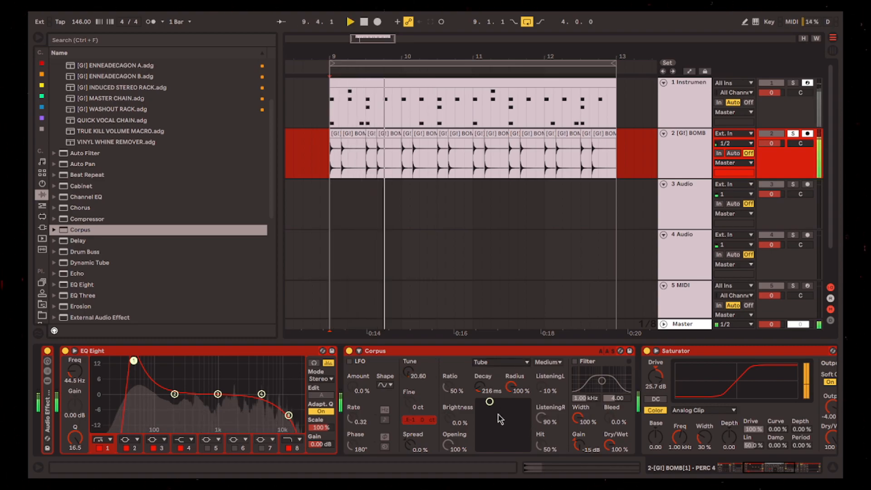
pyautogui.moveTo(490, 401)
pyautogui.mouseDown()
pyautogui.moveTo(481, 402)
pyautogui.moveTo(490, 418)
pyautogui.moveTo(487, 404)
pyautogui.mouseUp()
pyautogui.click(499, 362)
pyautogui.click(498, 370)
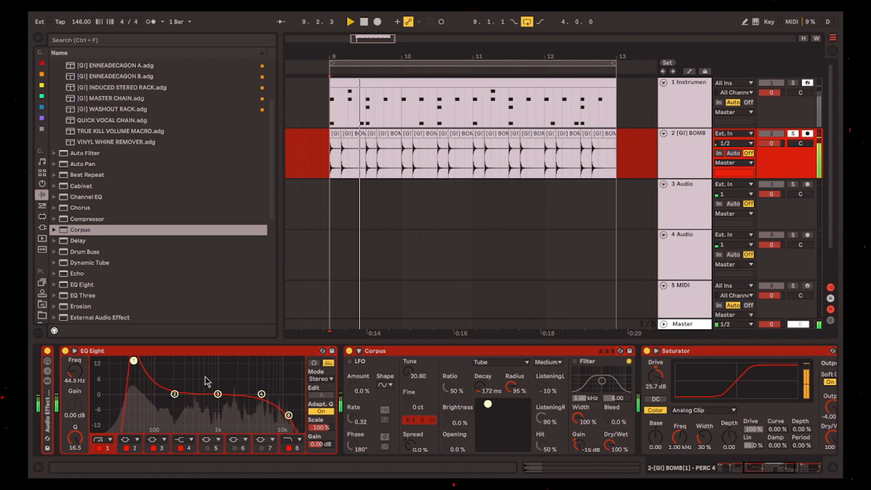
# - Compare the EQ Eight's low cut on and off, set band 1 to 153 Hz with Q 0.72, and audition the loop
pyautogui.scroll(-3, 159, 204)
pyautogui.hscroll(-3, 181, 399)
pyautogui.click(121, 447)
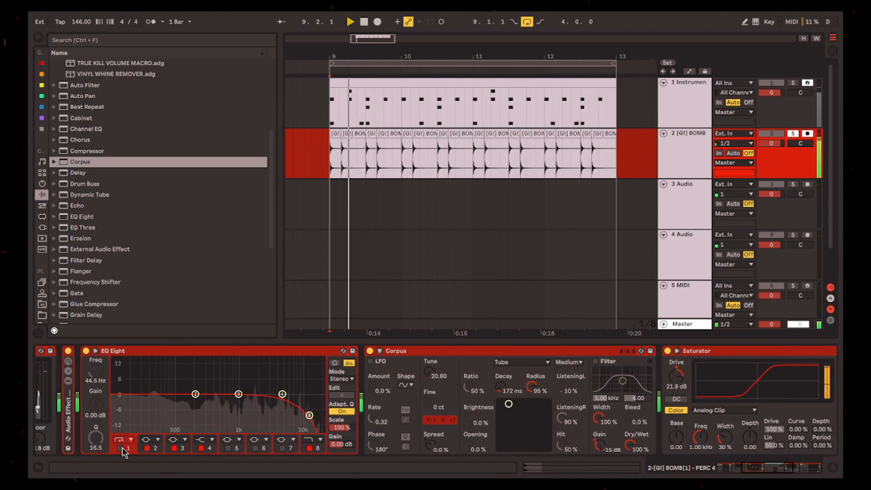
pyautogui.click(120, 448)
pyautogui.moveTo(154, 361); pyautogui.dragTo(186, 403)
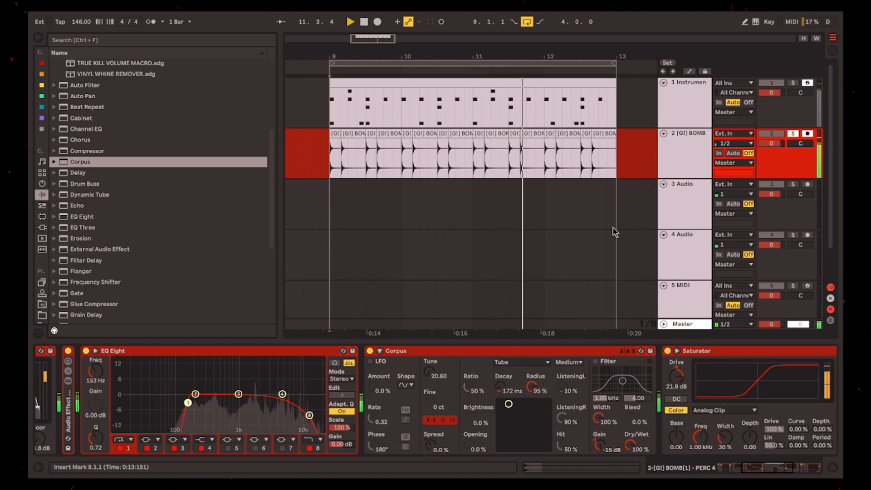
pyautogui.press('space')
pyautogui.press('space')
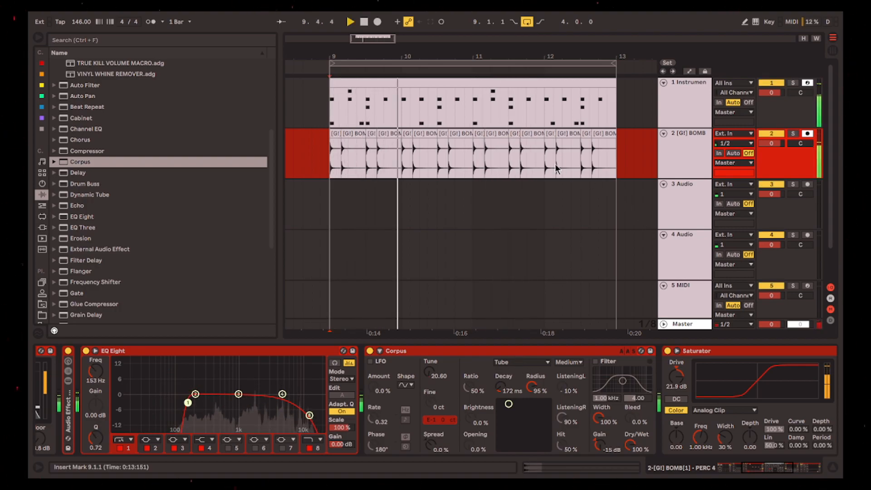
# - Try a faster half-beat repeat of the PERC 4 clip in the first two beats of bar 9, and undo it
pyautogui.press('+')
pyautogui.press('+')
pyautogui.press('+')
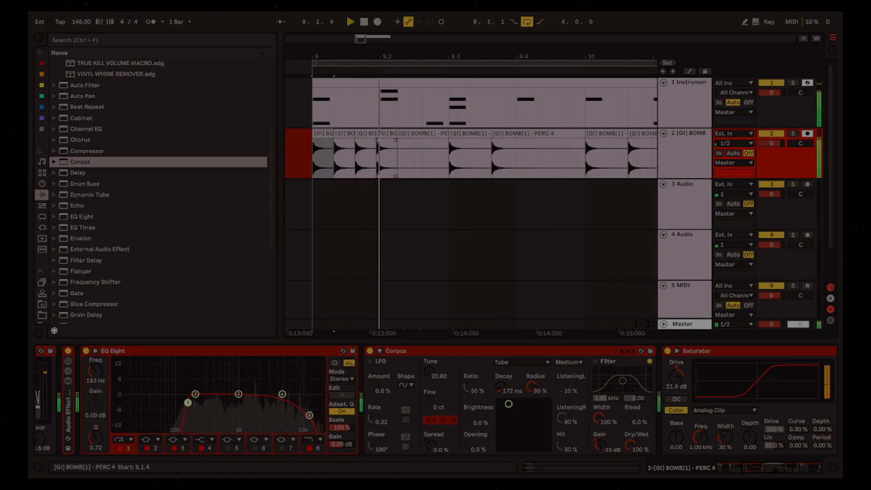
pyautogui.press('space')
pyautogui.click(345, 134)
pyautogui.press('Delete')
pyautogui.scroll(4, 330, 138)
pyautogui.moveTo(390, 141); pyautogui.dragTo(446, 142)
pyautogui.press('space')
pyautogui.click(426, 136)
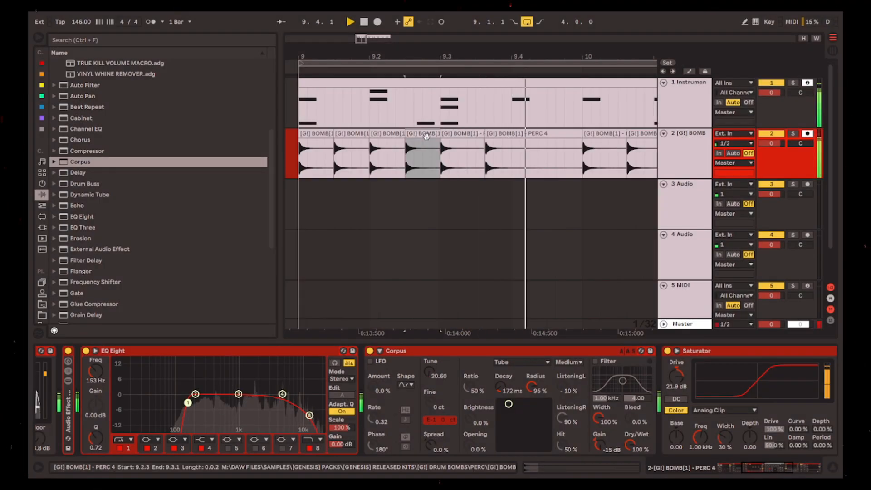
pyautogui.hotkey('ctrl', 'z')
pyautogui.hotkey('ctrl', 'z')
pyautogui.hotkey('ctrl', 'z')
# - Make the first PERC 4 clip on track 2 one beat long and duplicate it on every beat through bar 12
pyautogui.press('space')
pyautogui.moveTo(332, 138); pyautogui.dragTo(365, 137)
pyautogui.press('space')
pyautogui.hotkey('ctrl', 'd')
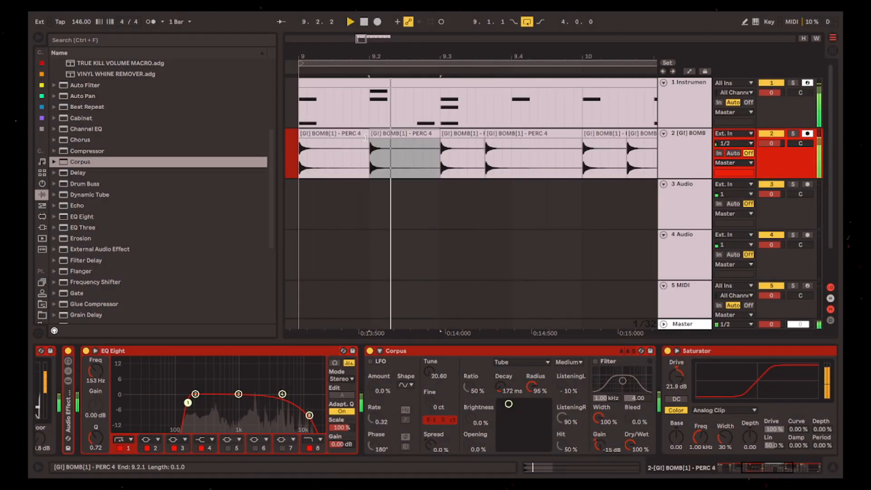
pyautogui.hotkey('ctrl', 'd')
pyautogui.hotkey('ctrl', 'd')
pyautogui.press('-')
pyautogui.press('-')
pyautogui.hotkey('ctrl', 'd')
pyautogui.hotkey('ctrl', 'd')
pyautogui.hotkey('ctrl', 'd')
pyautogui.hotkey('ctrl', 'd')
pyautogui.hotkey('ctrl', 'd')
pyautogui.hotkey('ctrl', 'd')
pyautogui.hotkey('ctrl', 'd')
pyautogui.hotkey('ctrl', 'd')
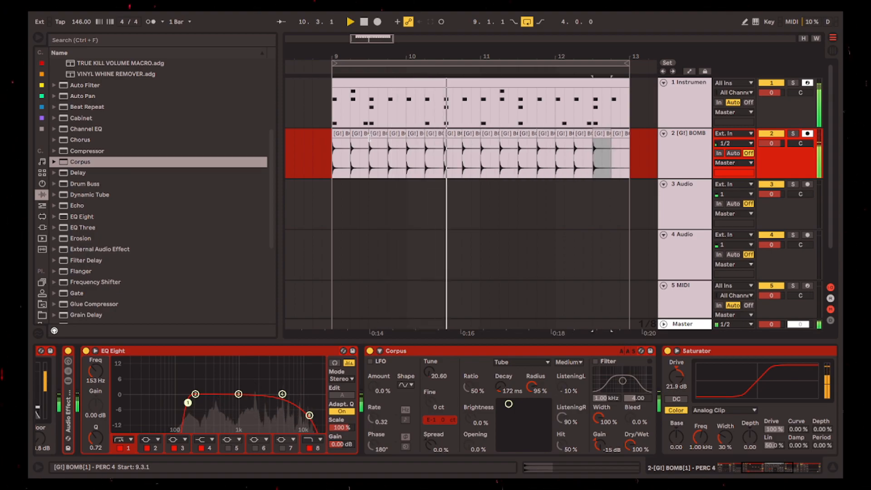
pyautogui.hotkey('ctrl', 'd')
# - Insert a Vocoder before the Corpus with Carrier set to Modulator, Release at 10.0 ms and Depth at 200%
pyautogui.moveTo(775, 469); pyautogui.dragTo(780, 472)
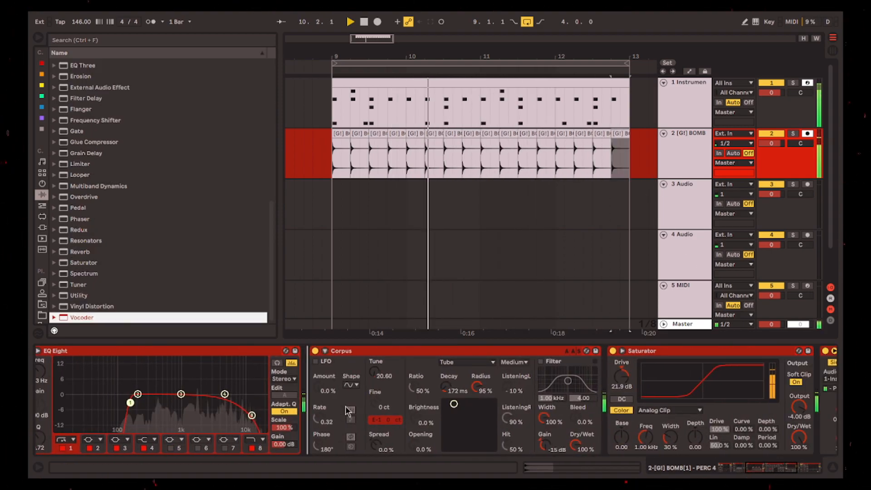
pyautogui.moveTo(81, 318); pyautogui.dragTo(308, 391)
pyautogui.click(349, 372)
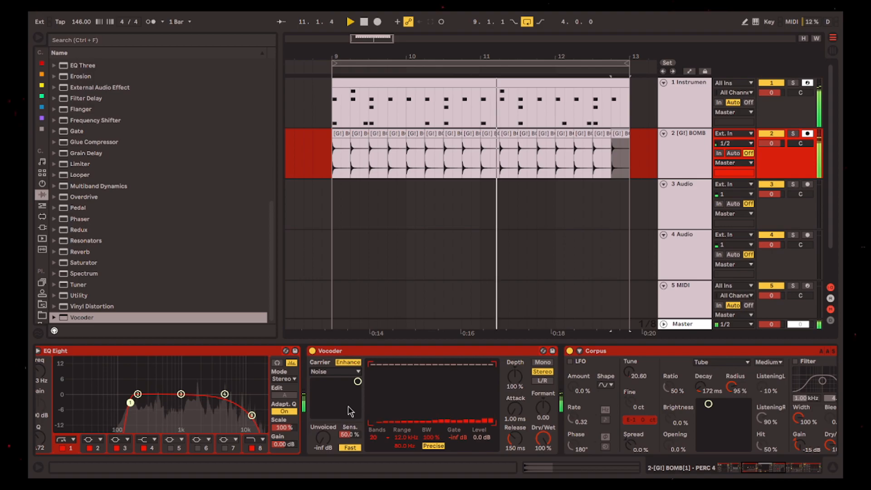
pyautogui.click(353, 407)
pyautogui.moveTo(515, 439); pyautogui.dragTo(517, 459)
pyautogui.moveTo(522, 393); pyautogui.dragTo(553, 330)
# - Move the Vocoder directly after the Gate, ahead of the Audio Effect Rack
pyautogui.moveTo(778, 473); pyautogui.dragTo(757, 464)
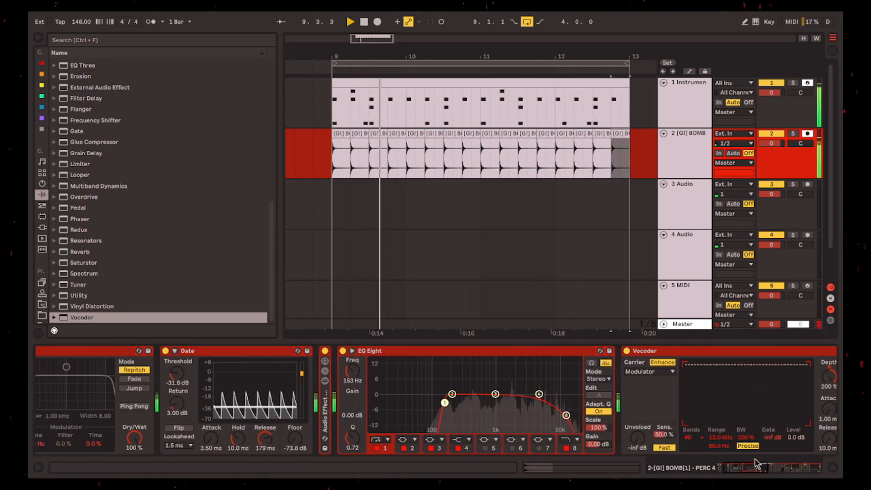
pyautogui.moveTo(676, 352); pyautogui.dragTo(382, 392)
pyautogui.moveTo(391, 354); pyautogui.dragTo(316, 384)
# - Switch the Vocoder's carrier to Pitch Tracking, audition lowered Formant values, and reset Formant to 0.00
pyautogui.moveTo(555, 407); pyautogui.dragTo(555, 435)
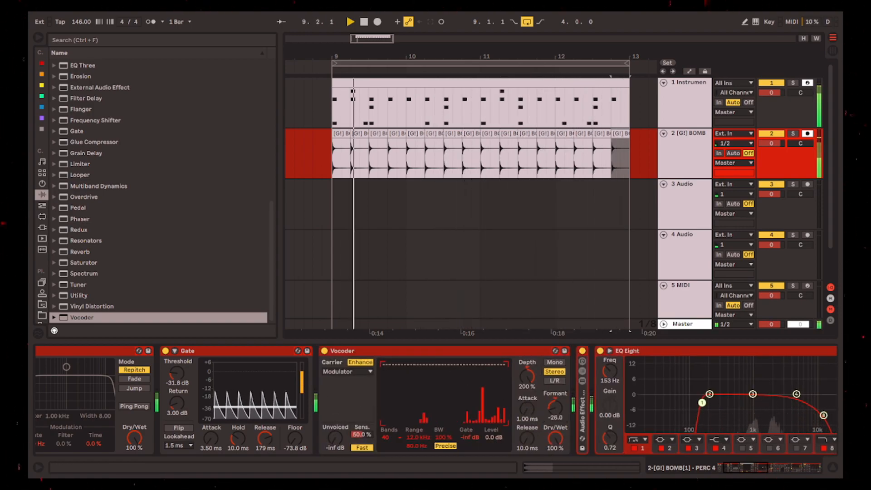
pyautogui.doubleClick(556, 409)
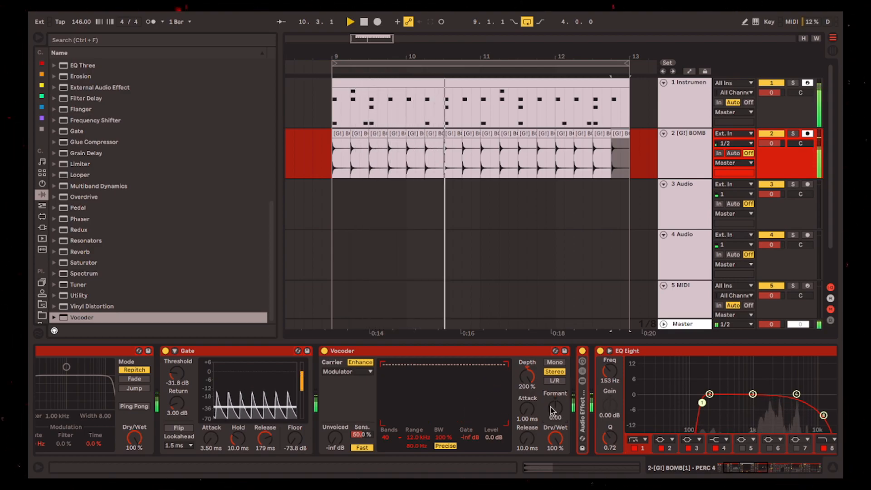
pyautogui.click(357, 403)
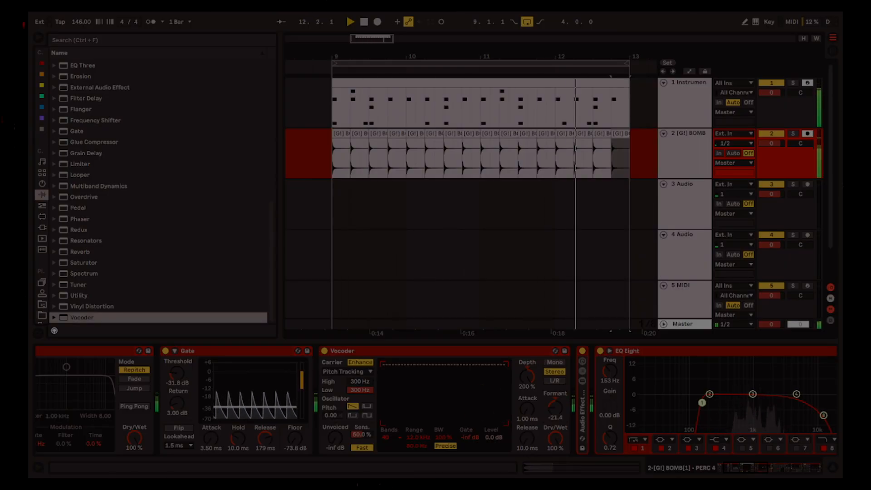
pyautogui.moveTo(555, 439); pyautogui.dragTo(555, 449)
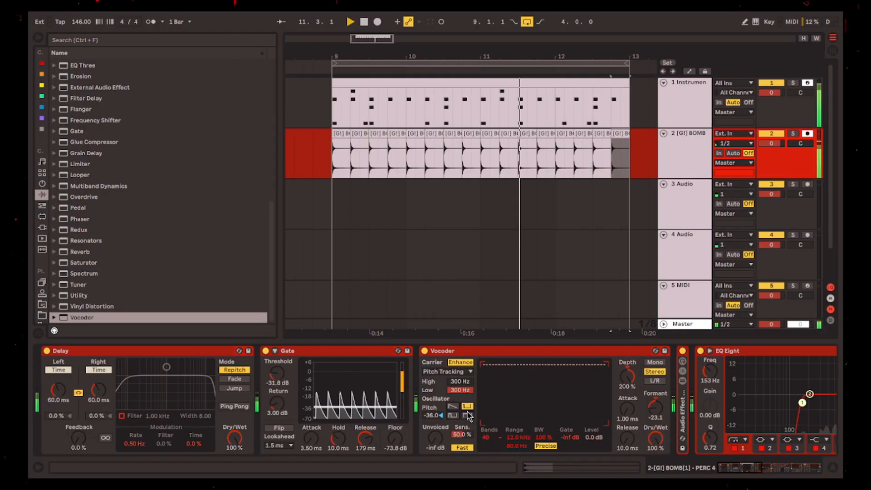
pyautogui.moveTo(656, 410); pyautogui.dragTo(657, 400)
pyautogui.doubleClick(657, 413)
# - Compare the Vocoder's oscillator waveforms, choose the fourth one, and reset the oscillator Pitch to 0.00 after auditioning a shift
pyautogui.click(467, 415)
pyautogui.click(453, 416)
pyautogui.click(466, 416)
pyautogui.moveTo(430, 416); pyautogui.dragTo(431, 387)
pyautogui.doubleClick(431, 416)
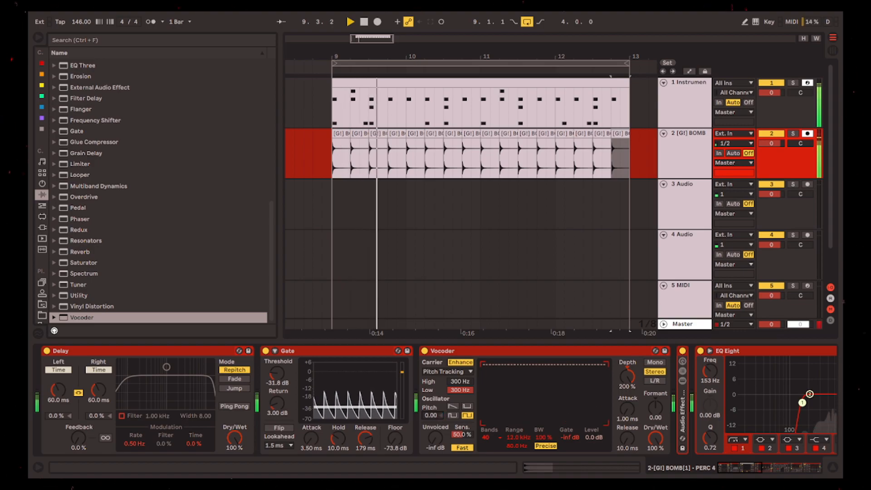
# - Compare Corpus's Pipe resonator with Tube, return to Tube, and set Decay to about 140 ms and Radius to 100%
pyautogui.moveTo(743, 465); pyautogui.dragTo(776, 464)
pyautogui.moveTo(504, 401); pyautogui.dragTo(497, 401)
pyautogui.click(513, 362)
pyautogui.click(510, 415)
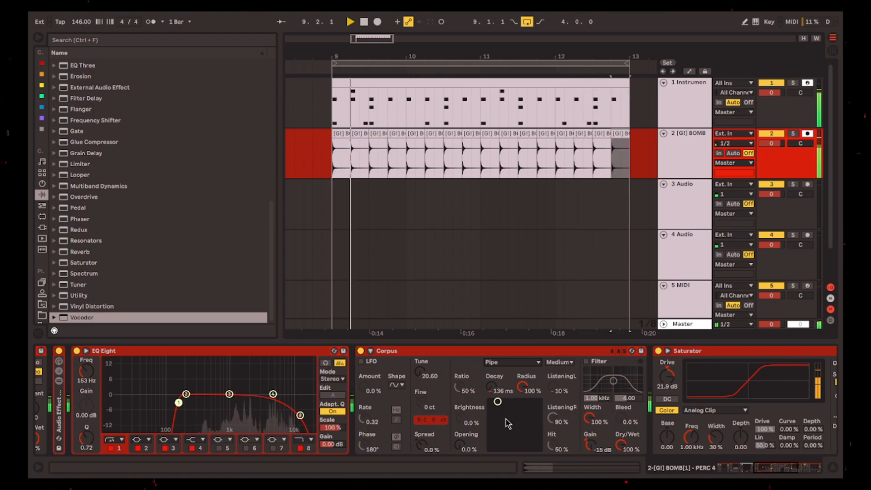
pyautogui.click(499, 417)
pyautogui.moveTo(498, 401); pyautogui.dragTo(499, 401)
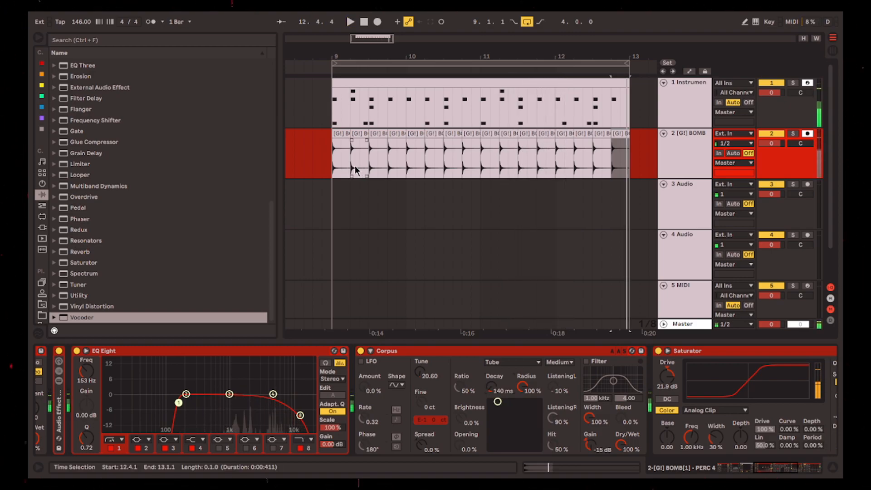
# - Automate Corpus Decay from 140 ms up to about 410 ms on beat 9.2, and duplicate the two-beat section
pyautogui.press('space')
pyautogui.click(334, 167)
pyautogui.press('a')
pyautogui.scroll(4, 326, 154)
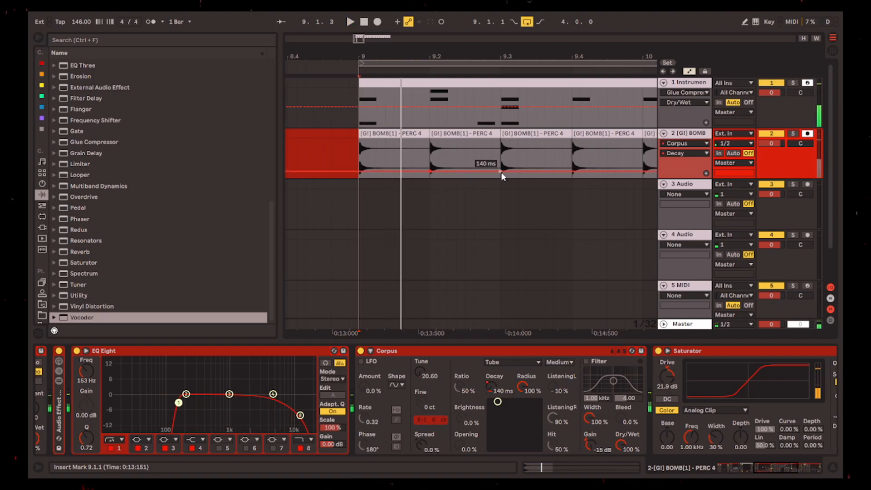
pyautogui.press('space')
pyautogui.press('space')
pyautogui.moveTo(358, 150); pyautogui.dragTo(499, 155)
pyautogui.hotkey('ctrl', 'd')
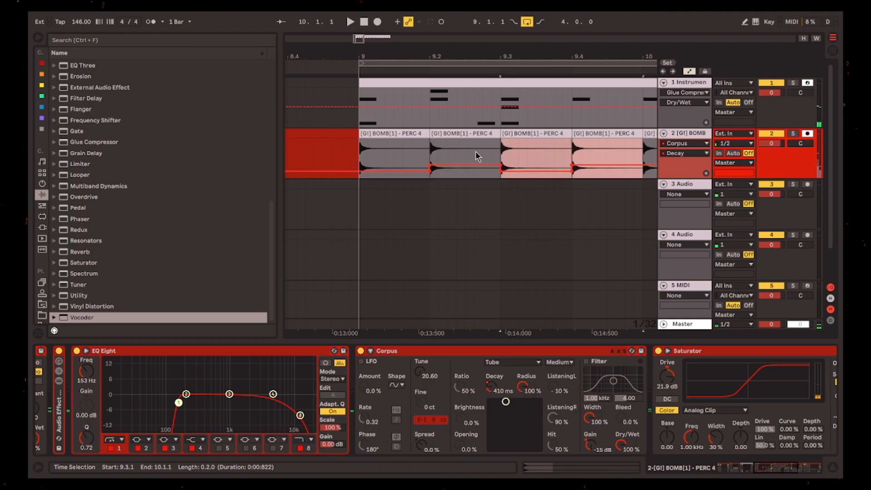
# - Duplicate the one-beat section with the low Corpus Decay so it holds from beat 9.3 through beat 10.2
pyautogui.hscroll(1, 475, 152)
pyautogui.click(482, 154)
pyautogui.scroll(-4, 458, 152)
pyautogui.hotkey('ctrl', 'd')
pyautogui.hotkey('ctrl', 'd')
pyautogui.hotkey('ctrl', 'd')
pyautogui.hotkey('ctrl', 'd')
pyautogui.hotkey('ctrl', 'd')
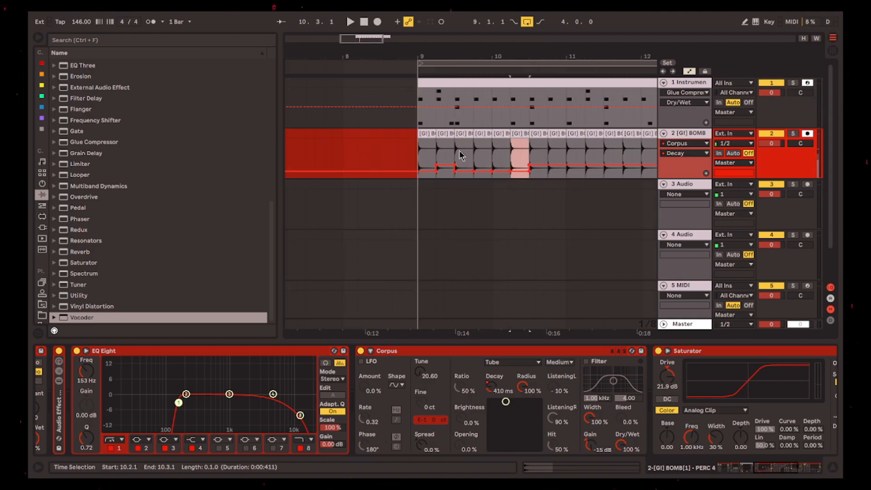
# - Ramp the Corpus Decay automation upward toward the end of bar 10, and duplicate bars 9 and 10 over bars 11 and 12
pyautogui.click(417, 150)
pyautogui.press('space')
pyautogui.hscroll(1, 495, 178)
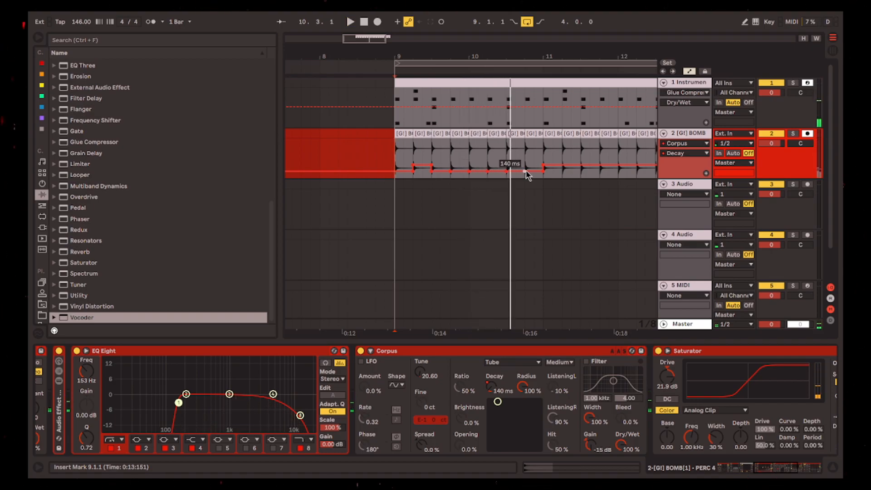
pyautogui.click(451, 154)
pyautogui.press('space')
pyautogui.moveTo(395, 156); pyautogui.dragTo(548, 161)
pyautogui.press('space')
pyautogui.scroll(-4, 526, 161)
pyautogui.hotkey('ctrl', 'd')
pyautogui.scroll(4, 501, 172)
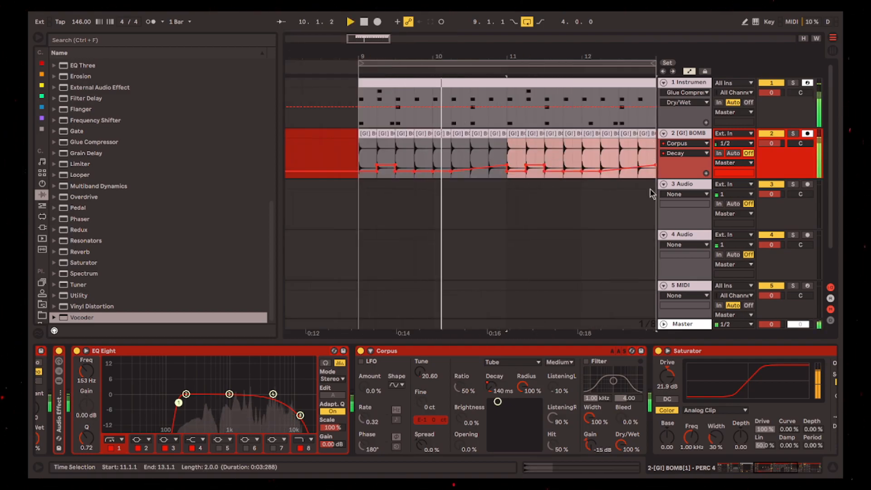
# - Give the Corpus Decay automation its own lane and show the Vocoder's Oscillator Pitch automation on track 2
pyautogui.click(705, 172)
pyautogui.hscroll(2, 563, 241)
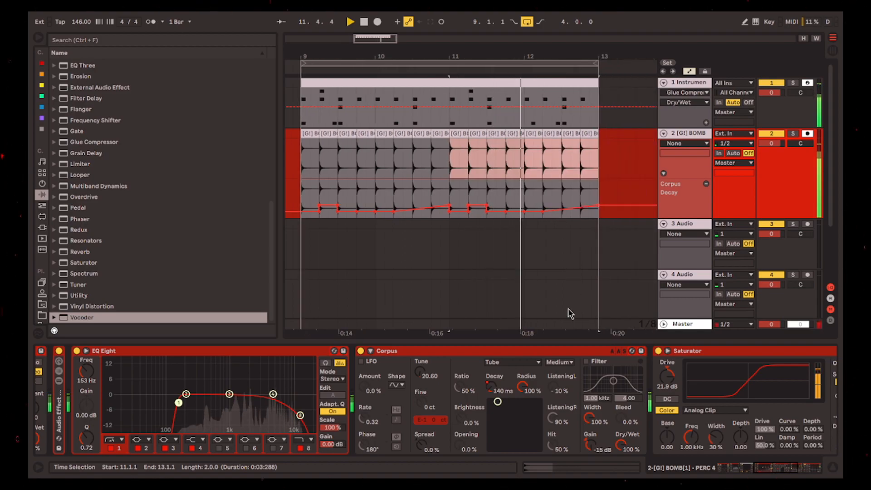
pyautogui.moveTo(781, 469); pyautogui.dragTo(767, 469)
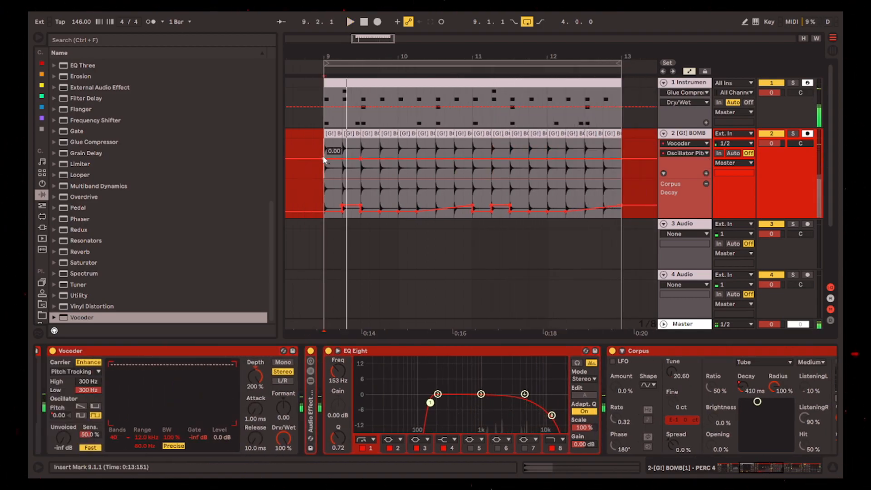
# - Shape the Vocoder's Oscillator Pitch automation to fall from 14.0 at the start of bar 9 to 0.00 by beat 9.4
pyautogui.press('space')
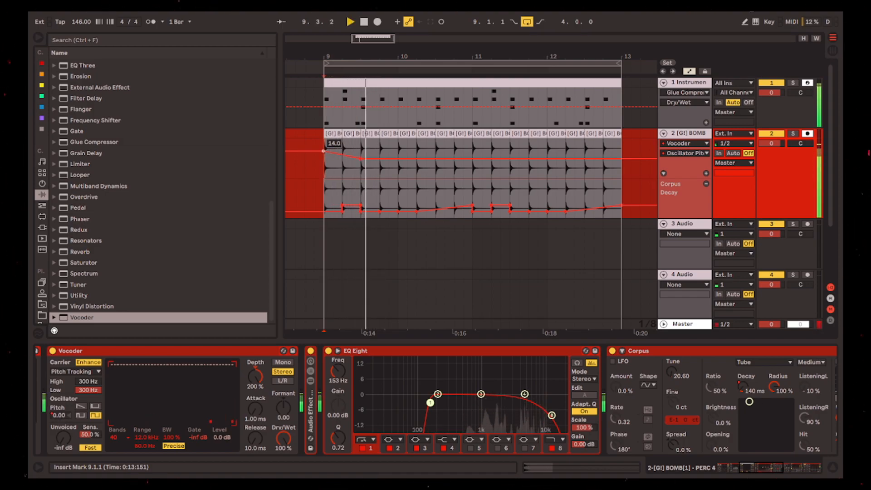
pyautogui.press('space')
pyautogui.press('space')
pyautogui.click(379, 158)
pyautogui.press('space')
pyautogui.press('space')
# - Add a small Oscillator Pitch automation peak of about 3.22 in the last beat of bar 9, with 0.00 on both sides
pyautogui.moveTo(398, 158); pyautogui.dragTo(379, 154)
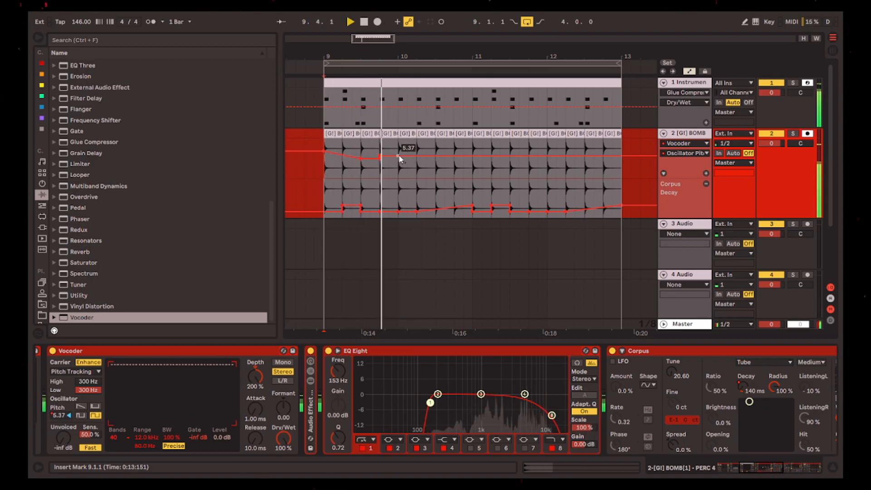
pyautogui.click(380, 155)
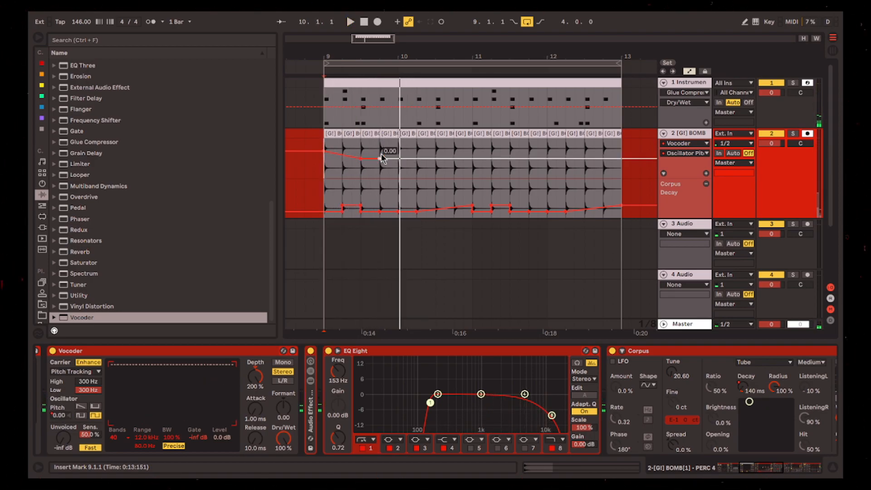
pyautogui.press('space')
pyautogui.click(398, 157)
pyautogui.moveTo(389, 159); pyautogui.dragTo(388, 156)
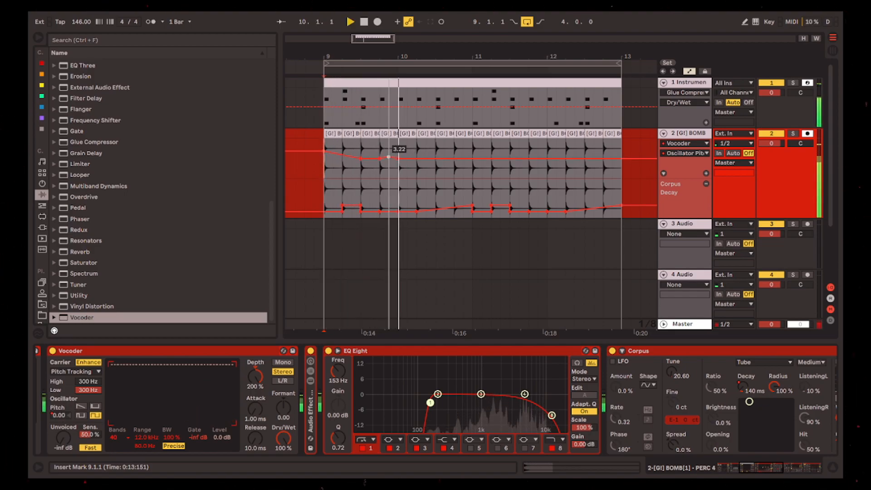
# - Copy the pitch peak from beat 9.4 to the last beats of bars 10 and 11
pyautogui.click(390, 150)
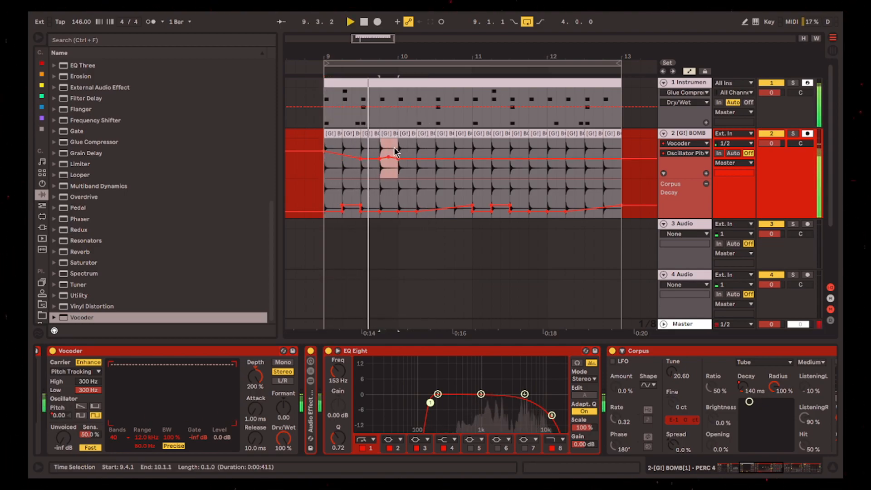
pyautogui.click(455, 151)
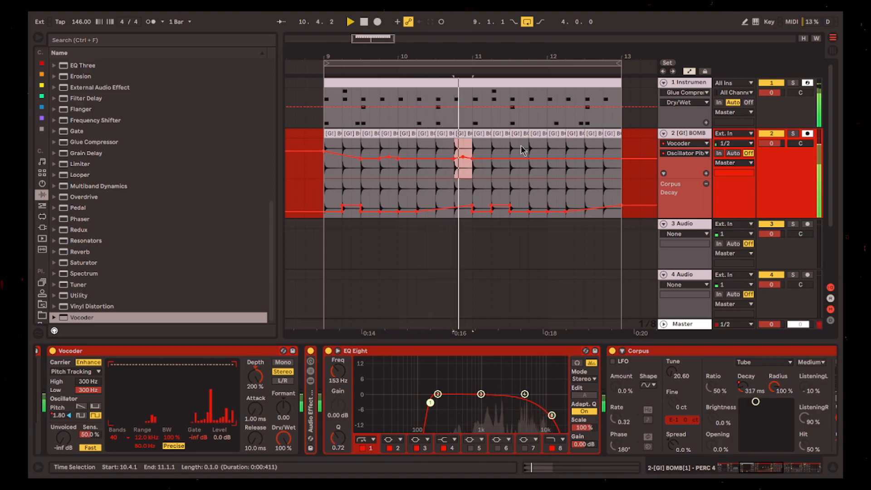
pyautogui.click(535, 150)
# - Raise the Oscillator Pitch automation to about 7.52 from beat 12.3 onward, and give it its own lane
pyautogui.click(586, 154)
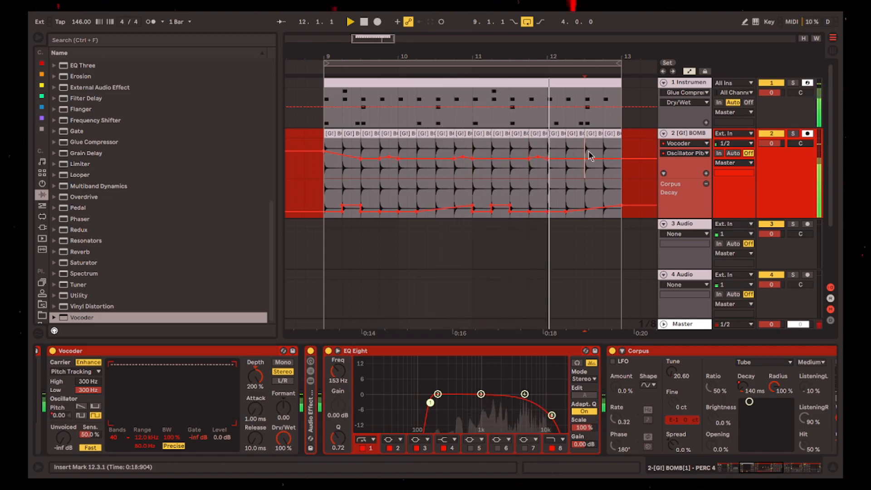
pyautogui.moveTo(593, 160); pyautogui.dragTo(593, 156)
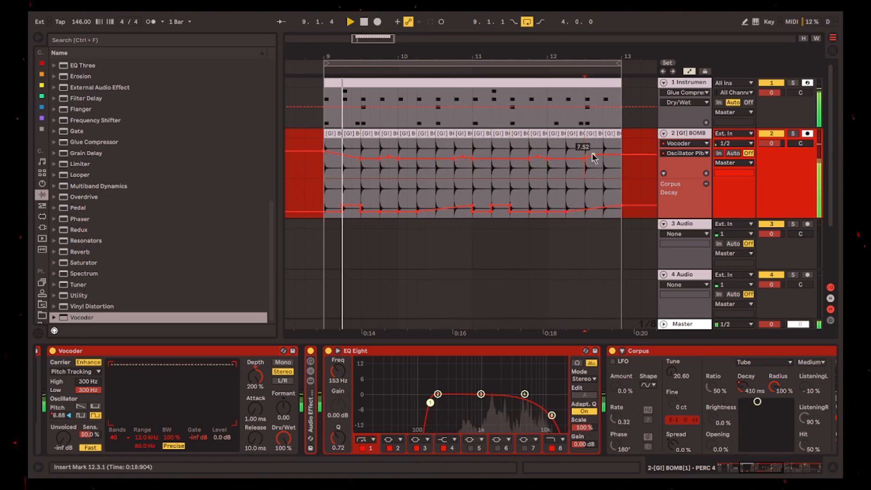
pyautogui.click(705, 173)
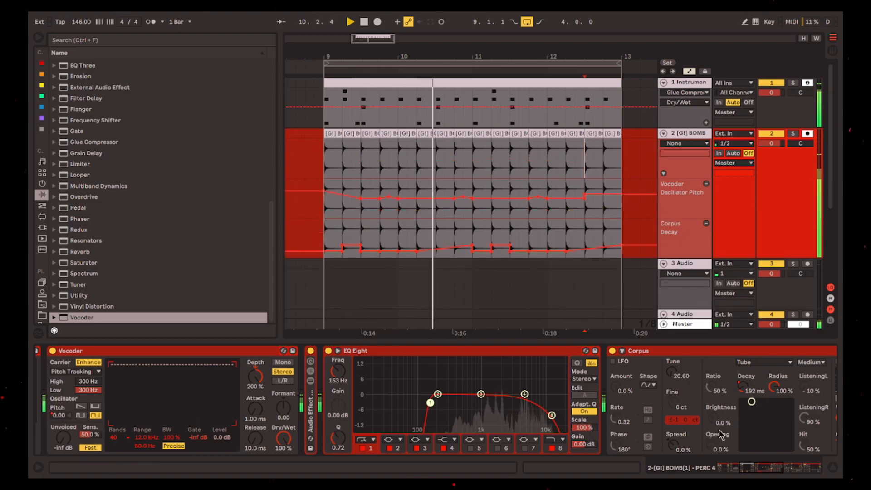
# - Insert the [G!] INDUCED STEREO RACK into track 2's device chain, directly after the Vocoder
pyautogui.moveTo(756, 468); pyautogui.dragTo(734, 468)
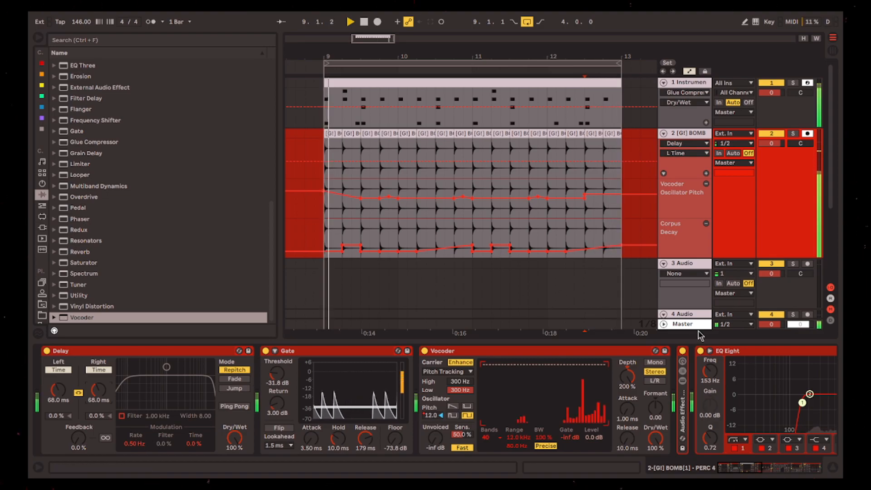
pyautogui.moveTo(749, 472); pyautogui.dragTo(772, 473)
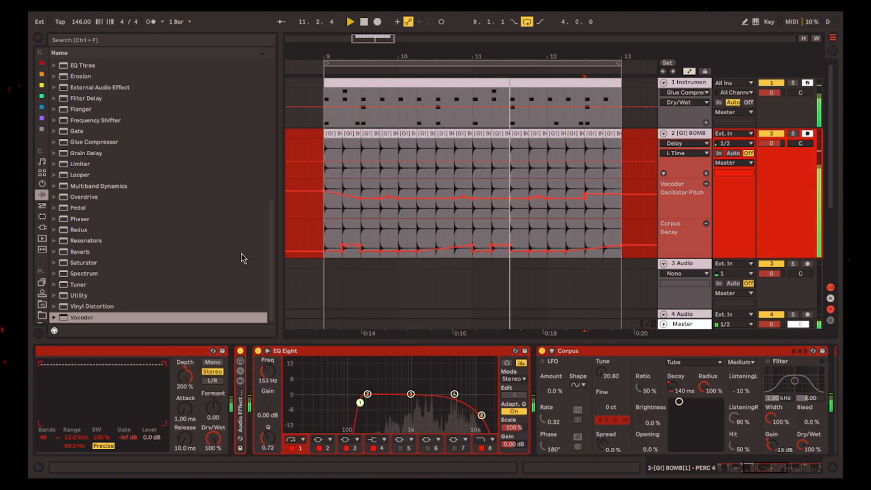
pyautogui.click(89, 131)
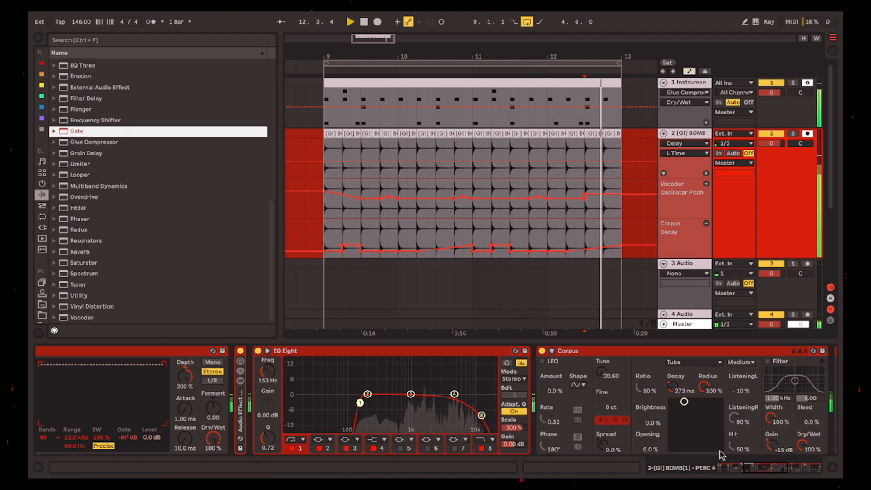
pyautogui.scroll(4, 110, 178)
pyautogui.scroll(6, 109, 173)
pyautogui.click(119, 131)
pyautogui.moveTo(156, 164); pyautogui.dragTo(350, 444)
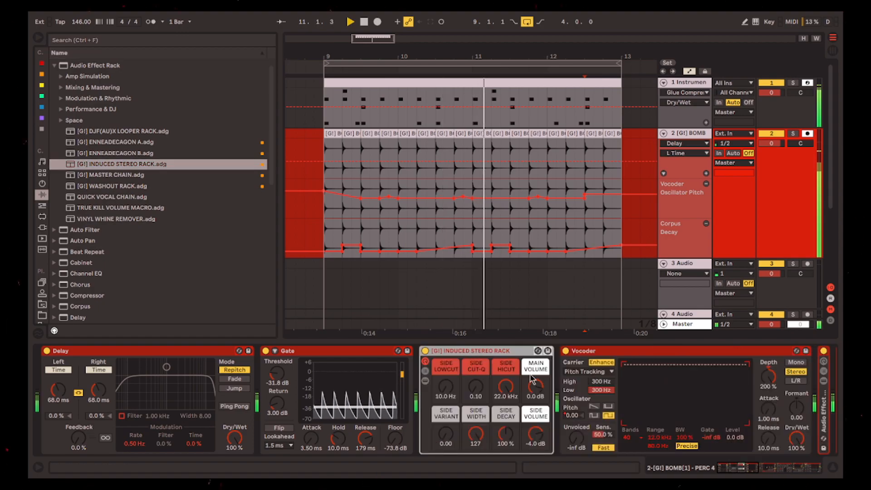
pyautogui.moveTo(471, 350); pyautogui.dragTo(814, 400)
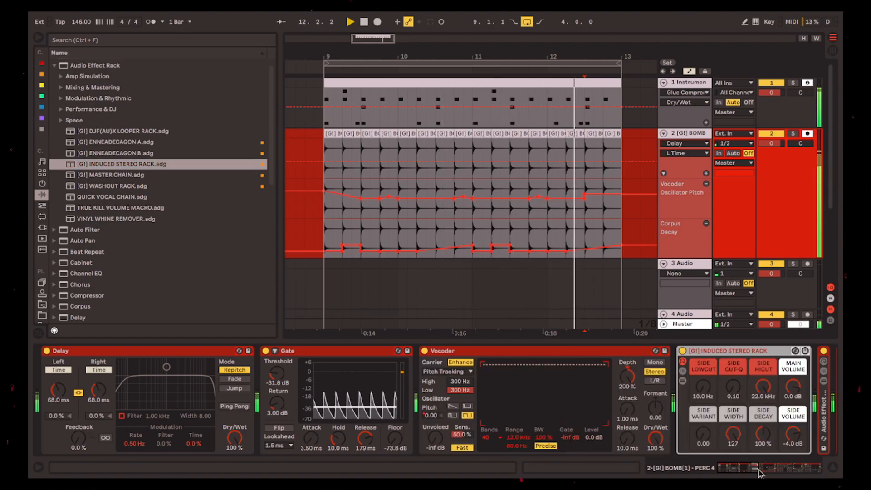
pyautogui.moveTo(750, 471); pyautogui.dragTo(771, 469)
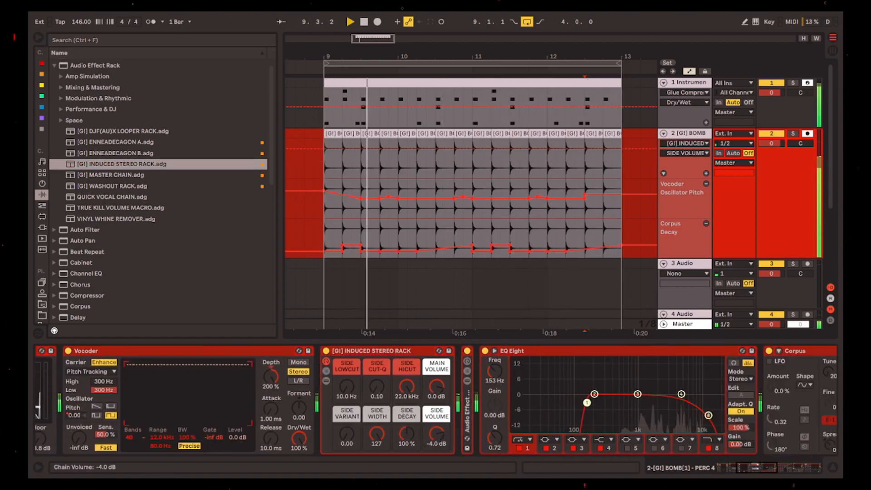
# - Add a Frequency Shifter between the Corpus and the Saturator on track 2
pyautogui.moveTo(768, 468); pyautogui.dragTo(797, 469)
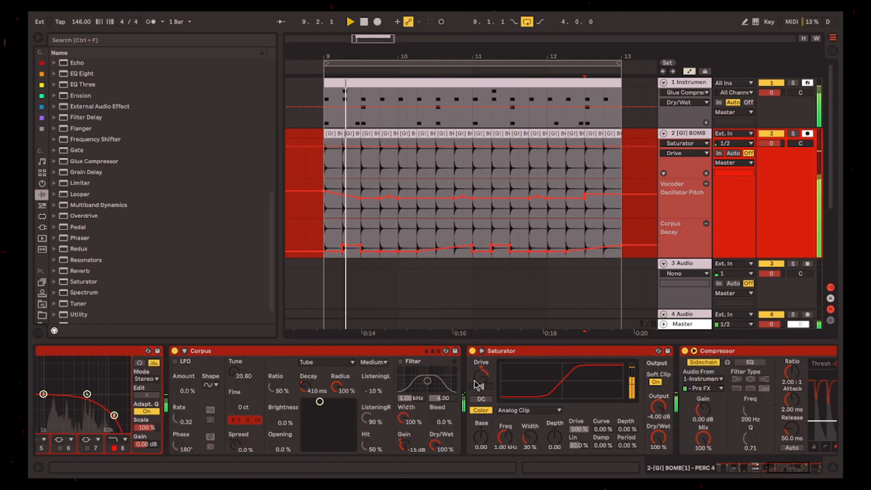
pyautogui.scroll(9, 177, 217)
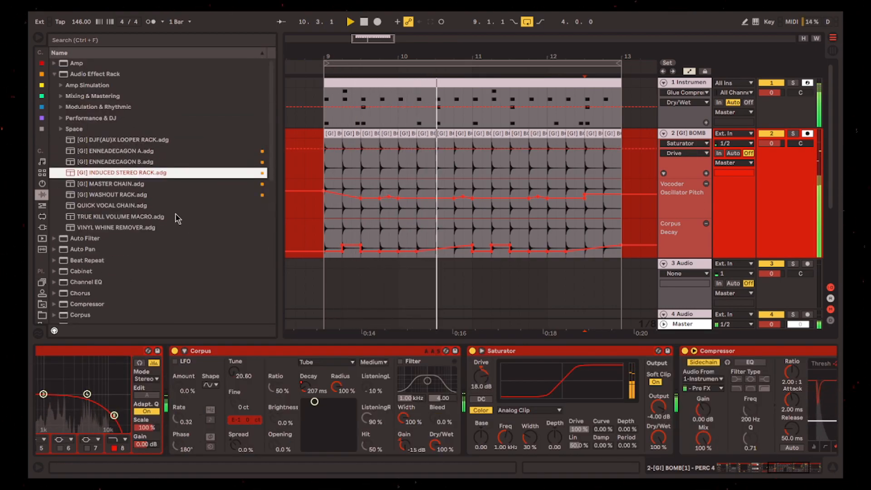
pyautogui.scroll(-10, 175, 217)
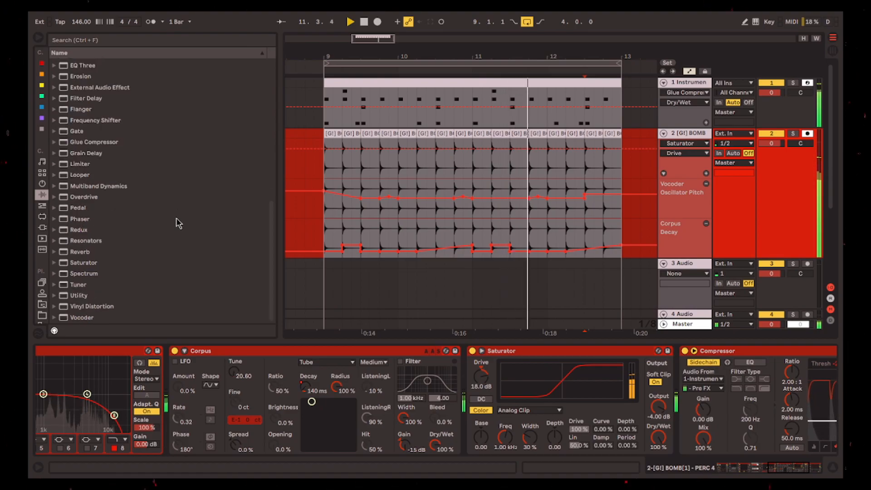
pyautogui.scroll(4, 133, 305)
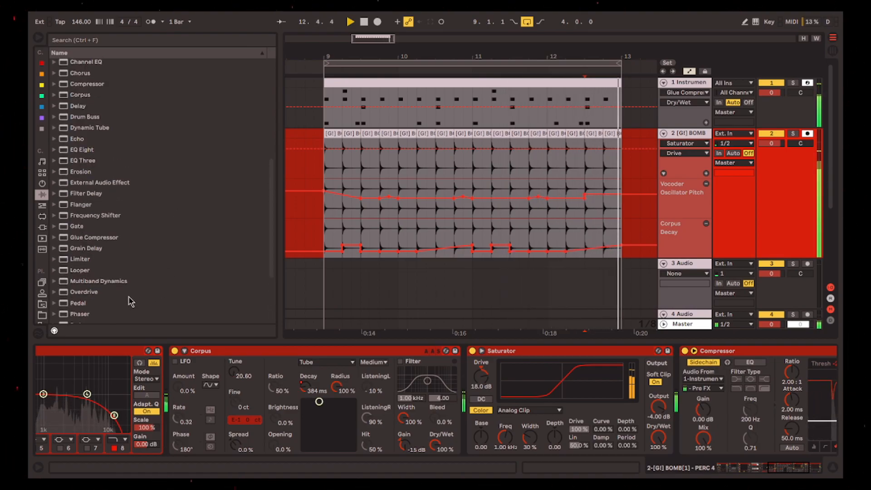
pyautogui.click(95, 216)
pyautogui.doubleClick(95, 217)
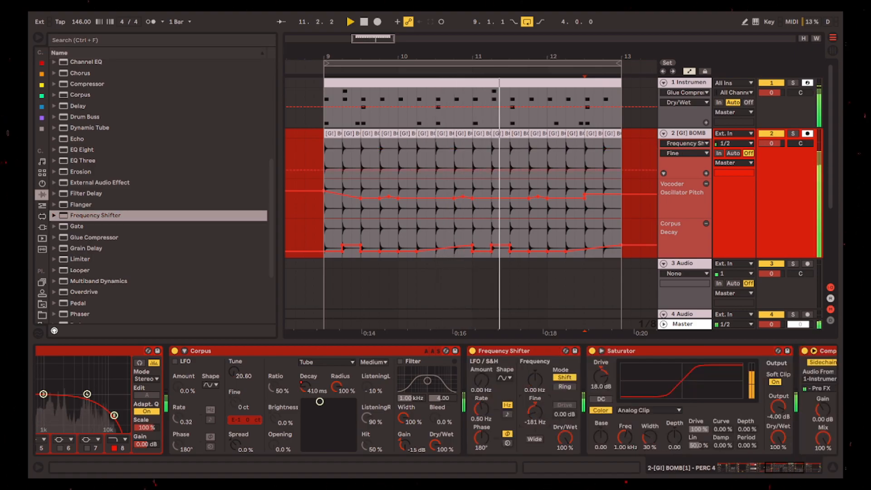
# - Set the Frequency Shifter to Ring mode with Frequency 1.54 kHz and Dry/Wet 66.7 %
pyautogui.click(567, 388)
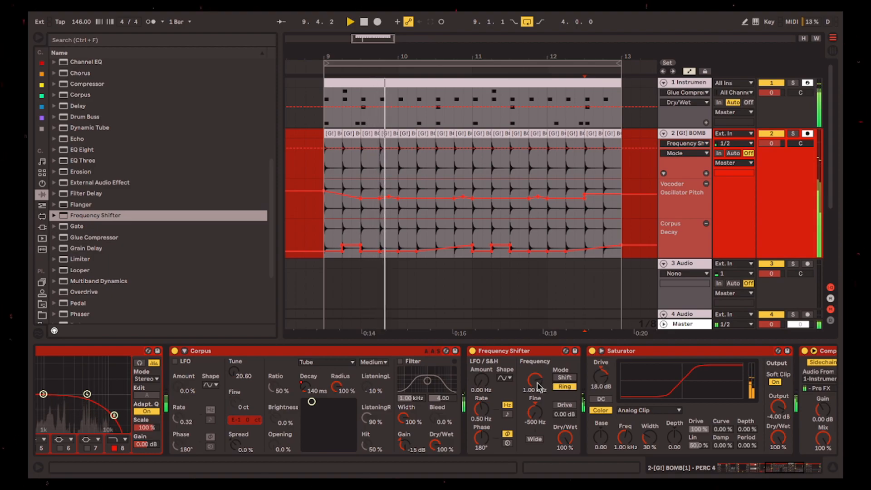
pyautogui.moveTo(539, 385); pyautogui.dragTo(539, 372)
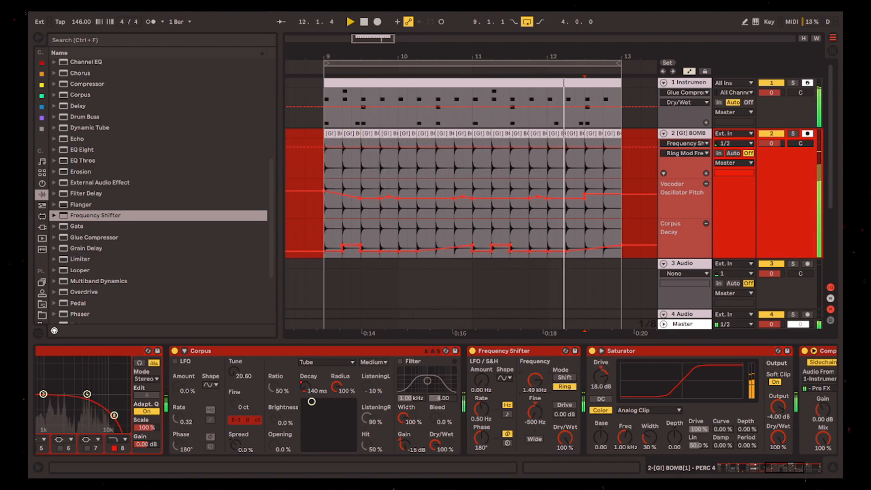
pyautogui.click(576, 424)
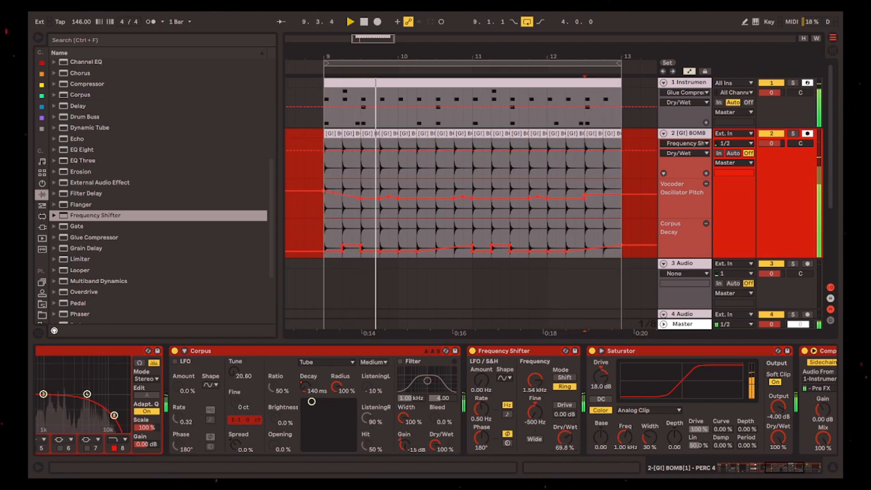
# - Insert a Delay after the Saturator in track 2's device chain
pyautogui.moveTo(783, 467); pyautogui.dragTo(791, 468)
pyautogui.scroll(-3, 181, 165)
pyautogui.scroll(5, 199, 172)
pyautogui.scroll(1, 217, 191)
pyautogui.click(102, 214)
pyautogui.moveTo(99, 203)
pyautogui.mouseDown()
pyautogui.moveTo(515, 385)
pyautogui.moveTo(504, 387)
pyautogui.moveTo(622, 380)
pyautogui.mouseUp()
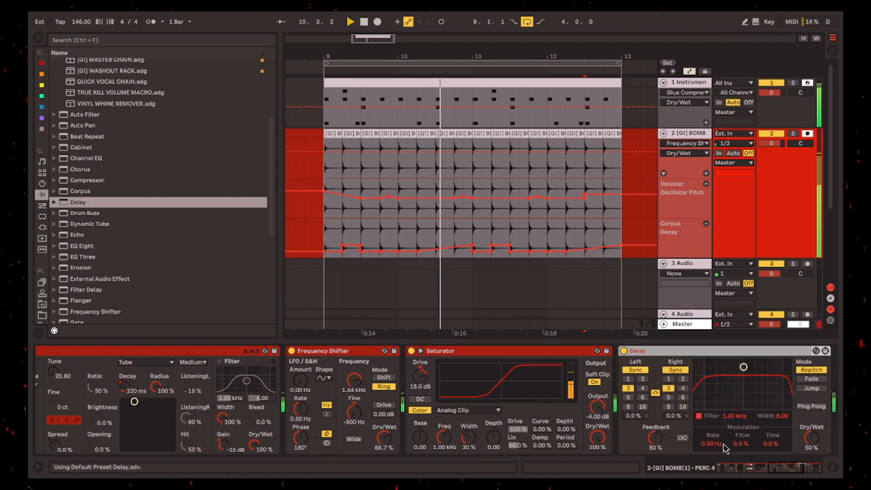
# - Set the Delay to 2 sixteenths with 10 % offset on both sides, filter 1.39 kHz at width 2.18, feedback 0.0 % and Dry/Wet 29 %
pyautogui.click(681, 389)
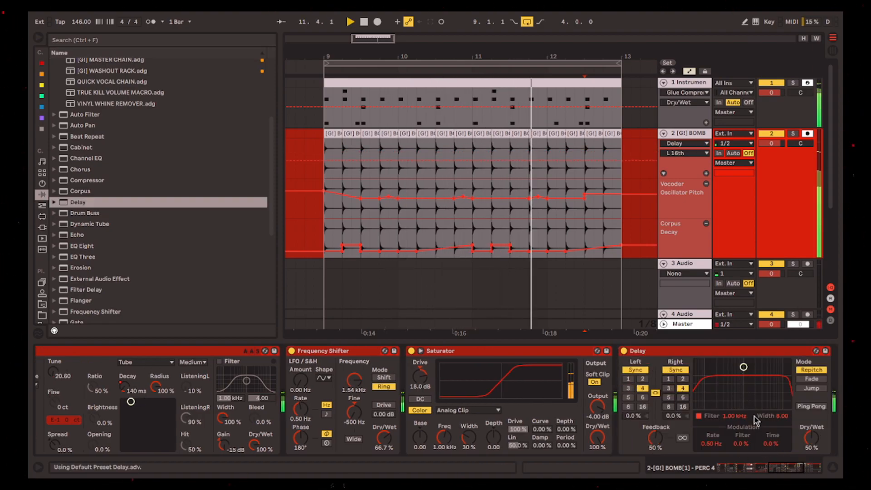
pyautogui.moveTo(742, 366); pyautogui.dragTo(747, 400)
pyautogui.click(683, 379)
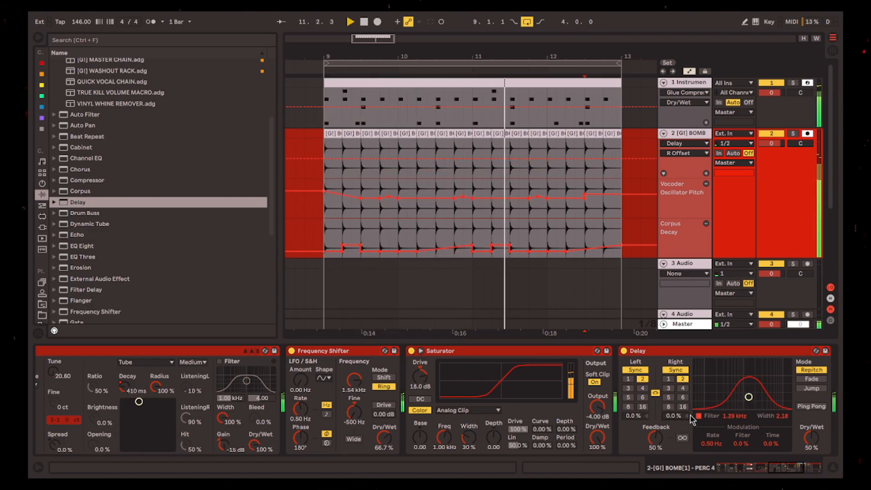
pyautogui.click(638, 417)
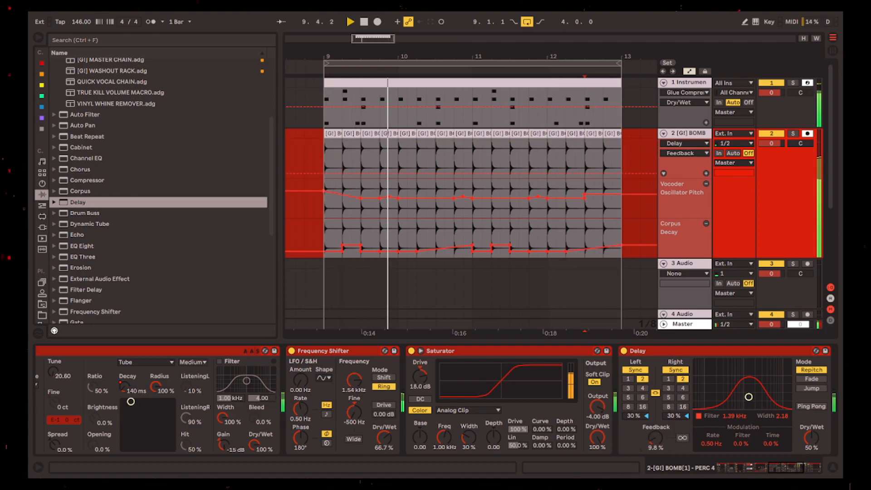
pyautogui.click(639, 419)
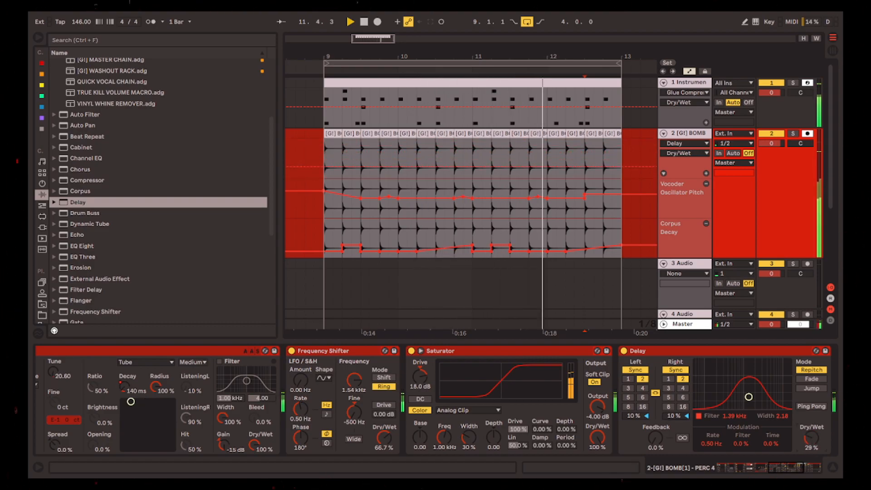
# - Group the Delay into a two-chain rack with a Chain Volume macro, automated from -inf to 0.0 dB over beats 9.1–9.3 and 9.4–10.1
pyautogui.hotkey('ctrl', 'g')
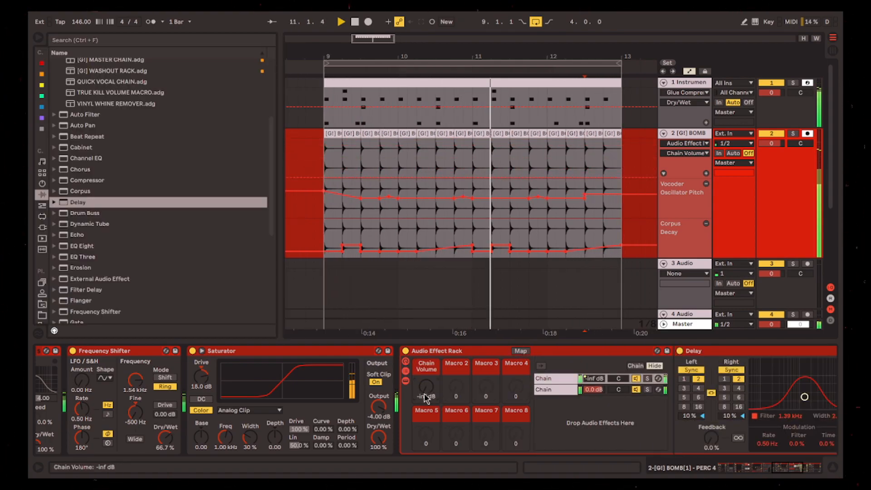
pyautogui.click(330, 163)
pyautogui.press('space')
pyautogui.moveTo(340, 176); pyautogui.dragTo(361, 142)
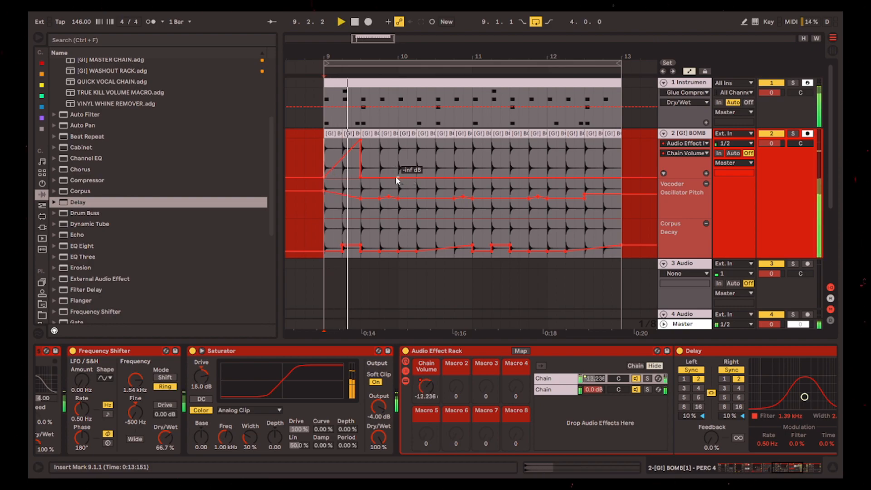
pyautogui.moveTo(388, 178); pyautogui.dragTo(409, 143)
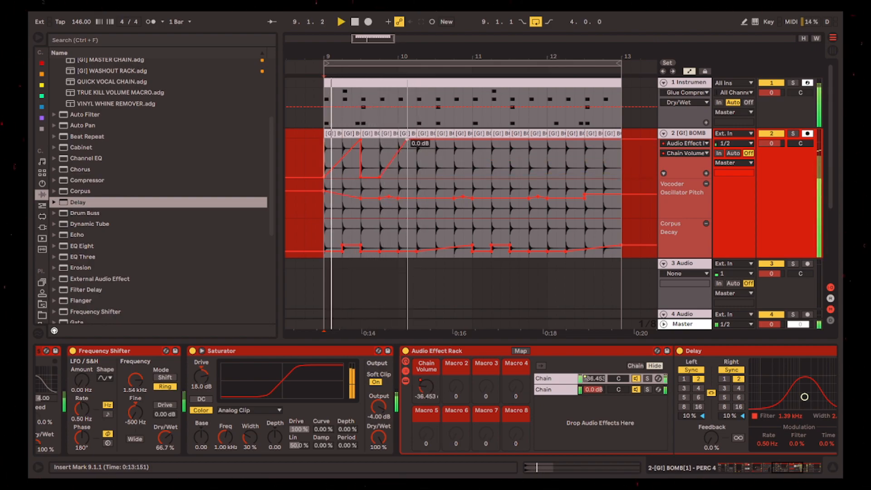
pyautogui.click(389, 174)
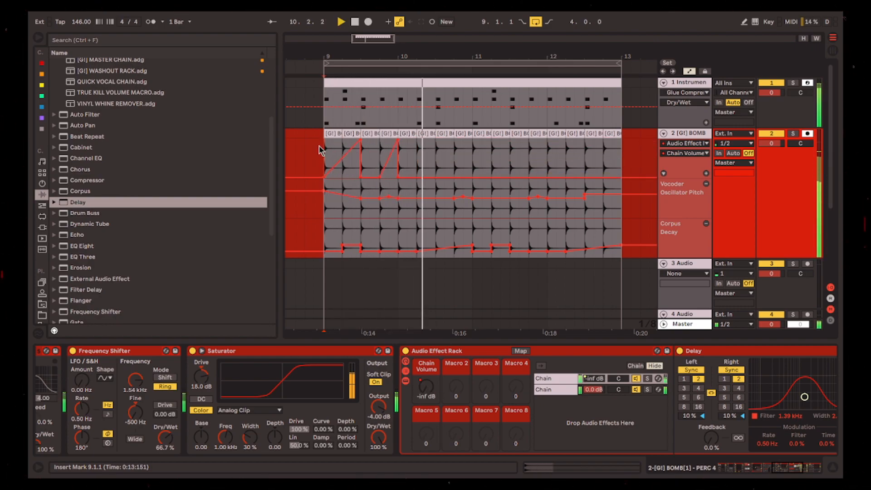
# - Make Chain Volume fall to -inf by beat 10.4, duplicate bar 10's curve over bars 11 and 12, and vary the copies in its own lane
pyautogui.click(453, 177)
pyautogui.moveTo(399, 168); pyautogui.dragTo(475, 167)
pyautogui.hotkey('ctrl', 'd')
pyautogui.hotkey('ctrl', 'd')
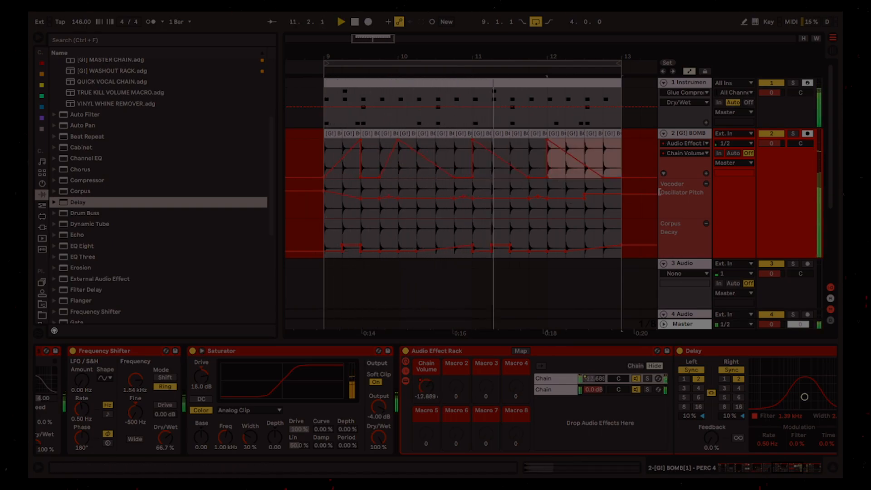
pyautogui.click(580, 182)
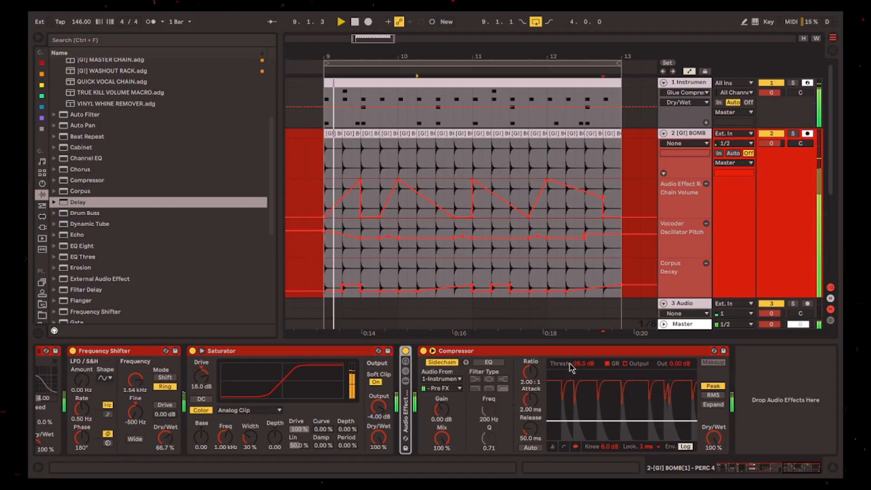
# - Insert the [G!] WASHOUT RACK before the Compressor on track 2 and set its Reverb Dry-Wet to 8.7 %
pyautogui.scroll(1, 214, 197)
pyautogui.moveTo(182, 194); pyautogui.dragTo(466, 396)
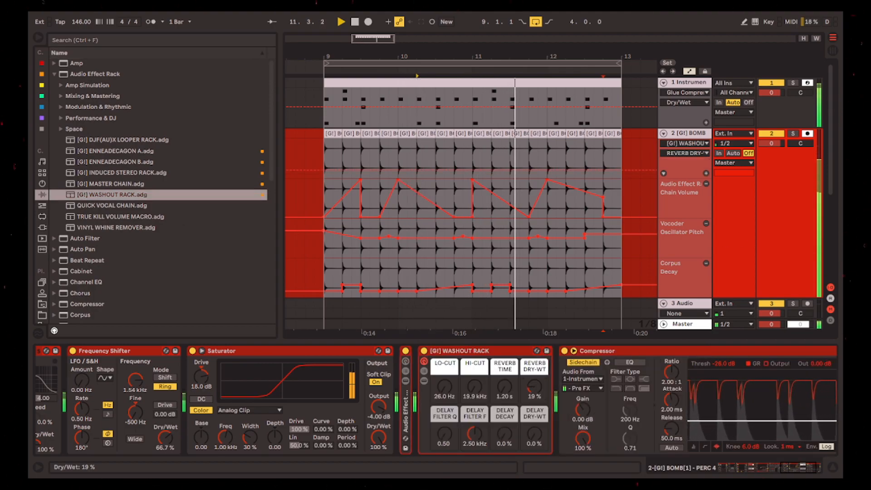
pyautogui.moveTo(534, 387); pyautogui.dragTo(534, 393)
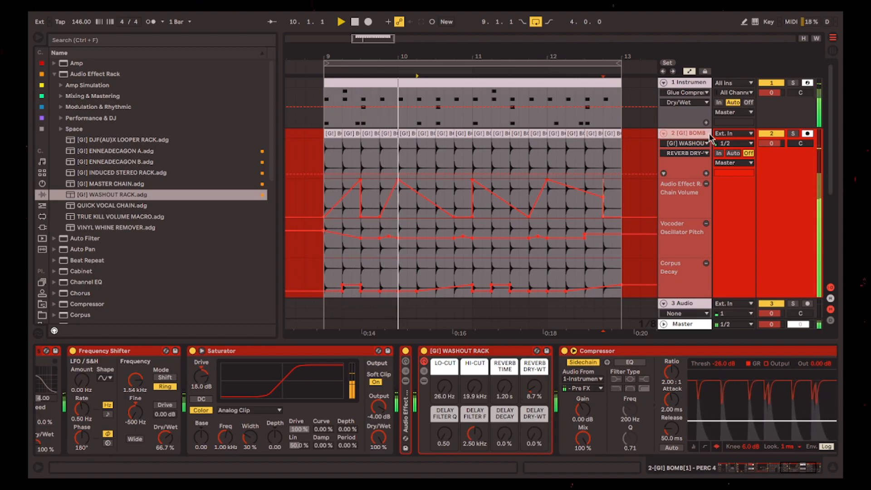
# - Group the PERC 4 track and move its sidechained Compressor onto the new group track
pyautogui.hotkey('ctrl', 'g')
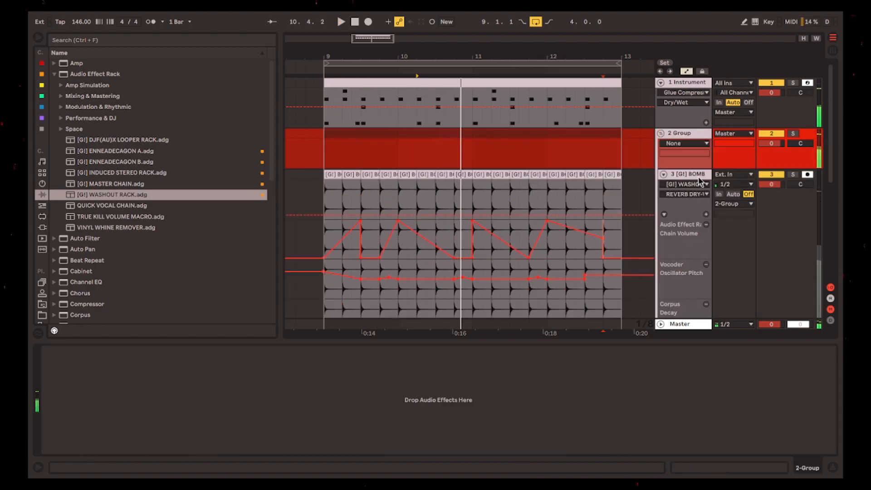
pyautogui.click(701, 184)
pyautogui.click(661, 351)
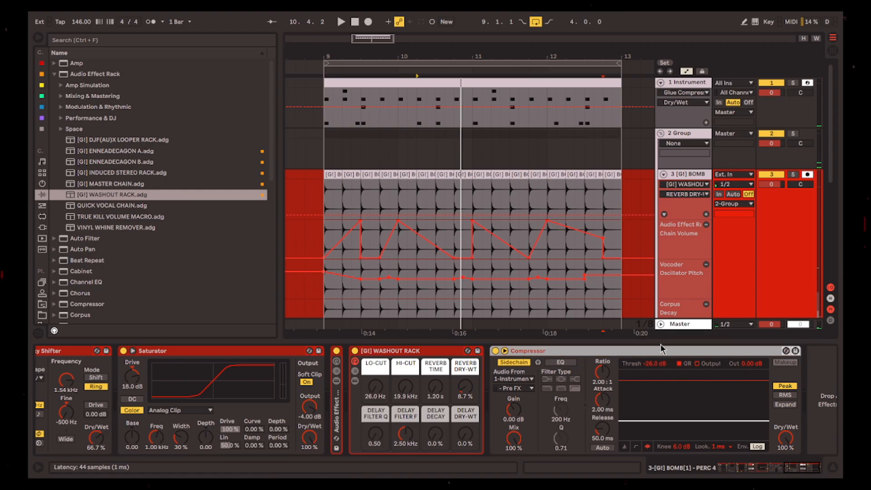
pyautogui.moveTo(680, 144); pyautogui.dragTo(683, 146)
# - Insert the [G!] WASHOUT RACK before the [G!] INDUCED STEREO RACK in track 1's drum chain and set its Reverb Dry-Wet to 39 %
pyautogui.press('space')
pyautogui.click(550, 80)
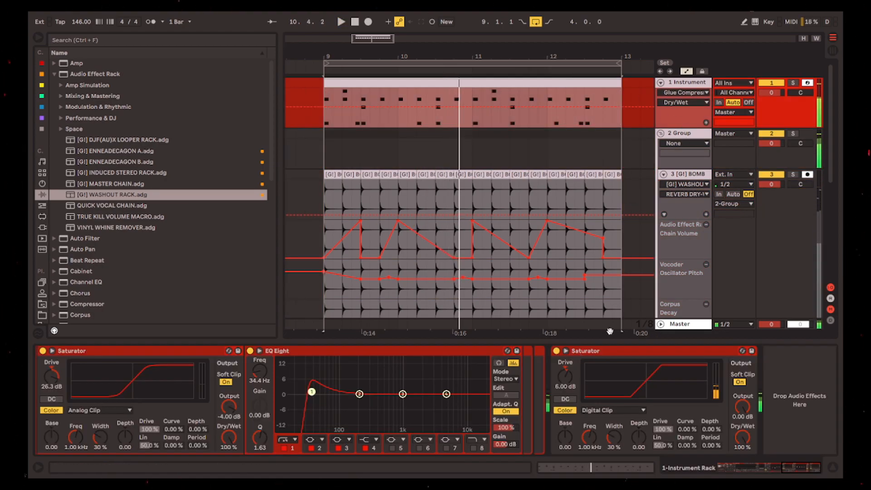
pyautogui.click(797, 469)
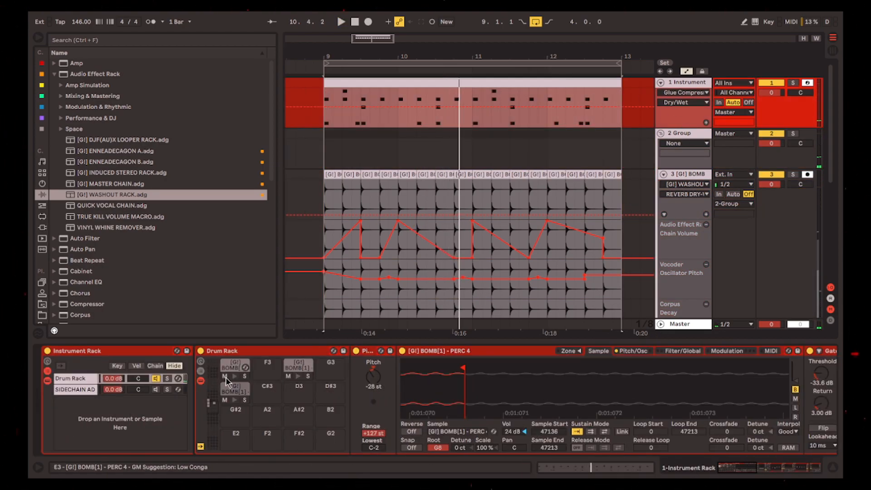
pyautogui.moveTo(744, 468); pyautogui.dragTo(798, 468)
pyautogui.moveTo(757, 389)
pyautogui.mouseDown()
pyautogui.moveTo(757, 376)
pyautogui.moveTo(733, 379)
pyautogui.moveTo(754, 386)
pyautogui.moveTo(731, 406)
pyautogui.moveTo(764, 387)
pyautogui.mouseUp()
pyautogui.moveTo(788, 468); pyautogui.dragTo(775, 468)
pyautogui.moveTo(130, 196); pyautogui.dragTo(527, 401)
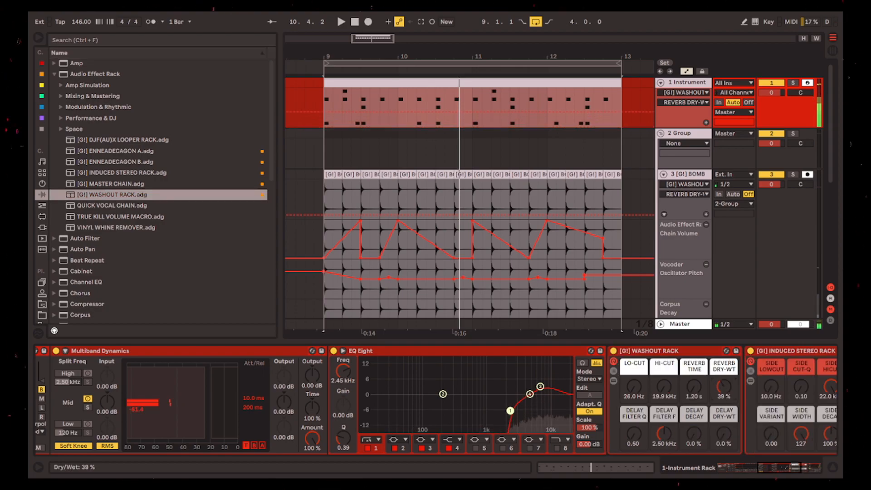
pyautogui.moveTo(524, 351); pyautogui.dragTo(719, 427)
pyautogui.moveTo(693, 399); pyautogui.dragTo(693, 407)
# - Place an EQ Eight before the WASHOUT RACK on the PERC 4 track with a low cut at 147 Hz
pyautogui.press('space')
pyautogui.click(583, 350)
pyautogui.click(582, 350)
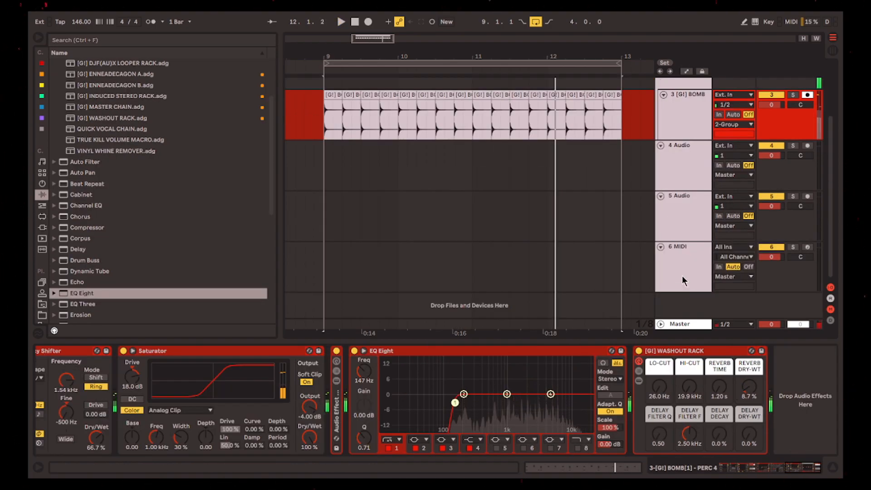
pyautogui.click(681, 275)
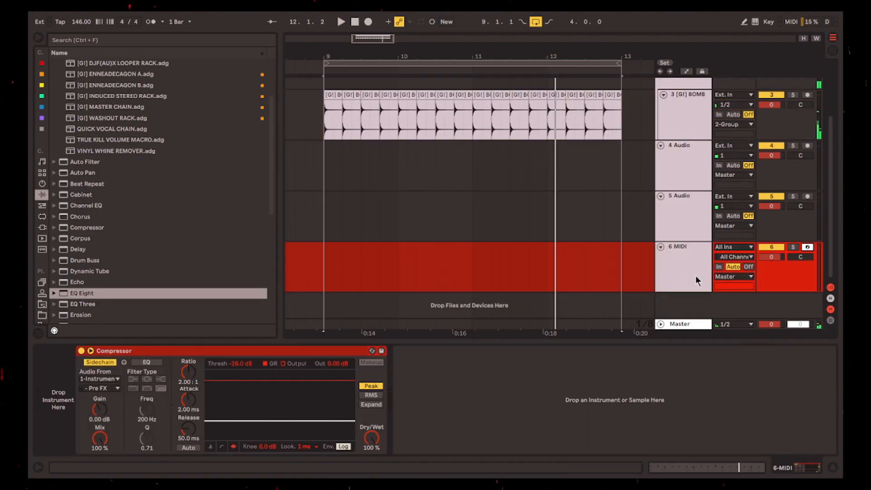
pyautogui.moveTo(333, 96); pyautogui.dragTo(777, 259)
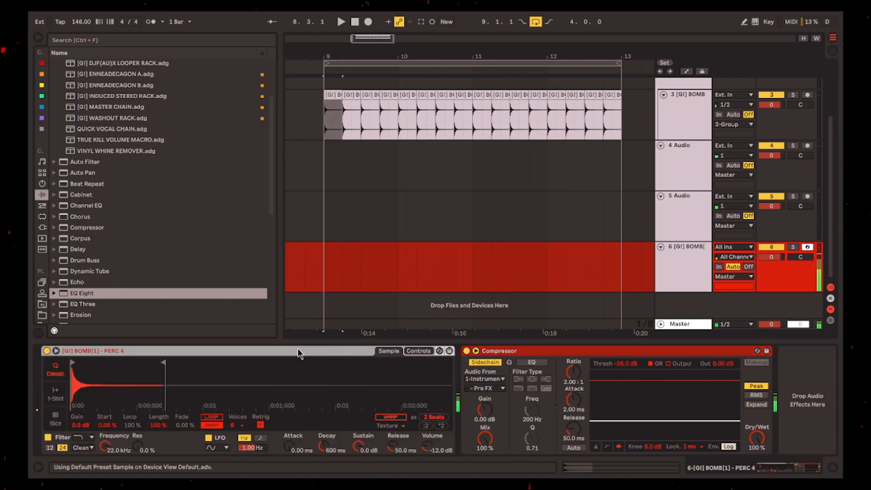
pyautogui.hotkey('ctrl', 'z')
# - Copy the PERC 4 Sampler from track 1's Drum Rack onto MIDI track 6, ahead of its Compressor
pyautogui.scroll(3, 653, 158)
pyautogui.click(683, 102)
pyautogui.moveTo(780, 465); pyautogui.dragTo(532, 454)
pyautogui.click(235, 388)
pyautogui.click(466, 352)
pyautogui.scroll(-3, 685, 301)
pyautogui.click(692, 268)
pyautogui.click(166, 351)
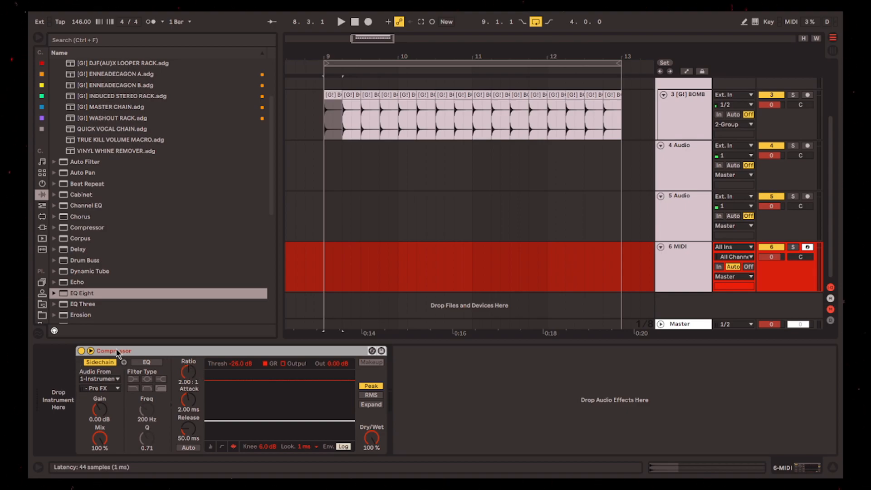
pyautogui.scroll(3, 590, 227)
pyautogui.click(683, 97)
pyautogui.click(469, 353)
pyautogui.scroll(-3, 539, 266)
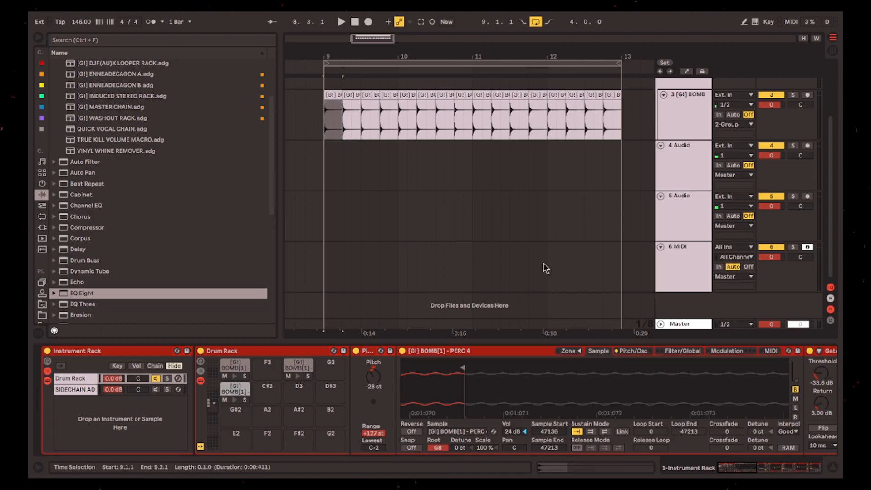
pyautogui.moveTo(538, 351); pyautogui.dragTo(670, 275)
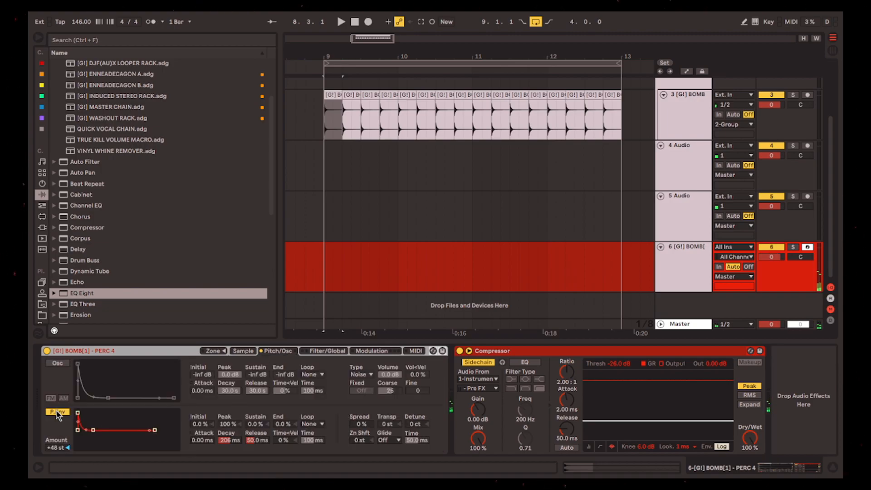
# - Turn off the Sampler's pitch envelope on track 6 and extend the sample end to 48313
pyautogui.click(243, 351)
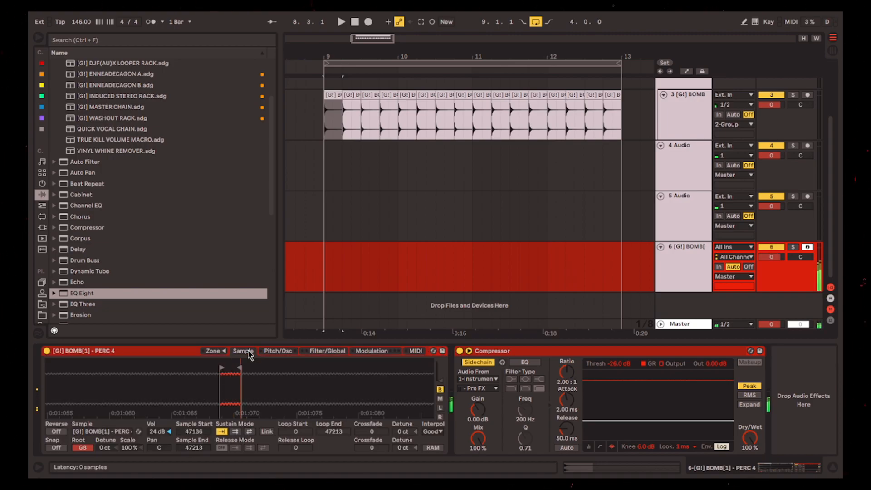
pyautogui.moveTo(495, 375); pyautogui.dragTo(503, 375)
pyautogui.moveTo(294, 389)
pyautogui.mouseDown()
pyautogui.moveTo(272, 385)
pyautogui.moveTo(309, 383)
pyautogui.mouseUp()
pyautogui.click(278, 350)
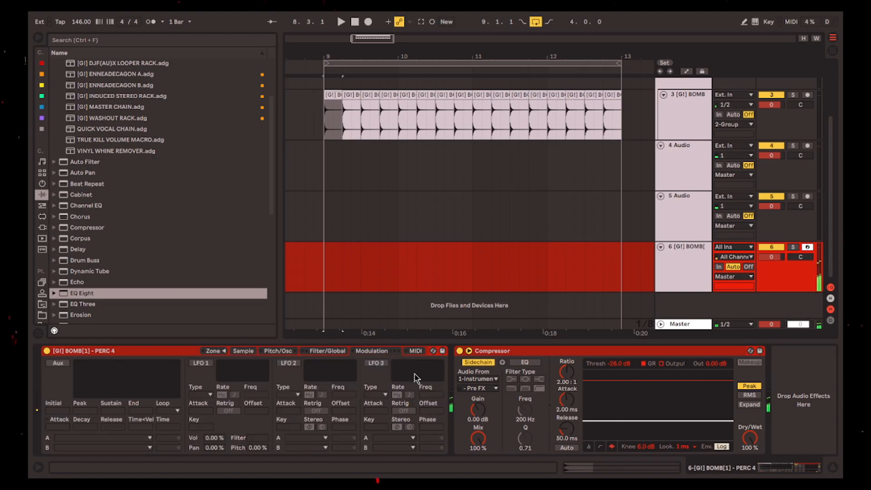
pyautogui.click(250, 351)
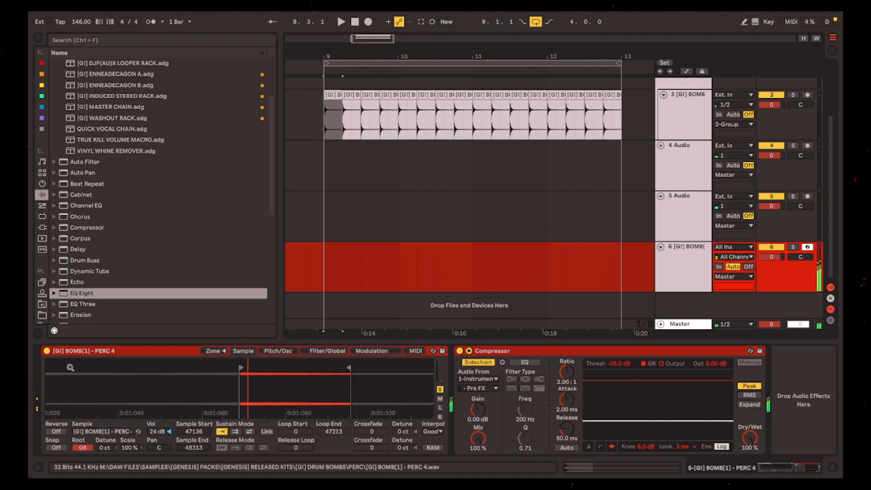
# - Insert a Tuner between the Sampler and the Compressor on track 6 and audition sample root keys E8 and G8
pyautogui.scroll(-10, 91, 295)
pyautogui.doubleClick(78, 284)
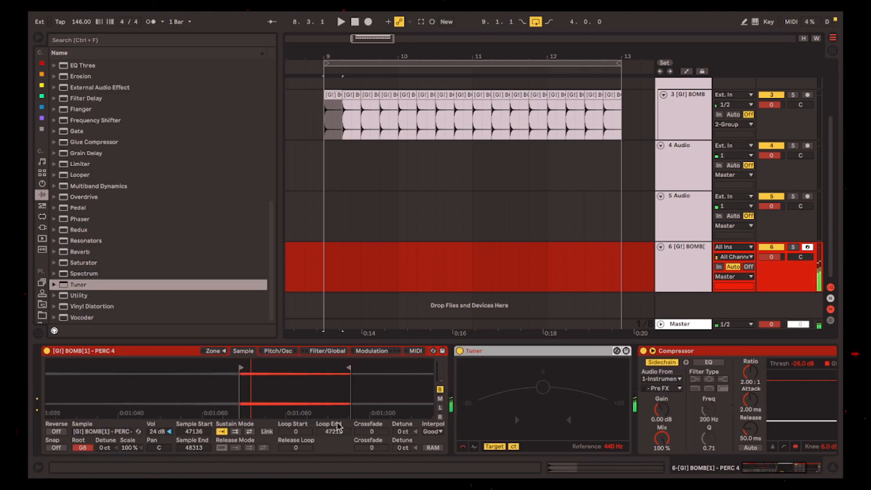
pyautogui.moveTo(82, 448); pyautogui.dragTo(82, 458)
pyautogui.click(327, 351)
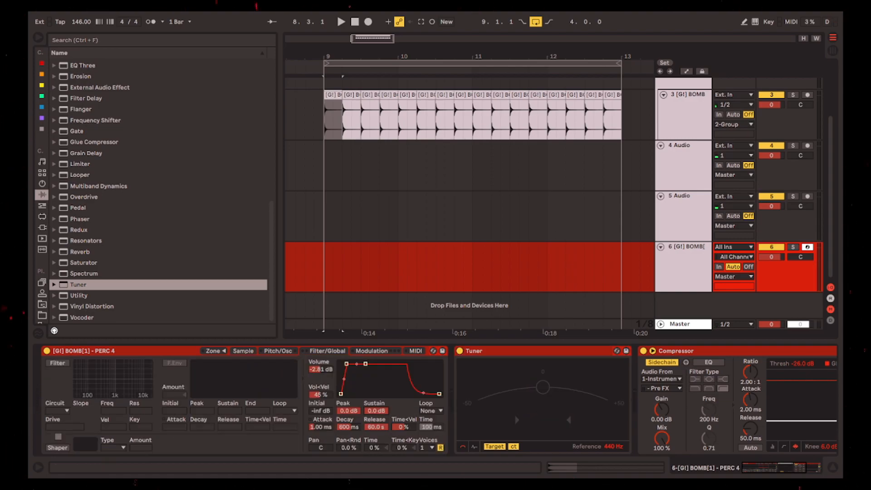
pyautogui.click(278, 351)
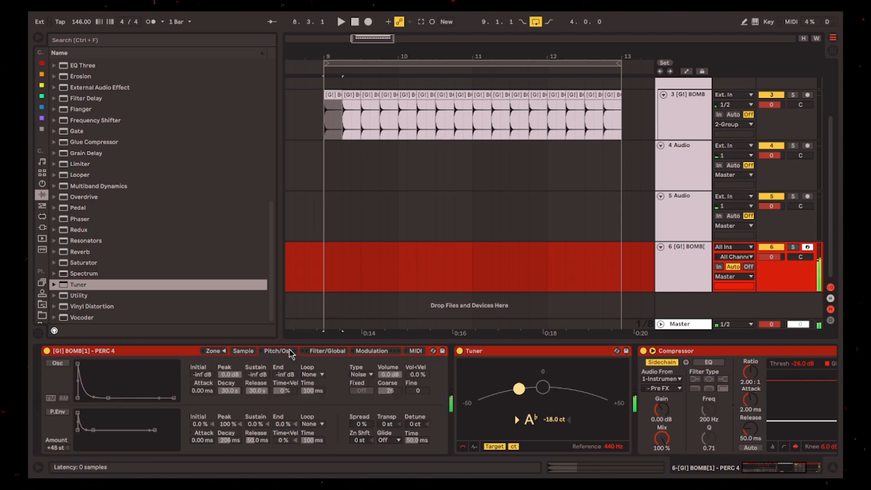
pyautogui.click(248, 352)
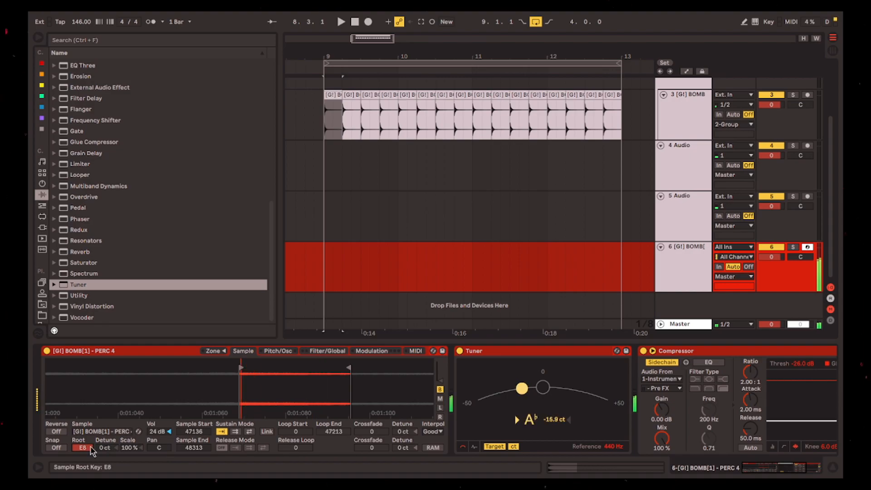
pyautogui.press('Up')
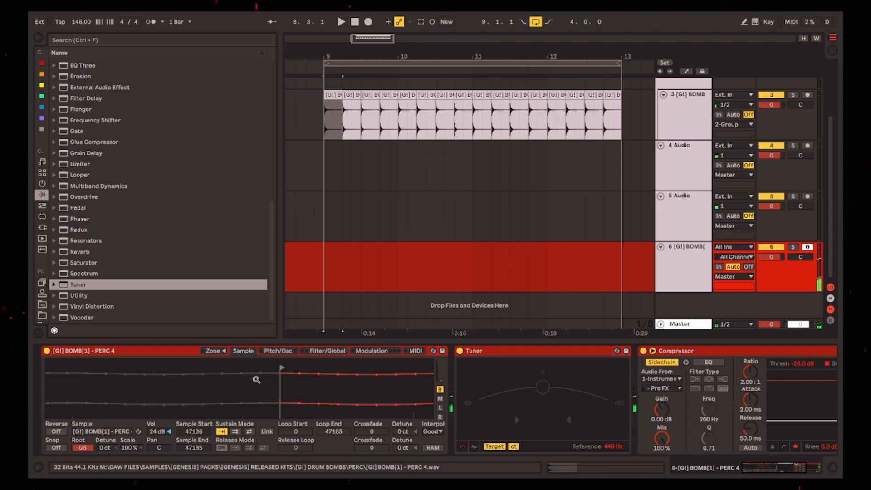
# - Enable linked forward sustain looping in the Sampler and set the loop from 47134 to 47186 with root key G8
pyautogui.moveTo(281, 364)
pyautogui.mouseDown()
pyautogui.moveTo(199, 364)
pyautogui.moveTo(236, 364)
pyautogui.mouseUp()
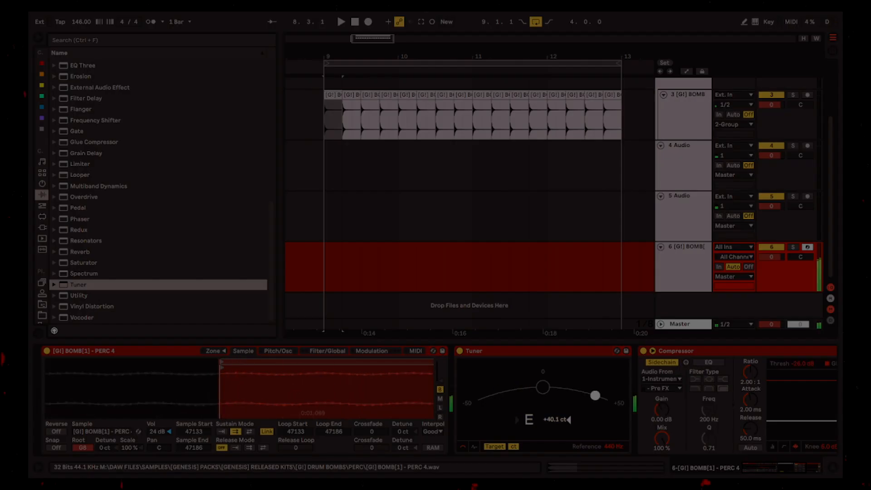
pyautogui.moveTo(222, 366)
pyautogui.mouseDown()
pyautogui.moveTo(153, 366)
pyautogui.moveTo(234, 368)
pyautogui.mouseUp()
pyautogui.moveTo(282, 391); pyautogui.dragTo(276, 363)
pyautogui.moveTo(379, 393); pyautogui.dragTo(328, 393)
pyautogui.click(83, 448)
pyautogui.moveTo(83, 447); pyautogui.dragTo(83, 419)
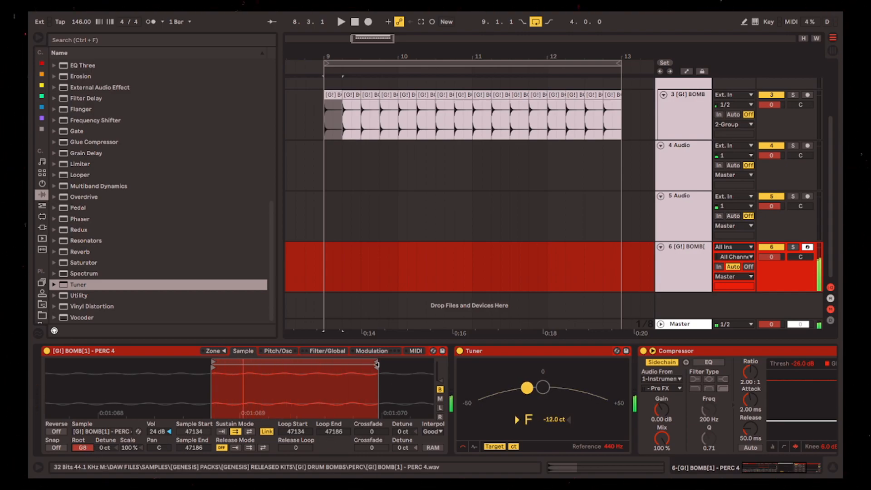
# - Move the Sampler's loop end to 47187 and the sample end to 47265
pyautogui.moveTo(383, 377); pyautogui.dragTo(367, 389)
pyautogui.moveTo(312, 368); pyautogui.dragTo(384, 368)
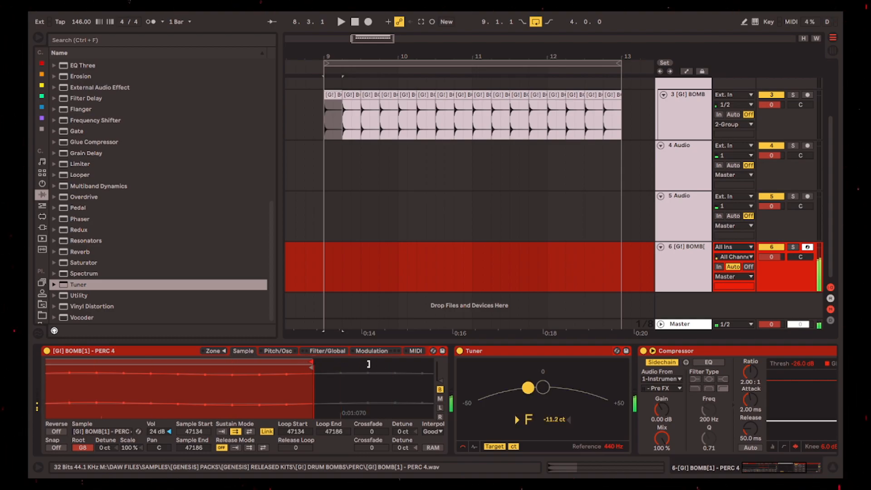
pyautogui.moveTo(311, 369); pyautogui.dragTo(584, 376)
pyautogui.moveTo(278, 372)
pyautogui.mouseDown()
pyautogui.moveTo(195, 361)
pyautogui.moveTo(283, 363)
pyautogui.moveTo(190, 353)
pyautogui.mouseUp()
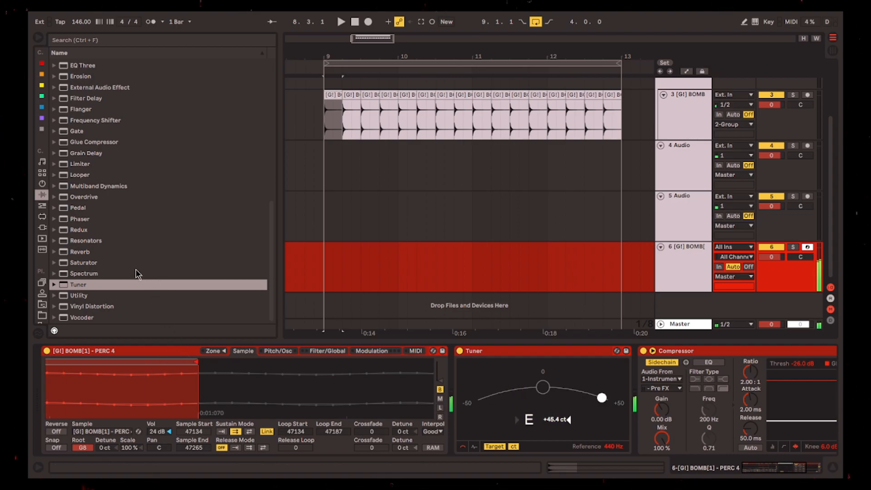
# - Insert a Utility before the Tuner on track 6 and set its input to Left
pyautogui.moveTo(79, 295); pyautogui.dragTo(458, 399)
pyautogui.click(472, 380)
pyautogui.click(480, 391)
pyautogui.scroll(-8, 422, 387)
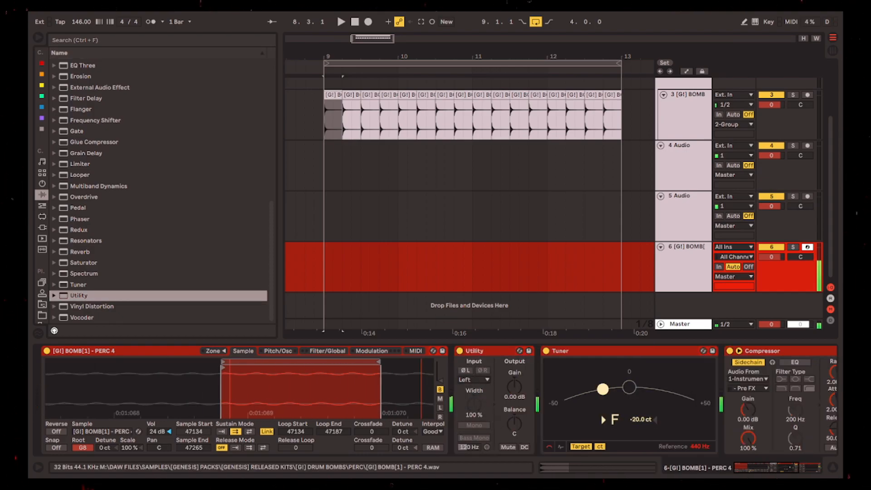
# - Raise the Sampler's volume to 8.44 dB and return to its sample view
pyautogui.click(278, 350)
pyautogui.click(243, 351)
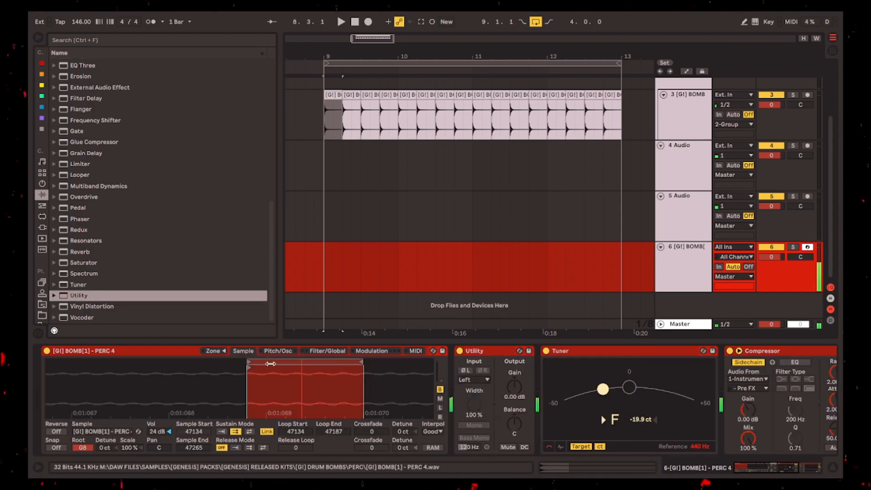
pyautogui.click(327, 351)
pyautogui.moveTo(324, 373); pyautogui.dragTo(324, 353)
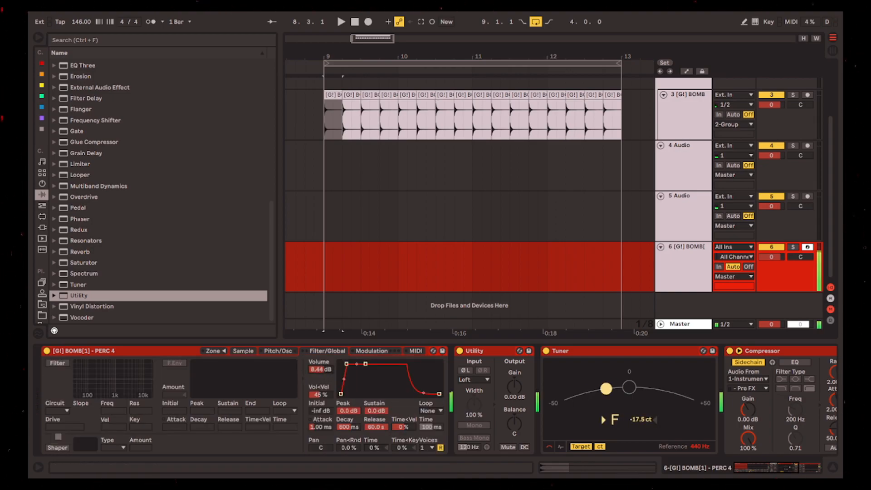
pyautogui.click(243, 350)
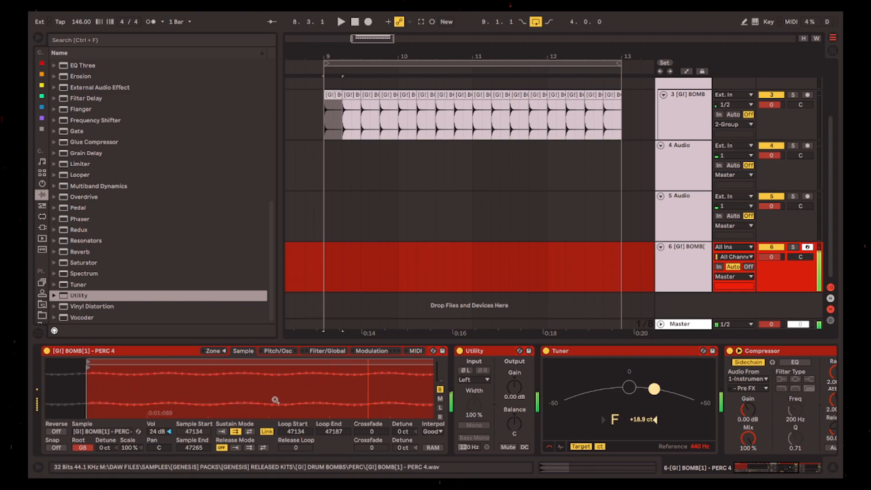
# - Delete the Sampler from track 6
pyautogui.moveTo(276, 399); pyautogui.dragTo(173, 361)
pyautogui.click(174, 351)
pyautogui.press('Delete')
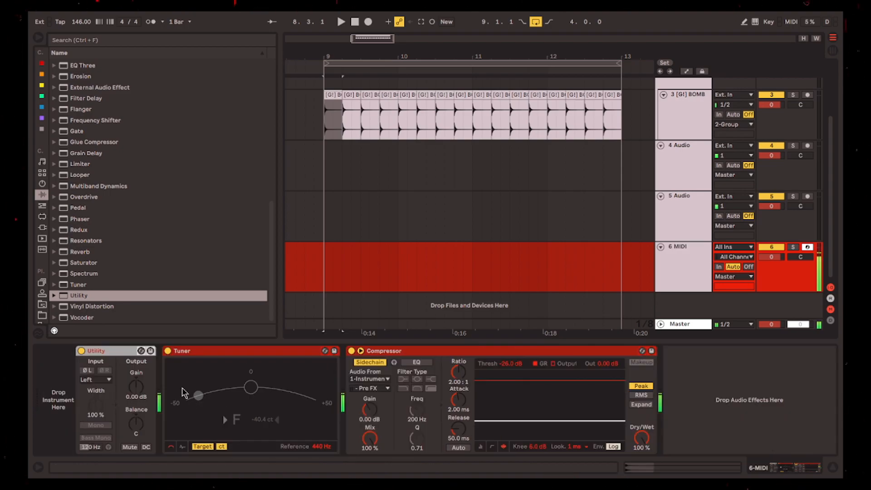
# - Load Wavetable on track 6 with the PERC 4 clip as Osc 1's wavetable, position 100 %, Semi -24 st and Transpose -48 st
pyautogui.click(43, 184)
pyautogui.moveTo(86, 184); pyautogui.dragTo(92, 402)
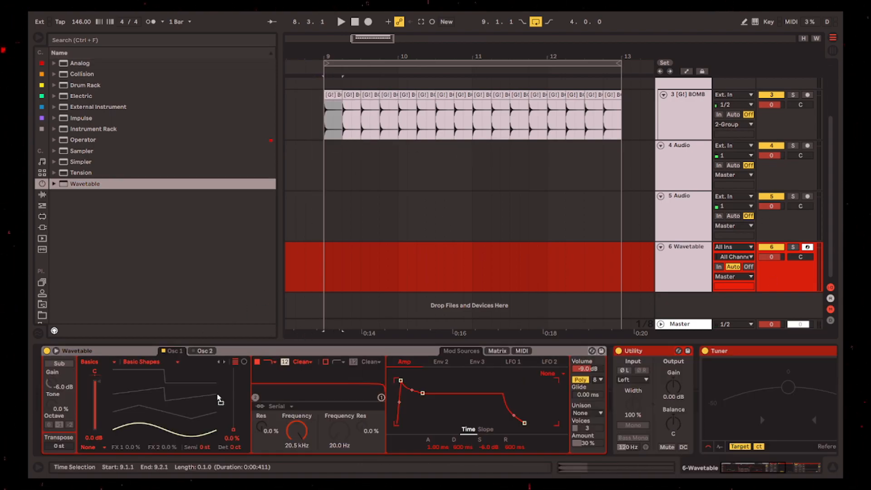
pyautogui.moveTo(229, 391); pyautogui.dragTo(224, 394)
pyautogui.moveTo(205, 449); pyautogui.dragTo(205, 467)
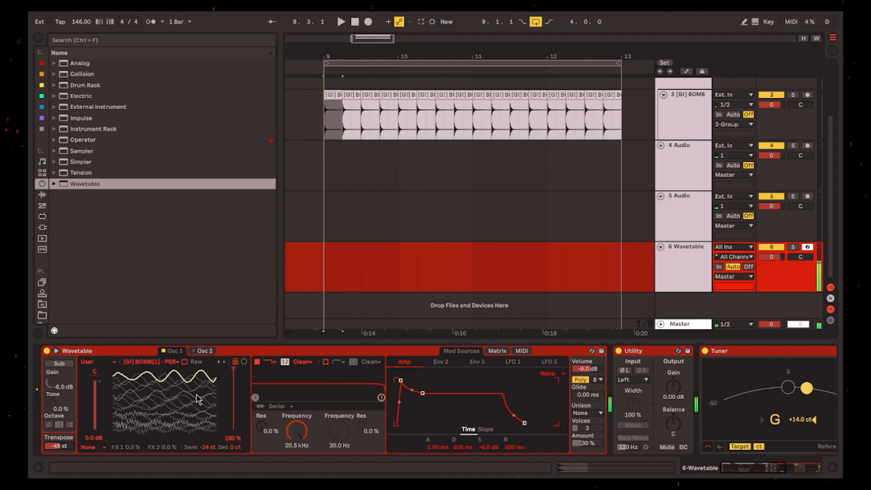
pyautogui.moveTo(233, 375)
pyautogui.mouseDown()
pyautogui.moveTo(234, 387)
pyautogui.moveTo(234, 369)
pyautogui.mouseUp()
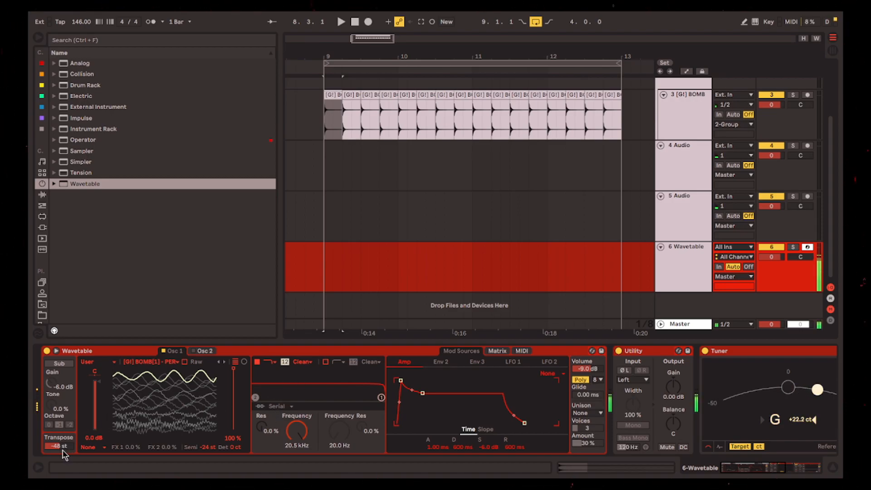
# - Delete the Wavetable instrument from track 6
pyautogui.click(74, 351)
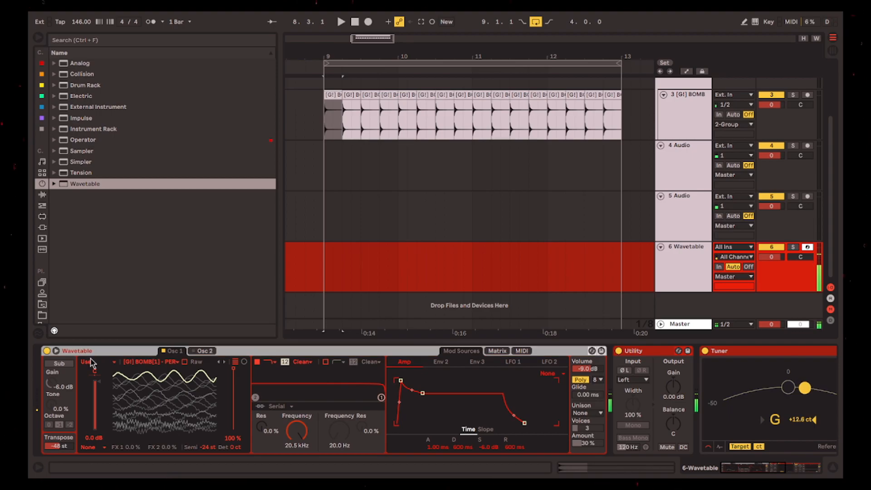
pyautogui.press('Delete')
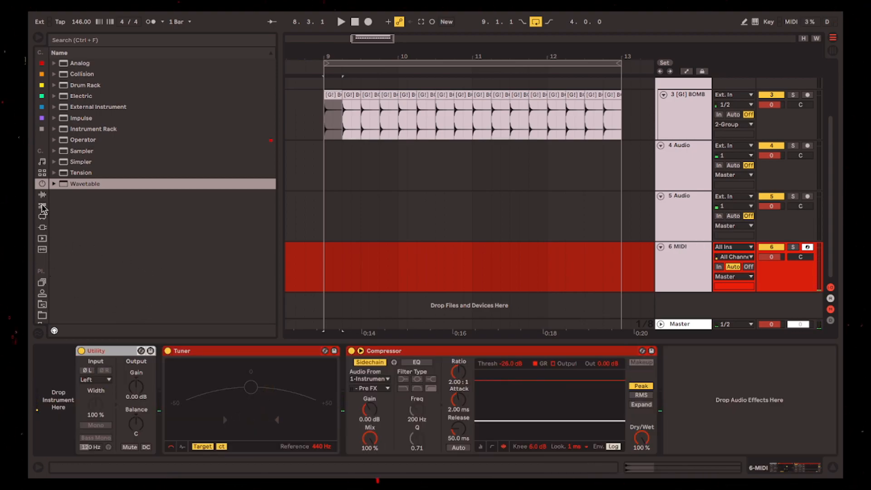
# - Find the 64-bit Serum under Xfer Serum & Serum FX in the VST plug-ins and load it on track 6
pyautogui.click(43, 186)
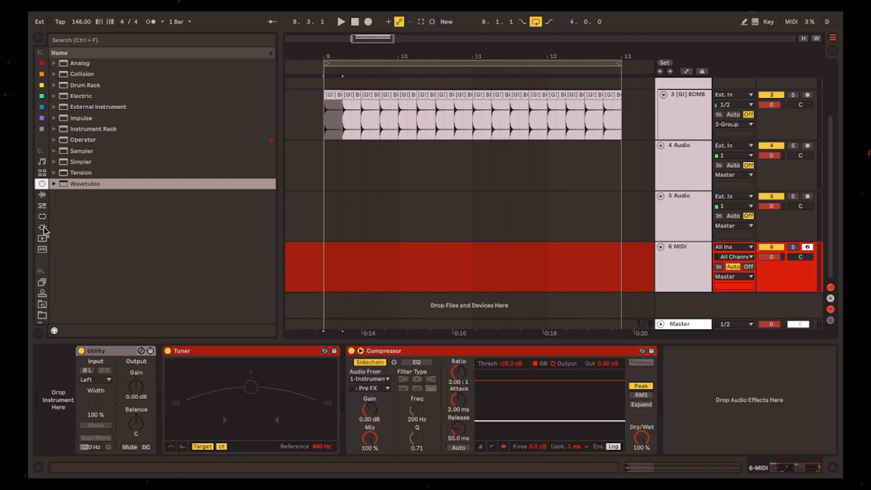
pyautogui.click(42, 227)
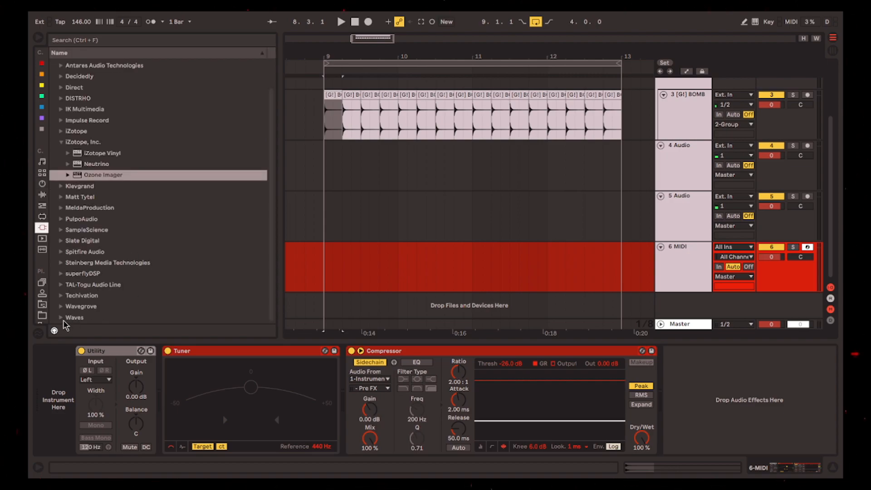
pyautogui.scroll(2, 70, 189)
pyautogui.click(54, 74)
pyautogui.click(54, 63)
pyautogui.scroll(-6, 136, 266)
pyautogui.click(60, 307)
pyautogui.scroll(-1, 105, 313)
pyautogui.click(67, 306)
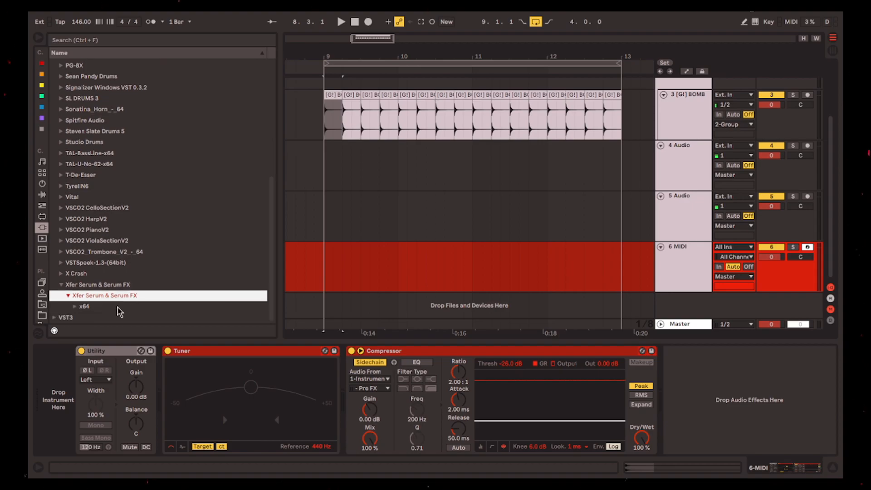
pyautogui.click(75, 306)
pyautogui.doubleClick(113, 296)
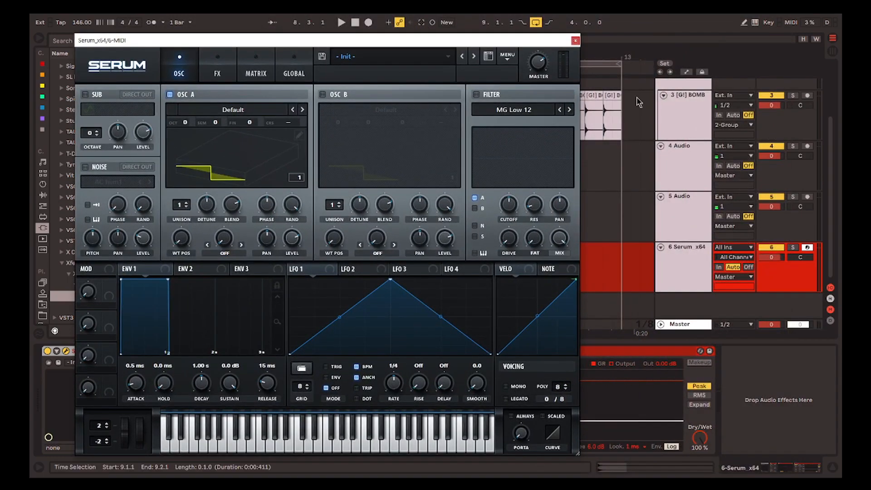
# - Load the PERC 4 clip as Serum's Osc A wavetable, show it as a flat 2D waveform and set WT Pos to 21
pyautogui.moveTo(613, 95); pyautogui.dragTo(301, 170)
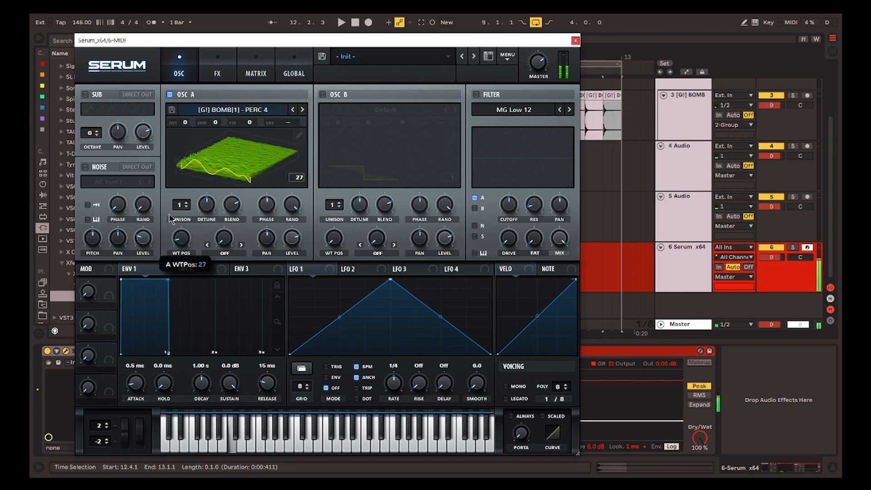
pyautogui.click(240, 163)
pyautogui.moveTo(181, 237); pyautogui.dragTo(215, 285)
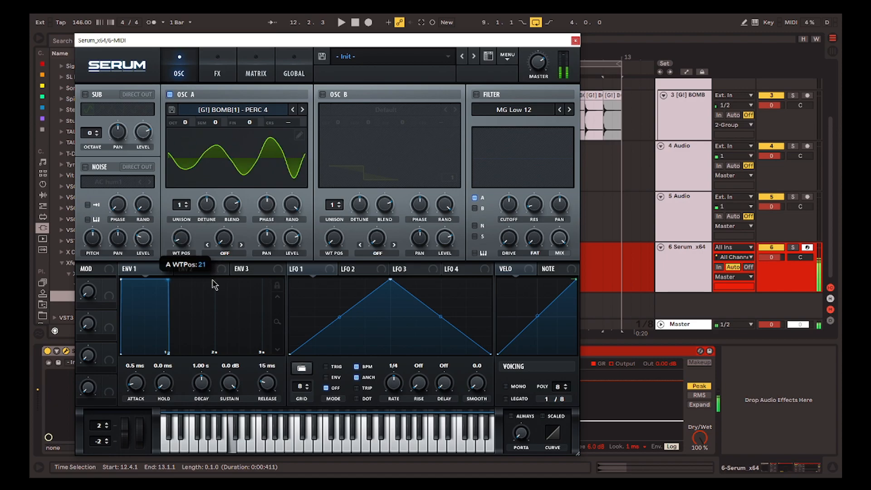
# - Open Osc A's wavetable for editing and remove the silent frames 1 to 8 as a multiselection
pyautogui.click(298, 135)
pyautogui.moveTo(123, 393); pyautogui.dragTo(85, 391)
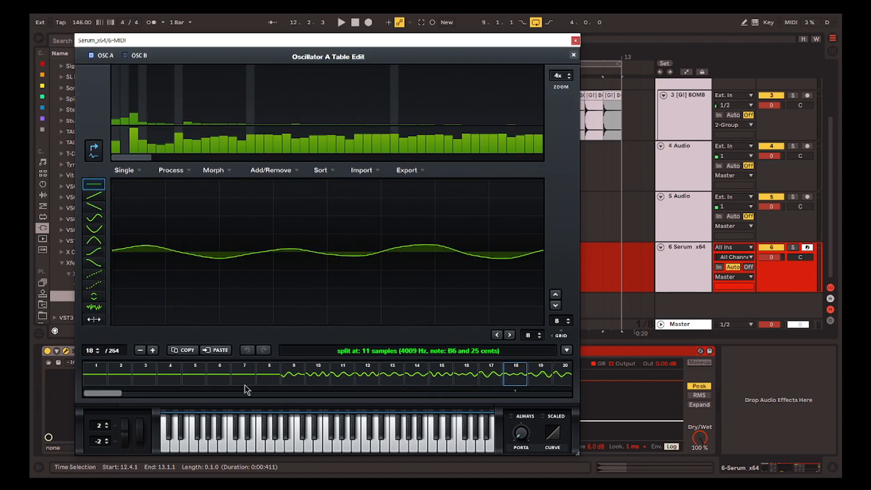
pyautogui.click(268, 376)
pyautogui.keyDown('shift'); pyautogui.click(96, 376); pyautogui.keyUp('shift')
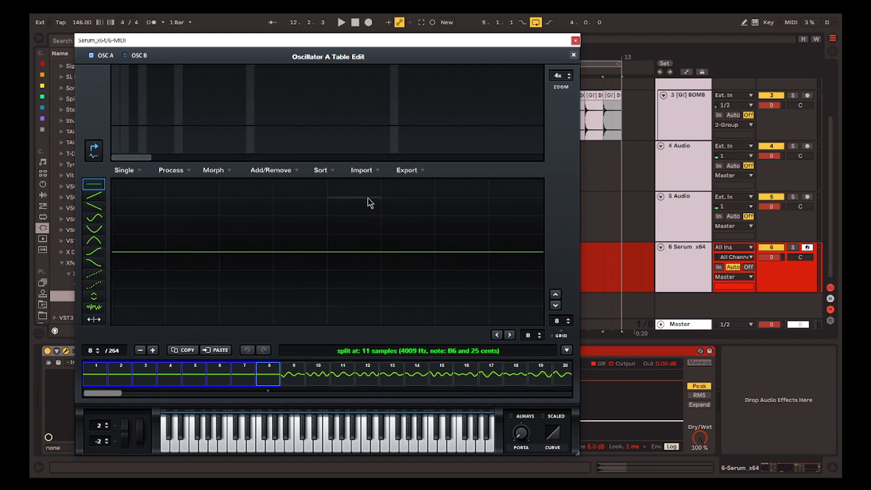
pyautogui.click(270, 170)
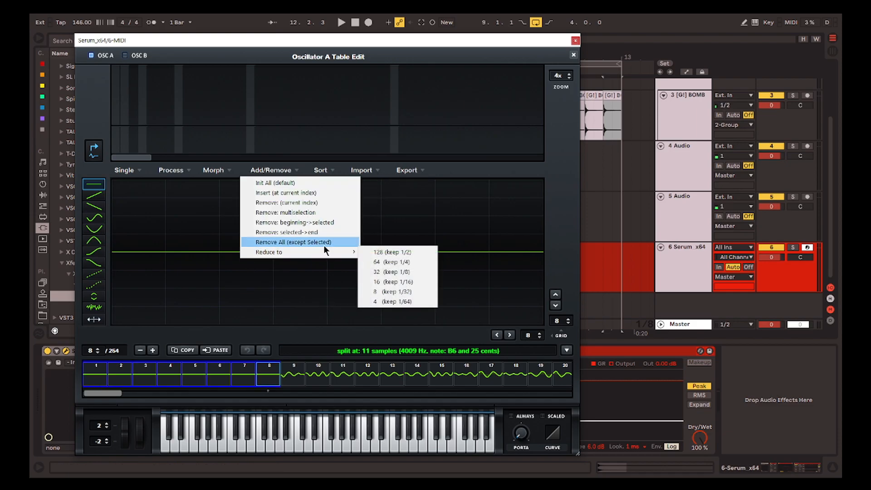
pyautogui.click(338, 214)
# - Remove the tail frames from 109 through 246 so the wavetable keeps its first 108 frames
pyautogui.moveTo(117, 393); pyautogui.dragTo(292, 394)
pyautogui.click(559, 376)
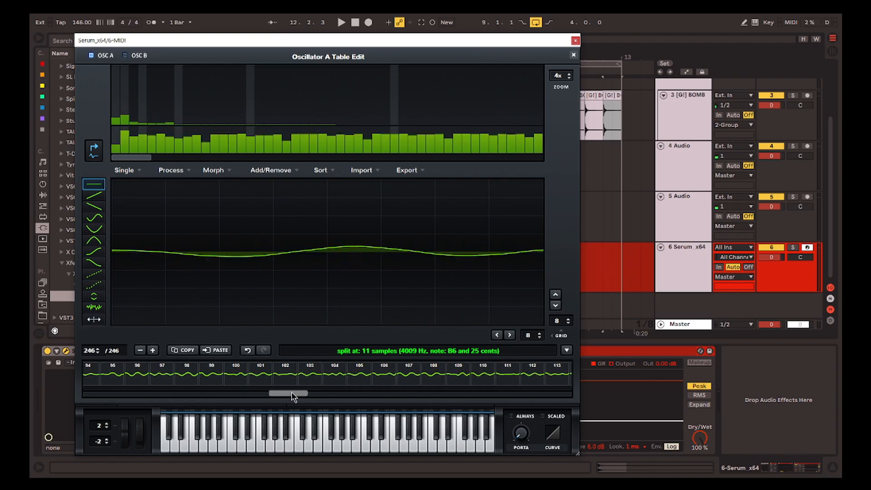
# - Audition individual frames of the trimmed wavetable, from frame 4 through frame 18
pyautogui.click(180, 379)
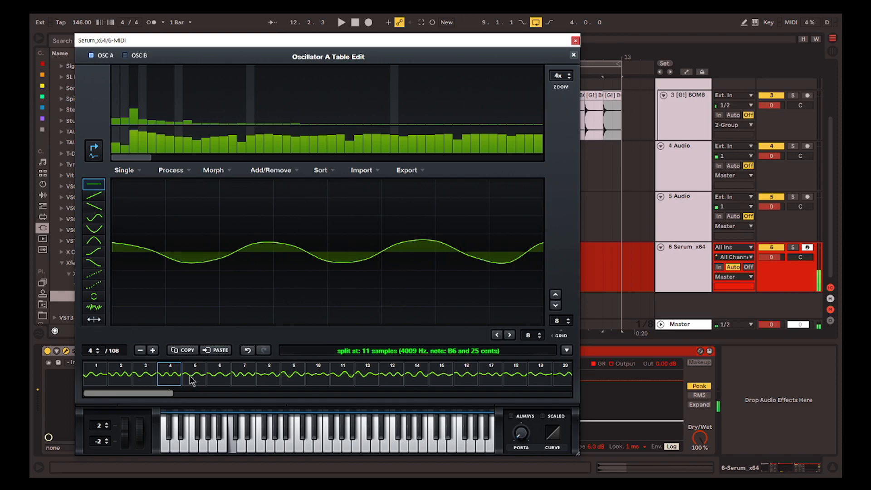
pyautogui.click(190, 381)
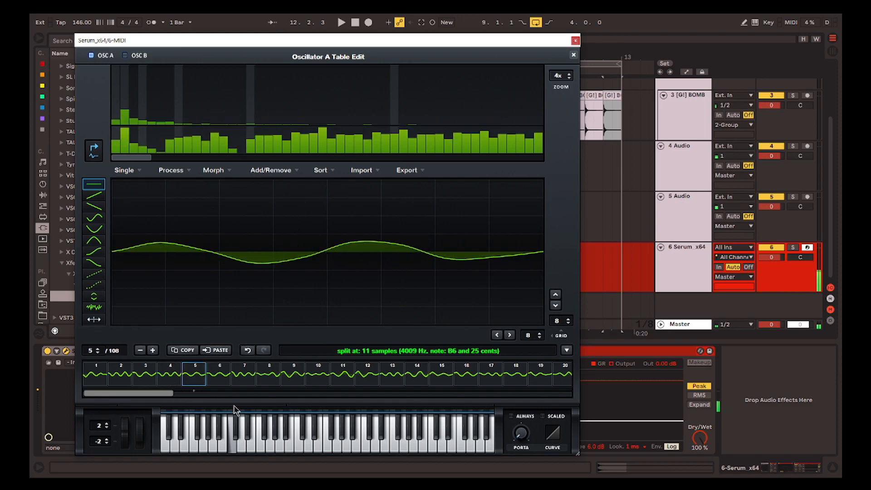
pyautogui.click(443, 377)
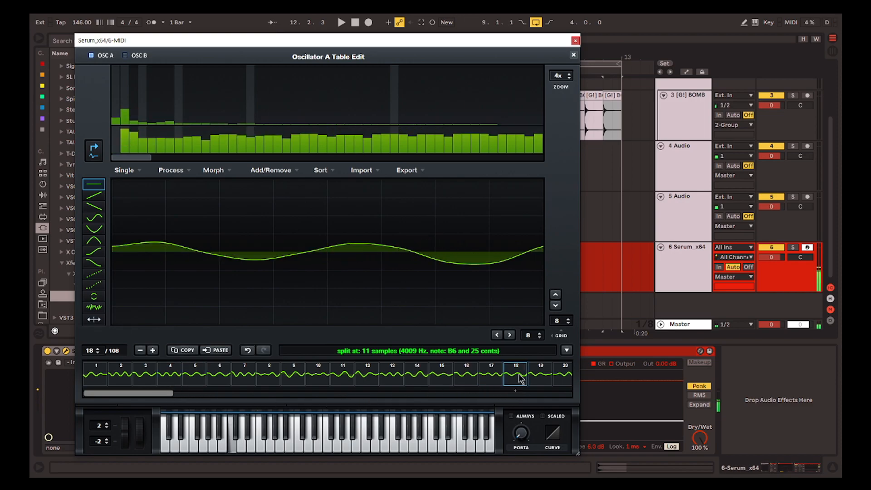
# - Normalize each frame of oscillator A's wavetable separately
pyautogui.moveTo(153, 393); pyautogui.dragTo(193, 402)
pyautogui.press('Escape')
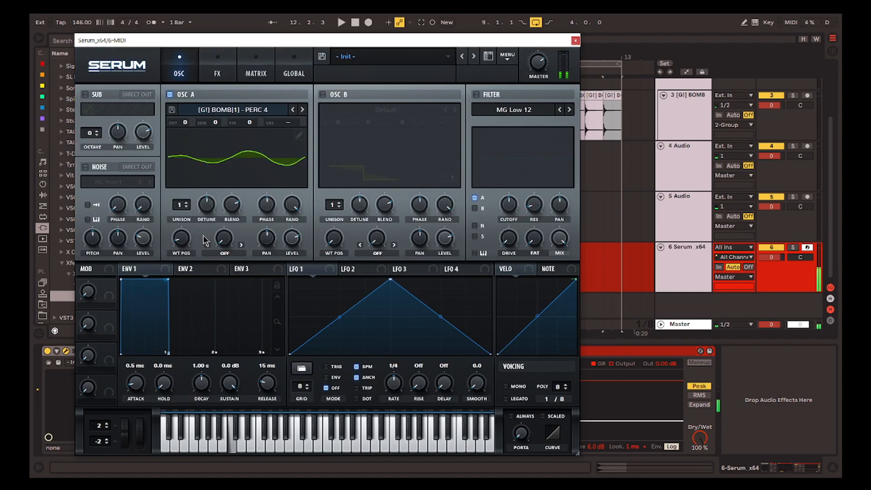
pyautogui.doubleClick(299, 132)
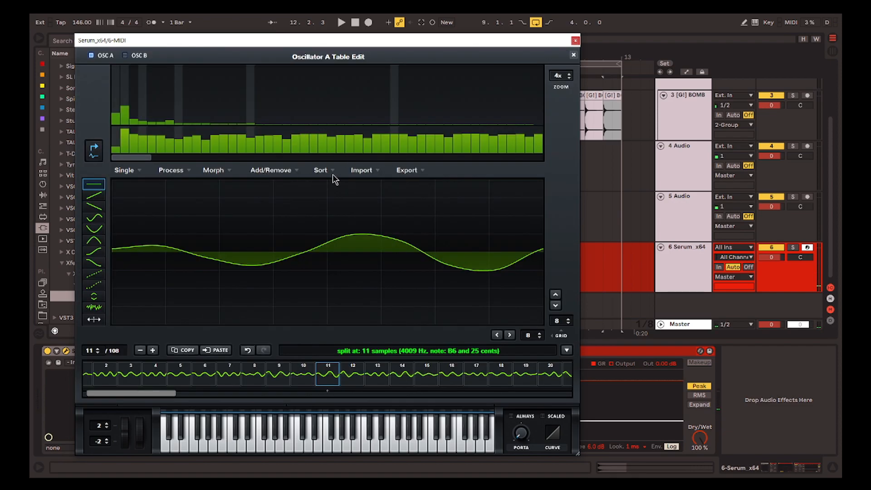
pyautogui.click(172, 169)
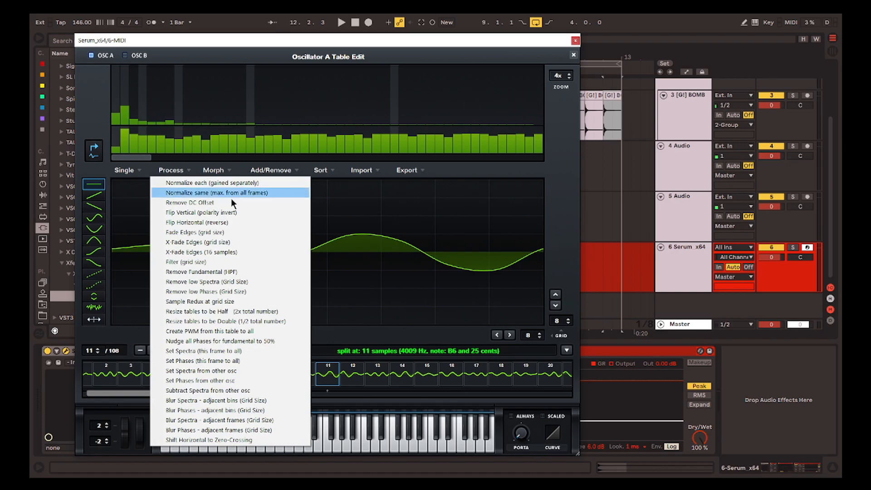
pyautogui.click(275, 182)
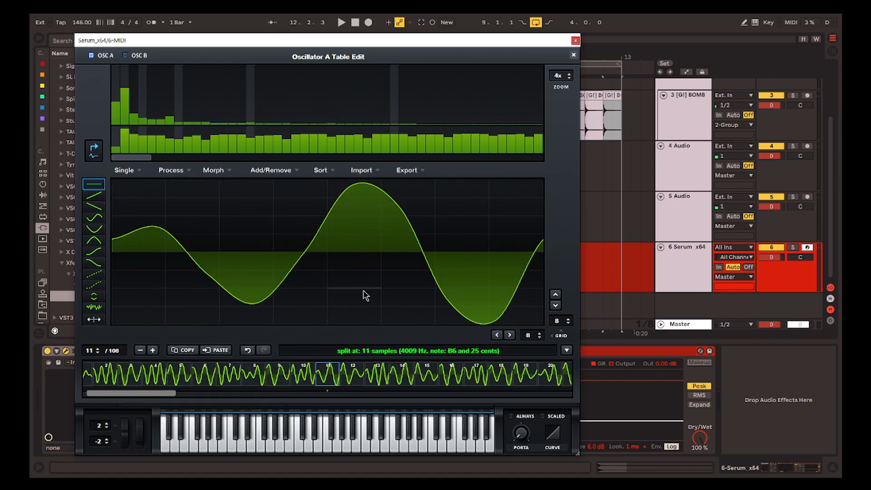
pyautogui.moveTo(131, 393); pyautogui.dragTo(251, 368)
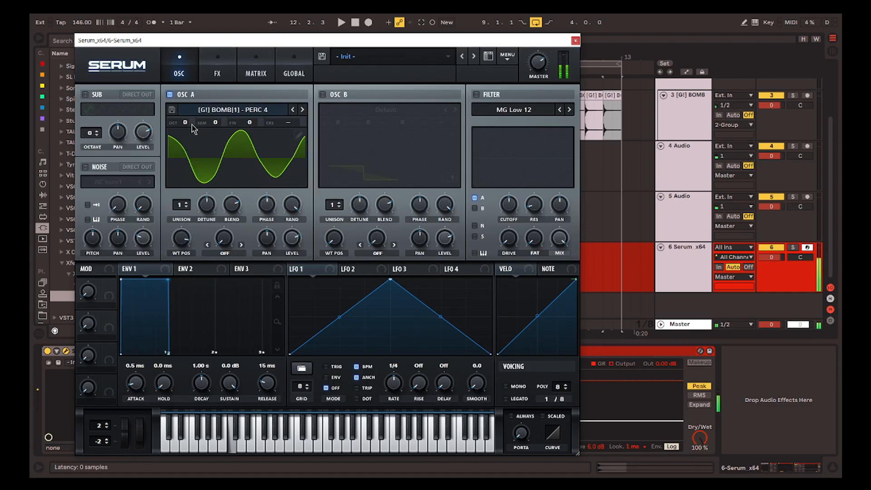
# - Set oscillator A's octave to -3 and envelope 1's attack to 40 ms
pyautogui.moveTo(190, 124); pyautogui.dragTo(189, 132)
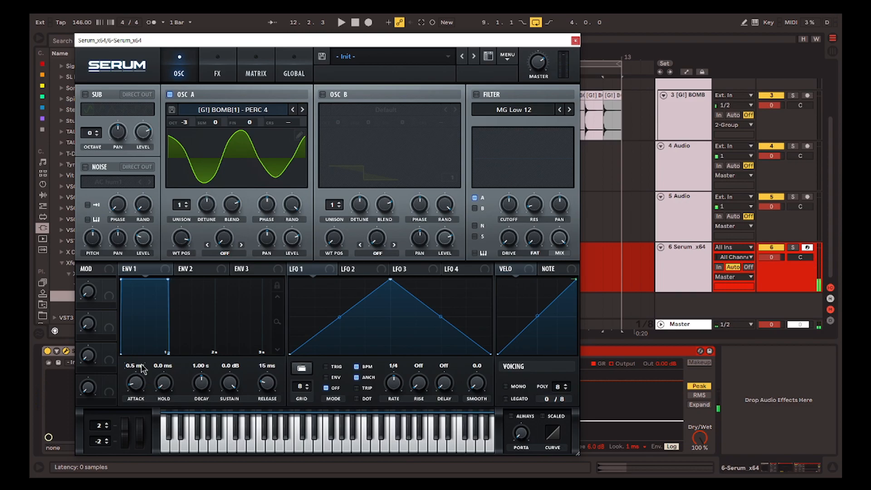
pyautogui.write('40')
pyautogui.press('Return')
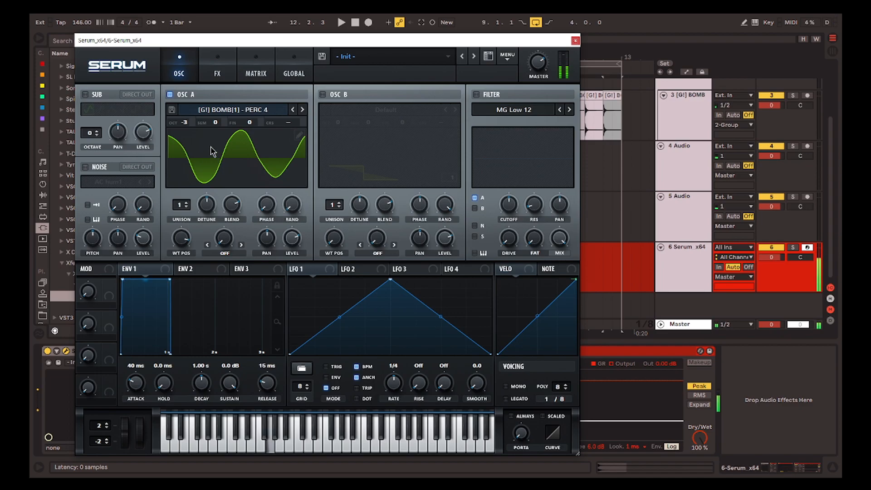
# - Switch the voicing to mono, set envelope 1's sustain to -6 dB and enter 4802 for its decay
pyautogui.click(525, 387)
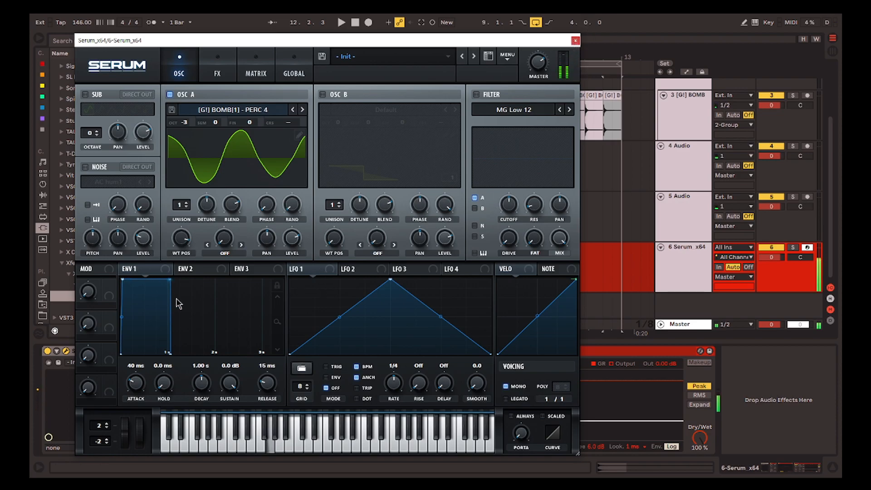
pyautogui.doubleClick(208, 370)
pyautogui.click(234, 386)
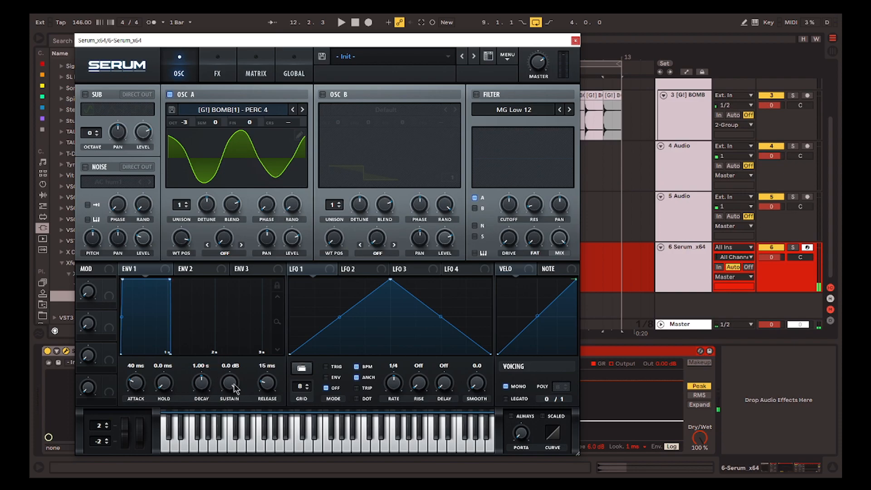
pyautogui.write('-6')
pyautogui.press('Return')
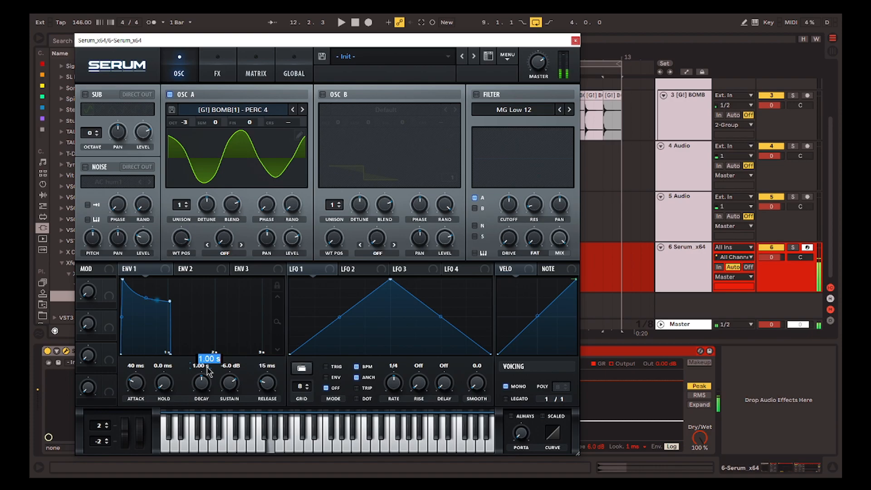
pyautogui.write('4802')
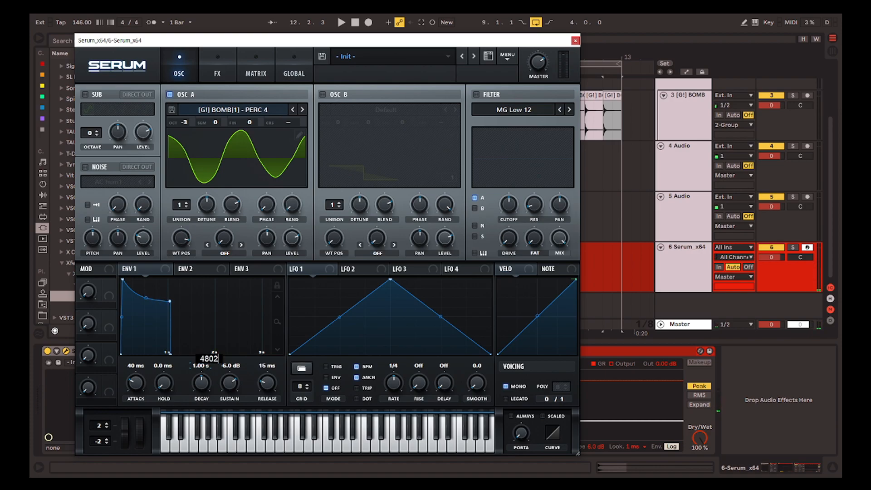
pyautogui.write('\\')
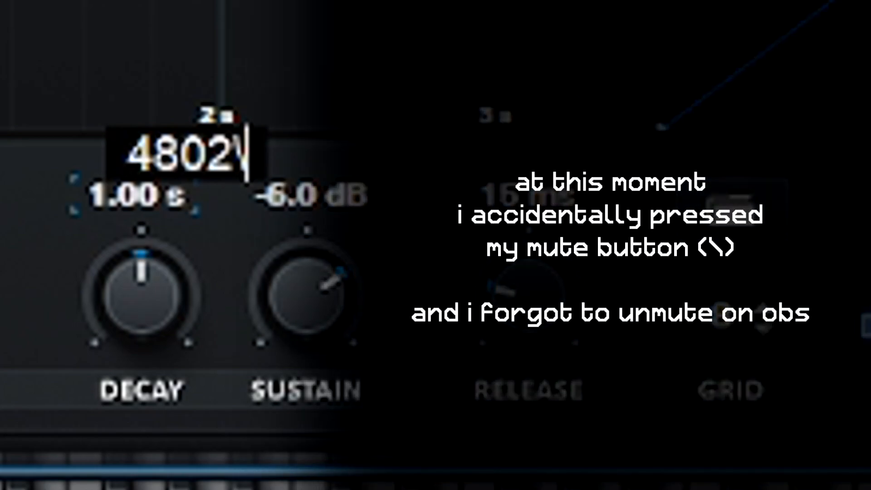
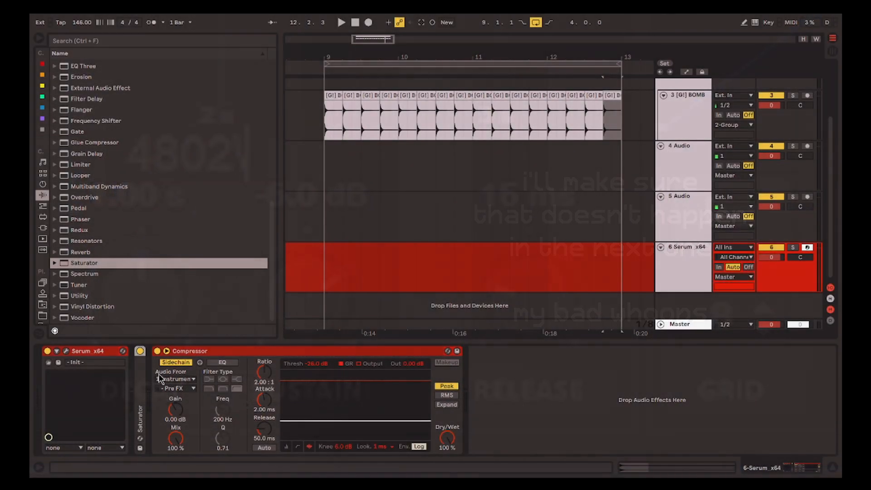
# - Build a chain of three Saturators between Serum and the Compressor on the Serum track
pyautogui.moveTo(84, 263); pyautogui.dragTo(245, 357)
pyautogui.hotkey('ctrl', 'd')
pyautogui.hotkey('ctrl', 'd')
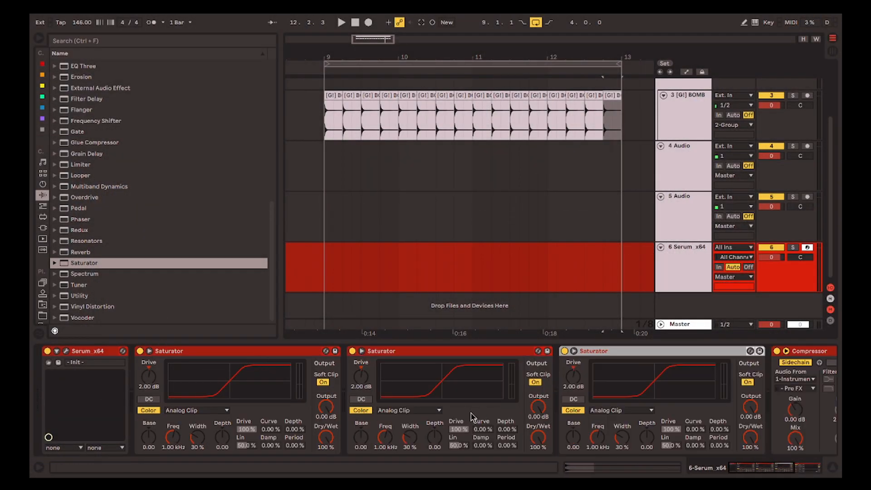
# - Set the third Saturator's curve to Digital Clip and the second Saturator's curve to Sinoid Fold
pyautogui.click(609, 412)
pyautogui.click(613, 470)
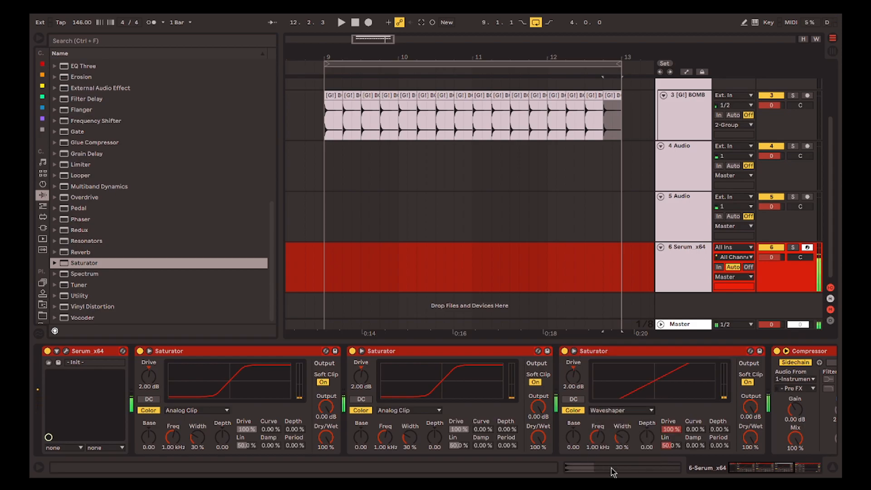
pyautogui.click(608, 411)
pyautogui.click(612, 462)
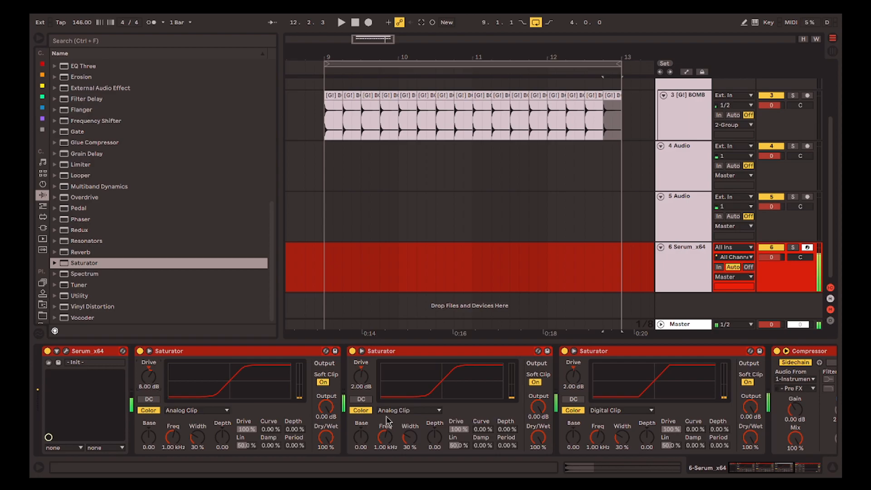
pyautogui.click(408, 411)
pyautogui.click(417, 454)
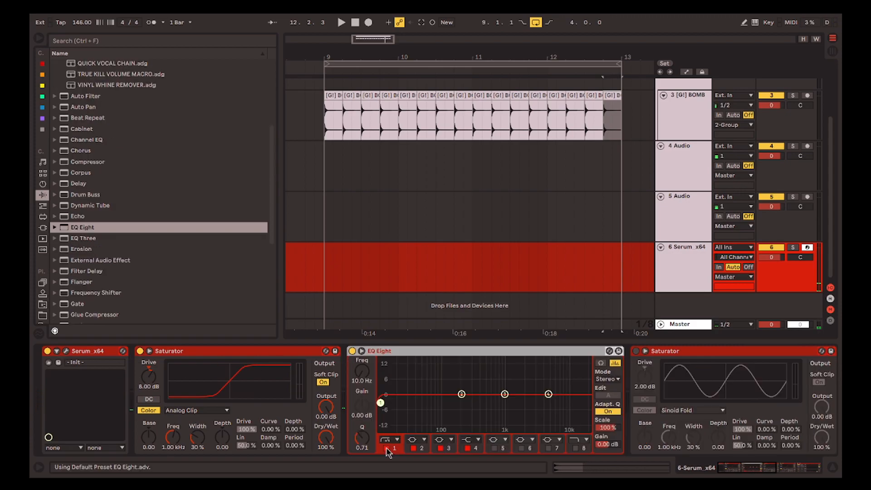
# - Turn off band 1 of the EQ Eight and reopen Serum's window
pyautogui.click(386, 448)
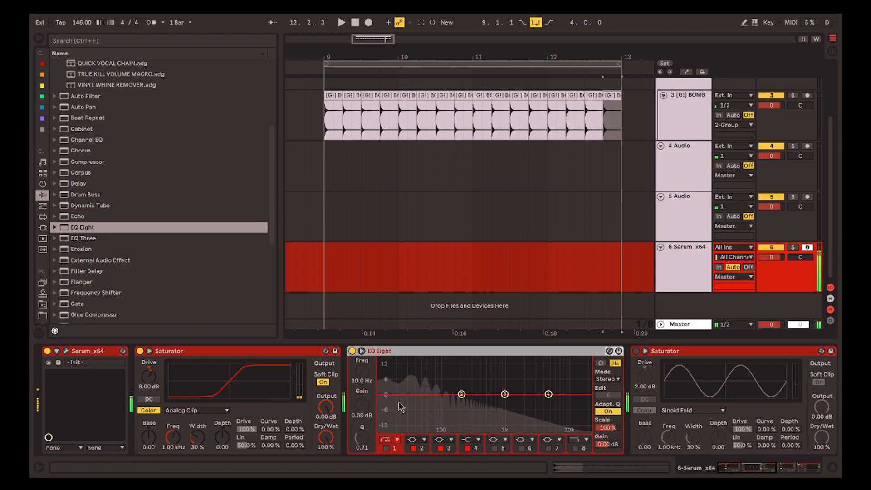
pyautogui.click(66, 351)
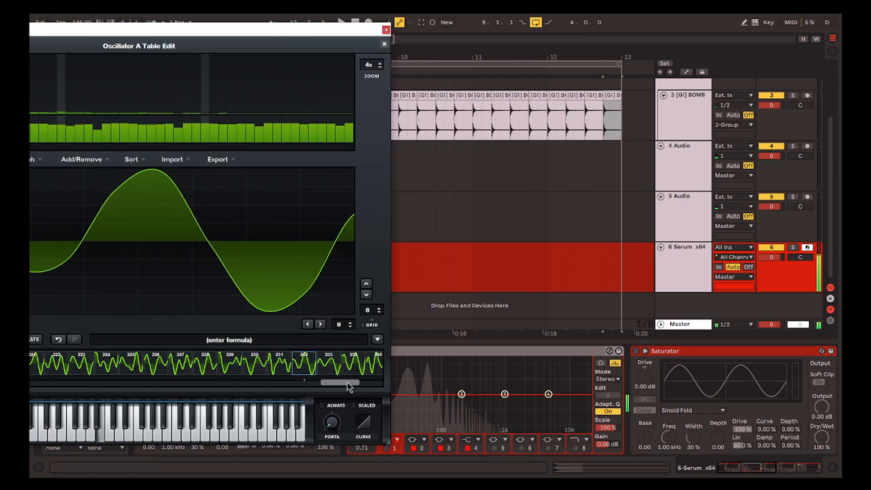
# - Audition individual frames of oscillator A's wavetable from the 230s downward, select frame 144 and close the table editor
pyautogui.click(268, 369)
pyautogui.click(259, 370)
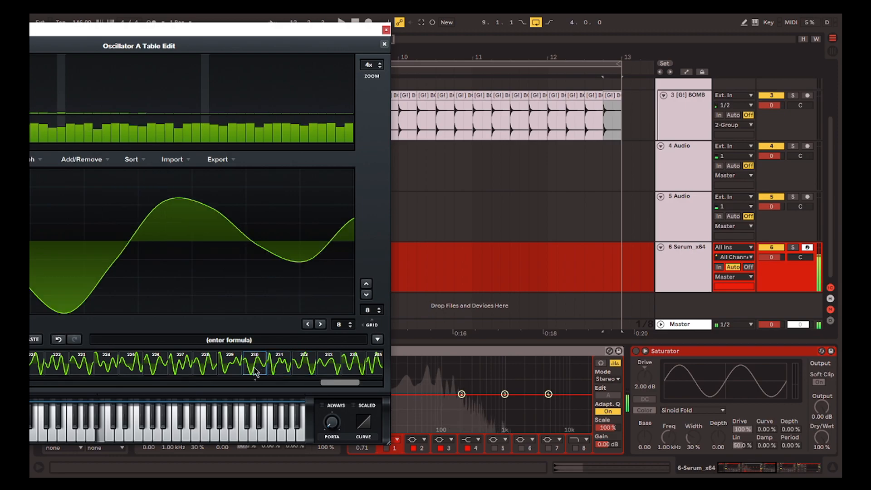
pyautogui.click(232, 370)
pyautogui.click(205, 369)
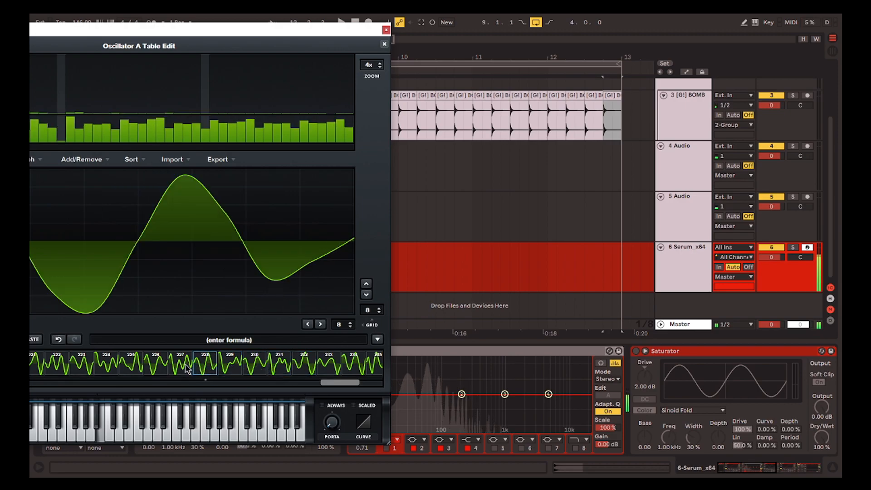
pyautogui.click(186, 369)
pyautogui.click(161, 369)
pyautogui.click(132, 370)
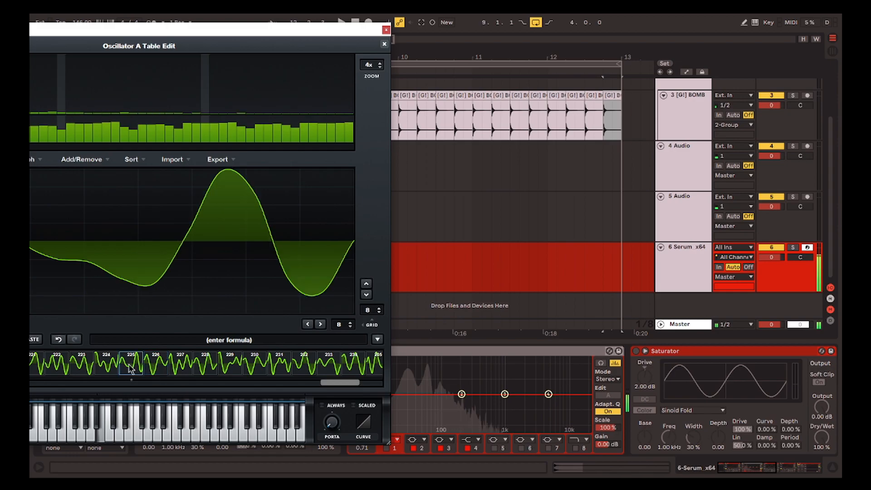
pyautogui.click(108, 372)
pyautogui.moveTo(349, 382); pyautogui.dragTo(330, 382)
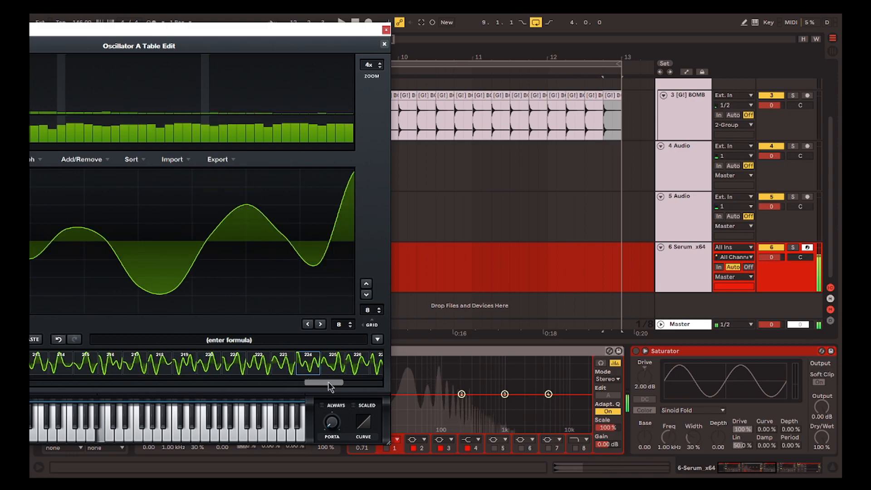
pyautogui.click(288, 368)
pyautogui.click(250, 366)
pyautogui.click(213, 367)
pyautogui.click(184, 366)
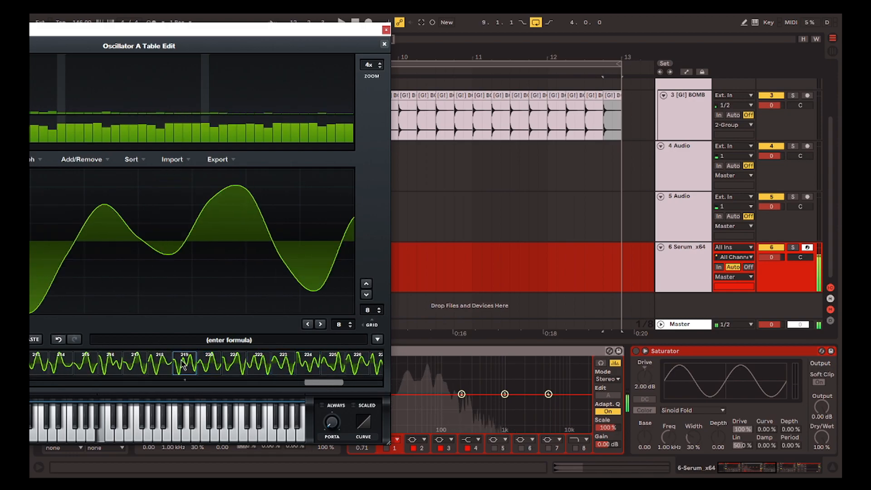
pyautogui.click(157, 367)
pyautogui.click(144, 369)
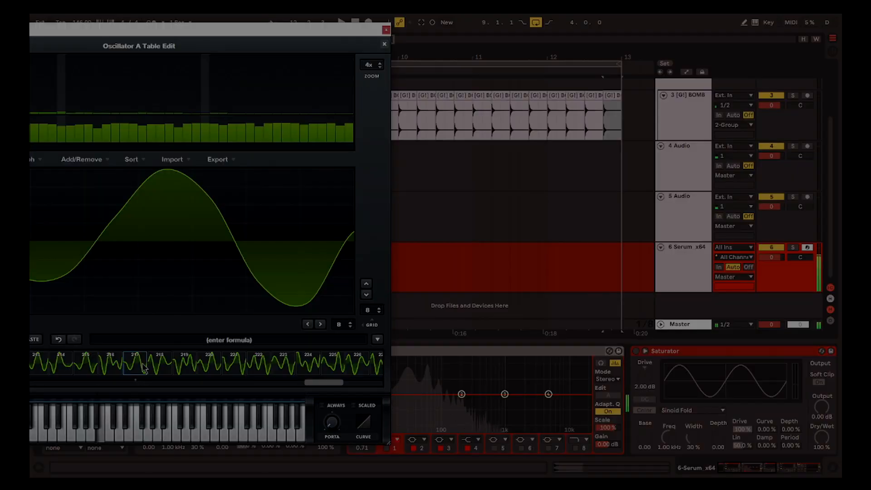
pyautogui.click(111, 369)
pyautogui.moveTo(323, 382); pyautogui.dragTo(302, 382)
pyautogui.click(269, 369)
pyautogui.click(243, 369)
pyautogui.click(218, 362)
pyautogui.click(195, 367)
pyautogui.click(170, 368)
pyautogui.click(146, 368)
pyautogui.click(121, 368)
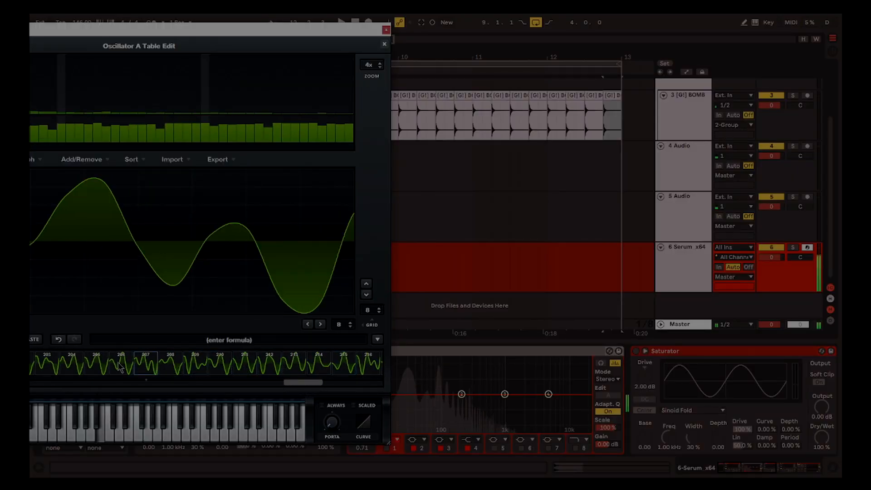
pyautogui.click(97, 368)
pyautogui.click(73, 367)
pyautogui.click(124, 366)
pyautogui.moveTo(302, 382); pyautogui.dragTo(225, 385)
pyautogui.click(77, 367)
pyautogui.click(163, 368)
pyautogui.click(123, 367)
pyautogui.click(89, 368)
pyautogui.click(174, 367)
pyautogui.click(150, 367)
pyautogui.click(125, 366)
pyautogui.click(101, 366)
pyautogui.click(208, 362)
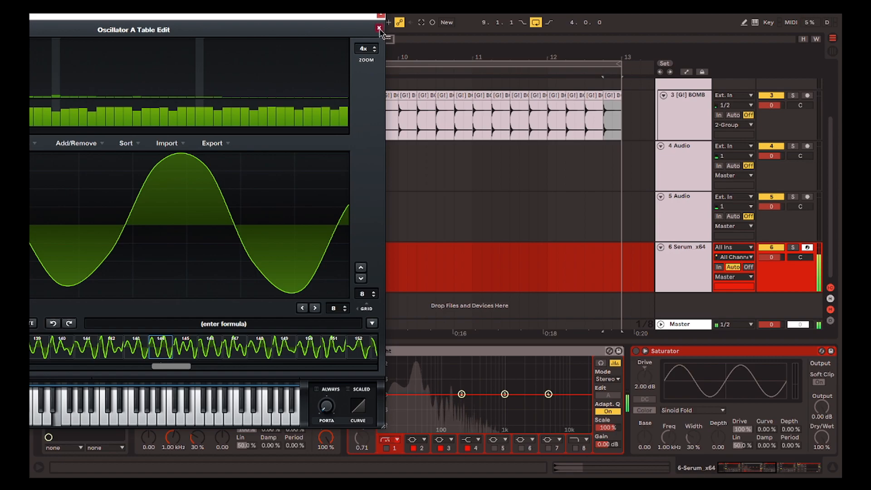
pyautogui.click(379, 28)
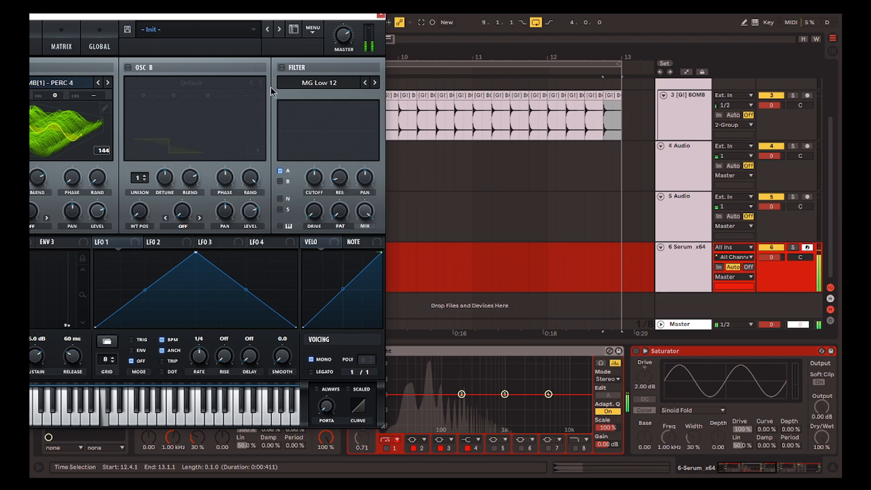
# - Enable Serum's filter on oscillator A and set its type to High 24, keeping the EQ Eight spectrum in view
pyautogui.moveTo(305, 18); pyautogui.dragTo(280, 19)
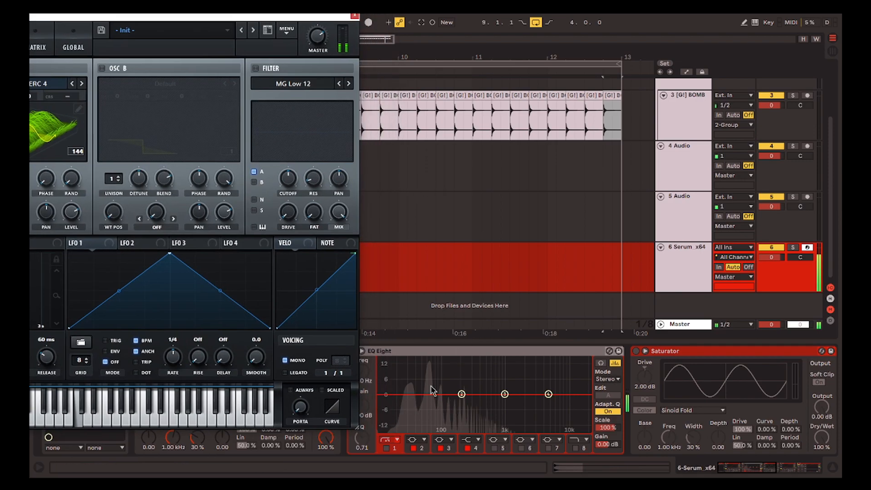
pyautogui.click(256, 68)
pyautogui.click(273, 82)
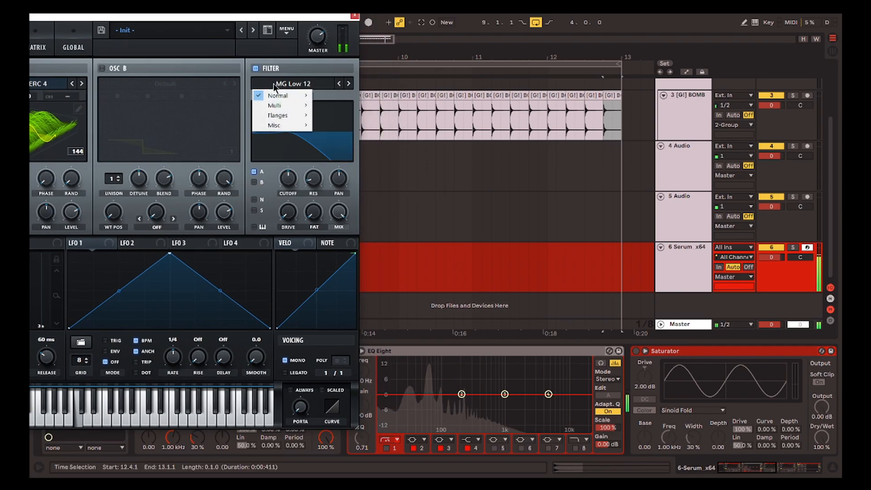
pyautogui.moveTo(294, 96)
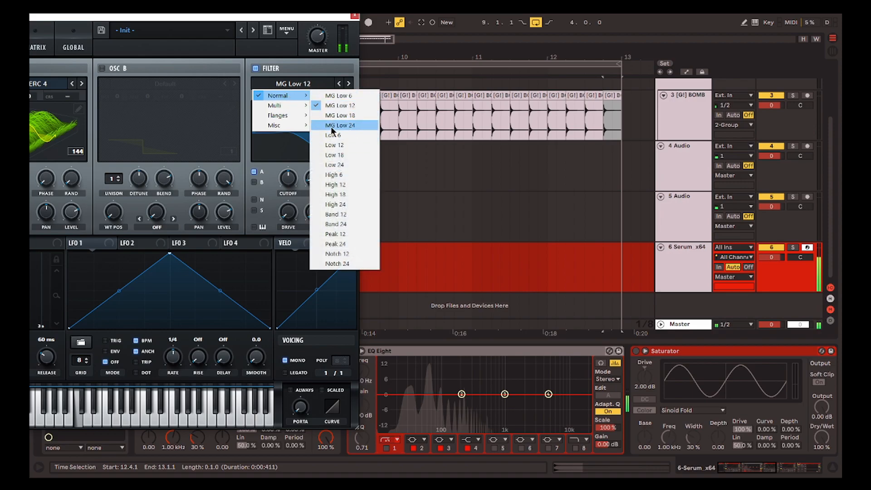
pyautogui.click(331, 126)
pyautogui.click(297, 88)
pyautogui.moveTo(303, 96)
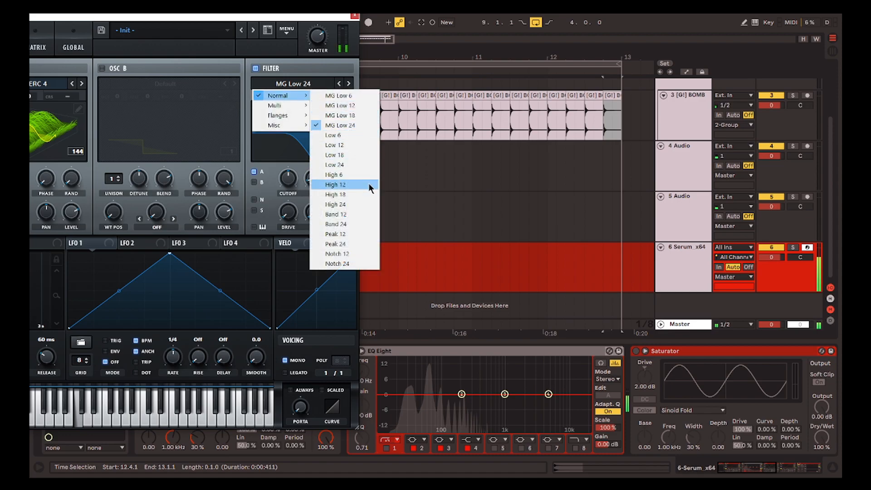
pyautogui.click(368, 204)
# - Set the filter cutoff to about 70 Hz and enable the filter's keyboard tracking
pyautogui.moveTo(286, 180); pyautogui.dragTo(307, 119)
pyautogui.moveTo(296, 182)
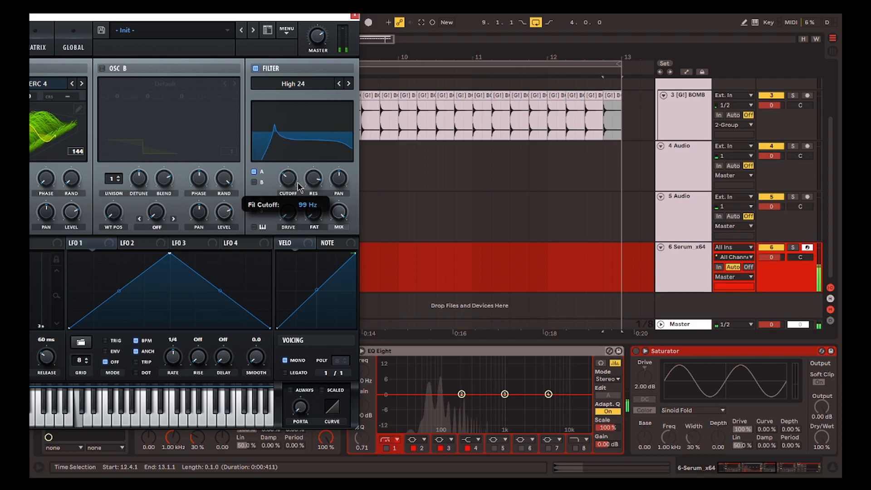
pyautogui.moveTo(298, 186); pyautogui.dragTo(295, 187)
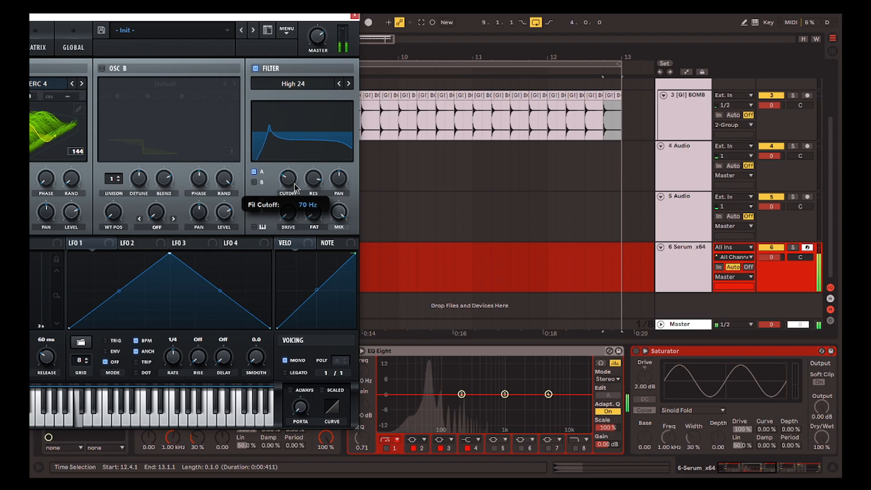
pyautogui.click(254, 226)
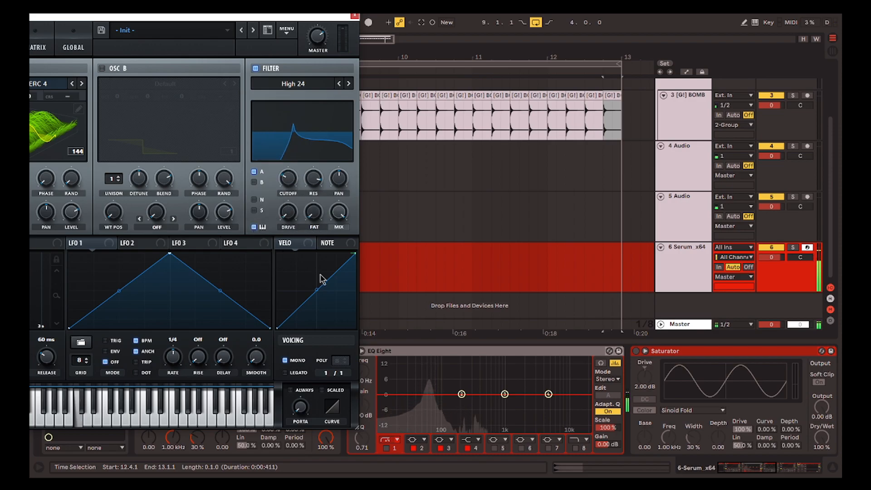
# - Lower Serum's filter cutoff, close its window and move the EQ Eight behind the Sinoid Fold Saturator
pyautogui.moveTo(292, 185); pyautogui.dragTo(297, 212)
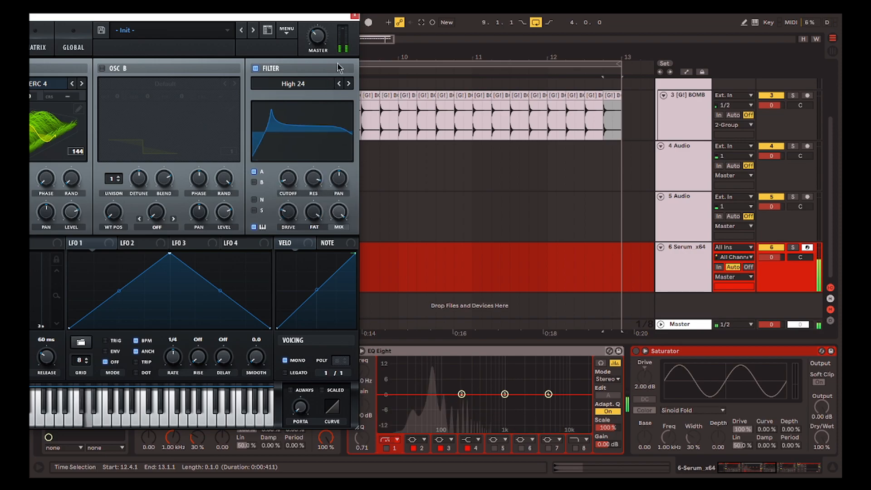
pyautogui.click(355, 16)
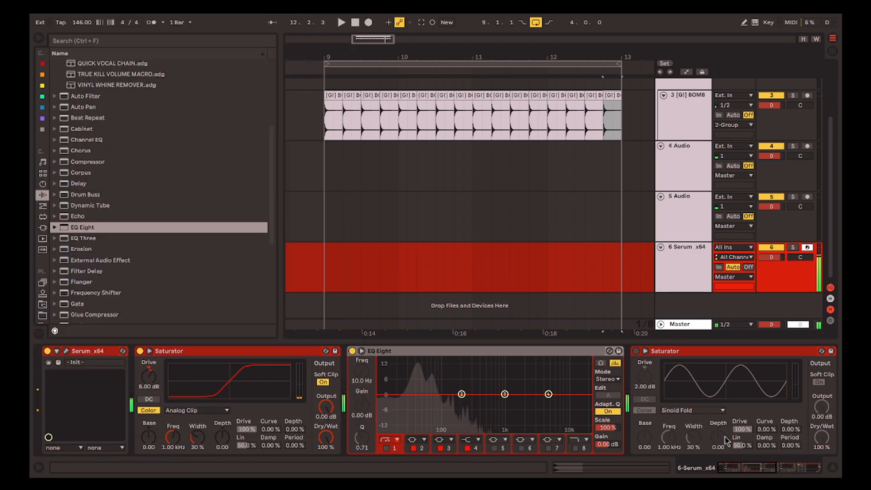
pyautogui.moveTo(753, 472); pyautogui.dragTo(715, 463)
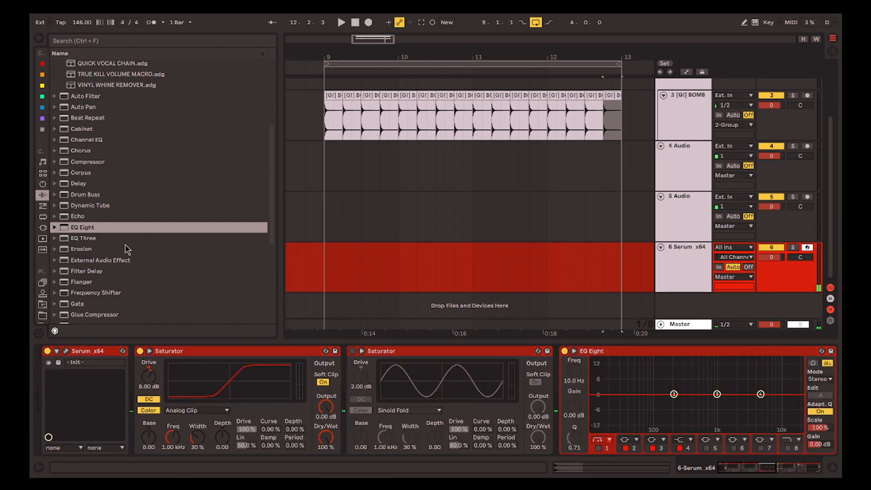
# - Insert Erosion after the first Saturator in Wide Noise mode, at 5.19 kHz with width 2.50 and amount 90
pyautogui.moveTo(127, 248); pyautogui.dragTo(469, 385)
pyautogui.moveTo(393, 389); pyautogui.dragTo(407, 377)
pyautogui.click(397, 418)
pyautogui.moveTo(397, 448); pyautogui.dragTo(397, 408)
pyautogui.moveTo(407, 377)
pyautogui.mouseDown()
pyautogui.moveTo(408, 395)
pyautogui.moveTo(407, 377)
pyautogui.mouseUp()
# - Add the Max MIDI Envelope before Serum, map it to Erosion's Amount and set its sustain to -12 dB
pyautogui.click(43, 217)
pyautogui.moveTo(99, 118); pyautogui.dragTo(82, 365)
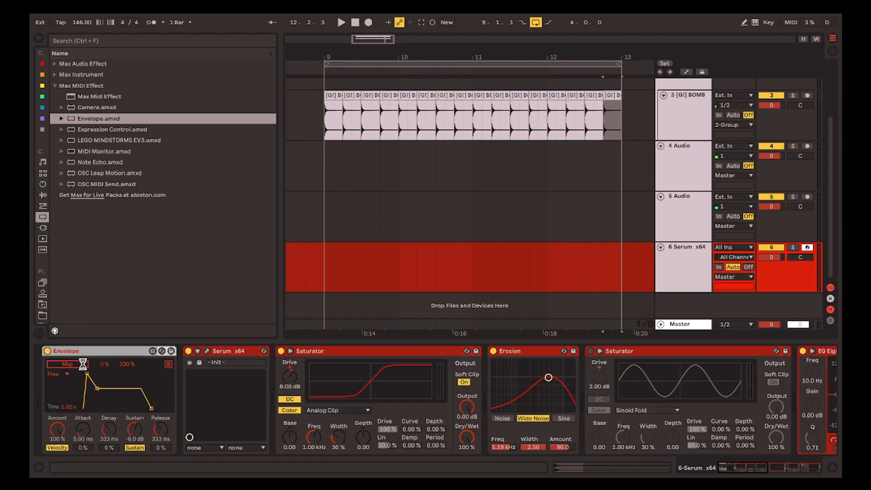
pyautogui.click(71, 366)
pyautogui.click(562, 447)
pyautogui.moveTo(136, 431); pyautogui.dragTo(120, 444)
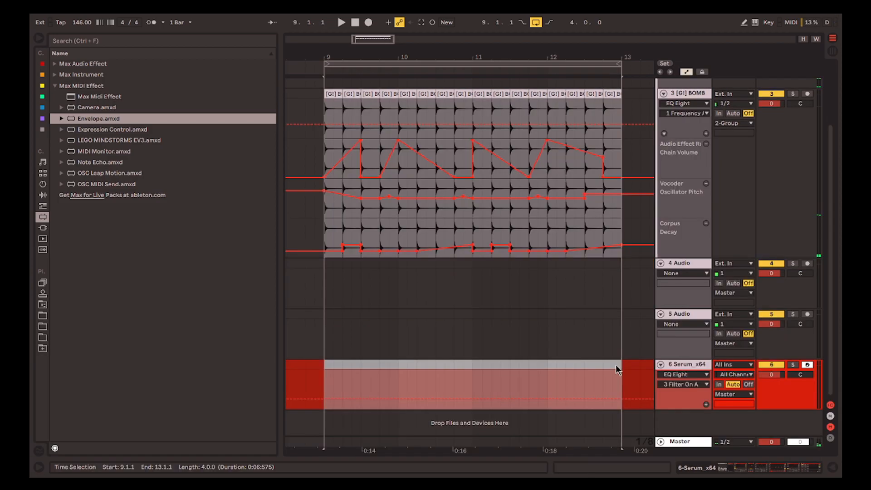
# - Open the four-bar MIDI clip on the Serum track and fill it with a short E2 note on every beat
pyautogui.doubleClick(616, 364)
pyautogui.press('space')
pyautogui.scroll(-1, 446, 236)
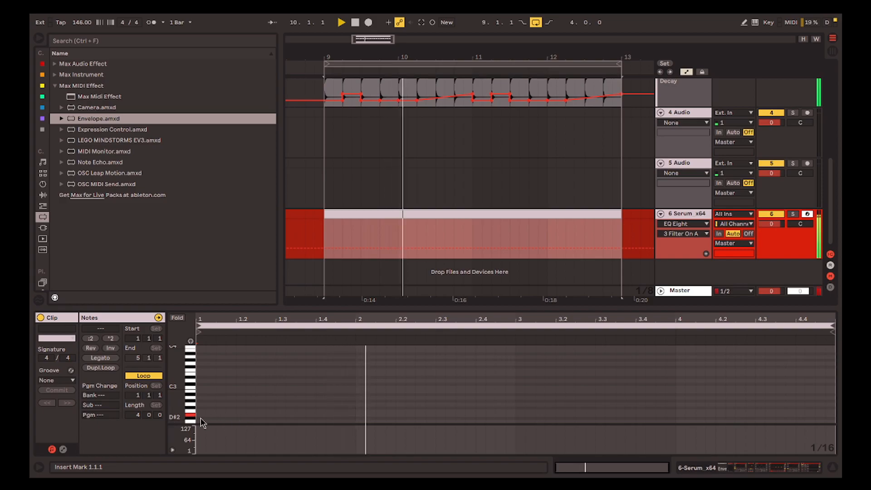
pyautogui.press('space')
pyautogui.moveTo(199, 415); pyautogui.dragTo(233, 415)
pyautogui.hotkey('ctrl', 'd')
pyautogui.hotkey('ctrl', 'd')
pyautogui.hotkey('ctrl', 'd')
pyautogui.hotkey('ctrl', 'd')
pyautogui.hotkey('ctrl', 'd')
pyautogui.hotkey('ctrl', 'd')
pyautogui.hotkey('ctrl', 'd')
pyautogui.hotkey('ctrl', 'd')
pyautogui.hotkey('ctrl', 'd')
pyautogui.hotkey('ctrl', 'd')
pyautogui.hotkey('ctrl', 'd')
pyautogui.hotkey('ctrl', 'd')
pyautogui.hotkey('ctrl', 'd')
pyautogui.hotkey('ctrl', 'd')
pyautogui.hotkey('ctrl', 'd')
# - Insert a sine shape into the clip's pitch bend envelope from 1.2 to 1.3
pyautogui.hotkey('alt', 'e')
pyautogui.moveTo(290, 385); pyautogui.dragTo(325, 386)
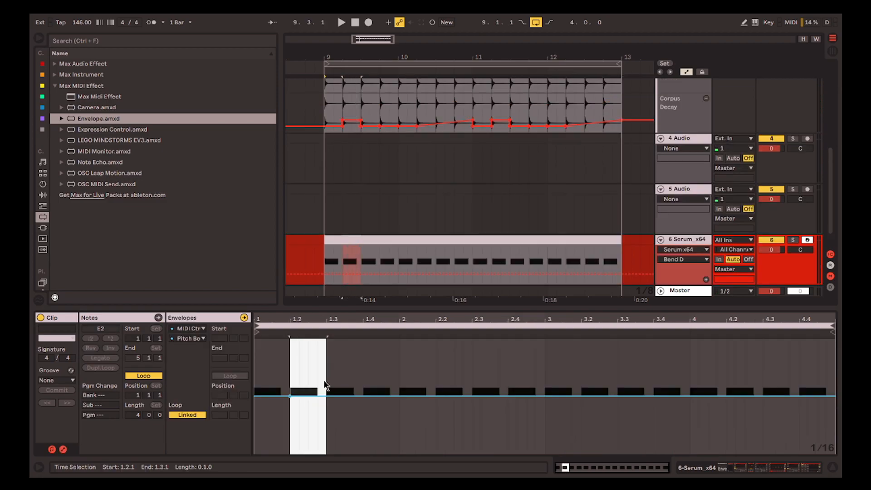
pyautogui.rightClick(324, 385)
pyautogui.click(330, 356)
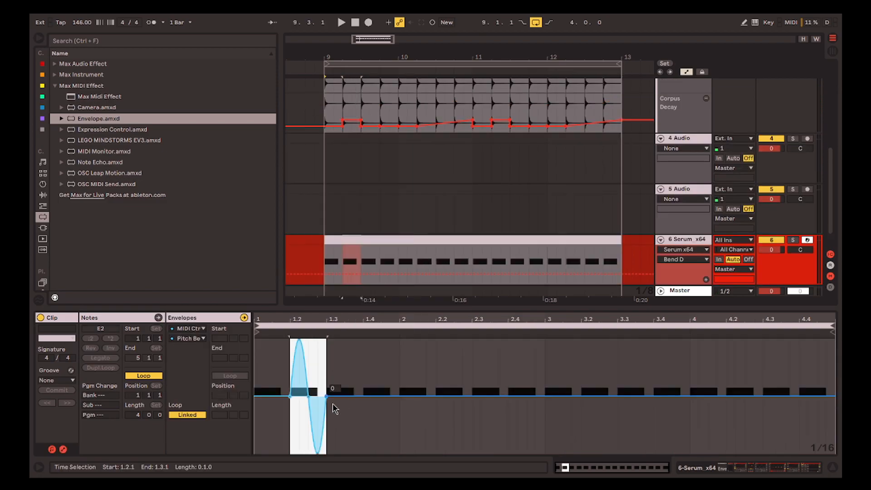
# - Squeeze the pitch bend sine cycle to half a beat and duplicate it twice
pyautogui.moveTo(326, 397); pyautogui.dragTo(308, 397)
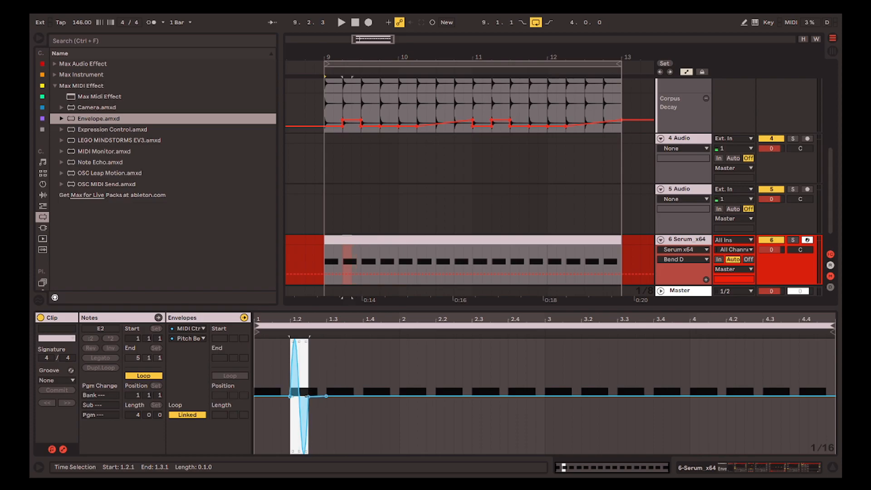
pyautogui.hotkey('ctrl', 'd')
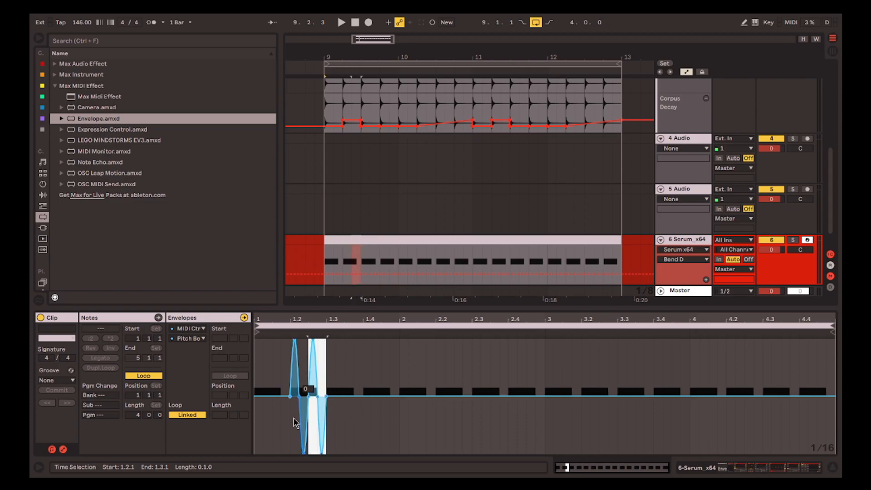
pyautogui.hotkey('ctrl', 'd')
pyautogui.click(363, 443)
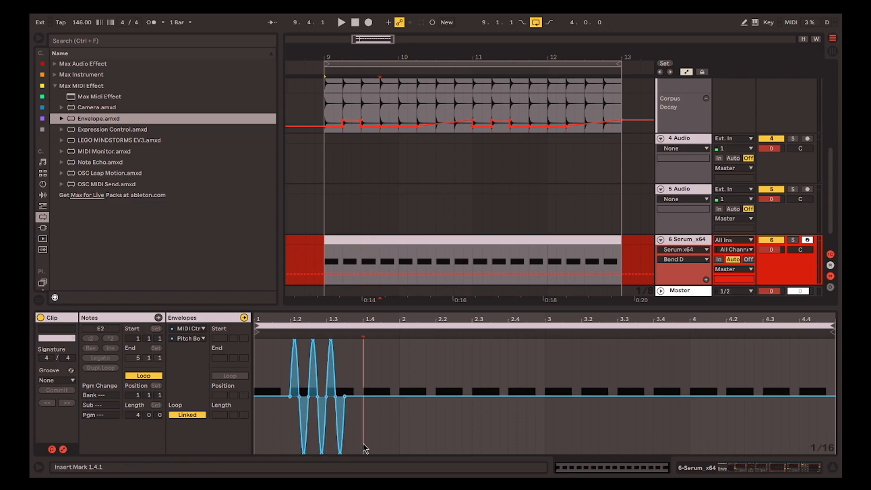
# - Compress the three pitch bend cycles between 1.2 and 1.3, scale them into a shallow wave near maximum and audition the result
pyautogui.moveTo(345, 360); pyautogui.dragTo(291, 362)
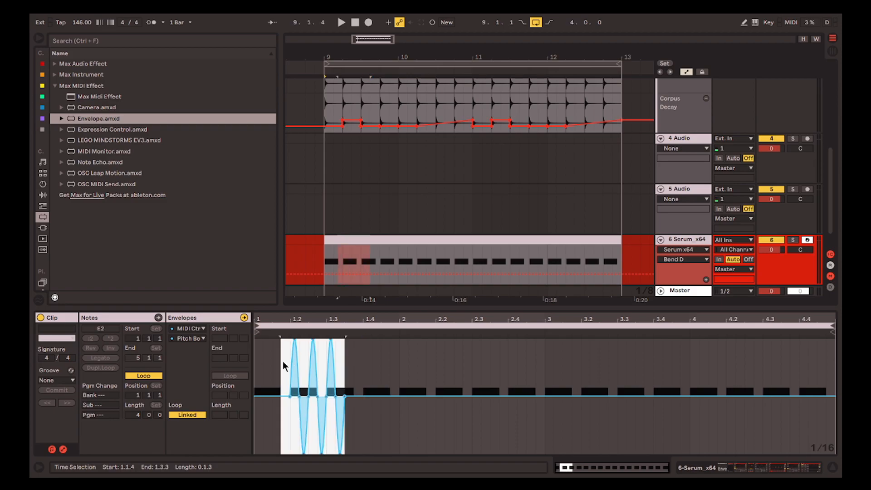
pyautogui.moveTo(345, 395); pyautogui.dragTo(325, 396)
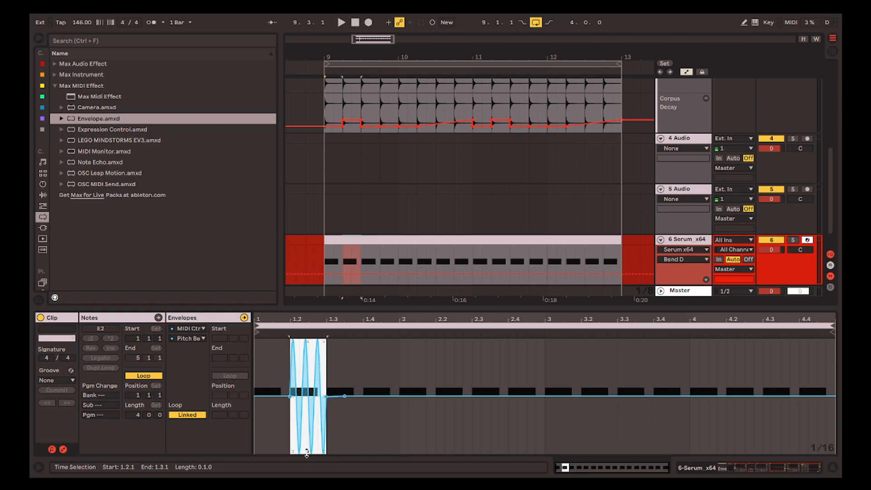
pyautogui.moveTo(307, 440); pyautogui.dragTo(307, 412)
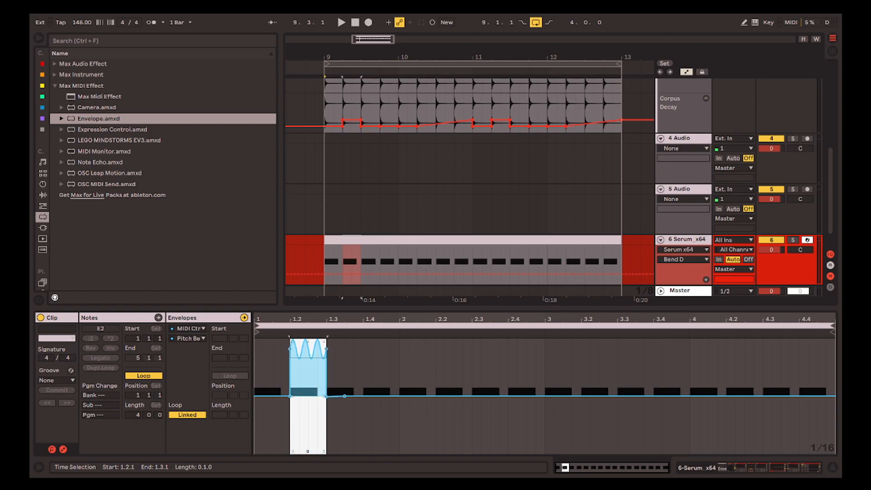
pyautogui.press('z')
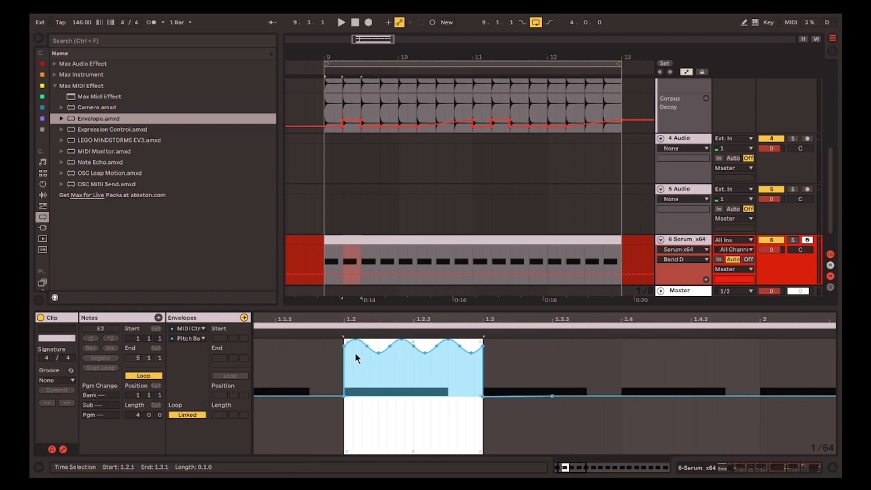
pyautogui.press('space')
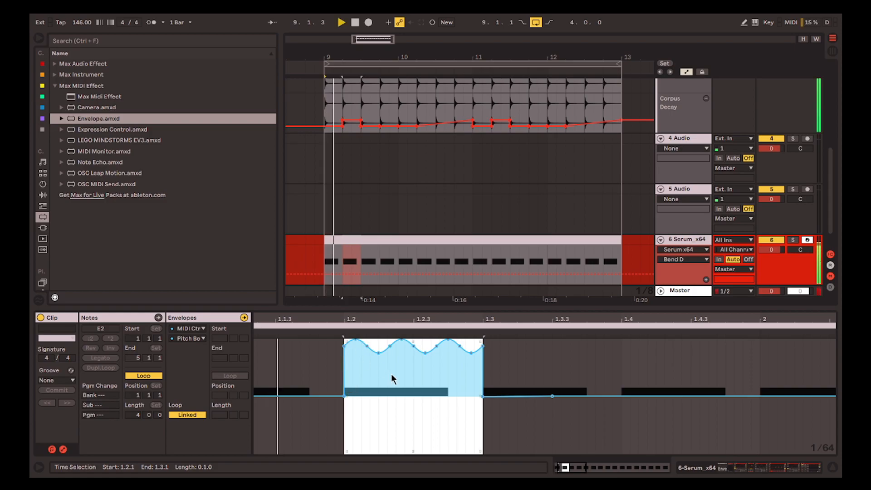
pyautogui.moveTo(413, 450); pyautogui.dragTo(413, 450)
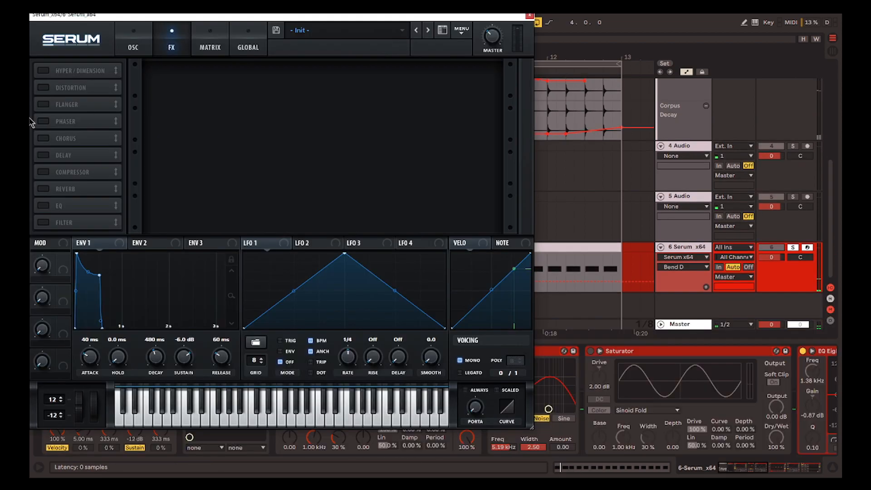
# - Enable Serum's Tube distortion, reduce its drive, set the master volume to 64% and close the window
pyautogui.click(49, 87)
pyautogui.moveTo(402, 79); pyautogui.dragTo(419, 109)
pyautogui.moveTo(489, 43); pyautogui.dragTo(492, 5)
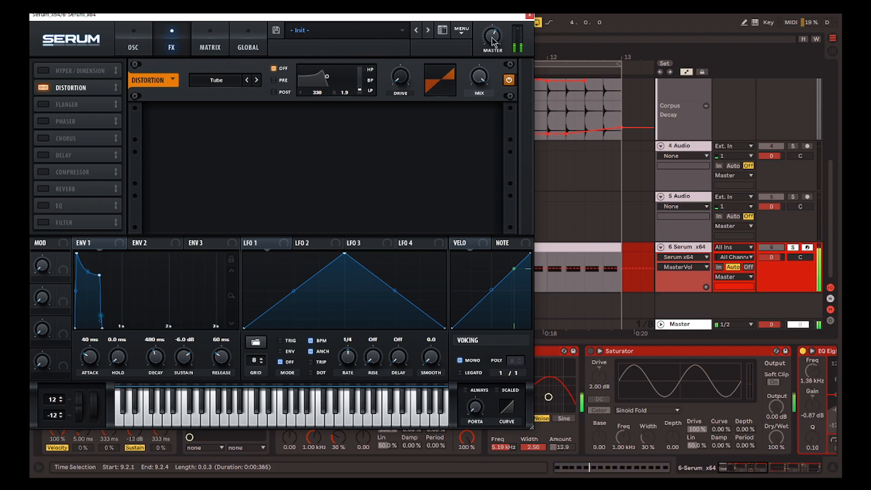
pyautogui.moveTo(492, 37); pyautogui.dragTo(493, 41)
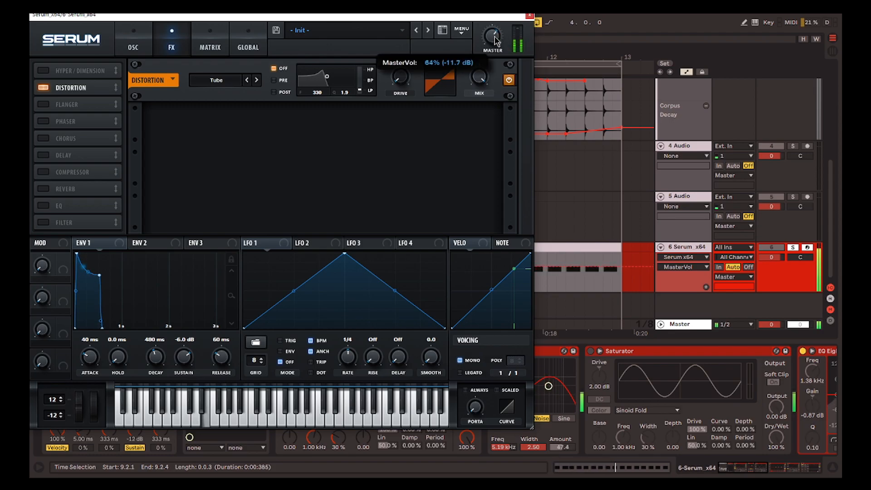
pyautogui.click(529, 15)
# - Move the EQ Eight behind the Digital Clip Saturator and set band 2 to 141 Hz, -13.8 dB and Q 0.51
pyautogui.click(788, 472)
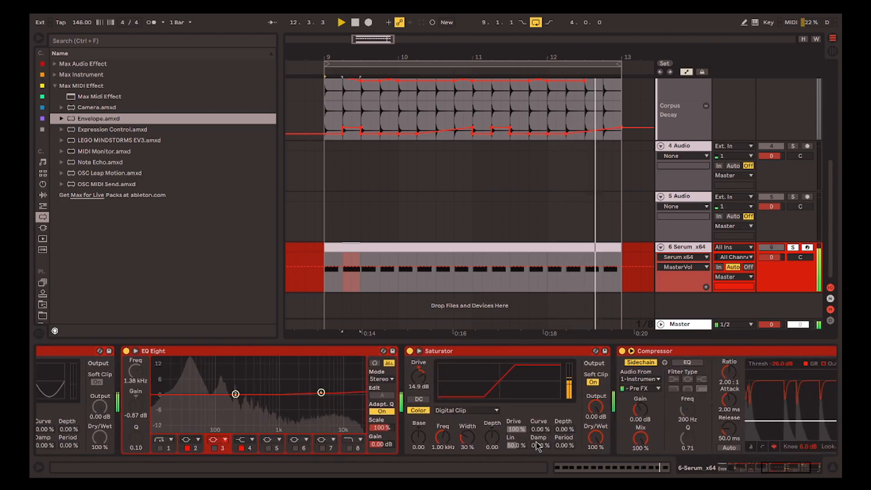
pyautogui.moveTo(225, 356); pyautogui.dragTo(612, 357)
pyautogui.moveTo(448, 394); pyautogui.dragTo(438, 426)
pyautogui.moveTo(356, 449); pyautogui.dragTo(356, 455)
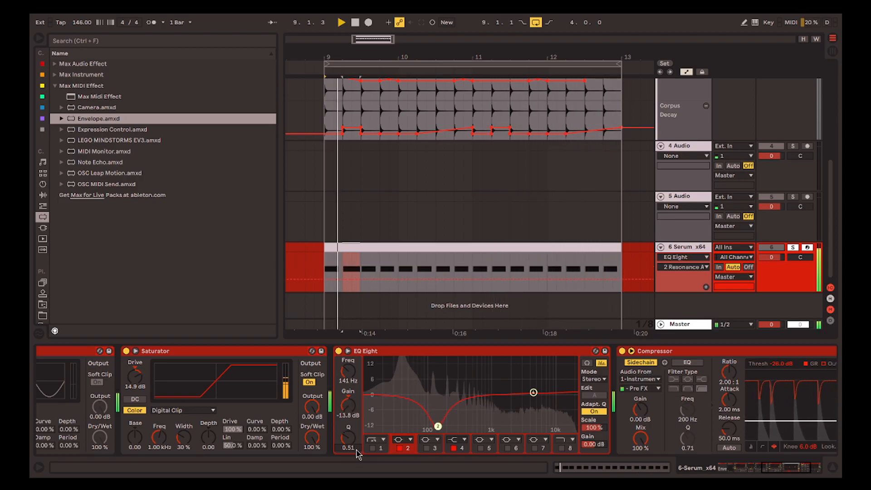
# - Change EQ Eight band 2's filter type and move the band to a higher frequency with a shallower cut
pyautogui.click(404, 439)
pyautogui.click(399, 405)
pyautogui.moveTo(438, 426); pyautogui.dragTo(456, 413)
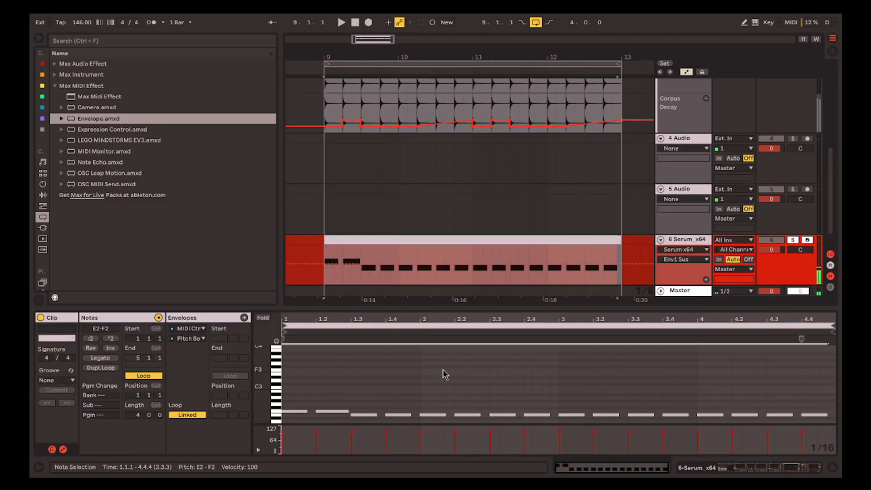
# - Transpose all notes of the Serum clip up two semitones to F#2-G2 and play it back
pyautogui.press('Up')
pyautogui.press('Up')
pyautogui.press('space')
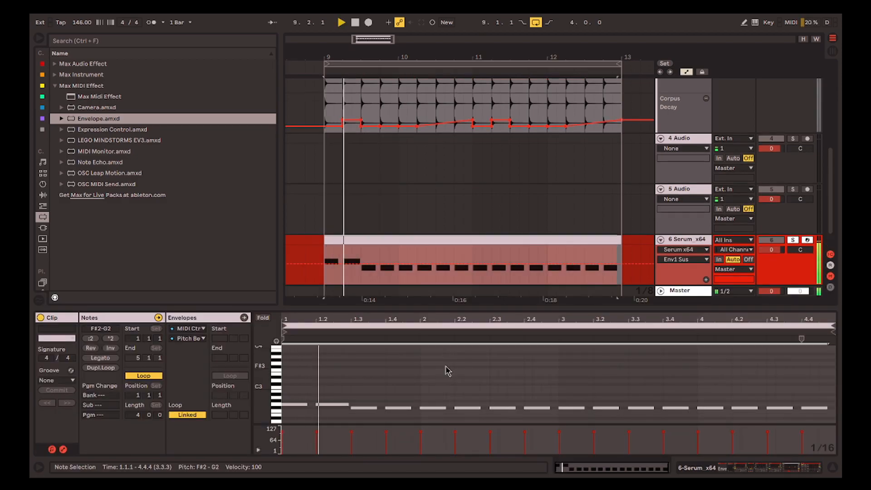
# - Raise the four notes in bar 3 of the clip to G2 and lower the four bar 4 notes by two semitones
pyautogui.moveTo(571, 407); pyautogui.dragTo(640, 404)
pyautogui.moveTo(676, 407); pyautogui.dragTo(675, 403)
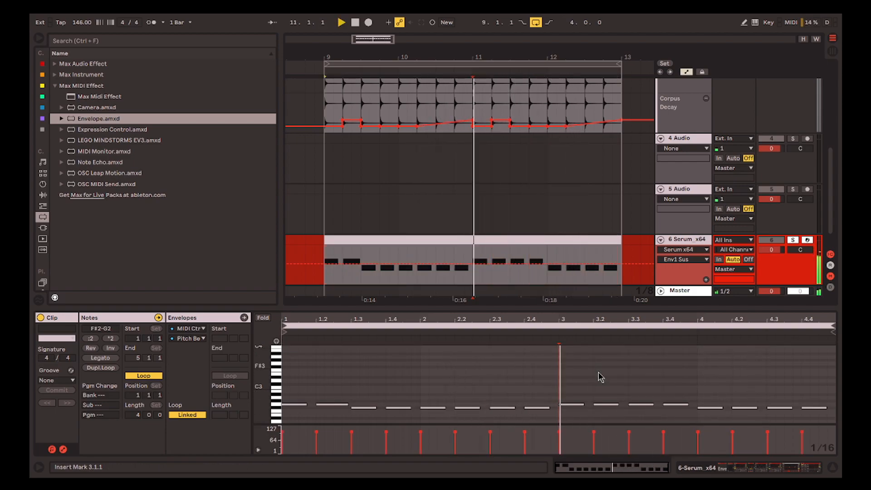
pyautogui.moveTo(722, 394); pyautogui.dragTo(837, 421)
pyautogui.press('Down')
pyautogui.press('Down')
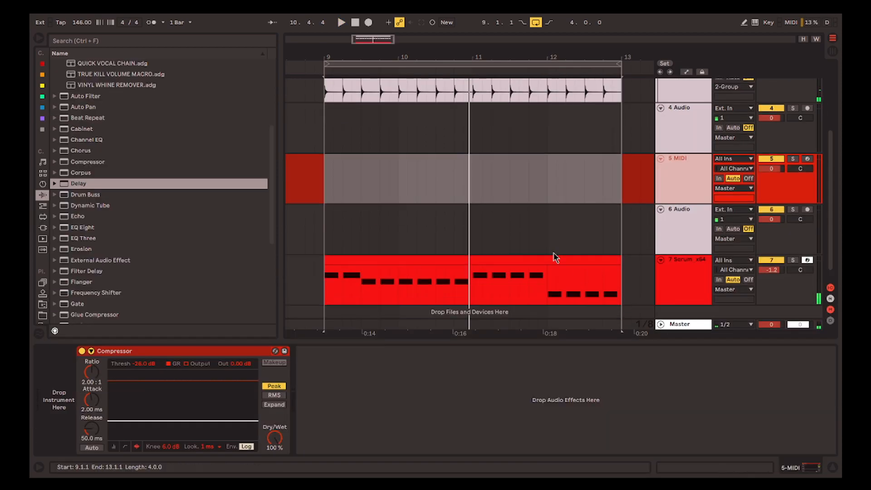
# - Copy the Serum track's MIDI clip onto MIDI track 5
pyautogui.moveTo(552, 254); pyautogui.dragTo(561, 191)
pyautogui.scroll(2, 565, 231)
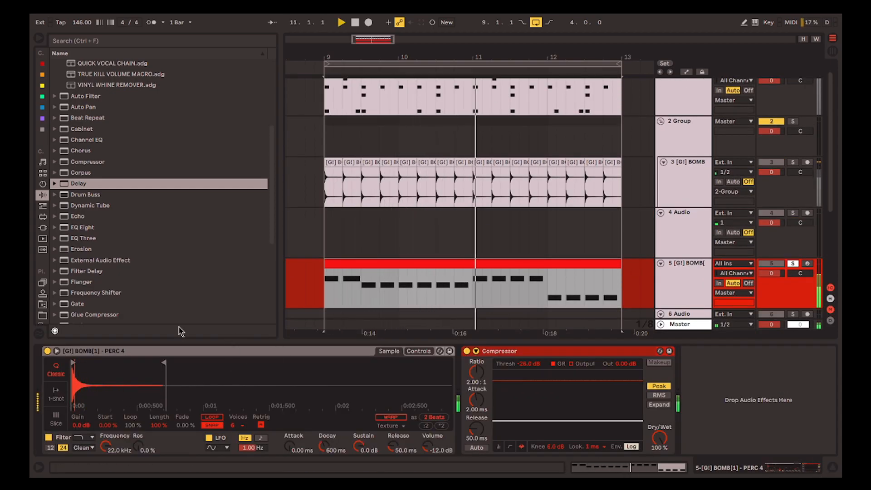
# - Insert a default Saturator between the PERC 4 Simpler and the Compressor on track 5
pyautogui.scroll(-5, 141, 295)
pyautogui.click(97, 273)
pyautogui.moveTo(88, 264); pyautogui.dragTo(490, 399)
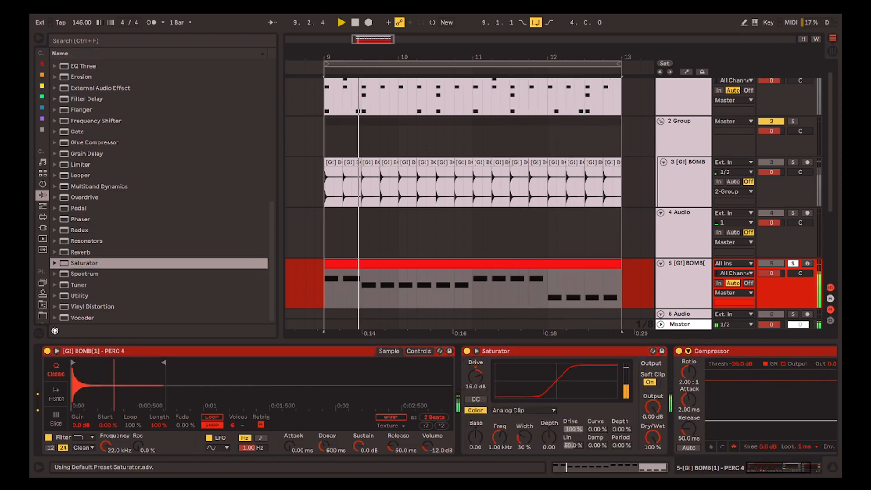
# - Insert a Vocoder between the PERC 4 Simpler and the Saturator and set its carrier to Pitch Tracking
pyautogui.scroll(-3, 463, 286)
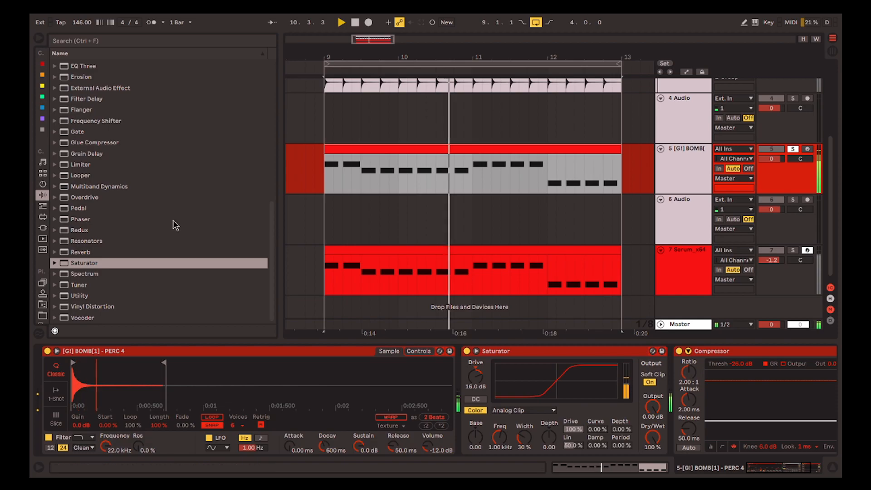
pyautogui.moveTo(84, 318); pyautogui.dragTo(496, 394)
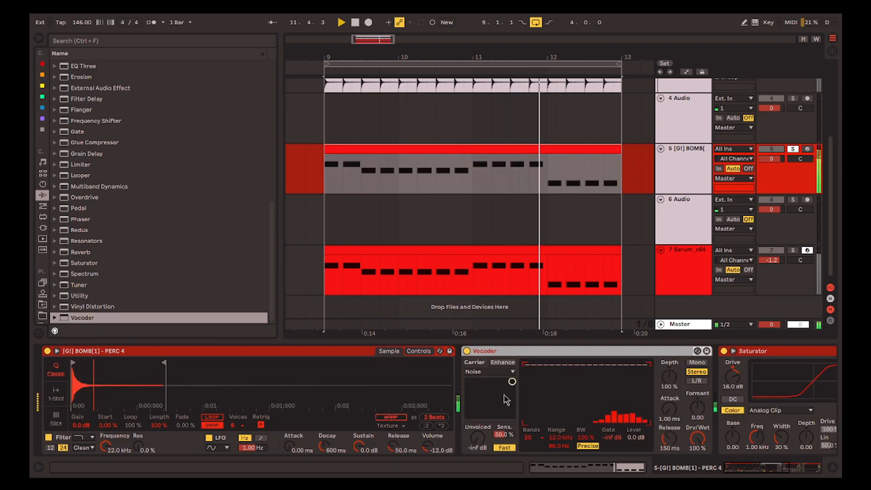
pyautogui.click(512, 373)
pyautogui.click(487, 405)
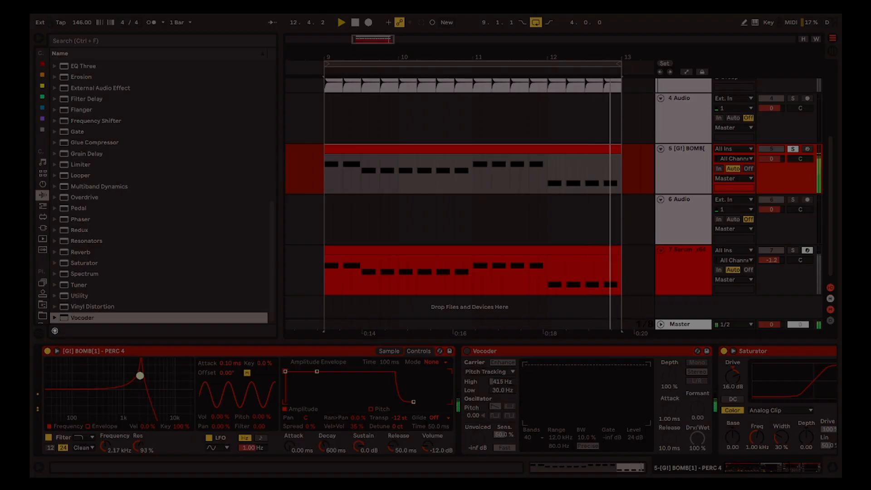
# - Turn on the Vocoder, widen its bandwidth and raise the pitch-tracking high limit to 2.79 kHz
pyautogui.click(467, 351)
pyautogui.moveTo(502, 381); pyautogui.dragTo(502, 394)
pyautogui.moveTo(586, 437); pyautogui.dragTo(586, 403)
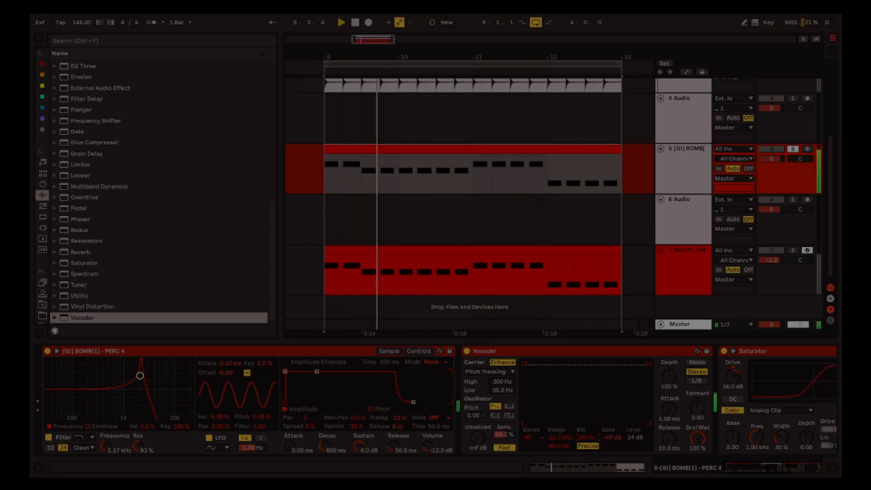
pyautogui.moveTo(507, 383); pyautogui.dragTo(512, 388)
# - With the Saturator bypassed, raise the Simpler filter's resonance slightly and increase the Vocoder's formant
pyautogui.click(724, 351)
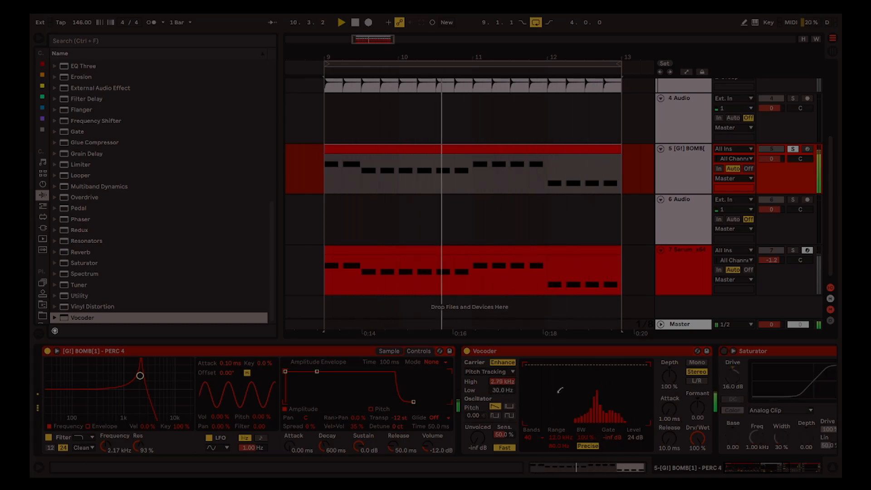
pyautogui.moveTo(140, 376); pyautogui.dragTo(141, 371)
pyautogui.moveTo(697, 408); pyautogui.dragTo(697, 366)
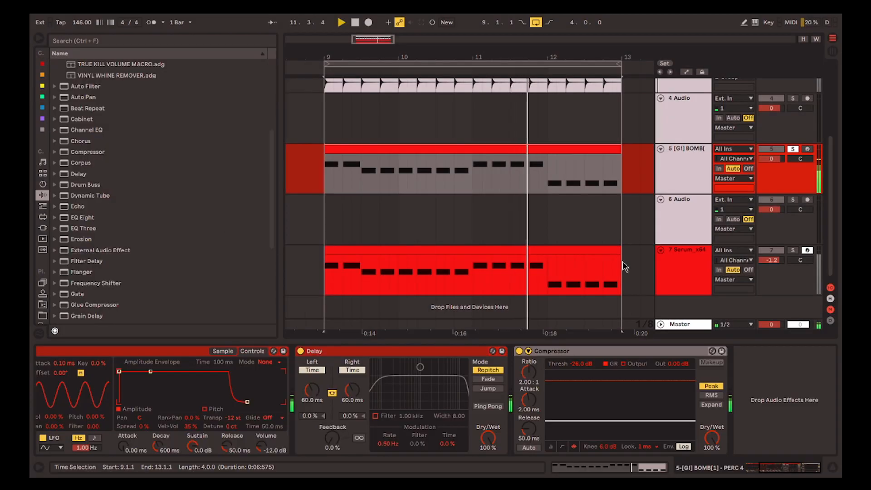
# - Copy the Corpus from track 3's effect chain and paste it after the Delay on track 5
pyautogui.scroll(3, 624, 268)
pyautogui.click(662, 145)
pyautogui.scroll(5, 404, 431)
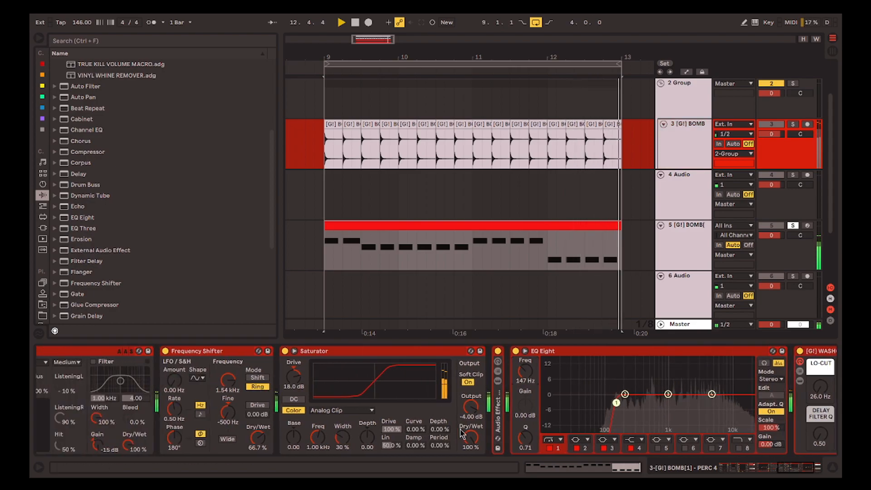
pyautogui.click(660, 262)
pyautogui.click(423, 351)
pyautogui.click(592, 351)
pyautogui.hotkey('ctrl', 'v')
pyautogui.scroll(-4, 605, 379)
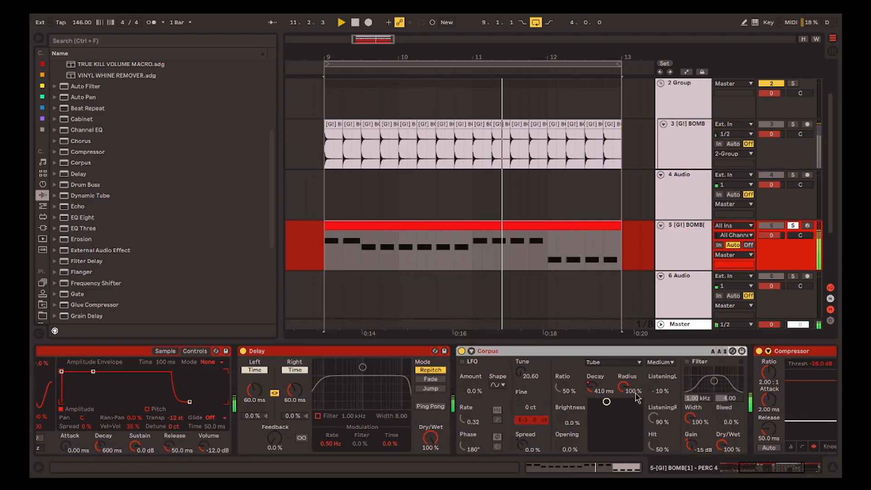
# - Delete the Corpus decay automation, compare the Pipe resonator with Tube, and settle on Tube with the decay at about 294 ms
pyautogui.rightClick(514, 391)
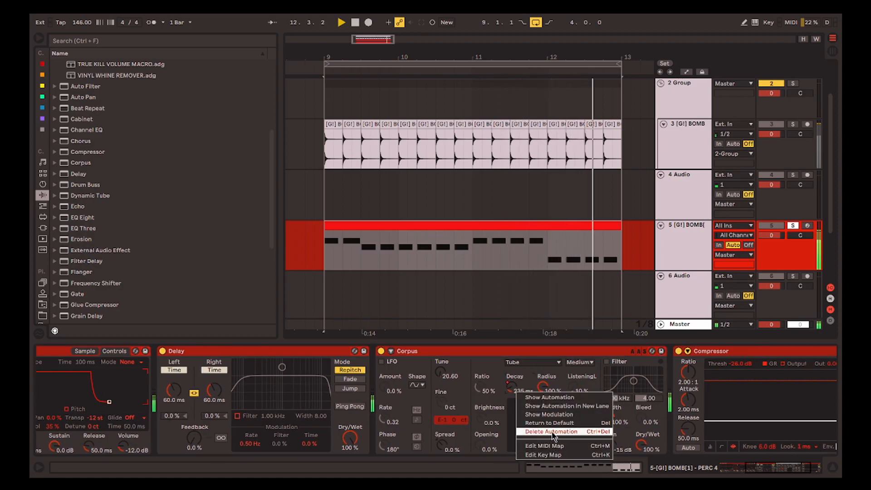
pyautogui.click(544, 430)
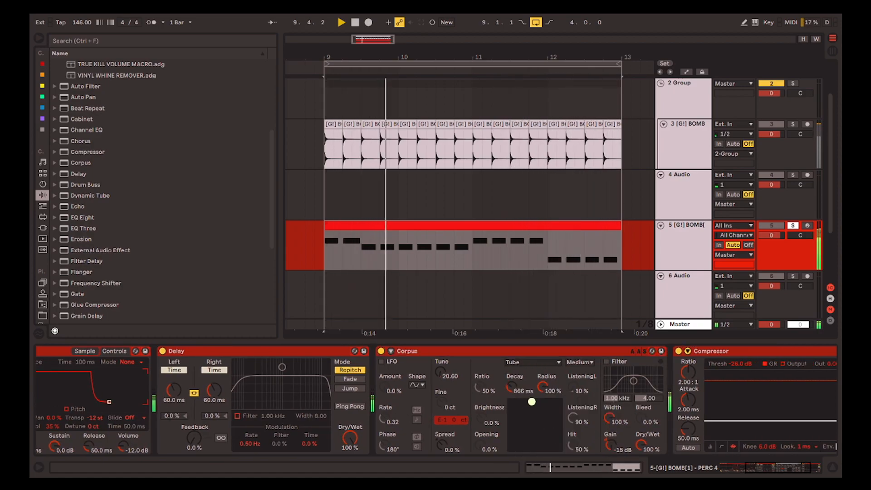
pyautogui.click(530, 362)
pyautogui.click(526, 415)
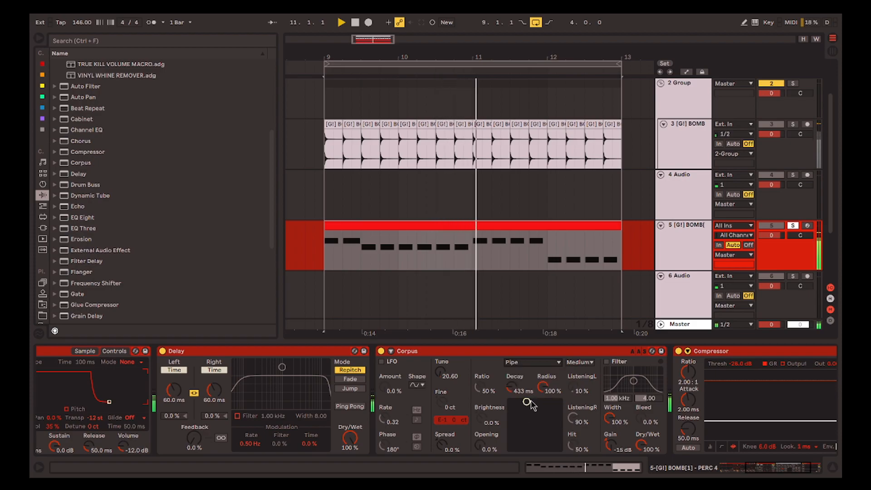
pyautogui.click(531, 362)
pyautogui.click(528, 423)
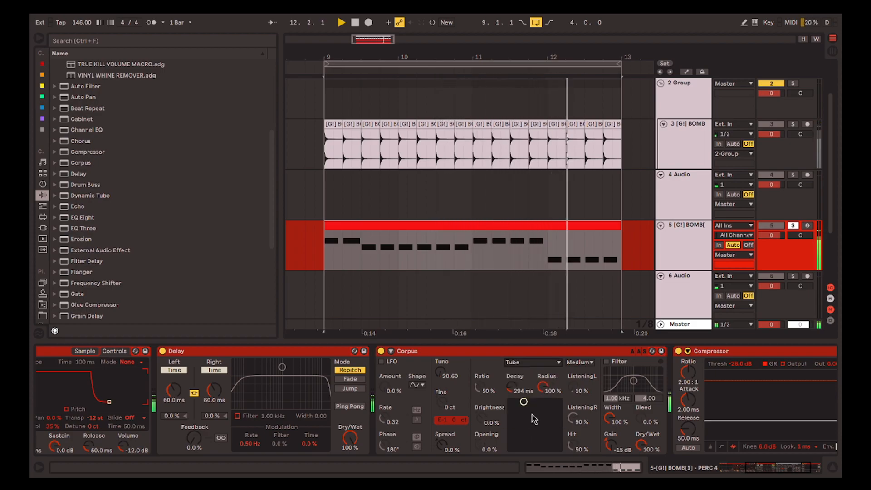
# - Insert an Erosion between the Delay and Corpus, compare its noise modes, and set it to Sine at about 6.4 kHz
pyautogui.doubleClick(93, 240)
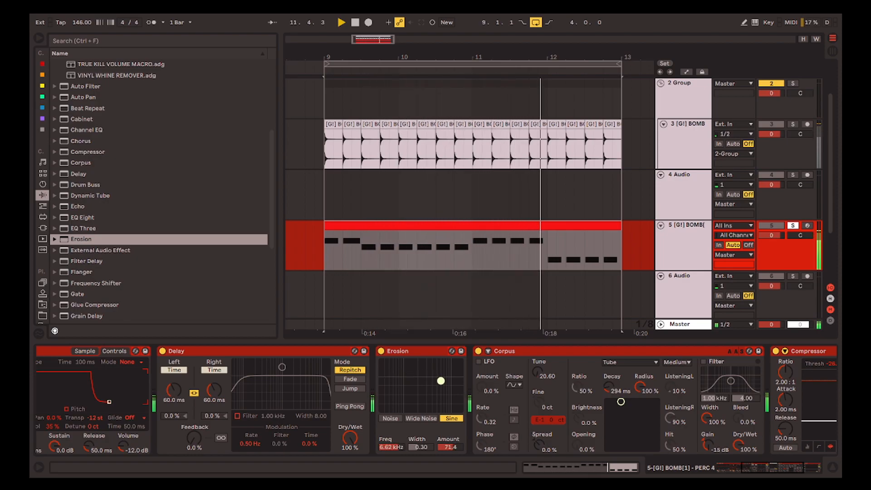
pyautogui.click(421, 418)
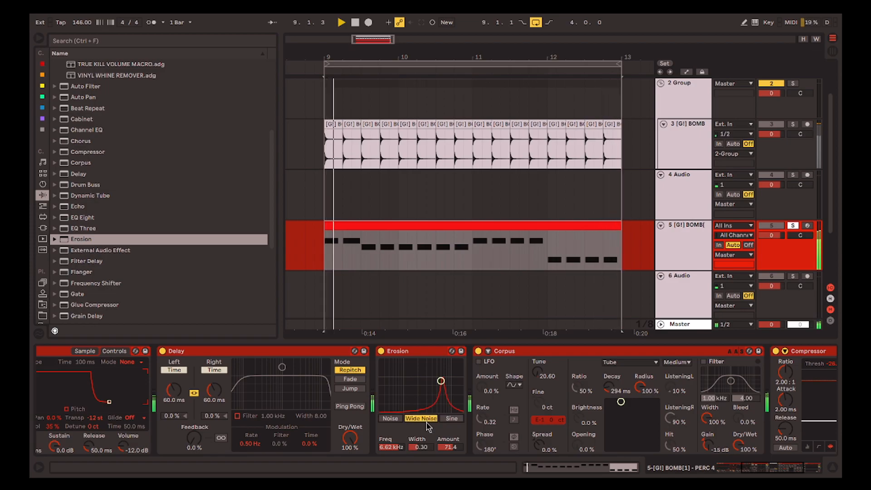
pyautogui.click(389, 418)
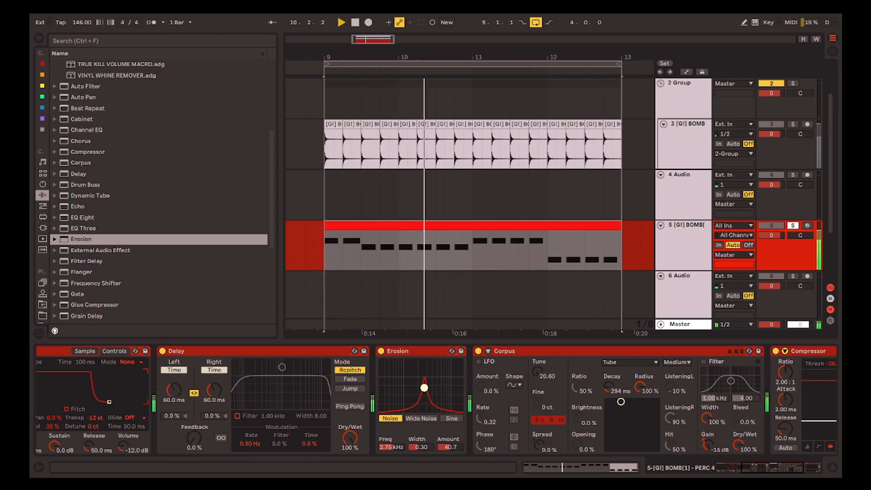
pyautogui.click(451, 418)
pyautogui.moveTo(445, 389); pyautogui.dragTo(444, 379)
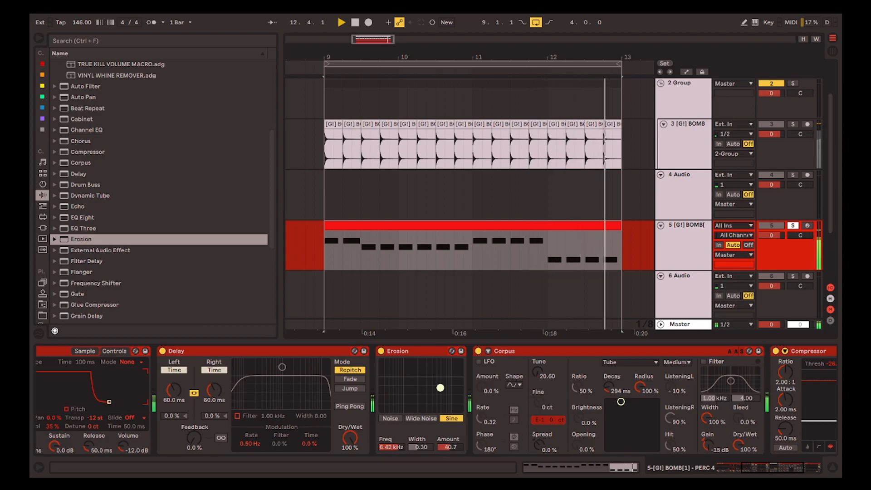
# - Duplicate the Erosion, set the copy to 13.7 kHz with amount 29.3, and raise the first Erosion's amount to 65.1
pyautogui.click(427, 351)
pyautogui.hotkey('ctrl', 'd')
pyautogui.moveTo(538, 385); pyautogui.dragTo(550, 390)
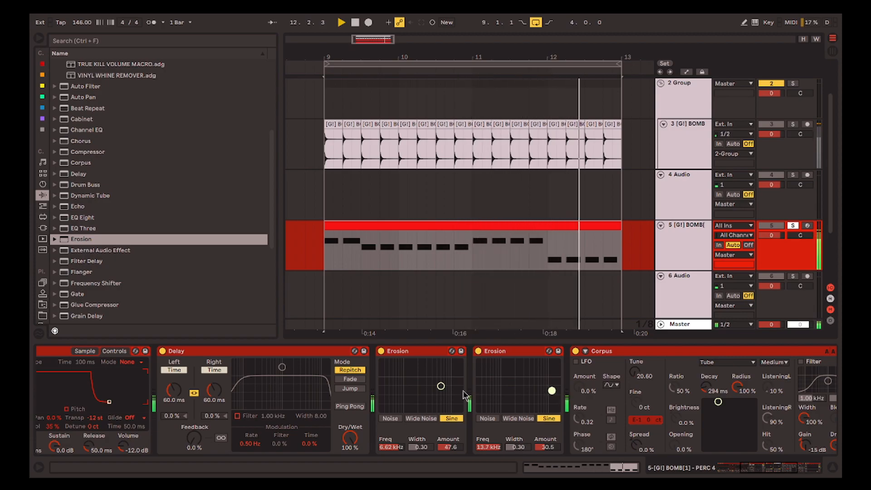
pyautogui.moveTo(459, 449); pyautogui.dragTo(459, 472)
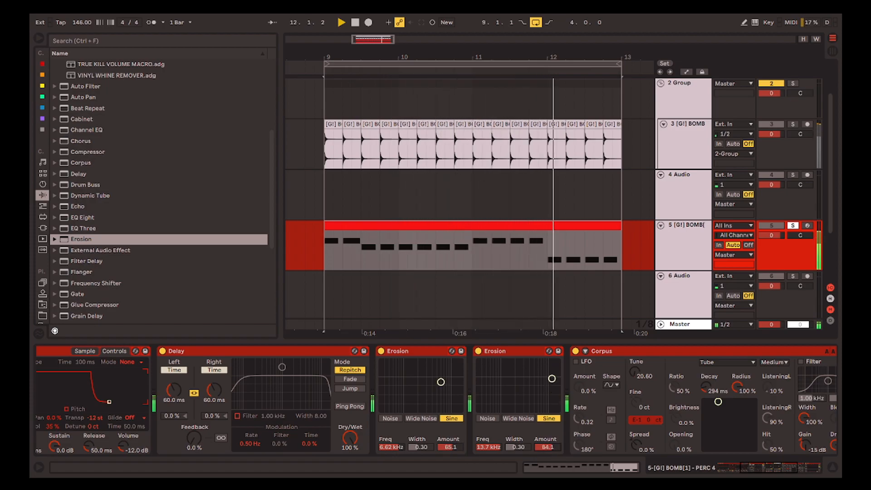
pyautogui.moveTo(547, 448); pyautogui.dragTo(547, 440)
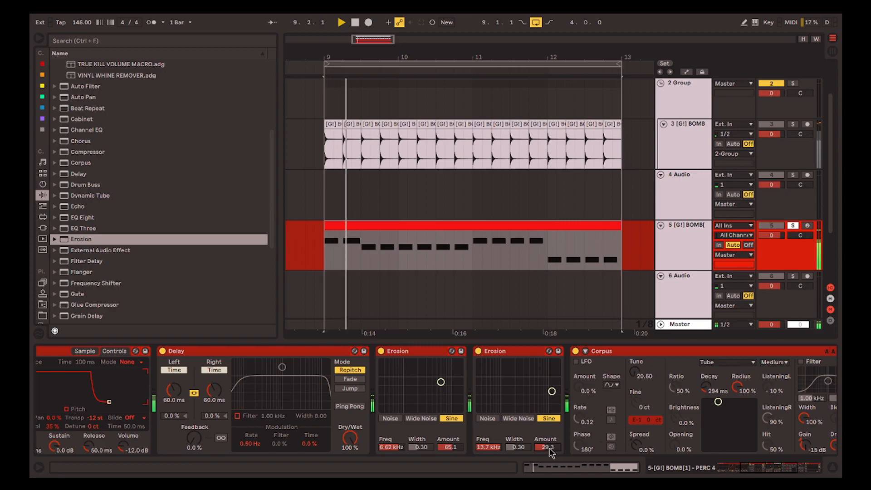
# - Insert an EQ Eight before the Corpus with a low cut at 563 Hz, and unsolo track 5
pyautogui.hscroll(2, 579, 411)
pyautogui.moveTo(93, 218); pyautogui.dragTo(574, 402)
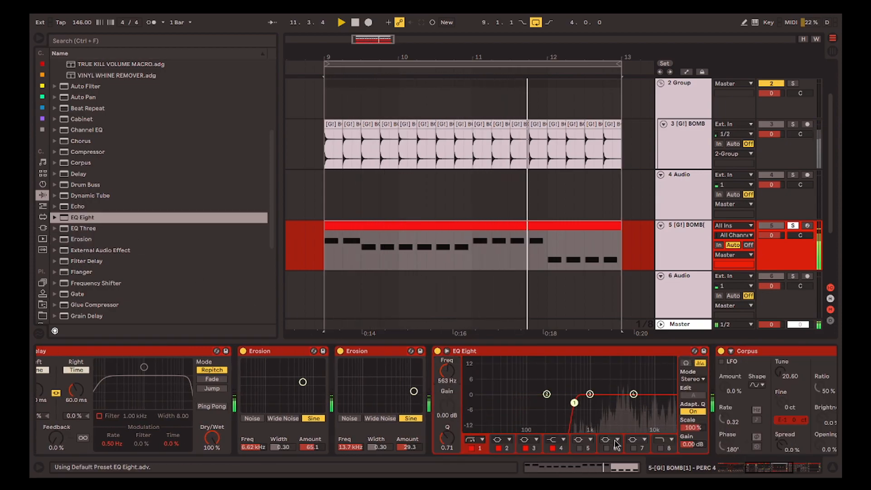
pyautogui.hscroll(1, 694, 395)
pyautogui.press('s')
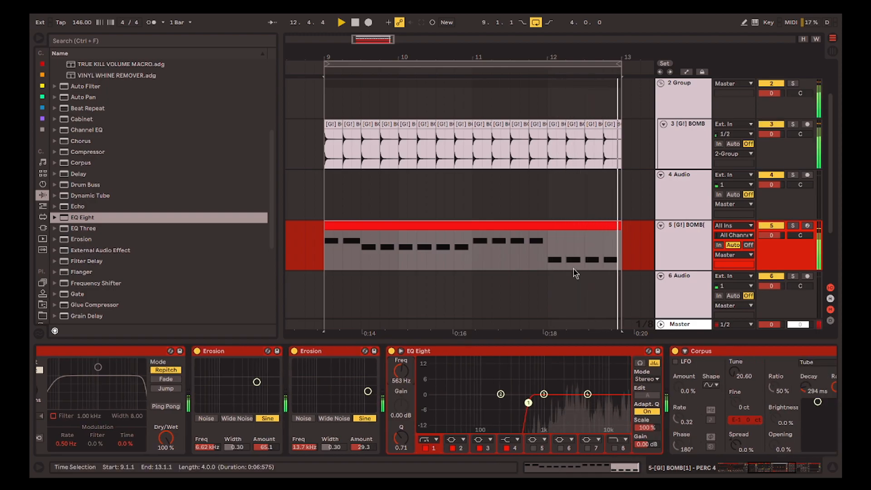
# - Switch the PERC 4 Simpler to 1-Shot, lengthen its fade-out to 373 ms and shorten the sample's end
pyautogui.hscroll(-6, 532, 421)
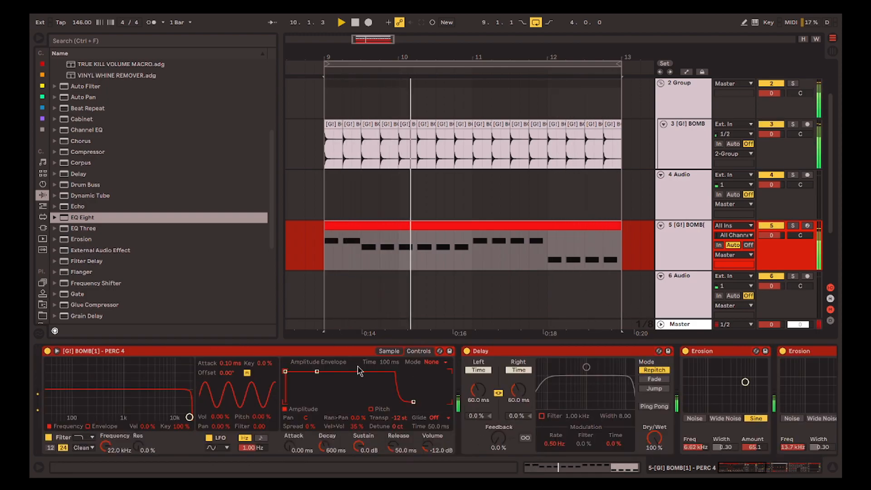
pyautogui.click(386, 351)
pyautogui.click(56, 396)
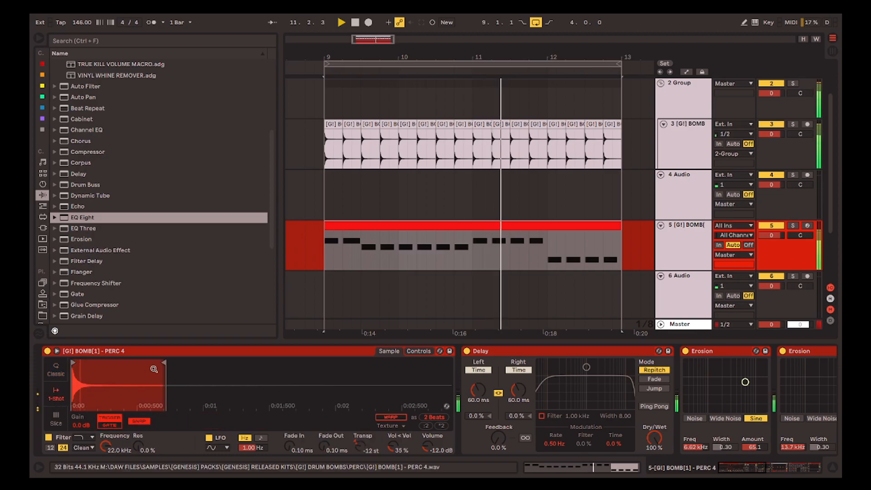
pyautogui.moveTo(333, 446); pyautogui.dragTo(332, 428)
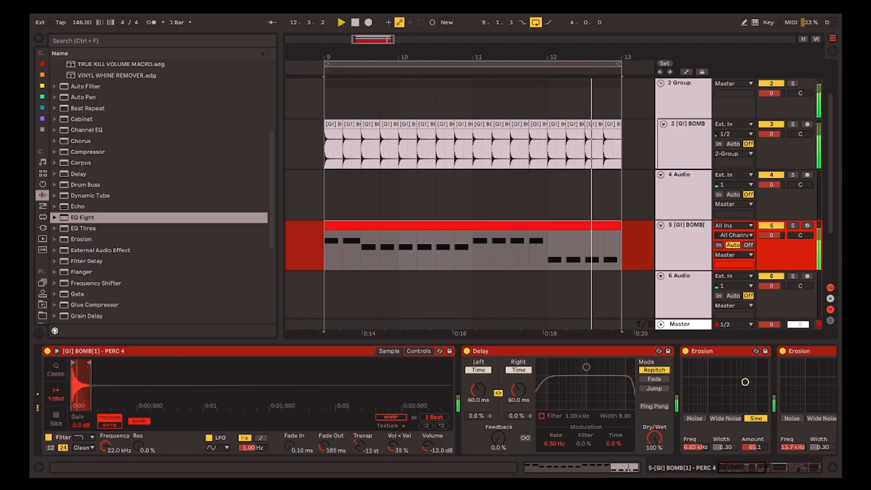
pyautogui.moveTo(154, 390)
pyautogui.mouseDown()
pyautogui.moveTo(157, 420)
pyautogui.moveTo(195, 424)
pyautogui.mouseUp()
pyautogui.moveTo(149, 362); pyautogui.dragTo(117, 360)
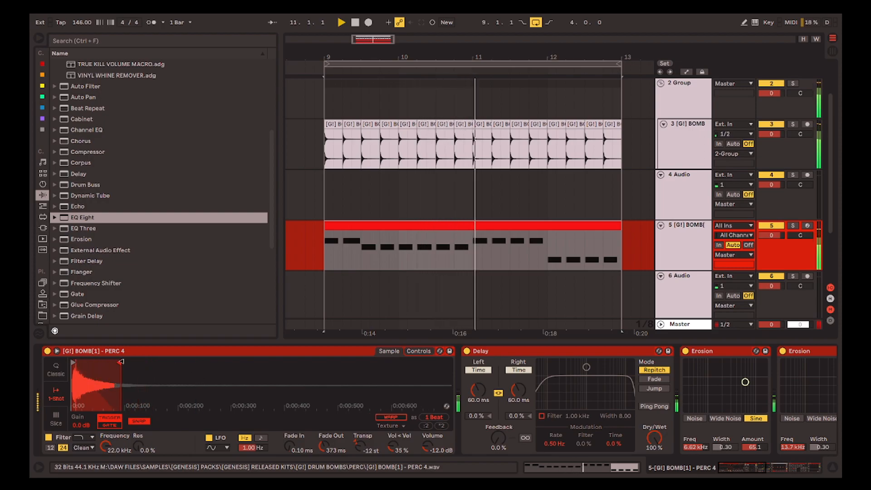
# - With track 5 soloed, transpose the Simpler to -24 st and turn off both Erosion devices
pyautogui.press('s')
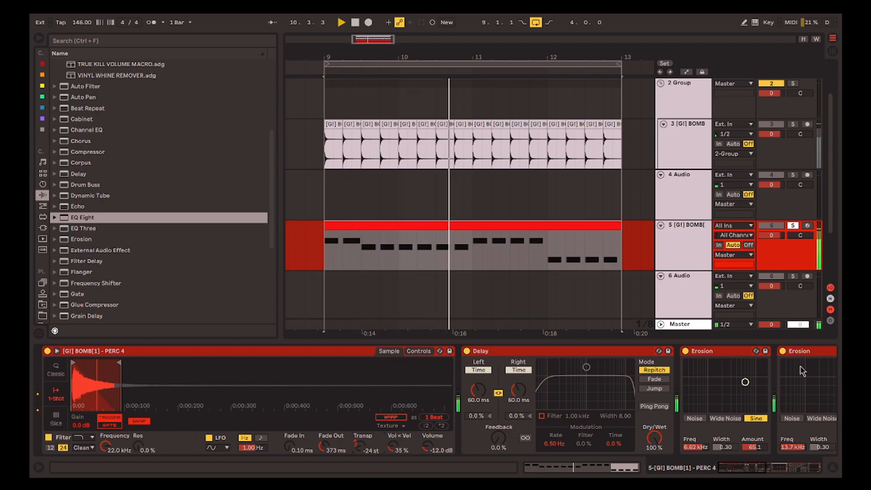
pyautogui.click(782, 351)
pyautogui.click(685, 351)
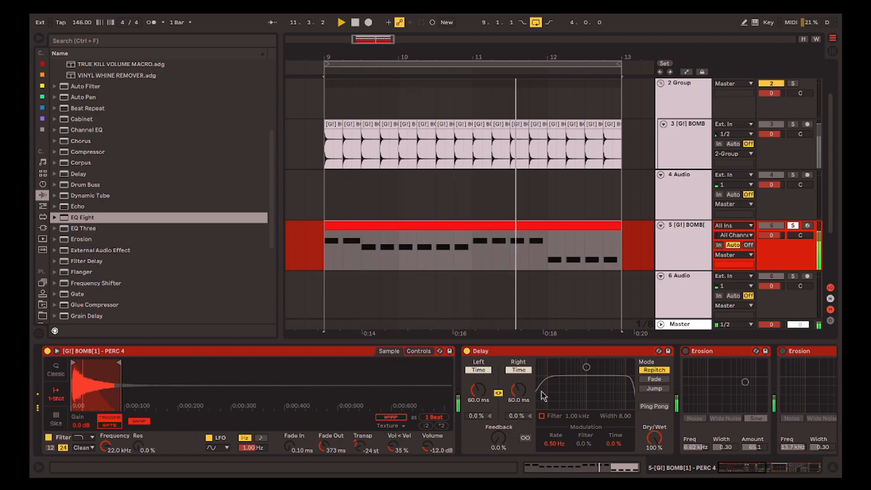
# - Set the Simpler's high-pass filter to 968 Hz with 125% resonance and switch its circuit to PRD
pyautogui.click(390, 351)
pyautogui.moveTo(188, 417); pyautogui.dragTo(123, 362)
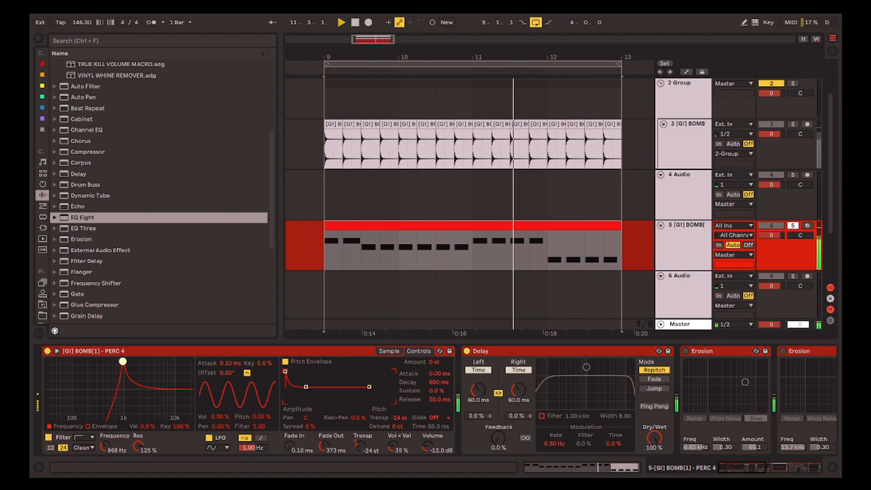
pyautogui.click(90, 448)
pyautogui.click(84, 439)
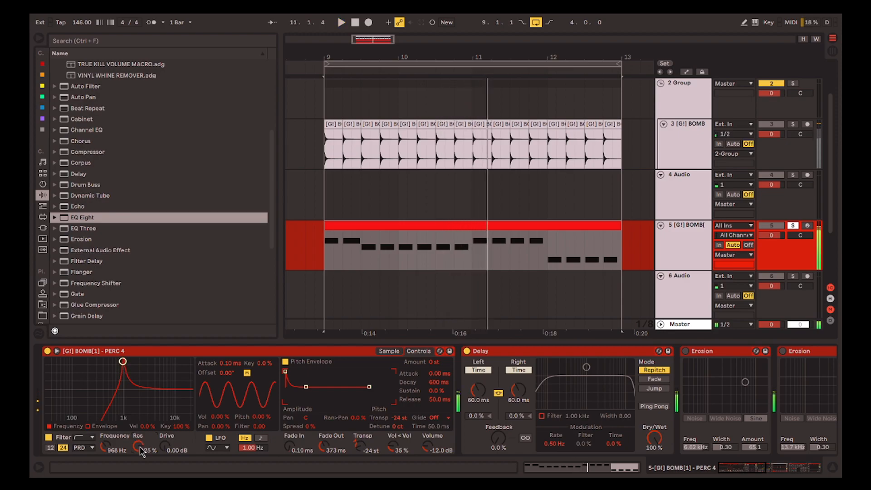
# - Trim the Simpler sample to a very short region that starts slightly after the initial transient
pyautogui.click(389, 351)
pyautogui.moveTo(124, 364)
pyautogui.mouseDown()
pyautogui.moveTo(89, 365)
pyautogui.moveTo(85, 404)
pyautogui.mouseUp()
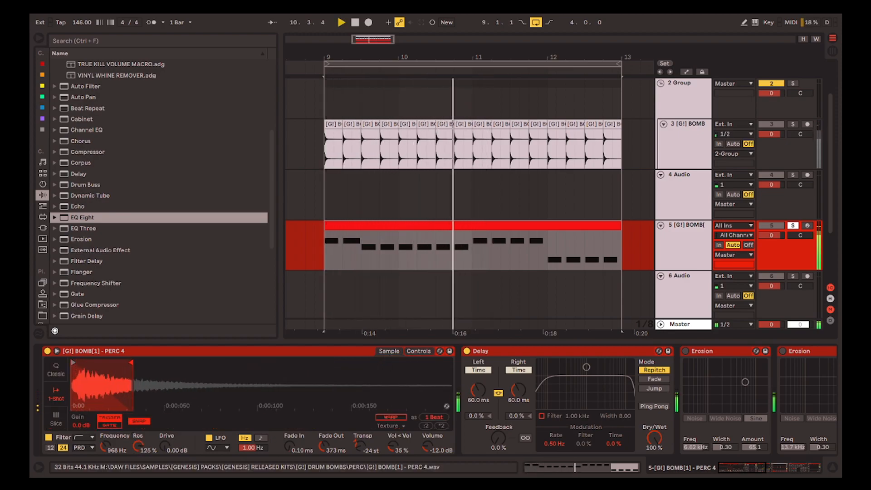
pyautogui.moveTo(130, 366)
pyautogui.mouseDown()
pyautogui.moveTo(92, 366)
pyautogui.moveTo(172, 363)
pyautogui.moveTo(163, 365)
pyautogui.mouseUp()
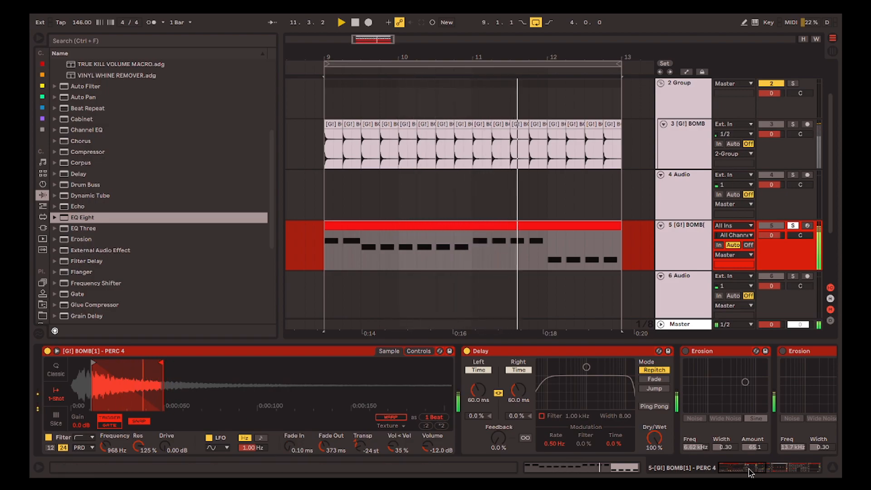
# - Compare Pipe with Tube on the Corpus, keep Tube with a 159 ms decay, and check the sound with the Corpus bypassed
pyautogui.scroll(-10, 447, 413)
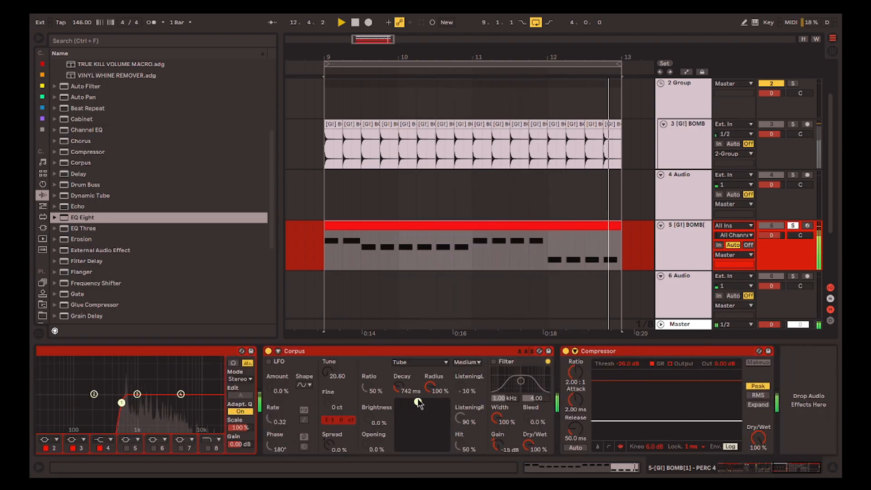
pyautogui.click(419, 362)
pyautogui.click(410, 412)
pyautogui.moveTo(410, 421); pyautogui.dragTo(401, 421)
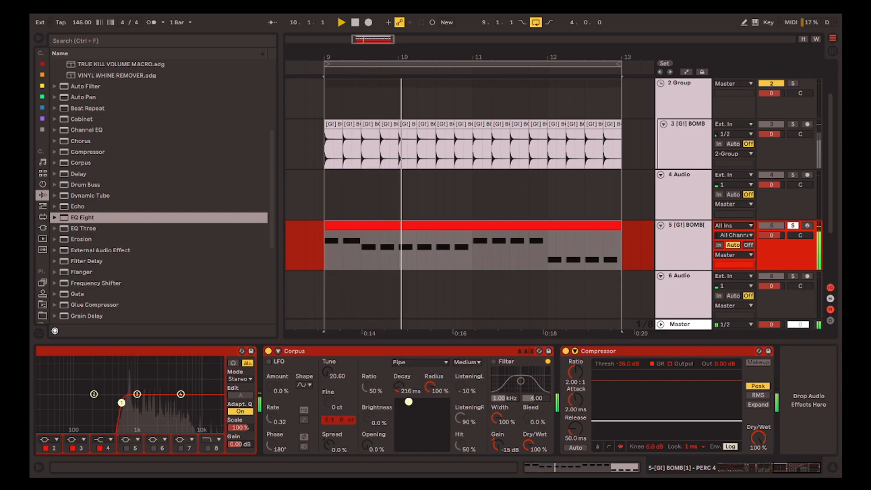
pyautogui.click(416, 362)
pyautogui.click(411, 418)
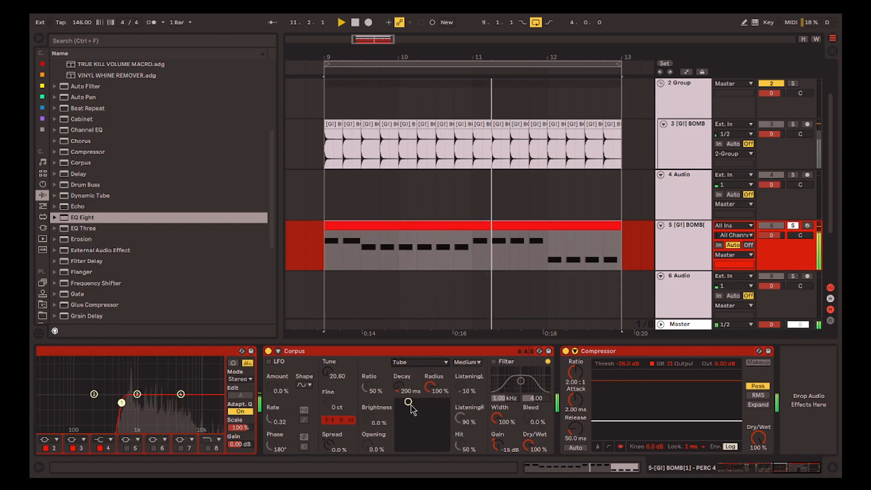
pyautogui.click(268, 351)
pyautogui.click(268, 351)
# - Insert the [G!] ENNEADECAGON B rack between the Corpus and the Compressor
pyautogui.scroll(-5, 124, 287)
pyautogui.scroll(9, 124, 288)
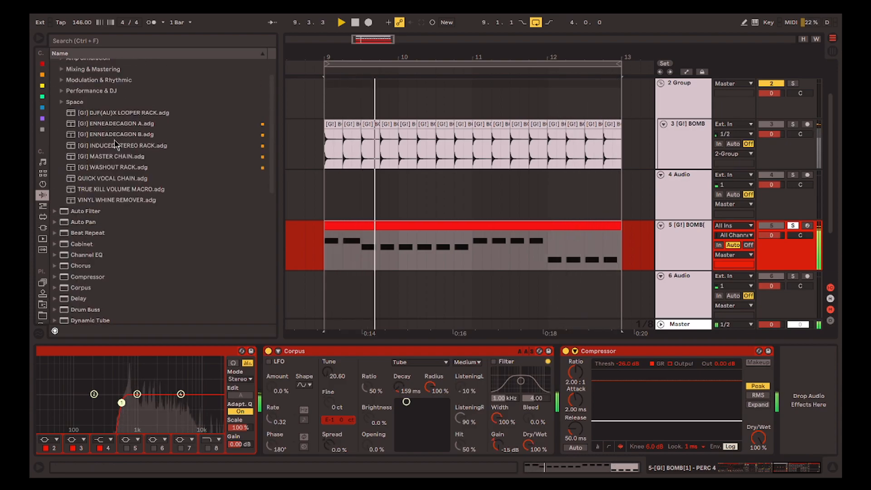
pyautogui.click(114, 176)
pyautogui.press('Up')
pyautogui.press('Up')
pyautogui.press('Up')
pyautogui.press('Up')
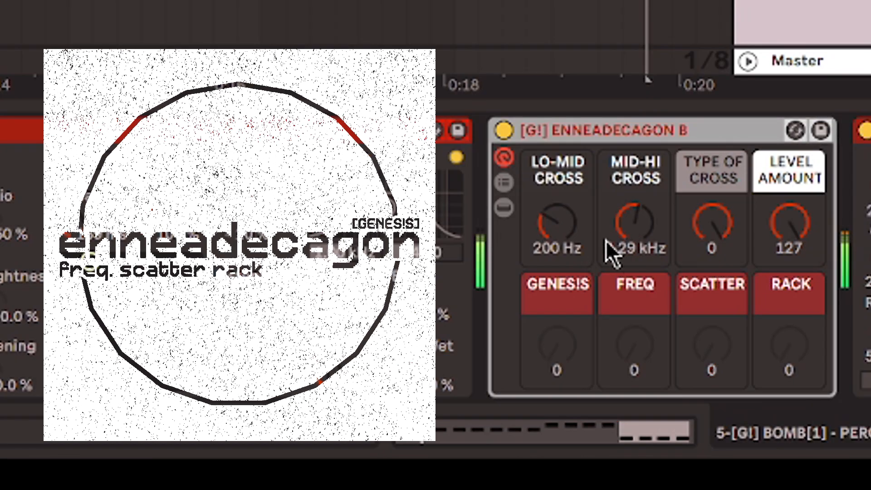
# - Set the ENNEADECAGON B crossovers to 96 Hz low-mid and 796 Hz mid-high, and boost the EQ Eight's high shelf
pyautogui.moveTo(617, 386); pyautogui.dragTo(617, 399)
pyautogui.moveTo(634, 222); pyautogui.dragTo(573, 238)
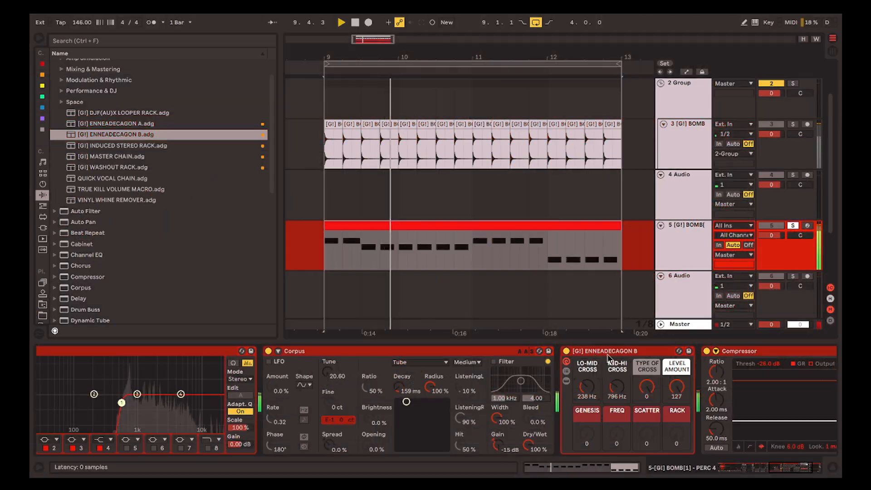
pyautogui.moveTo(587, 387); pyautogui.dragTo(587, 399)
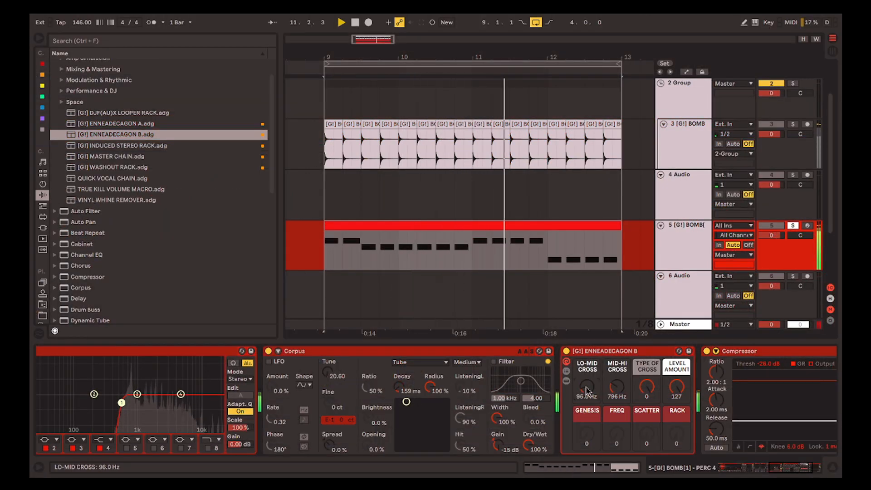
pyautogui.moveTo(181, 394); pyautogui.dragTo(170, 374)
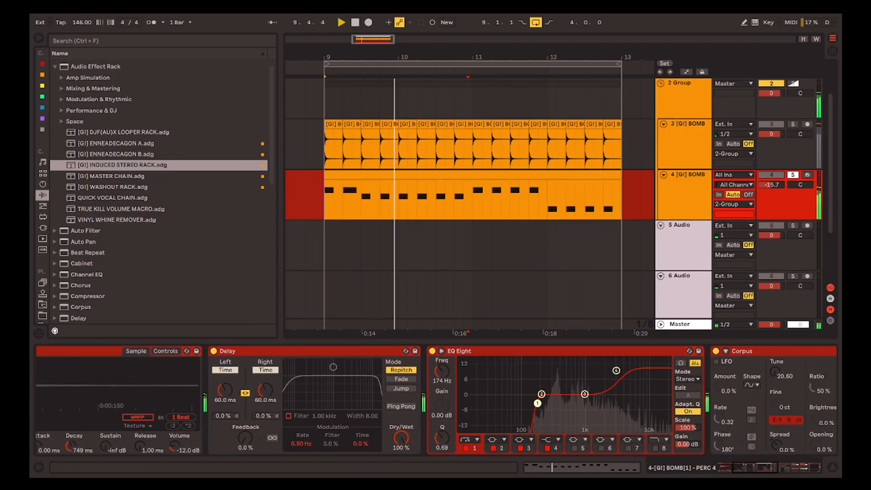
# - Insert a Saturator between the Corpus and ENNEADECAGON B and raise its drive to 18.6 dB
pyautogui.moveTo(761, 463); pyautogui.dragTo(811, 469)
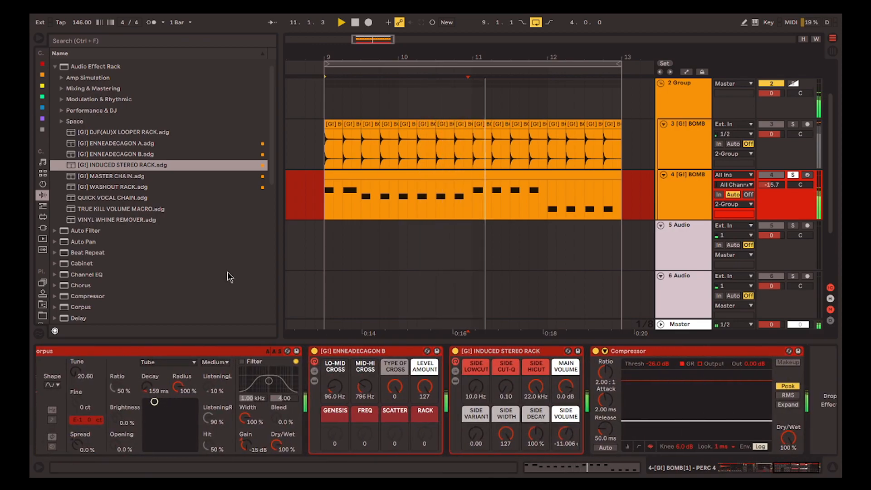
pyautogui.scroll(-10, 122, 259)
pyautogui.moveTo(122, 263); pyautogui.dragTo(393, 423)
pyautogui.moveTo(322, 376); pyautogui.dragTo(322, 348)
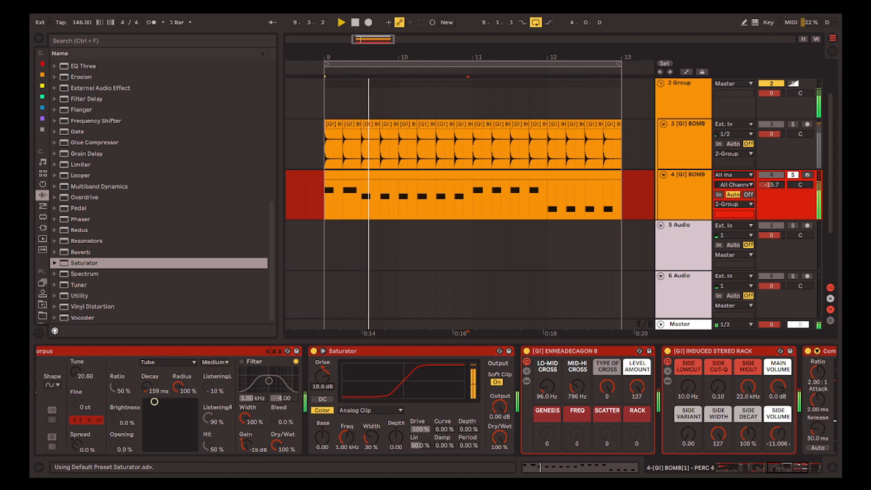
# - Set the Saturator's curve to Digital Clip and move it between the EQ Eight and the Corpus
pyautogui.hscroll(-4, 434, 401)
pyautogui.click(574, 410)
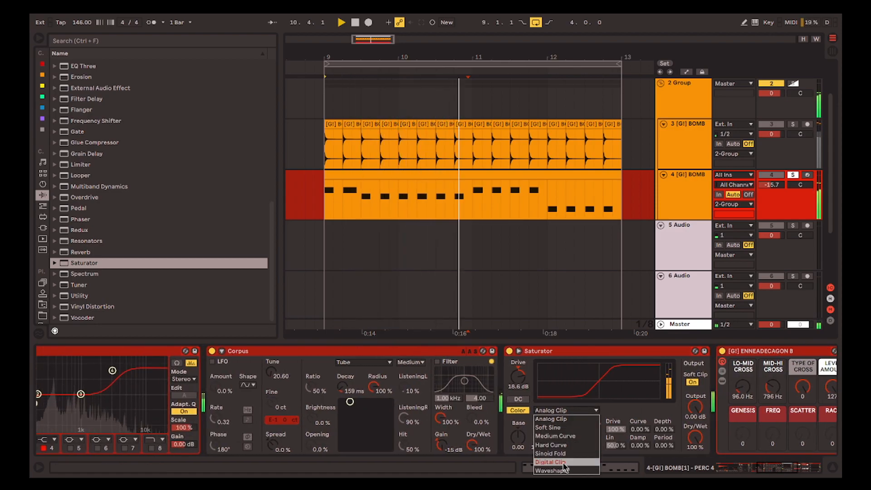
pyautogui.click(550, 462)
pyautogui.moveTo(558, 351); pyautogui.dragTo(186, 379)
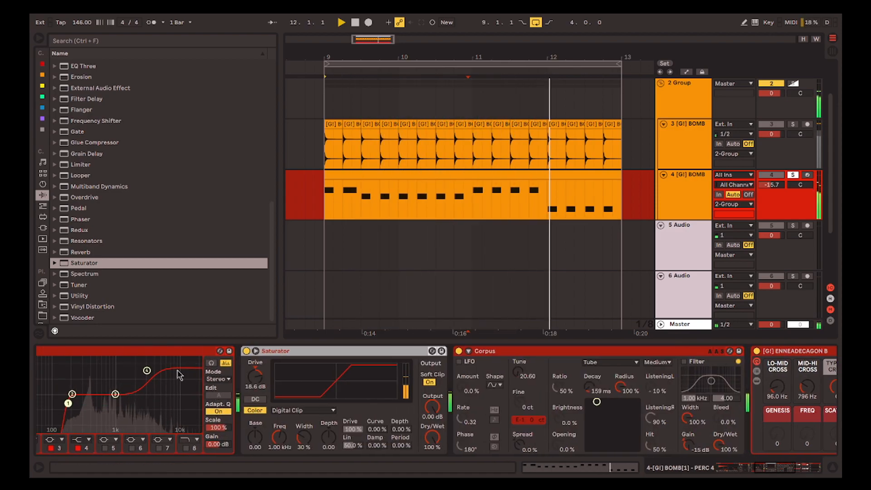
# - In the Vocoder on audio track 3, set the attack to 29.9 ms and the lower range limit to 1.80 kHz
pyautogui.hscroll(-1, 186, 379)
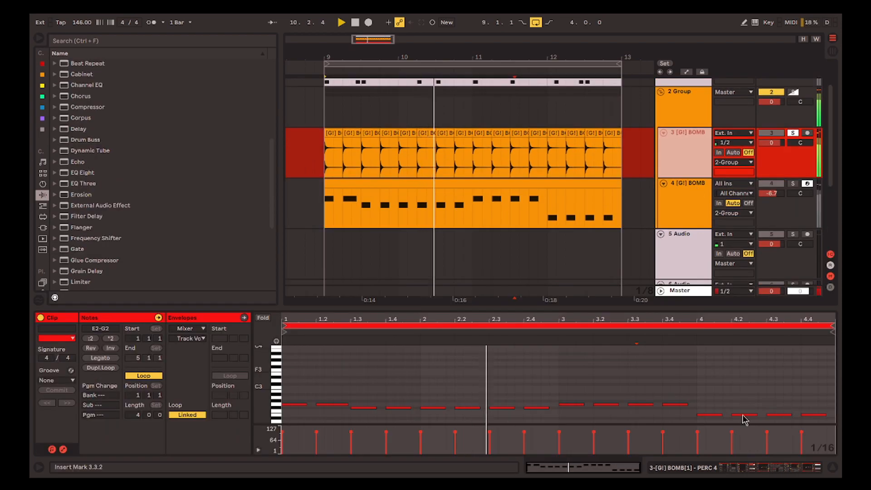
pyautogui.click(768, 467)
pyautogui.moveTo(768, 468); pyautogui.dragTo(635, 459)
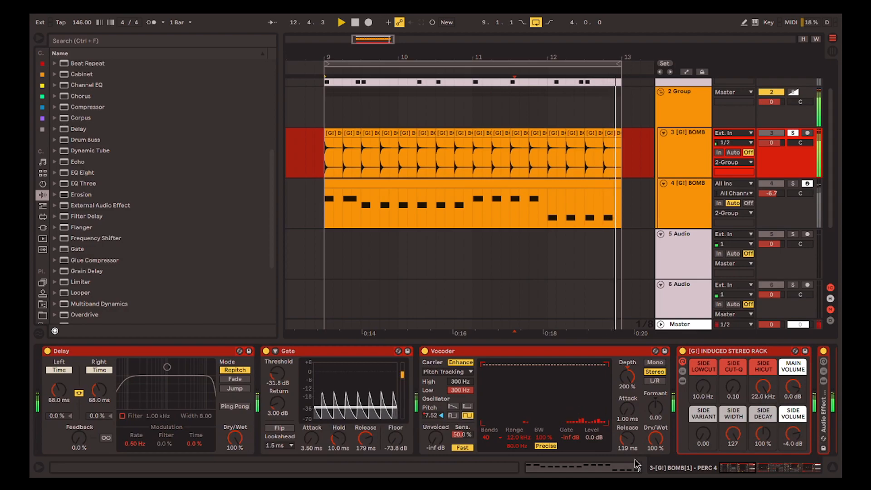
pyautogui.click(440, 415)
pyautogui.moveTo(627, 409); pyautogui.dragTo(627, 379)
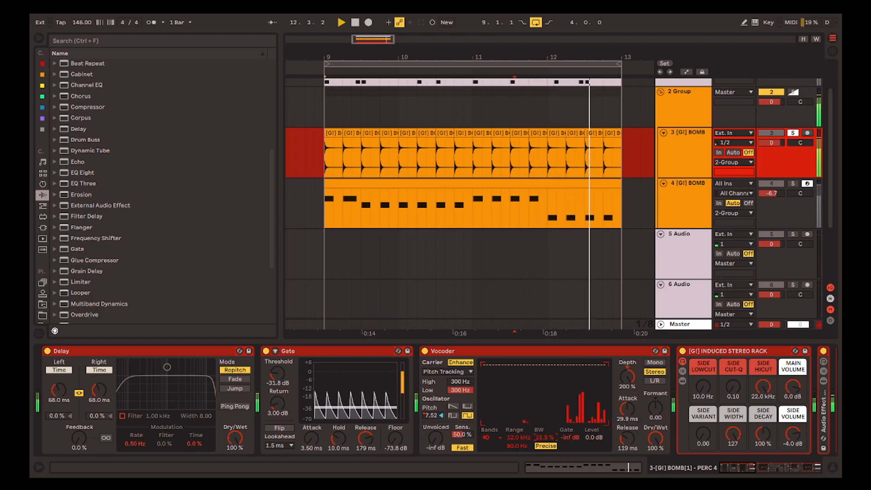
pyautogui.click(546, 446)
pyautogui.click(546, 446)
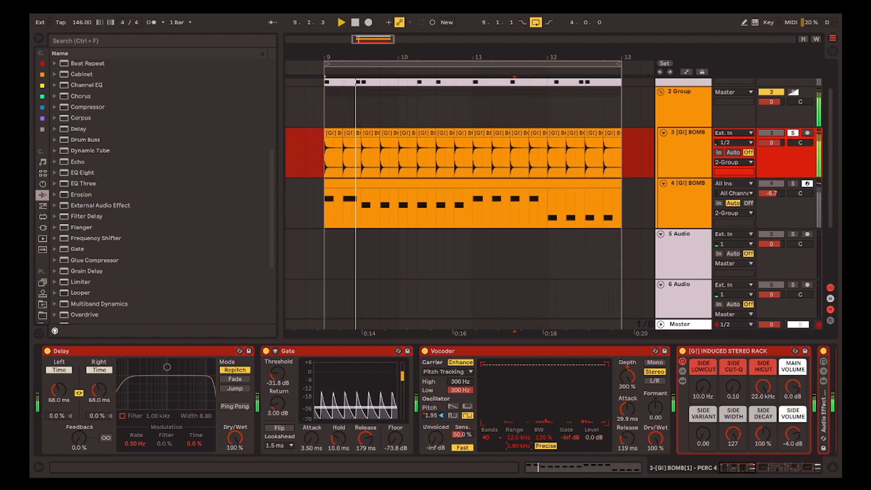
# - Turn off the solo on audio track 3 so the full arrangement plays
pyautogui.moveTo(739, 469); pyautogui.dragTo(798, 471)
pyautogui.press('s')
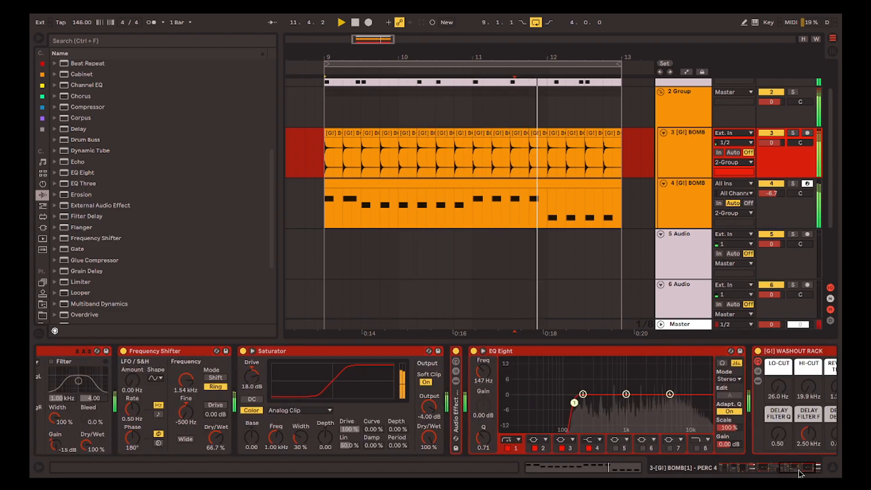
pyautogui.click(697, 210)
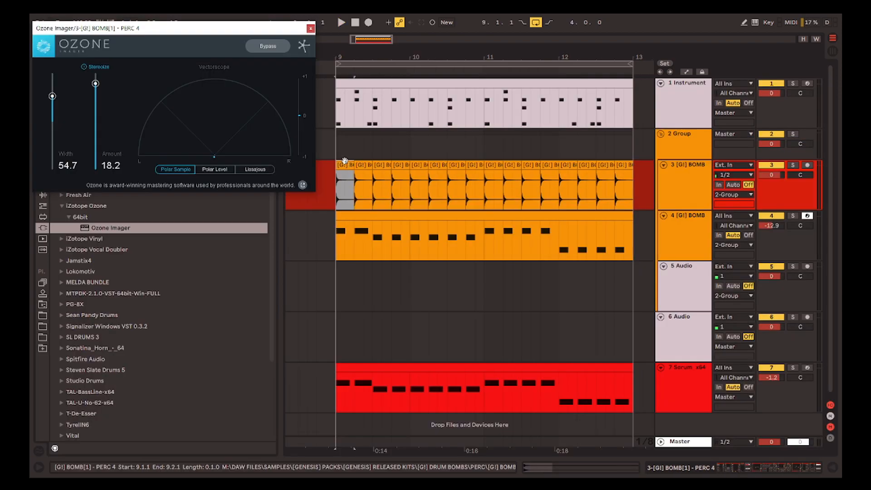
# - Copy a PERC 4 clip from track 3 down to track 5 at 9.2, audition it and open its clip settings
pyautogui.moveTo(344, 185); pyautogui.dragTo(432, 269)
pyautogui.scroll(4, 337, 264)
pyautogui.click(356, 285)
pyautogui.press('space')
pyautogui.click(318, 286)
pyautogui.press('space')
pyautogui.doubleClick(431, 268)
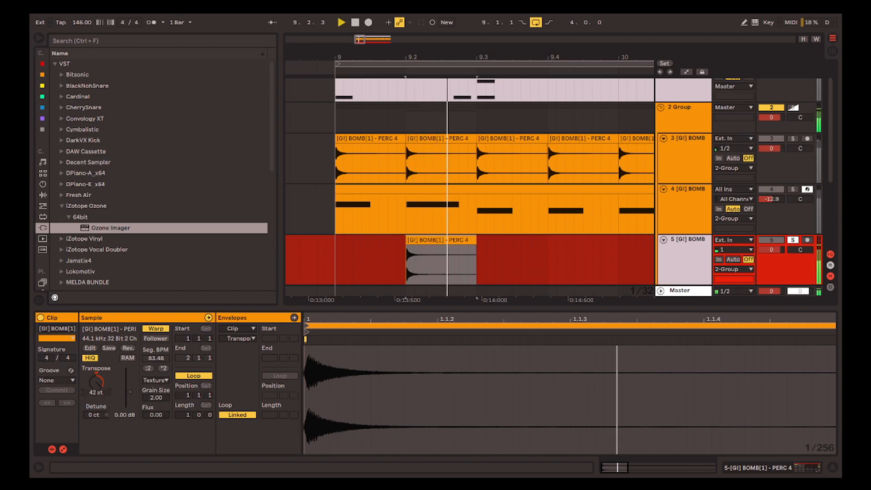
# - Time-stretch the track 5 clip to a segment tempo of 480 BPM, auditioning it while adjusting
pyautogui.press('space')
pyautogui.click(251, 328)
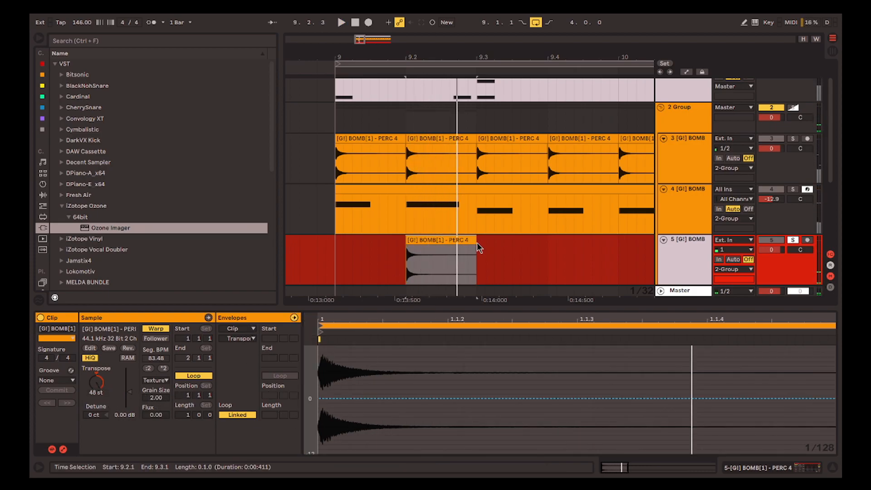
pyautogui.moveTo(476, 247)
pyautogui.mouseDown()
pyautogui.moveTo(610, 241)
pyautogui.moveTo(477, 240)
pyautogui.mouseUp()
pyautogui.press('space')
pyautogui.press('space')
pyautogui.press('space')
pyautogui.press('space')
pyautogui.press('space')
# - Transpose the clip to 48 st and draw a transposition envelope falling from 0 to -15 st by about 1.2
pyautogui.click(248, 323)
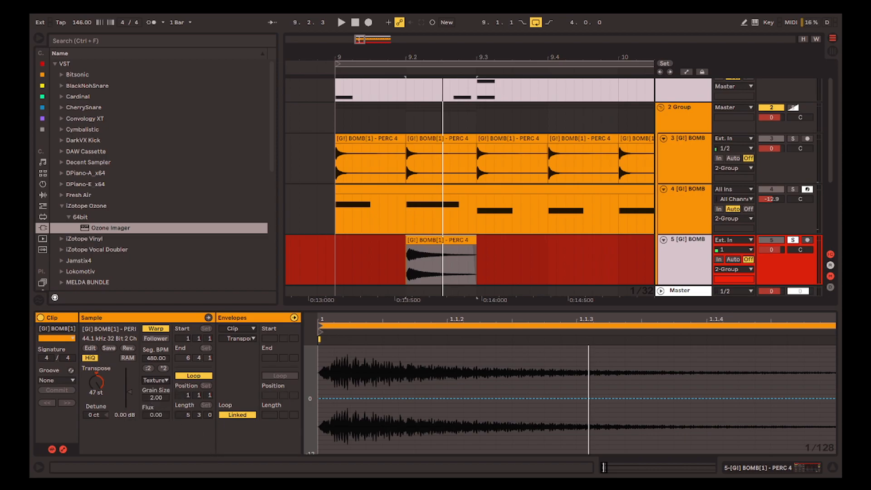
pyautogui.click(154, 397)
pyautogui.moveTo(97, 382); pyautogui.dragTo(96, 380)
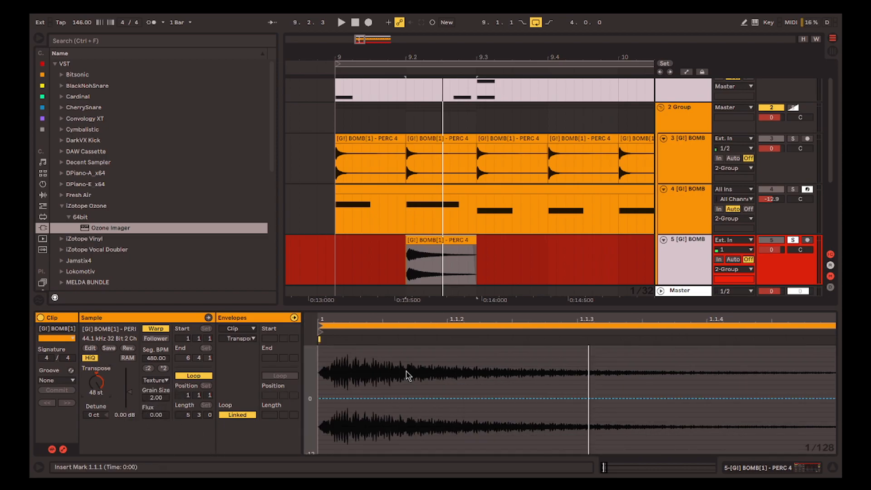
pyautogui.scroll(-6, 393, 373)
pyautogui.moveTo(362, 383); pyautogui.dragTo(356, 453)
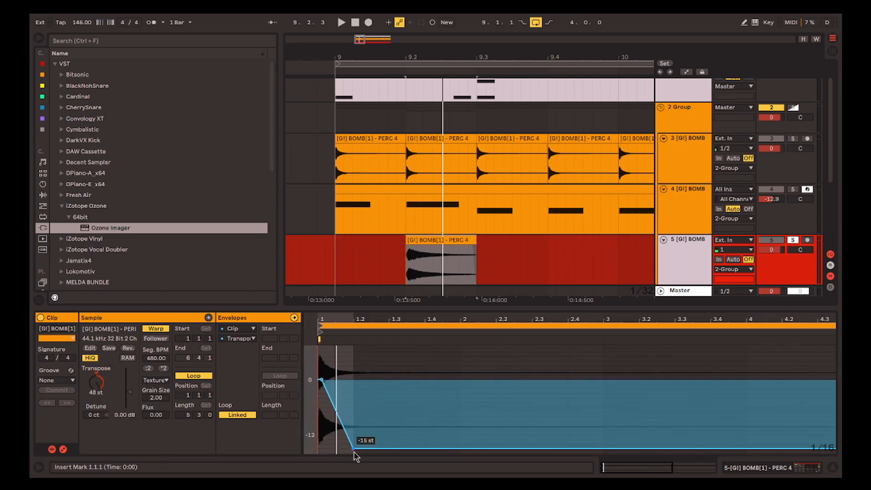
pyautogui.press('space')
pyautogui.scroll(-2, 389, 414)
pyautogui.press('space')
pyautogui.press('space')
pyautogui.scroll(1, 424, 363)
pyautogui.press('space')
pyautogui.click(353, 258)
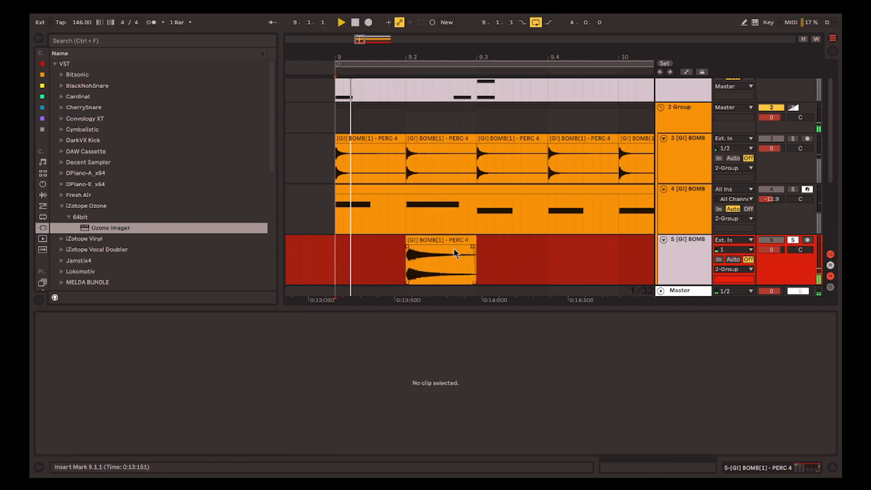
# - Insert a Frequency Shifter before track 5's Vocoder with frequency -10.0 kHz and fine -500 Hz, and audition it
pyautogui.click(440, 268)
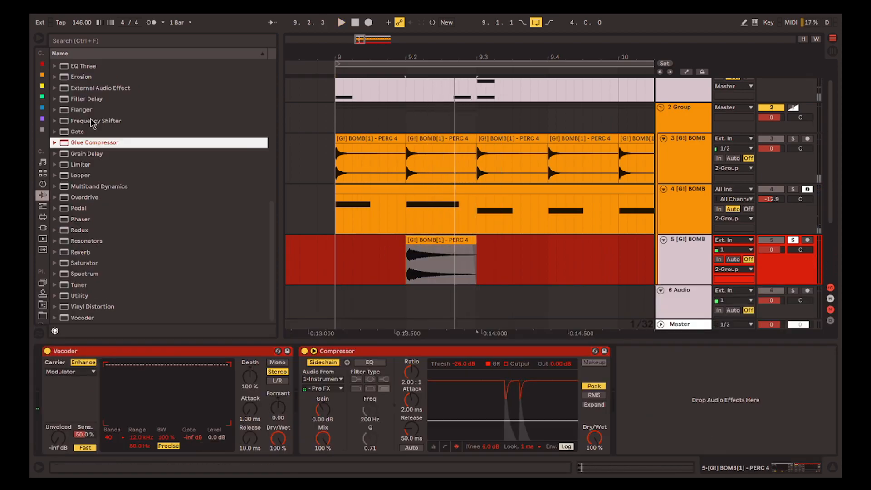
pyautogui.moveTo(93, 121); pyautogui.dragTo(91, 424)
pyautogui.moveTo(370, 376); pyautogui.dragTo(369, 336)
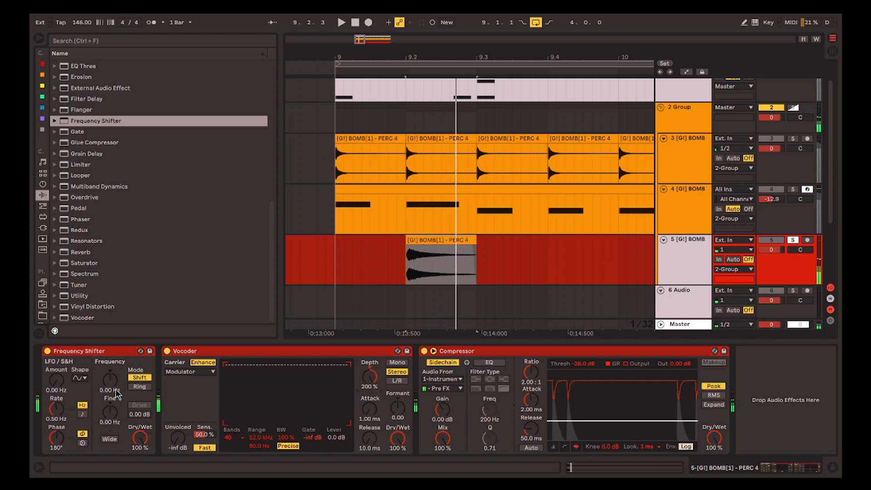
pyautogui.moveTo(111, 380); pyautogui.dragTo(110, 447)
pyautogui.click(118, 360)
pyautogui.hotkey('ctrl', 'd')
pyautogui.press('Delete')
pyautogui.press('space')
pyautogui.press('space')
pyautogui.press('space')
pyautogui.press('space')
pyautogui.press('space')
# - Reset the depth of track 5's Vocoder to 100 % and audition the clip
pyautogui.doubleClick(369, 378)
pyautogui.press('space')
pyautogui.press('space')
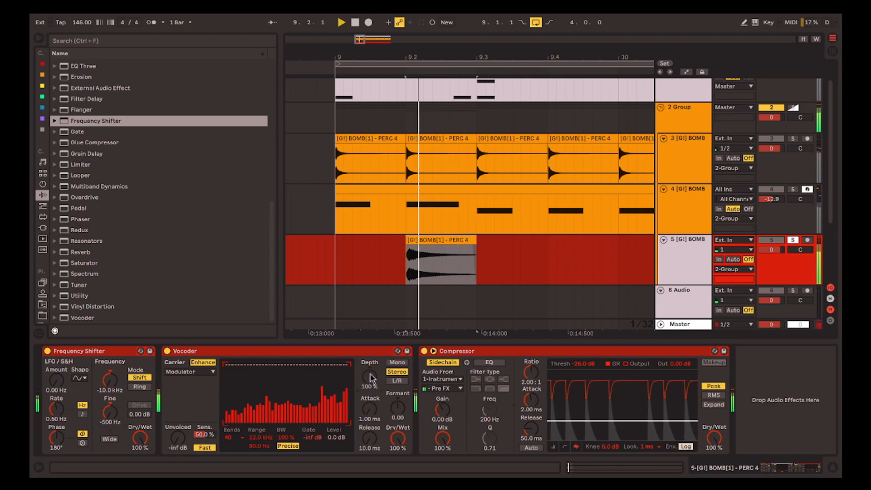
pyautogui.press('space')
pyautogui.press('space')
pyautogui.press('space')
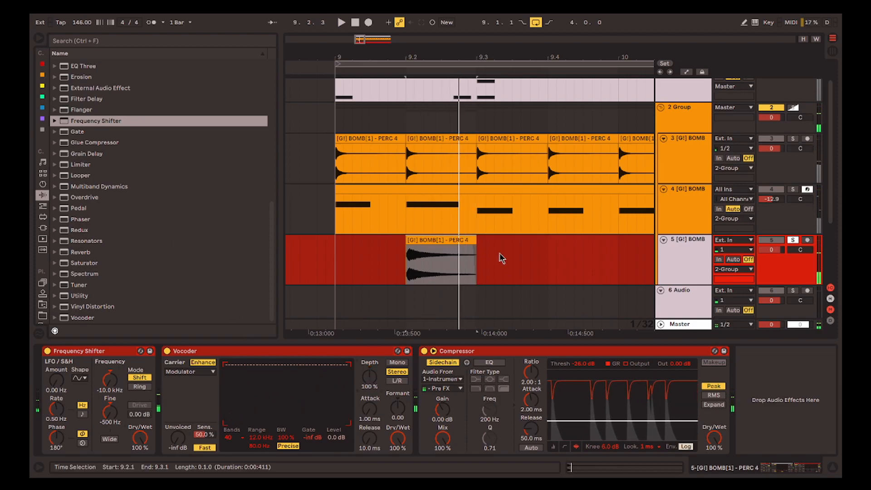
# - Stretch the track 5 clip to a segment tempo of 660 BPM and give it a long fade-out
pyautogui.click(444, 240)
pyautogui.press('space')
pyautogui.doubleClick(444, 239)
pyautogui.moveTo(476, 240)
pyautogui.mouseDown()
pyautogui.moveTo(550, 240)
pyautogui.moveTo(476, 239)
pyautogui.mouseUp()
pyautogui.press('space')
pyautogui.hotkey('ctrl', 'z')
pyautogui.hotkey('ctrl', 'z')
pyautogui.press('space')
pyautogui.press('space')
pyautogui.press('space')
pyautogui.press('space')
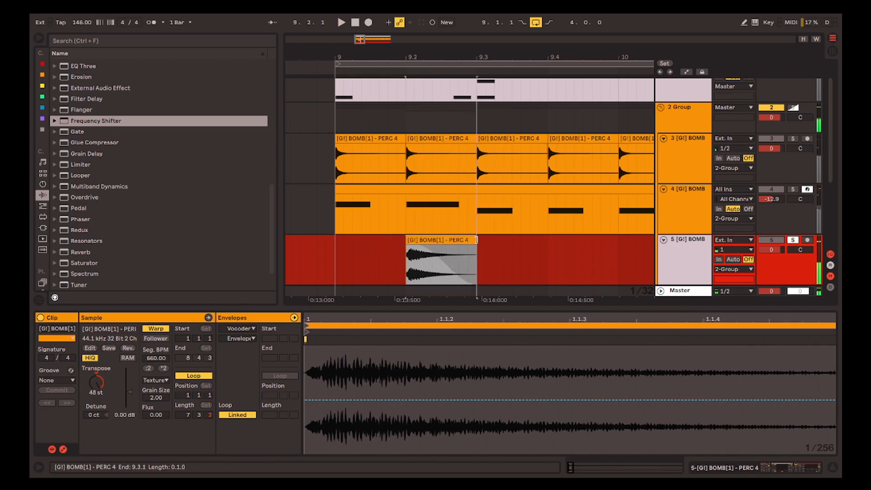
pyautogui.press('space')
pyautogui.press('space')
pyautogui.press('space')
# - Add a short fade-in over about the first fifth of the track 5 clip and audition it
pyautogui.moveTo(447, 264); pyautogui.dragTo(422, 247)
pyautogui.press('space')
pyautogui.press('space')
pyautogui.press('space')
pyautogui.press('space')
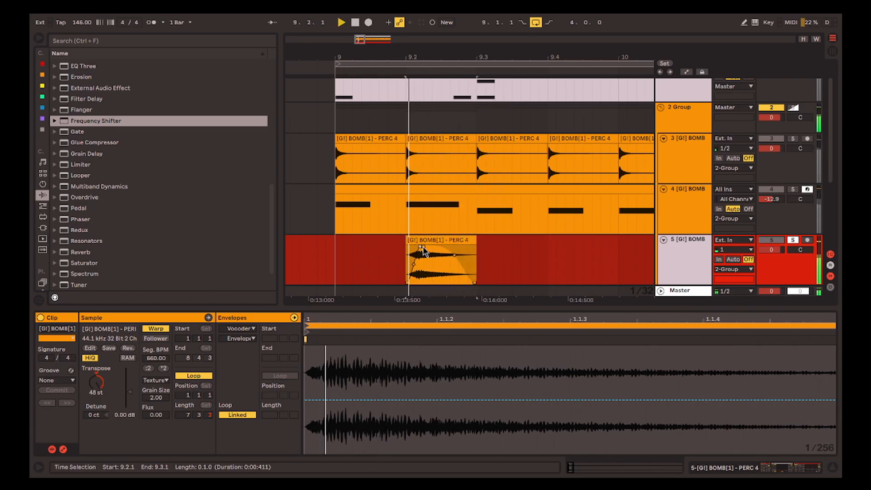
pyautogui.click(338, 262)
pyautogui.press('space')
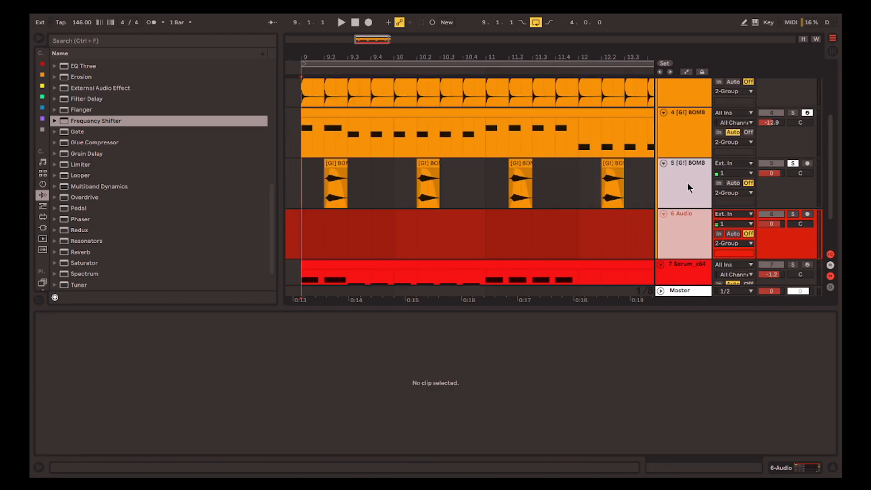
# - Remove the empty track 6, duplicate track 5 and shift the duplicate's clips to beat 4 of each bar
pyautogui.hotkey('ctrl', 'z')
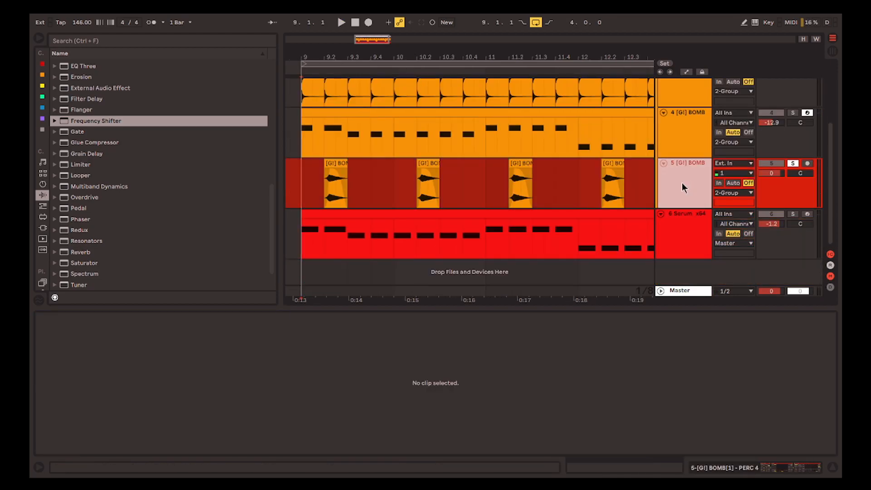
pyautogui.hotkey('ctrl', 'd')
pyautogui.scroll(-3, 470, 224)
pyautogui.moveTo(561, 230); pyautogui.dragTo(462, 222)
pyautogui.scroll(5, 439, 229)
pyautogui.scroll(-3, 406, 221)
# - Play both layers together and set the grain size of all four track 6 clips to 4.12
pyautogui.click(383, 230)
pyautogui.press('space')
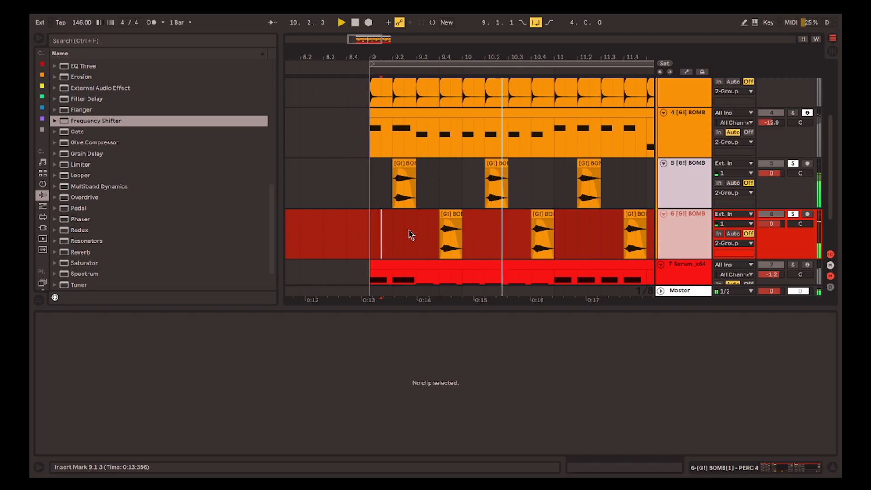
pyautogui.scroll(-3, 409, 235)
pyautogui.moveTo(383, 236); pyautogui.dragTo(537, 248)
pyautogui.moveTo(156, 397); pyautogui.dragTo(156, 386)
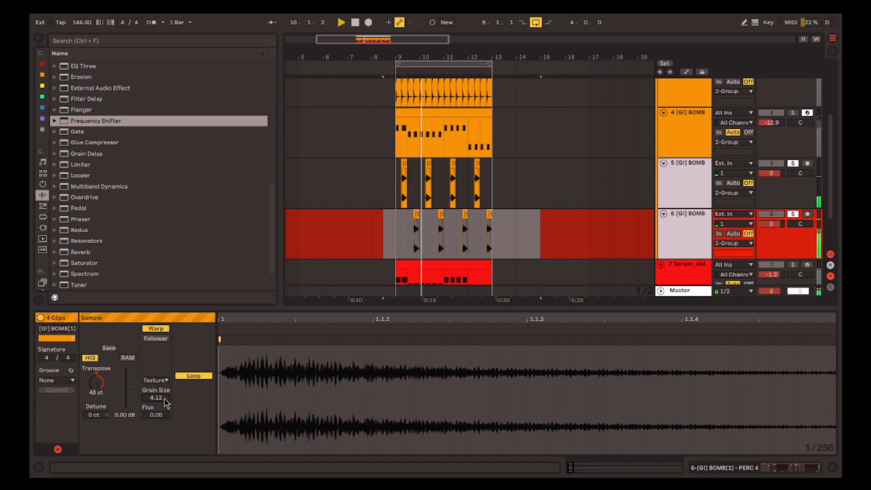
# - Insert an EQ Eight between track 5's Frequency Shifter and Vocoder, with a broad 9.55 dB boost at 474 Hz on band 2
pyautogui.click(686, 182)
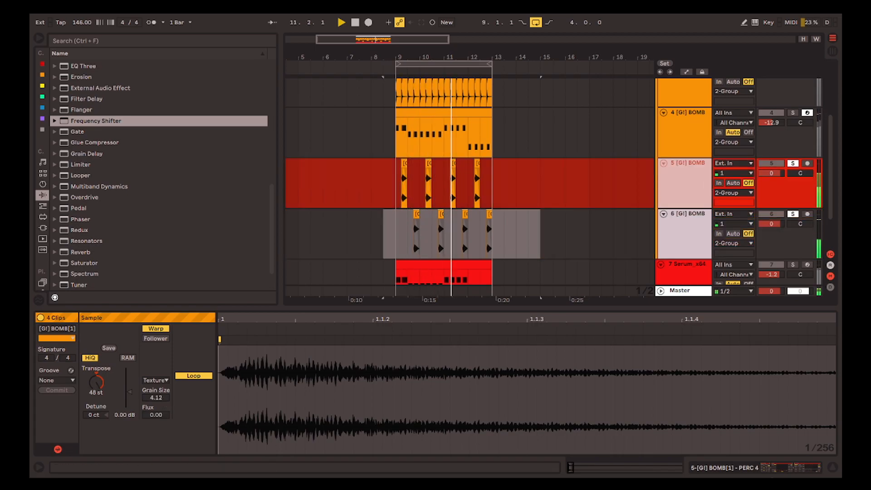
pyautogui.scroll(6, 89, 275)
pyautogui.moveTo(86, 267); pyautogui.dragTo(336, 430)
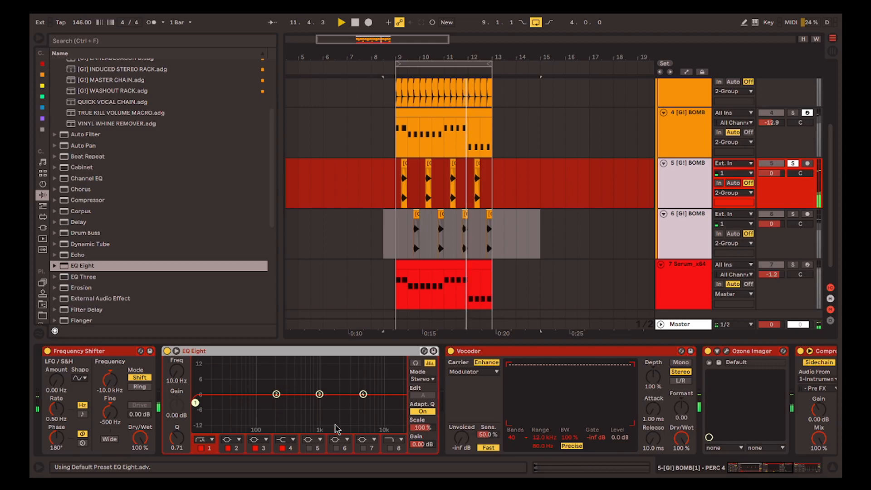
pyautogui.moveTo(281, 398); pyautogui.dragTo(300, 371)
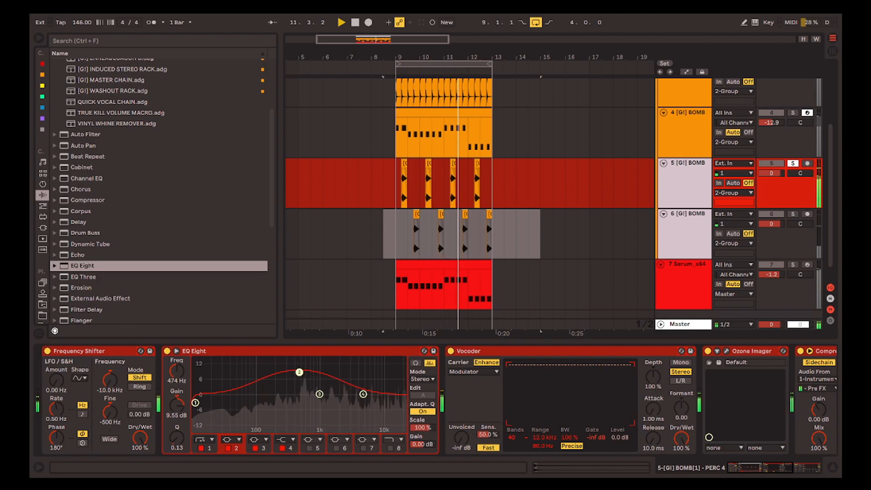
pyautogui.moveTo(363, 394); pyautogui.dragTo(367, 394)
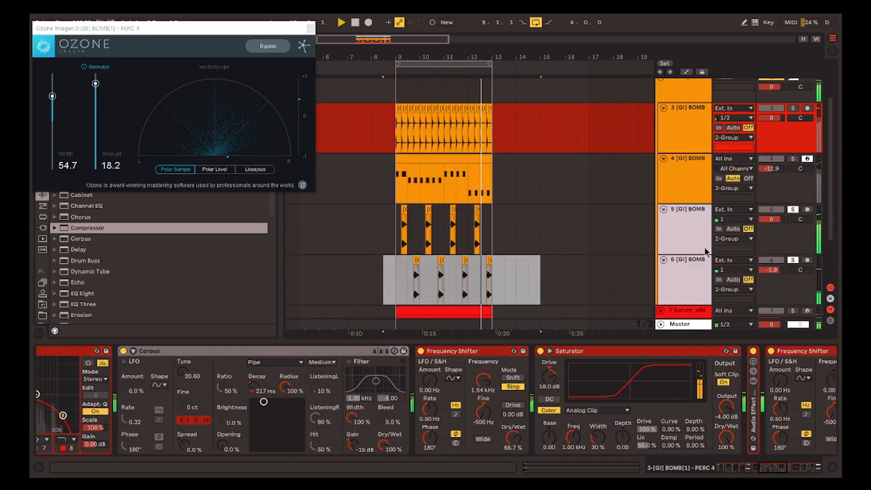
# - Paste the Corpus copied from track 3 after the Glue Compressor on track 5
pyautogui.click(697, 237)
pyautogui.click(567, 423)
pyautogui.hotkey('ctrl', 'v')
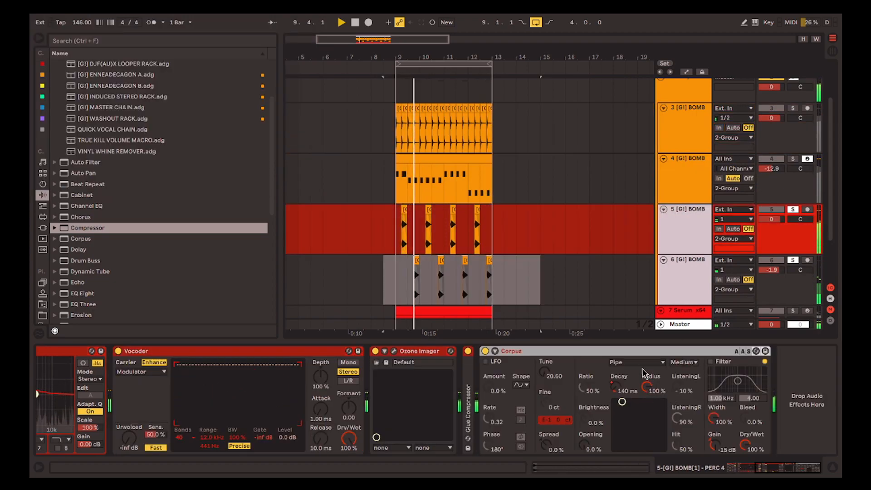
pyautogui.rightClick(615, 386)
pyautogui.click(695, 434)
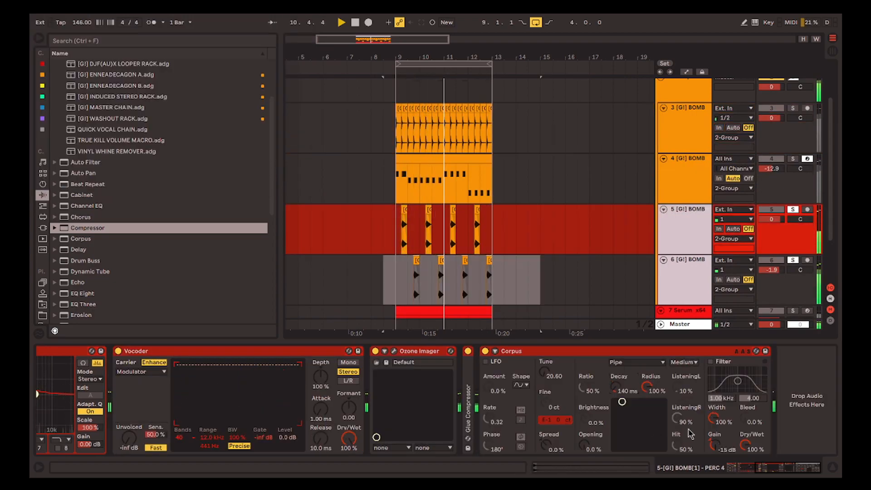
# - Set track 5's Corpus resonator type to Tube and its decay to 294 ms
pyautogui.click(635, 362)
pyautogui.click(625, 415)
pyautogui.click(633, 362)
pyautogui.click(630, 422)
pyautogui.moveTo(632, 415)
pyautogui.mouseDown()
pyautogui.moveTo(642, 415)
pyautogui.moveTo(632, 401)
pyautogui.mouseUp()
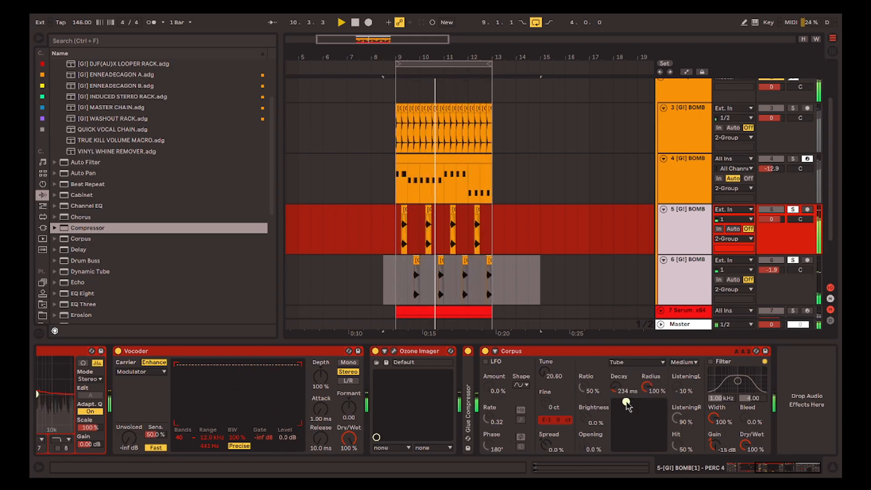
# - Copy track 5's Corpus to the end of track 6's device chain
pyautogui.click(648, 351)
pyautogui.click(690, 287)
pyautogui.click(791, 404)
pyautogui.hotkey('ctrl', 'v')
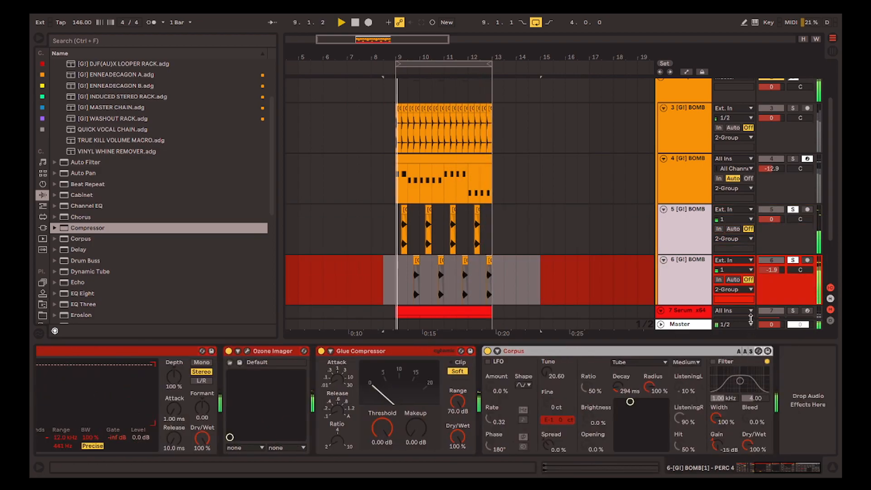
# - Deactivate and reactivate track 6's clips to compare the mix, and lower track 6's volume to -14.9 dB
pyautogui.moveTo(396, 284); pyautogui.dragTo(529, 284)
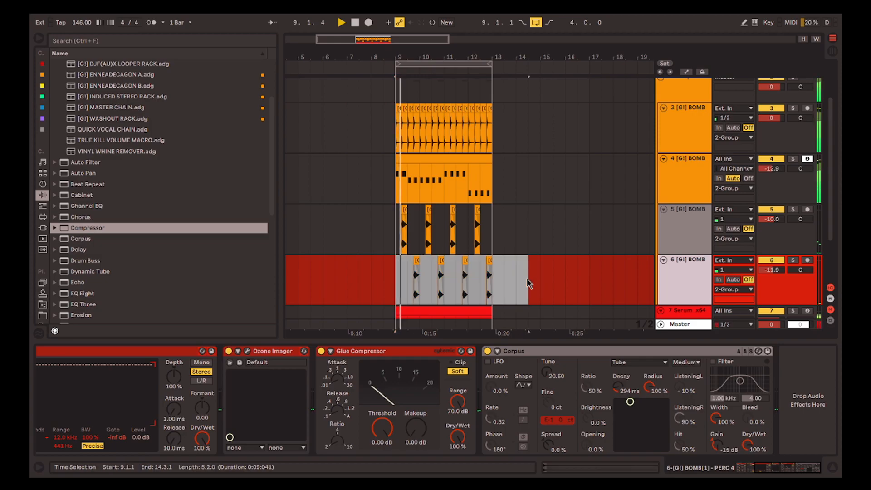
pyautogui.press('0')
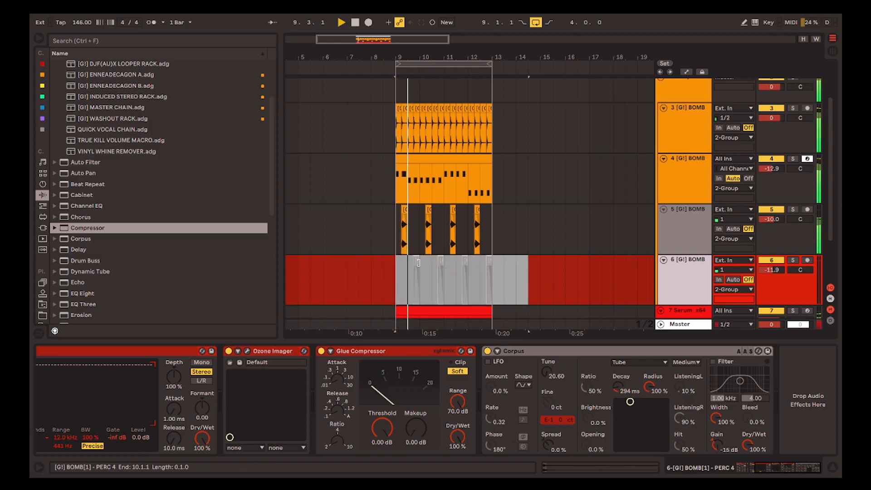
pyautogui.press('0')
pyautogui.moveTo(770, 271); pyautogui.dragTo(773, 270)
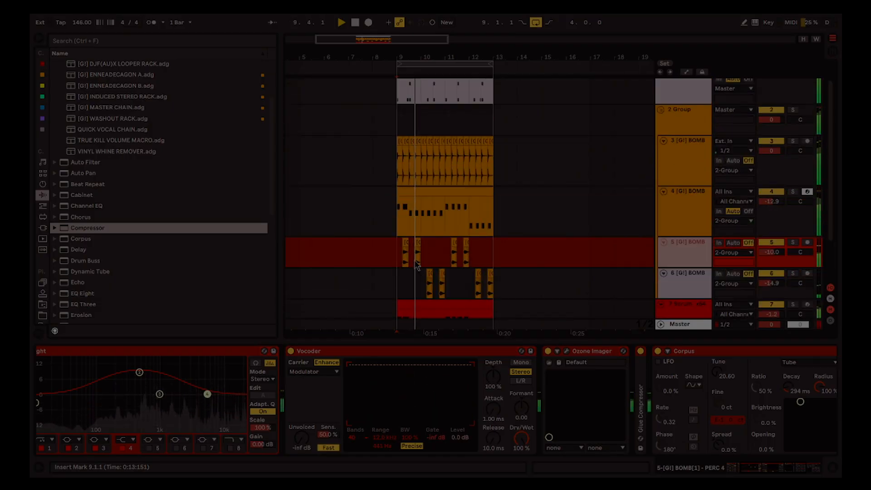
# - Rearrange the layered clips in bar 9 with track 5 on beats 1 and 2 and track 6 on beats 2 to 4
pyautogui.moveTo(397, 242); pyautogui.dragTo(372, 243)
pyautogui.click(350, 252)
pyautogui.press('space')
pyautogui.click(350, 284)
pyautogui.press('space')
pyautogui.moveTo(488, 274); pyautogui.dragTo(427, 289)
pyautogui.click(352, 281)
pyautogui.press('space')
pyautogui.hotkey('ctrl', 'd')
pyautogui.click(395, 274)
pyautogui.hotkey('ctrl', 'd')
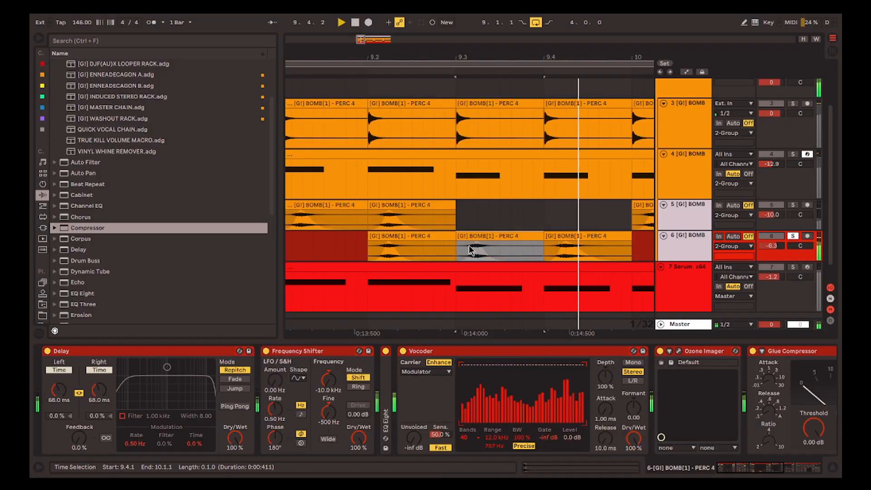
# - Duplicate the one-bar clip pattern of tracks 5 and 6 three times to fill bars 10 to 12
pyautogui.scroll(3, 499, 256)
pyautogui.press('space')
pyautogui.press('space')
pyautogui.click(501, 236)
pyautogui.scroll(-3, 504, 236)
pyautogui.keyDown('shift'); pyautogui.click(437, 207); pyautogui.keyUp('shift')
pyautogui.scroll(-3, 436, 208)
pyautogui.hotkey('ctrl', 'd')
pyautogui.hotkey('ctrl', 'd')
pyautogui.hotkey('ctrl', 'd')
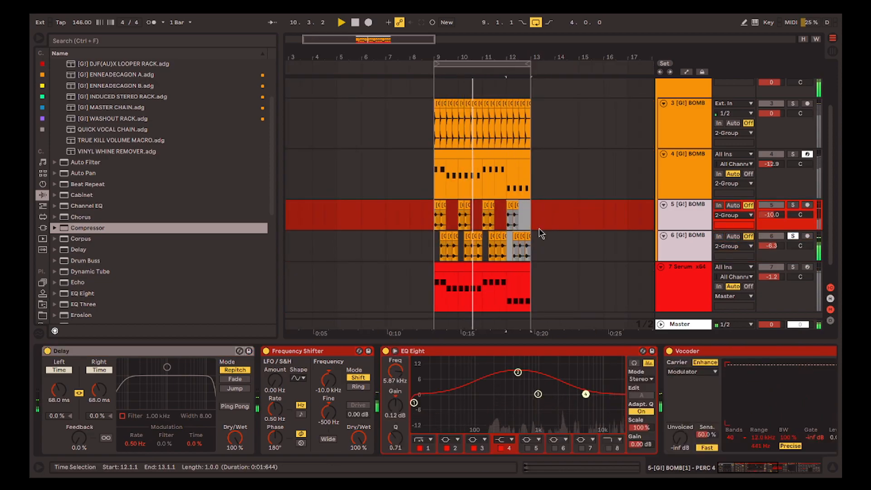
# - Take track 6 out of solo, play the full loop with the device view hidden and slightly reduce track 4's height
pyautogui.scroll(3, 513, 215)
pyautogui.press('s')
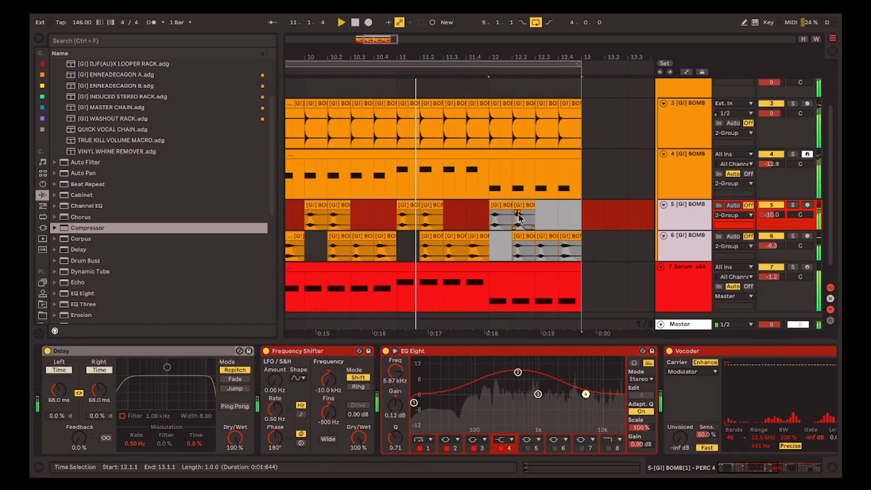
pyautogui.click(585, 218)
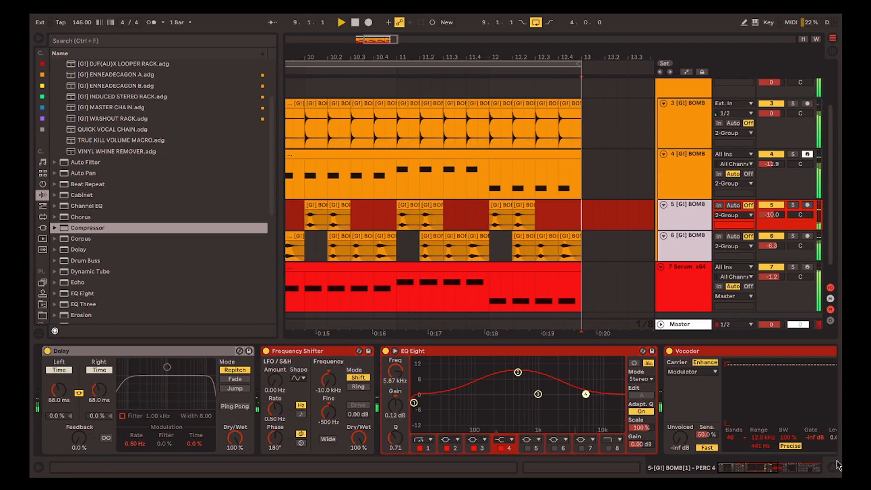
pyautogui.hotkey('ctrl', 'alt', 'l')
pyautogui.press('-')
pyautogui.press('-')
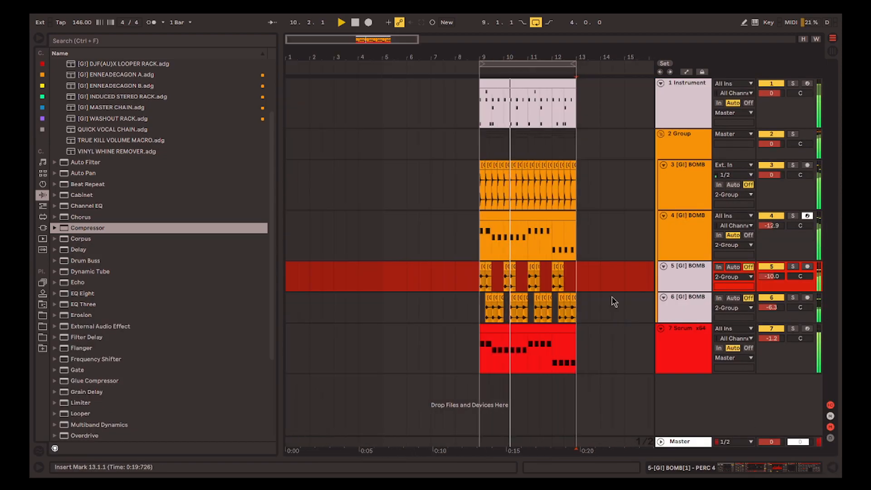
pyautogui.moveTo(687, 258); pyautogui.dragTo(687, 250)
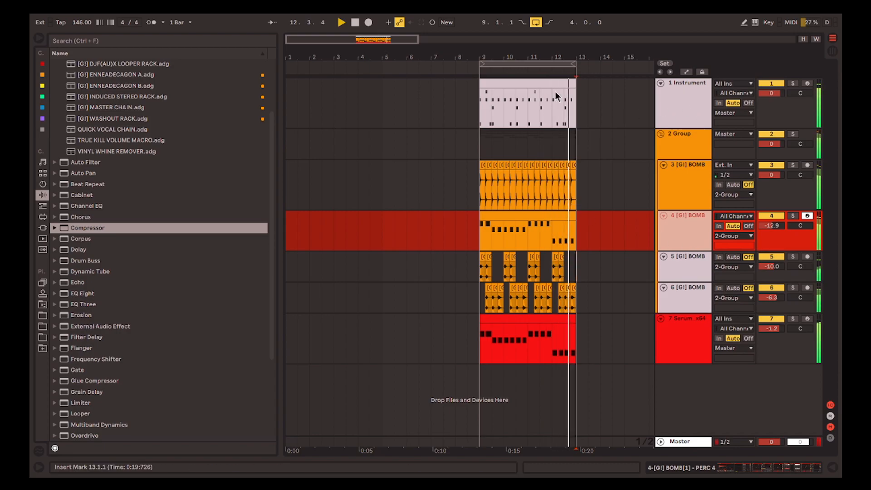
# - Stop playback and insert a MIDI track below track 1, with the PERC 4 sample loaded in Simpler
pyautogui.press('space')
pyautogui.click(648, 104)
pyautogui.hotkey('ctrl', 'shift', 't')
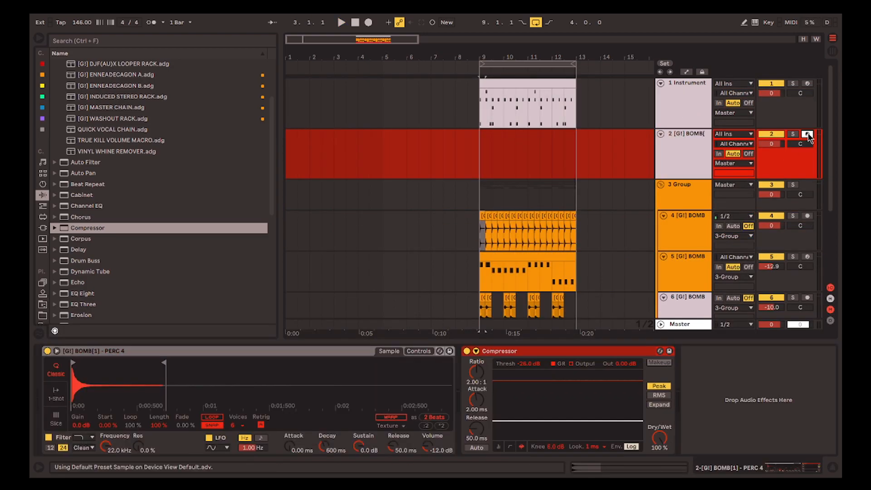
# - Add a Tuner between the Simpler and the Compressor on track 2 to check the sample's pitch
pyautogui.scroll(3, 116, 372)
pyautogui.scroll(-10, 159, 273)
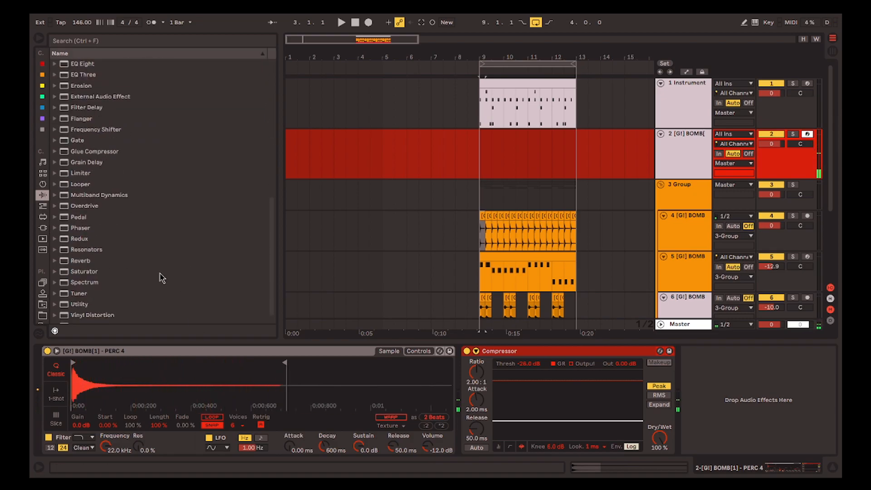
pyautogui.moveTo(84, 285); pyautogui.dragTo(556, 413)
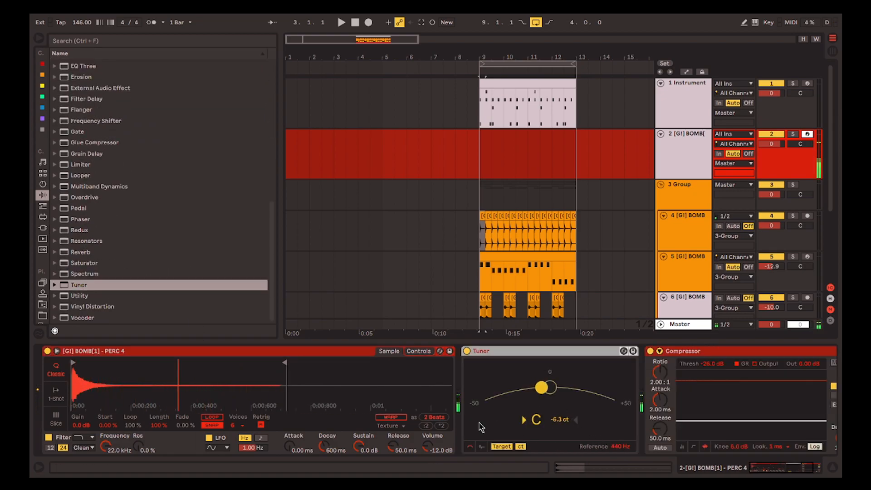
pyautogui.hscroll(2, 446, 406)
pyautogui.hscroll(-2, 204, 362)
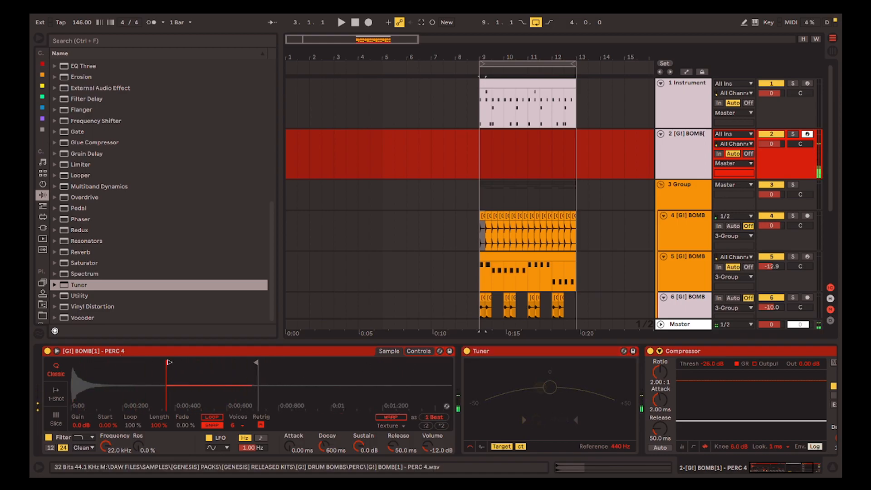
# - Boost the Simpler sample's gain to 24 dB and set its loop to 47.7% with a 100% fade
pyautogui.rightClick(223, 384)
pyautogui.click(272, 390)
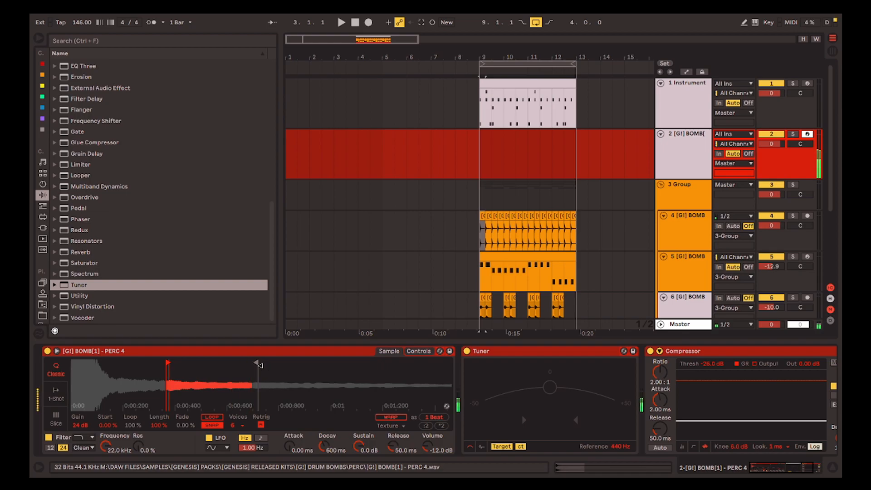
pyautogui.click(220, 417)
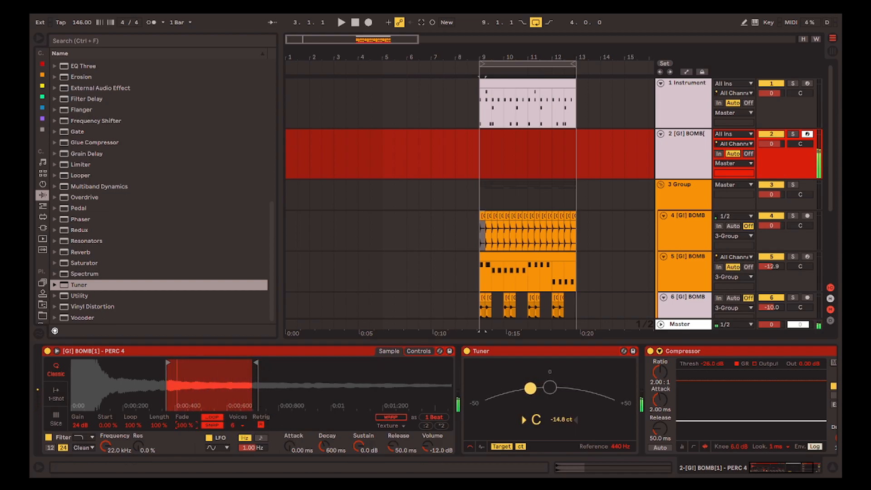
pyautogui.moveTo(159, 425); pyautogui.dragTo(136, 429)
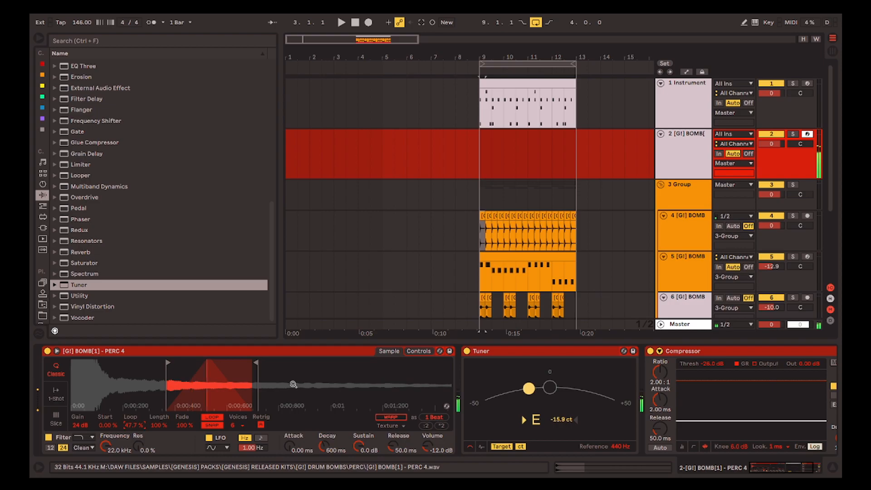
# - Record a sustained MIDI part on track 2 from bar 1 and trim the clip to end at bar 5
pyautogui.click(293, 166)
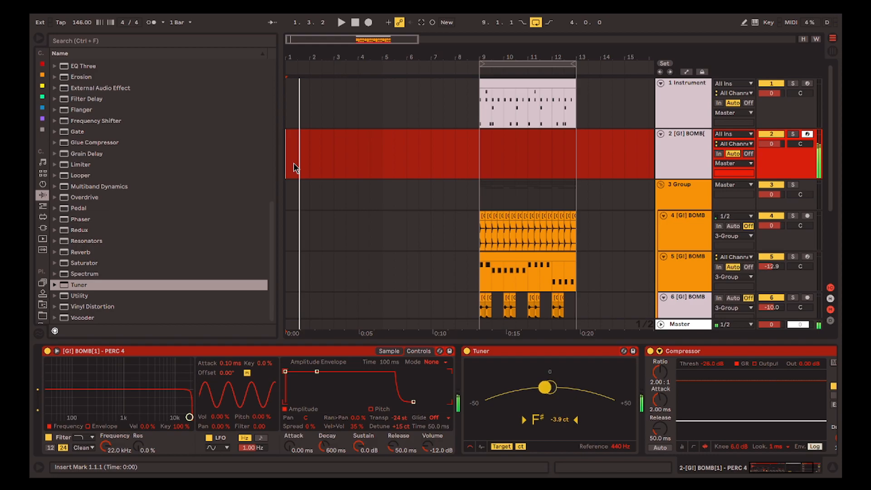
pyautogui.press('F9')
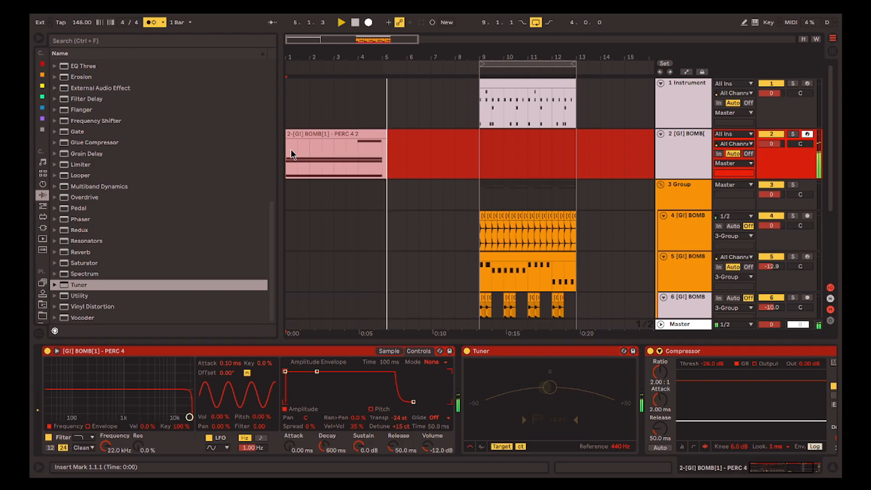
pyautogui.press('space')
pyautogui.press('space')
pyautogui.moveTo(386, 134); pyautogui.dragTo(383, 134)
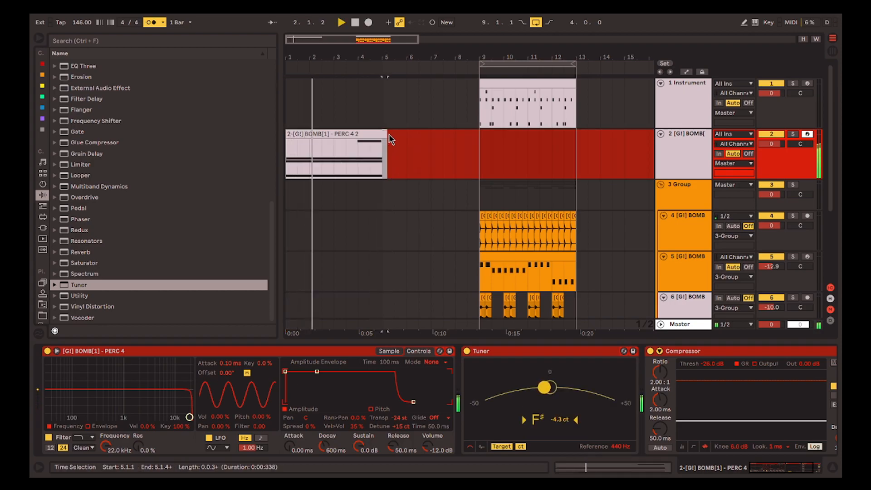
pyautogui.press('Delete')
# - Duplicate track 2's four-bar clip until it fills bars 1 to 16, moving the other tracks' material to bar 17
pyautogui.click(365, 133)
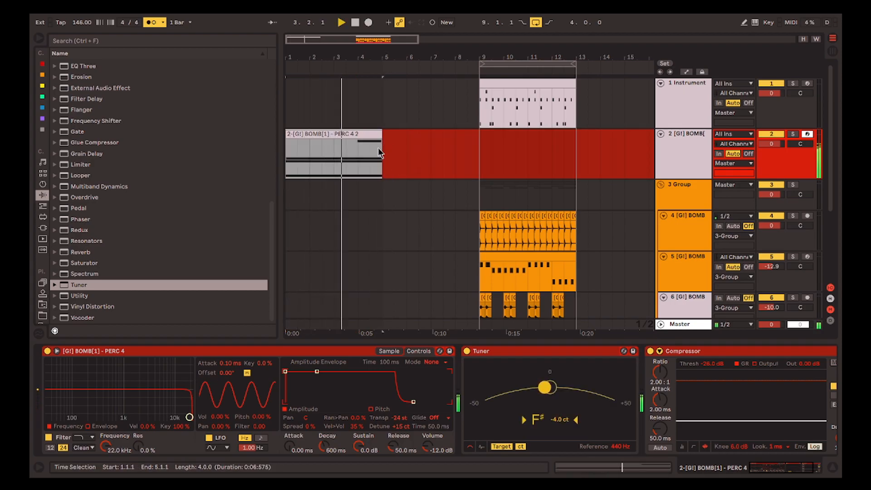
pyautogui.hotkey('ctrl', 'd')
pyautogui.keyDown('shift'); pyautogui.click(371, 134); pyautogui.keyUp('shift')
pyautogui.scroll(-4, 385, 157)
pyautogui.hotkey('ctrl', 'shift', 'd')
pyautogui.scroll(6, 301, 146)
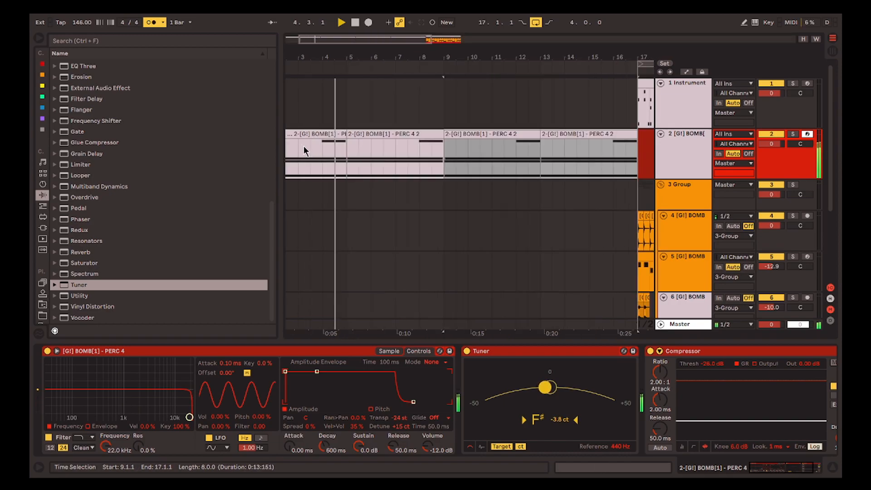
pyautogui.doubleClick(349, 134)
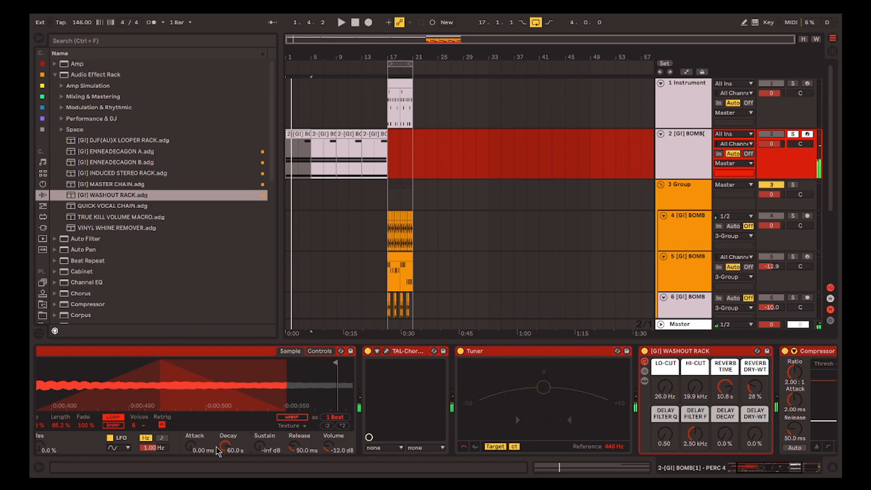
# - Set the Simpler's envelope decay to 30 s and play track 2
pyautogui.press('Return')
pyautogui.press('space')
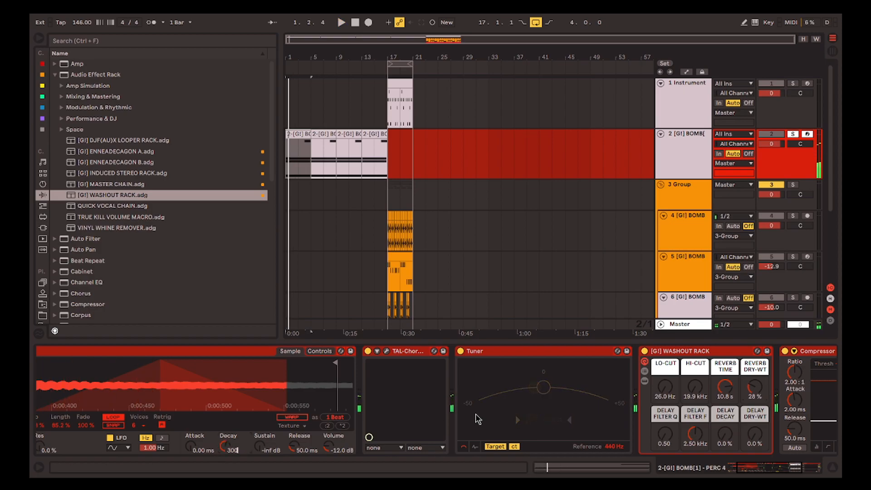
pyautogui.press('space')
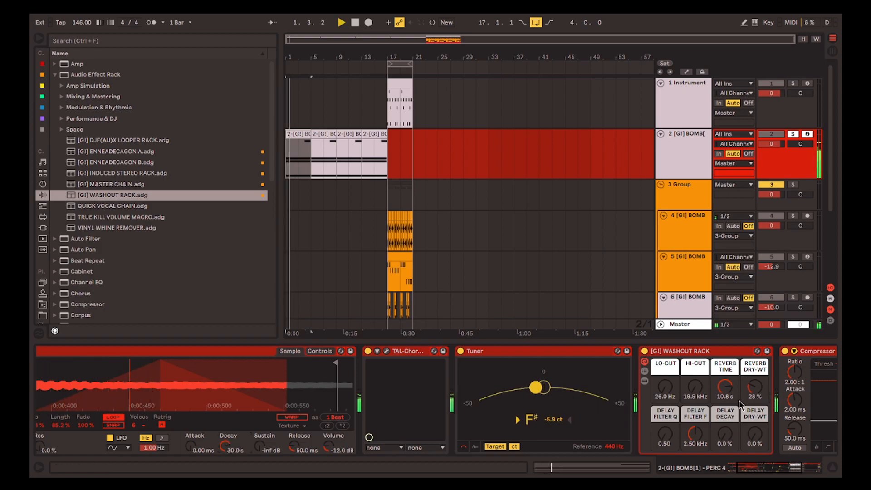
# - Show the Ambience Medium reverb inside track 2's Washout Rack, setting Reverb Time to 11.5 s and Reverb Dry-Wt to 37%
pyautogui.hscroll(1, 640, 385)
pyautogui.click(587, 380)
pyautogui.hscroll(5, 657, 385)
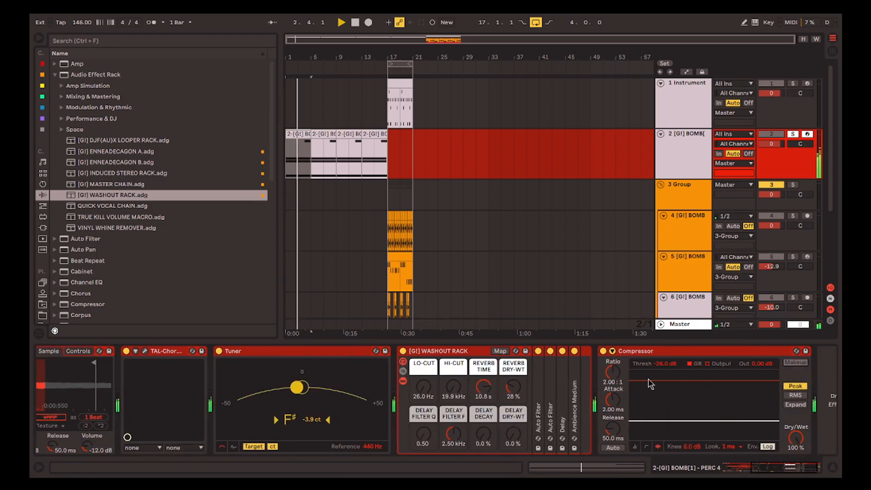
pyautogui.doubleClick(579, 372)
pyautogui.hscroll(1, 726, 392)
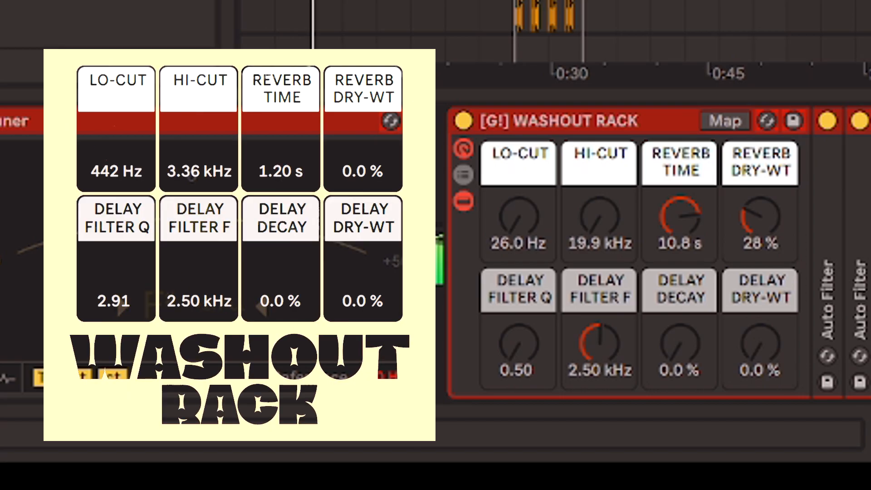
pyautogui.moveTo(699, 231); pyautogui.dragTo(699, 223)
pyautogui.moveTo(744, 227); pyautogui.dragTo(744, 220)
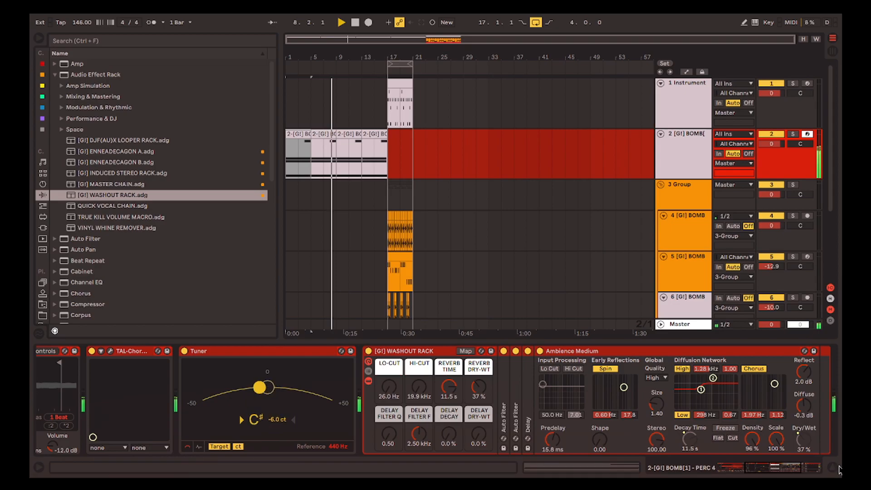
pyautogui.click(837, 467)
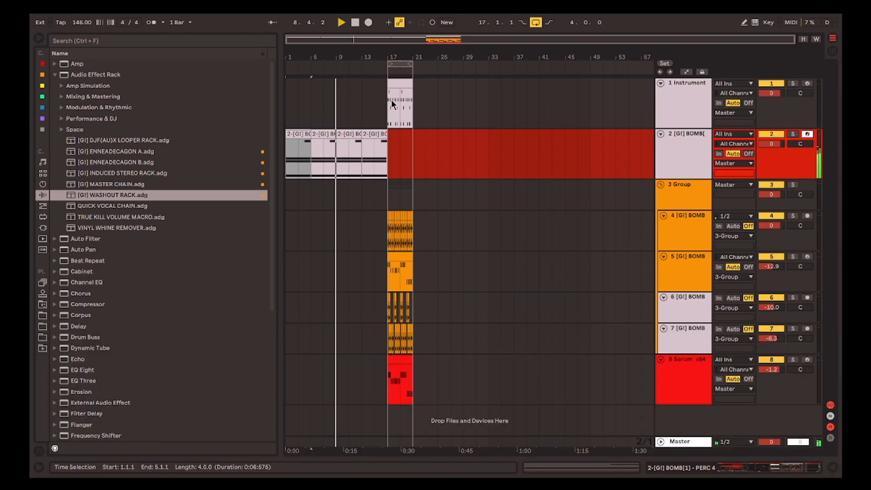
# - Copy track 1's drum clip from bar 17 to bar 1 and open the copy's notes
pyautogui.click(399, 84)
pyautogui.press('space')
pyautogui.moveTo(400, 84); pyautogui.dragTo(300, 83)
pyautogui.doubleClick(299, 83)
# - Deactivate all notes in the highest and lowest drum lanes of the bar 1 clip and play it
pyautogui.click(326, 397)
pyautogui.press('0')
pyautogui.click(322, 354)
pyautogui.press('0')
pyautogui.press('space')
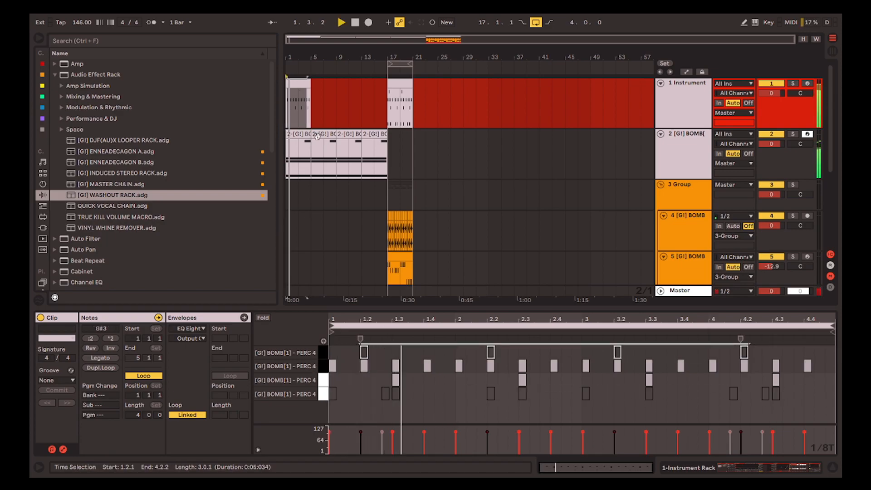
# - Duplicate track 1's four-bar drum clip three times to fill bars 5 to 16
pyautogui.click(299, 83)
pyautogui.hotkey('ctrl', 'd')
pyautogui.hotkey('ctrl', 'd')
pyautogui.hotkey('ctrl', 'd')
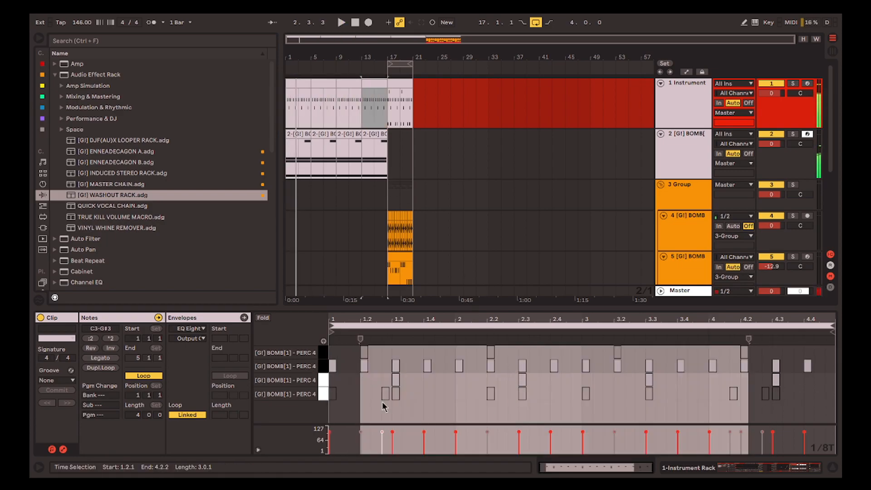
# - Deactivate the F#3 notes at 1.2, 1.4, 2.4, 3.2, 3.4 and 4.4 in the duplicated drum clip
pyautogui.click(365, 393)
pyautogui.press('space')
pyautogui.click(364, 366)
pyautogui.press('0')
pyautogui.click(427, 367)
pyautogui.press('0')
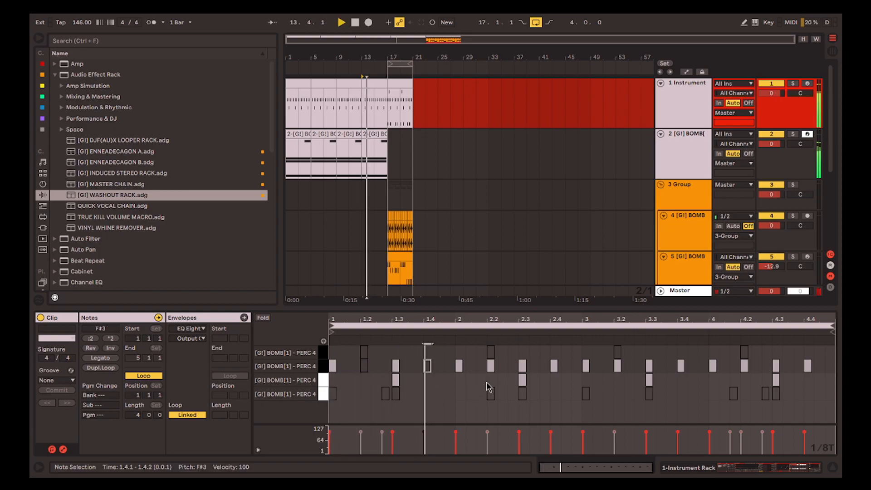
pyautogui.click(554, 366)
pyautogui.press('0')
pyautogui.click(617, 366)
pyautogui.press('0')
pyautogui.click(687, 367)
pyautogui.click(680, 366)
pyautogui.press('0')
pyautogui.click(807, 366)
pyautogui.press('0')
pyautogui.click(371, 85)
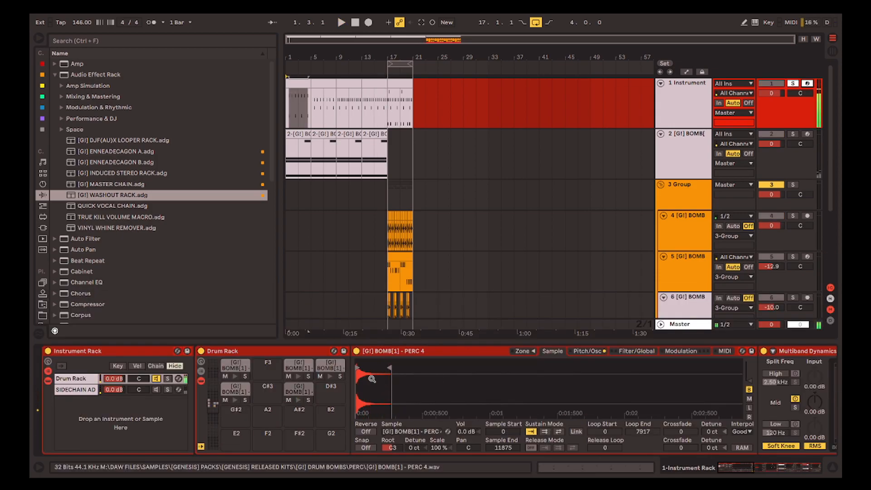
# - Switch off the Saturator following the Washout Rack in the drum pad's effect chain
pyautogui.moveTo(740, 470); pyautogui.dragTo(781, 465)
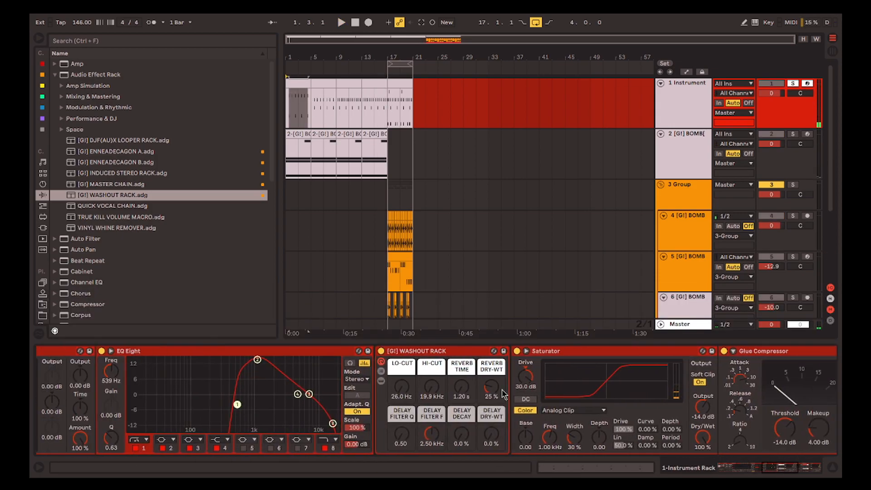
pyautogui.click(516, 352)
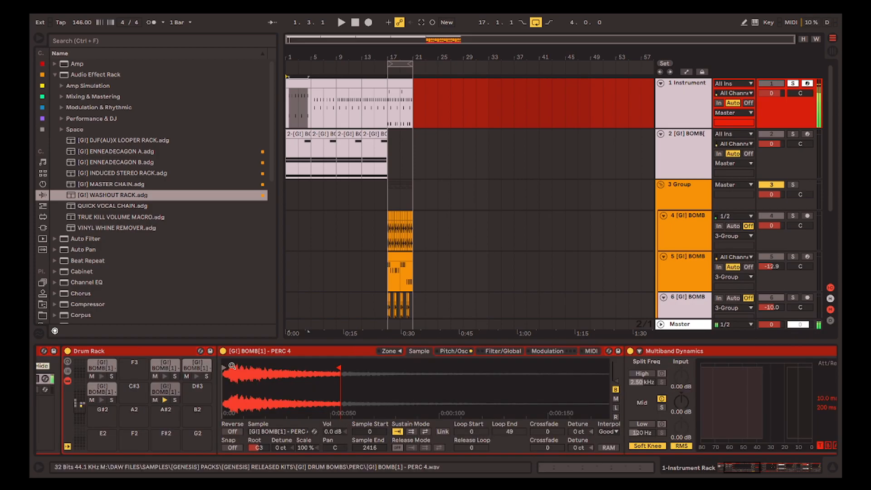
# - Set the D3 drum pad's sample start to 747 and end to 3022, and adjust its Washout Rack's reverb time
pyautogui.moveTo(225, 367); pyautogui.dragTo(276, 367)
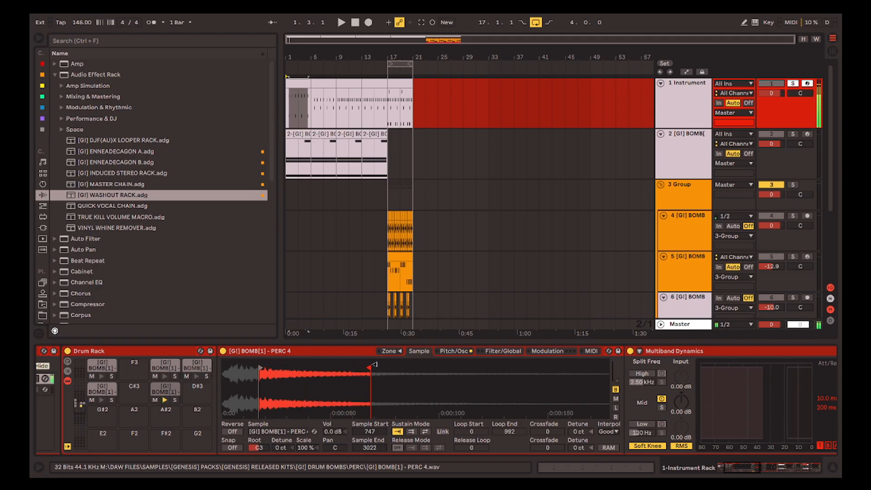
pyautogui.moveTo(741, 468); pyautogui.dragTo(769, 469)
pyautogui.moveTo(459, 405)
pyautogui.mouseDown()
pyautogui.moveTo(487, 403)
pyautogui.moveTo(461, 392)
pyautogui.mouseUp()
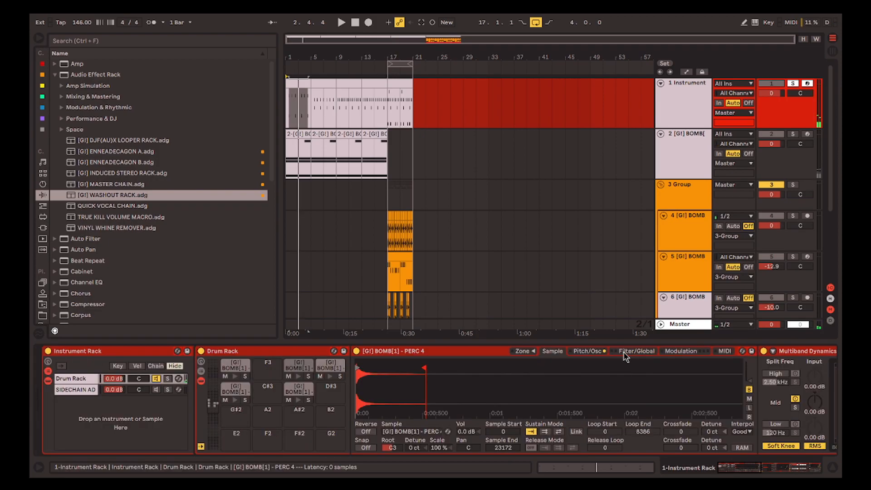
# - Set the F#3 drum pad's sample start to 3017 and end to 4270, and play the drums with its effect chain shown
pyautogui.click(631, 352)
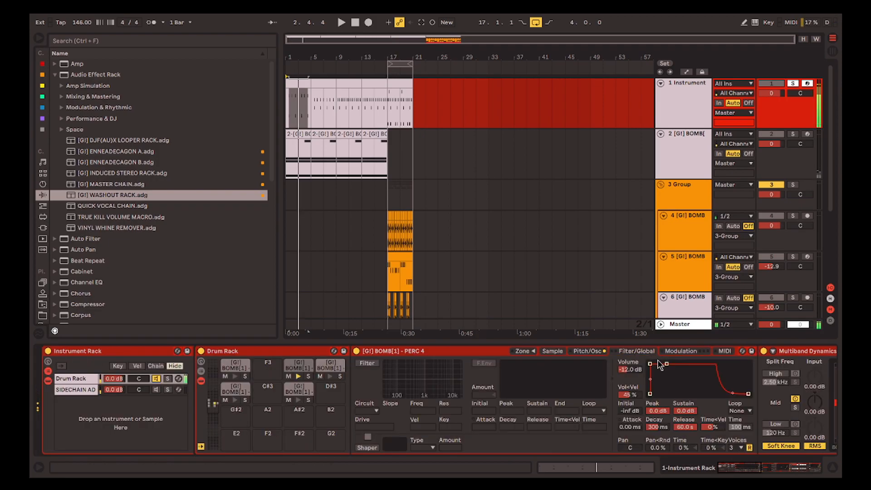
pyautogui.click(553, 352)
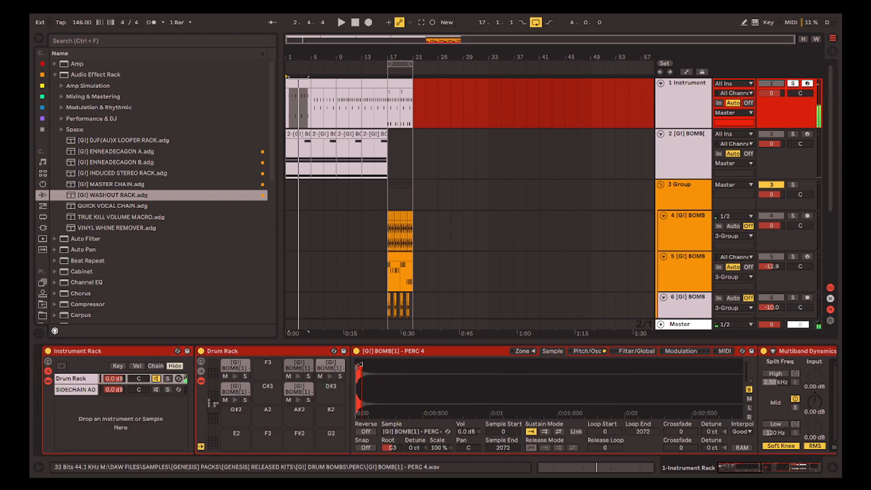
pyautogui.moveTo(359, 378); pyautogui.dragTo(360, 394)
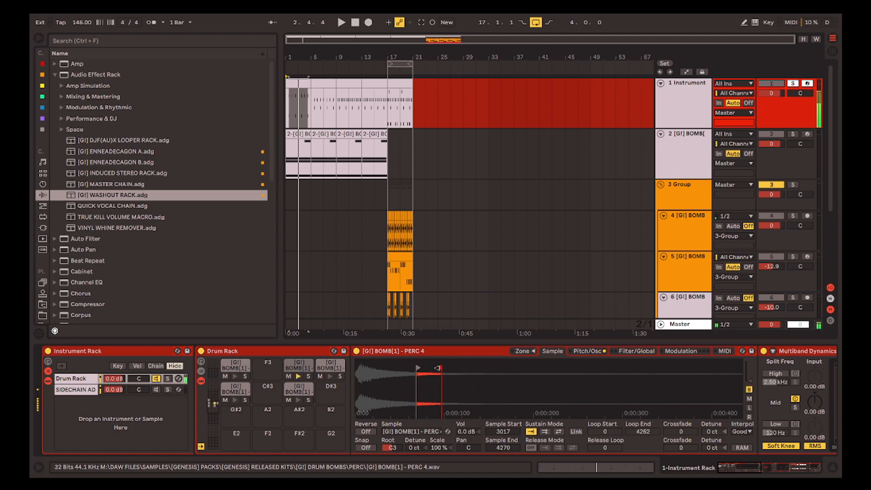
pyautogui.click(775, 474)
pyautogui.press('space')
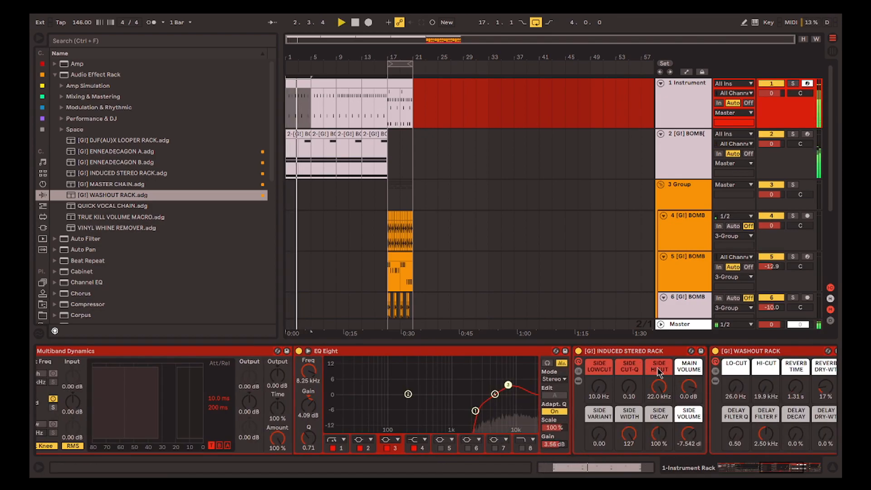
# - Paste the copied percussion clips onto track 4 starting at bar 9, ahead of the drop
pyautogui.click(715, 351)
pyautogui.click(731, 468)
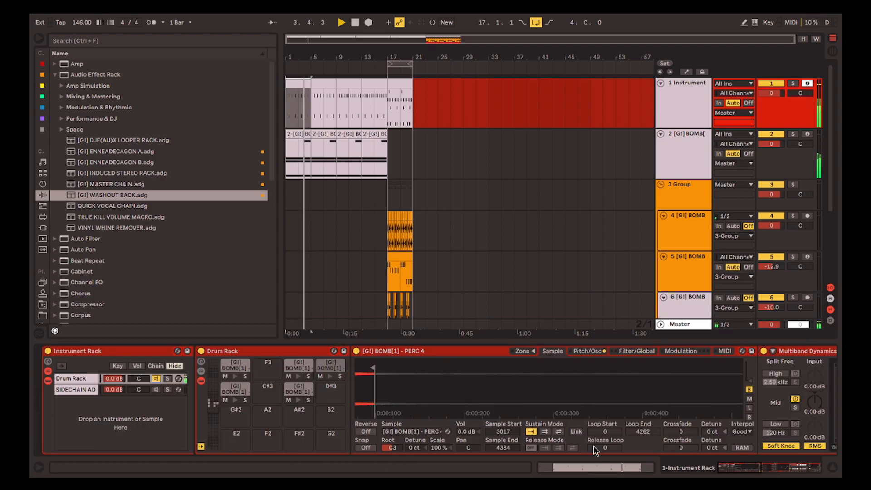
pyautogui.click(335, 184)
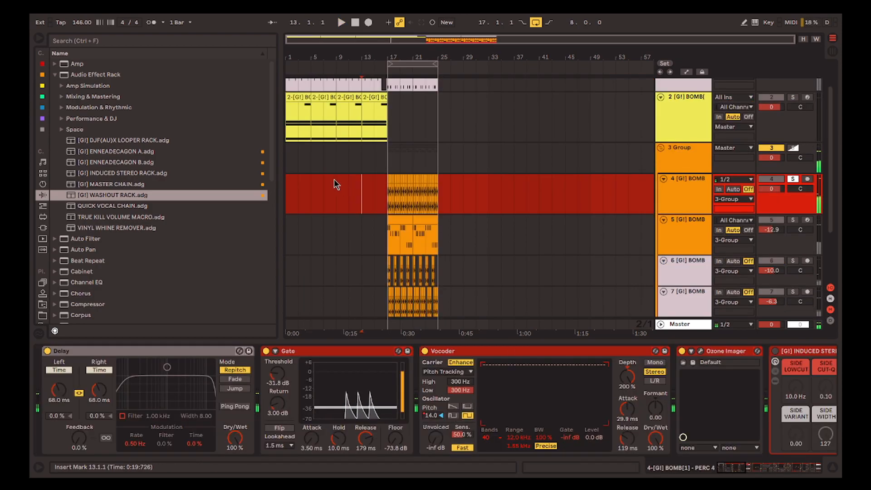
pyautogui.hotkey('ctrl', 'v')
pyautogui.scroll(5, 338, 194)
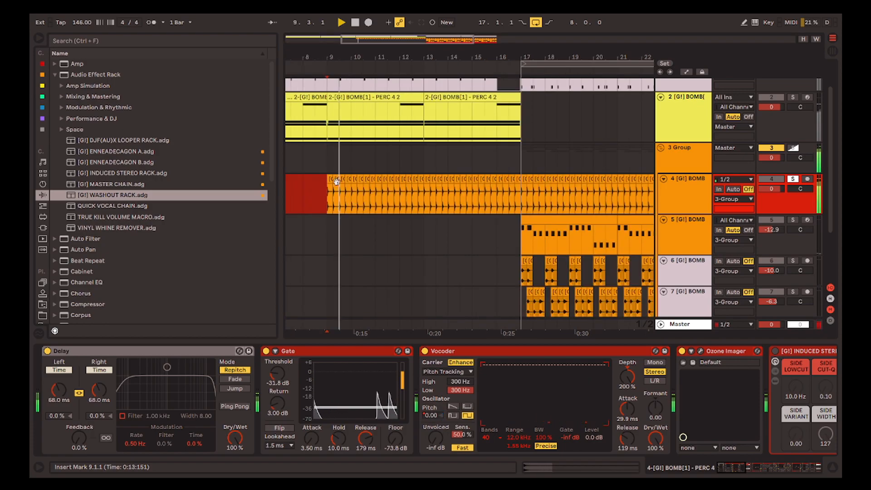
# - Automate the Washout Rack's LO-CUT on track 4 to start at about 497 Hz at bar 9 and fall toward bar 17
pyautogui.click(810, 468)
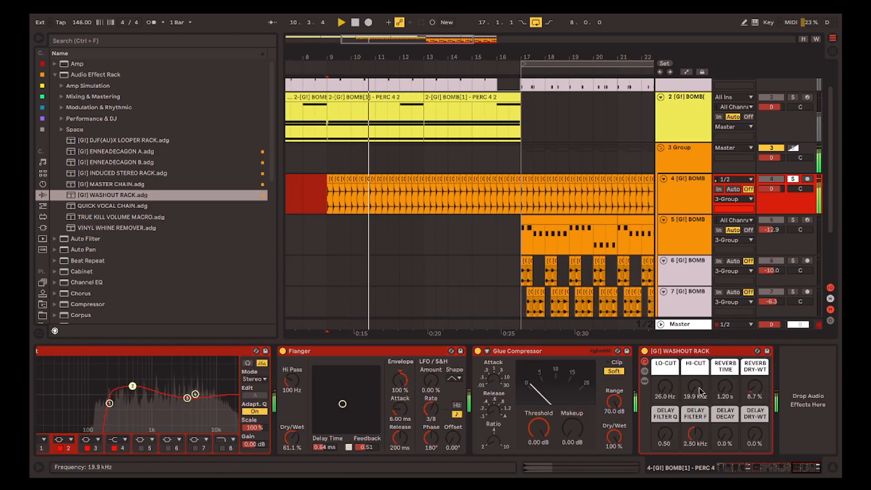
pyautogui.press('a')
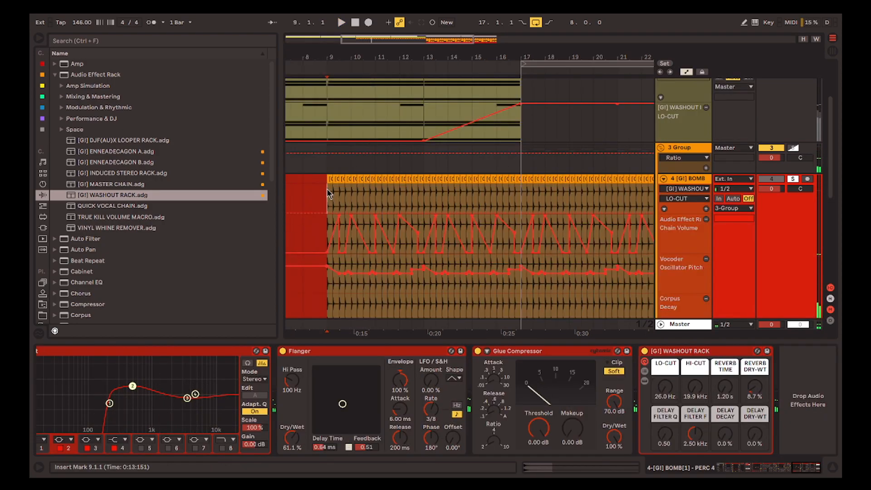
pyautogui.press('space')
pyautogui.moveTo(329, 208); pyautogui.dragTo(329, 192)
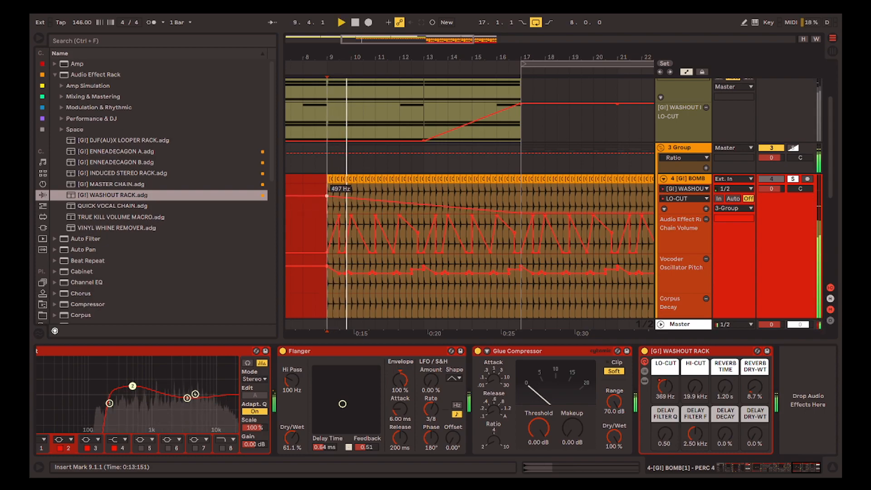
# - Add a Washout Rack HI-CUT automation lane on track 4 and ramp it from about 486 Hz at bar 9 toward bar 17
pyautogui.click(706, 209)
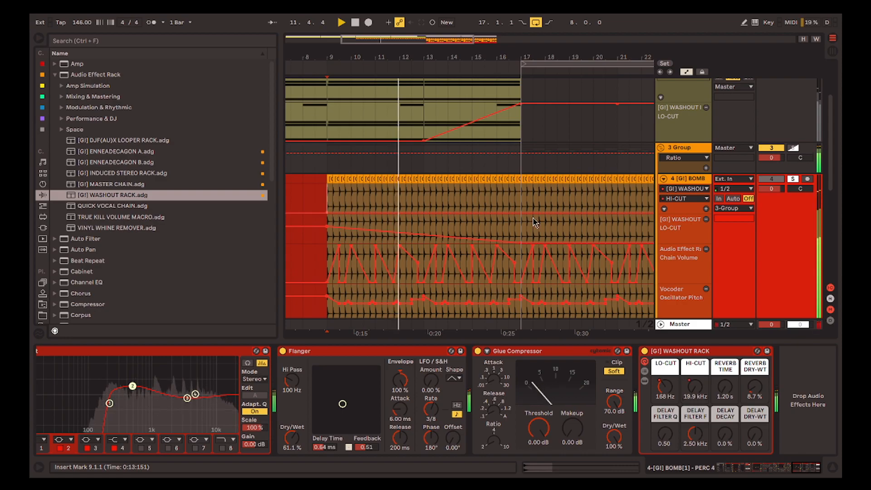
pyautogui.moveTo(328, 213); pyautogui.dragTo(327, 199)
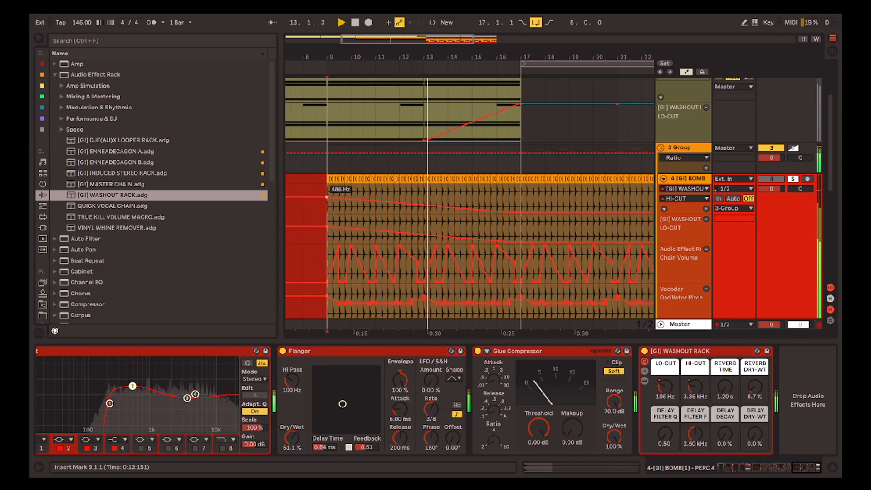
pyautogui.press('space')
pyautogui.press('space')
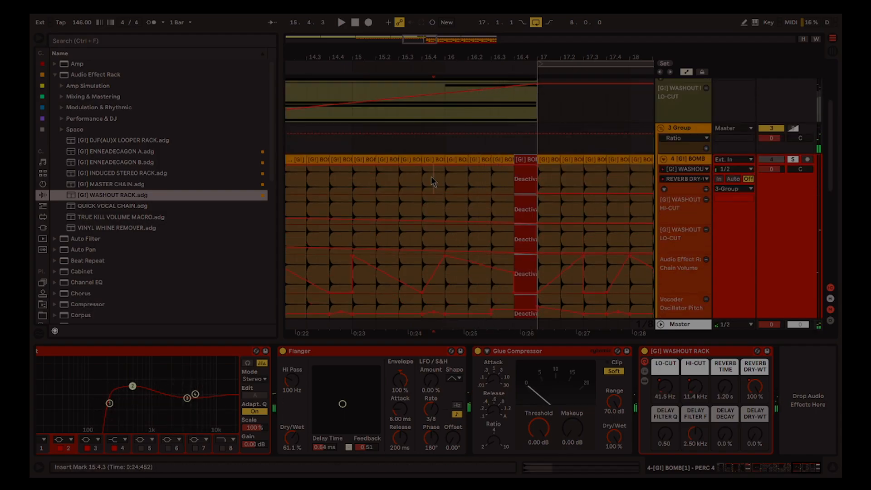
# - Automate the Washout Rack's reverb time and dry-wet on track 4, bringing dry-wet down to 47% at bar 17, and hide the automation
pyautogui.scroll(-1, 431, 176)
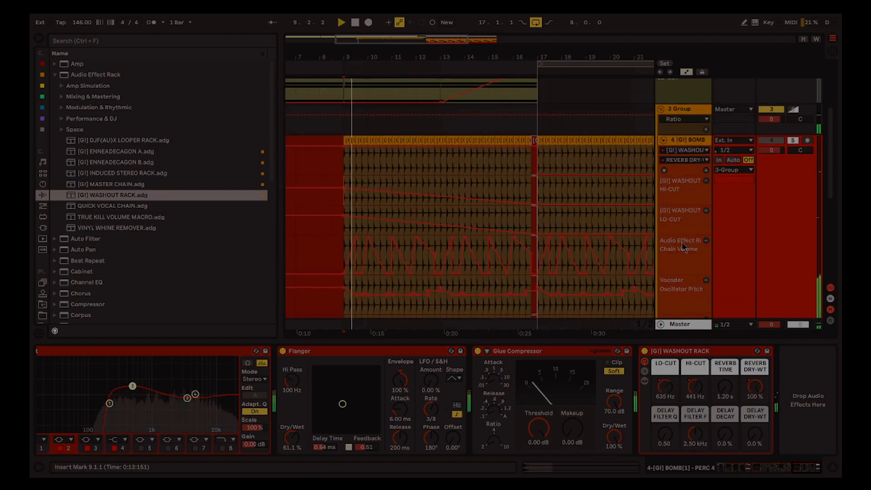
pyautogui.scroll(-1, 682, 241)
pyautogui.click(706, 151)
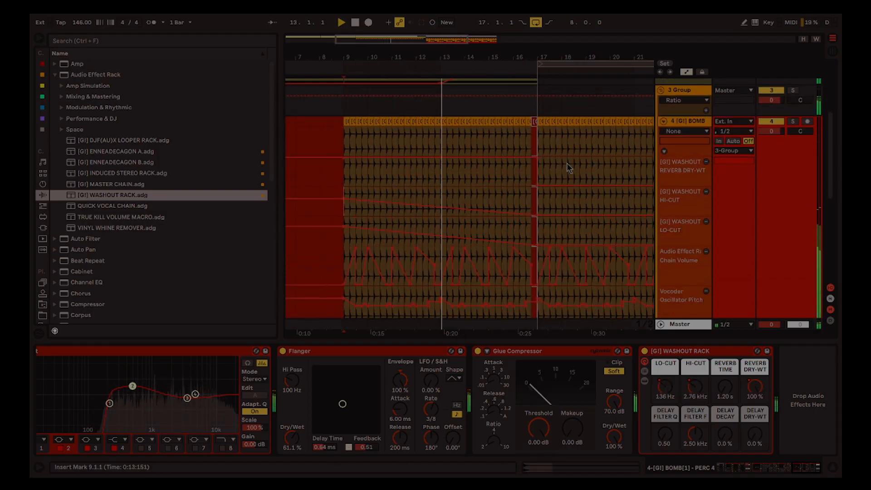
pyautogui.click(343, 136)
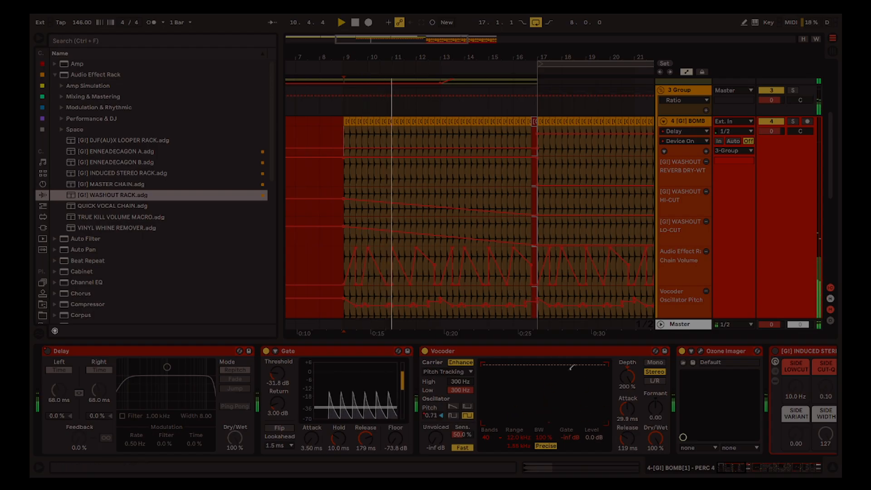
pyautogui.hotkey('ctrl', 'alt', 'l')
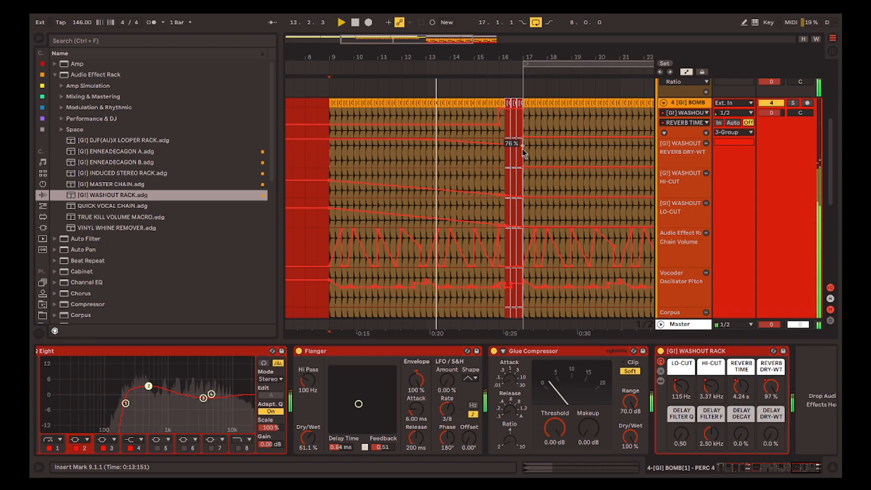
pyautogui.scroll(4, 524, 153)
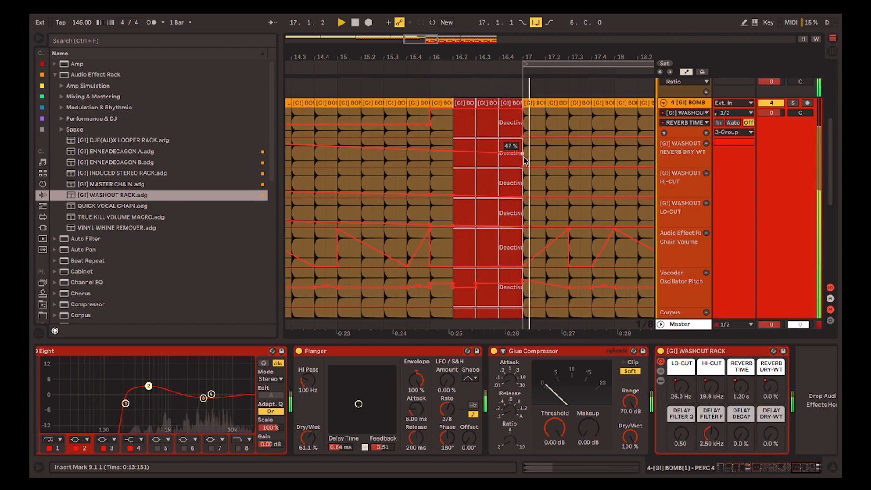
pyautogui.scroll(-4, 461, 174)
pyautogui.hscroll(-1, 494, 190)
pyautogui.press('a')
# - Duplicate the arrangement section from bar 17 to bar 25 across the tracks
pyautogui.hscroll(1, 506, 196)
pyautogui.scroll(-4, 479, 196)
pyautogui.scroll(3, 481, 200)
pyautogui.scroll(-3, 637, 281)
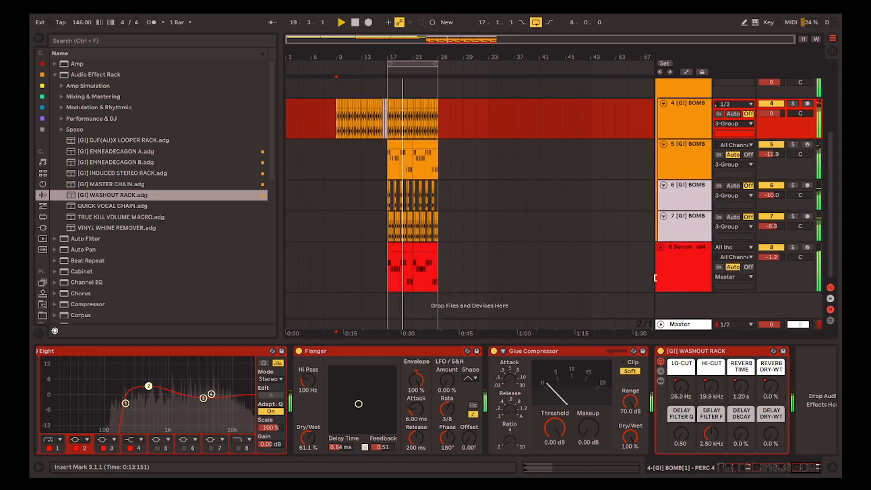
pyautogui.scroll(2, 399, 205)
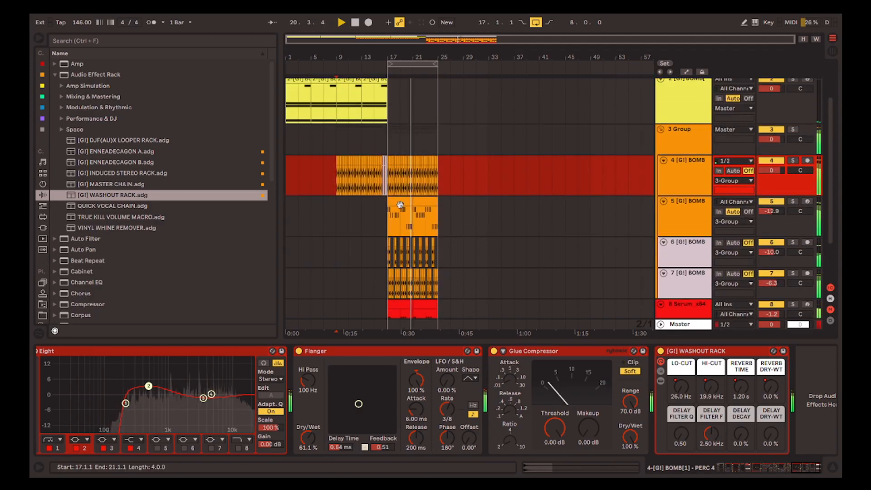
pyautogui.scroll(-2, 416, 201)
pyautogui.scroll(5, 406, 227)
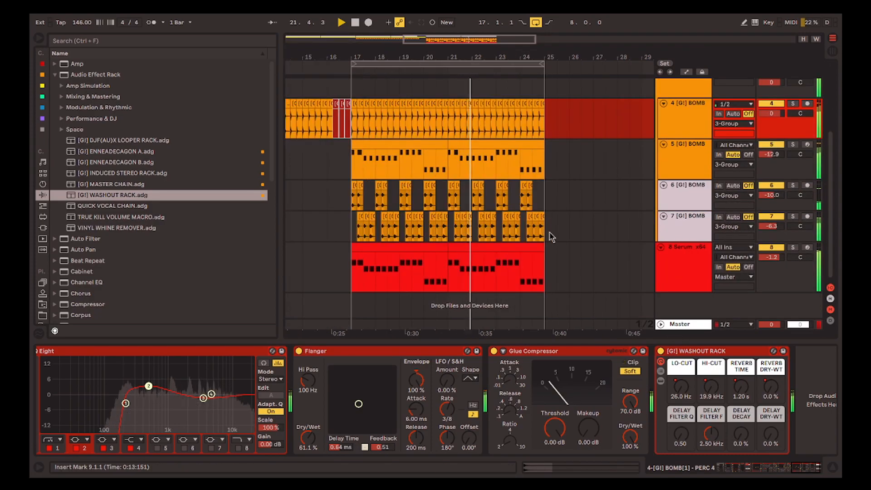
pyautogui.click(383, 247)
pyautogui.hotkey('ctrl', 'shift', 'd')
# - Split off and deactivate the track 5 clip from 24.3.1 to 25.1.1 to create a break
pyautogui.scroll(3, 454, 184)
pyautogui.hscroll(-2, 454, 184)
pyautogui.scroll(-2, 435, 167)
pyautogui.scroll(5, 432, 165)
pyautogui.scroll(-1, 465, 140)
pyautogui.scroll(2, 465, 140)
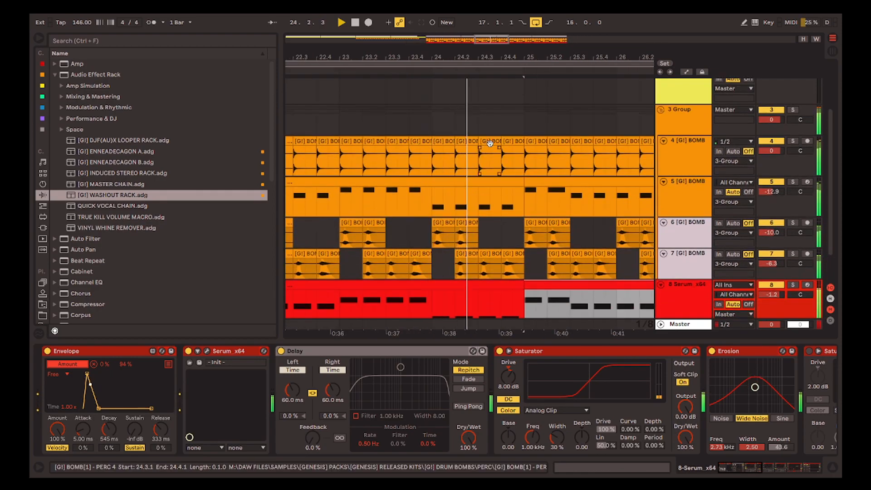
pyautogui.click(376, 209)
pyautogui.press('space')
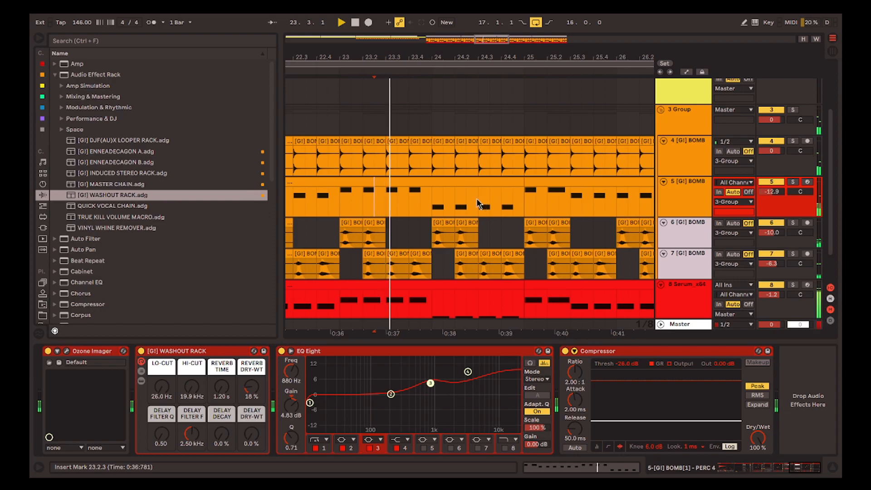
pyautogui.moveTo(479, 203); pyautogui.dragTo(524, 245)
pyautogui.scroll(-1, 500, 243)
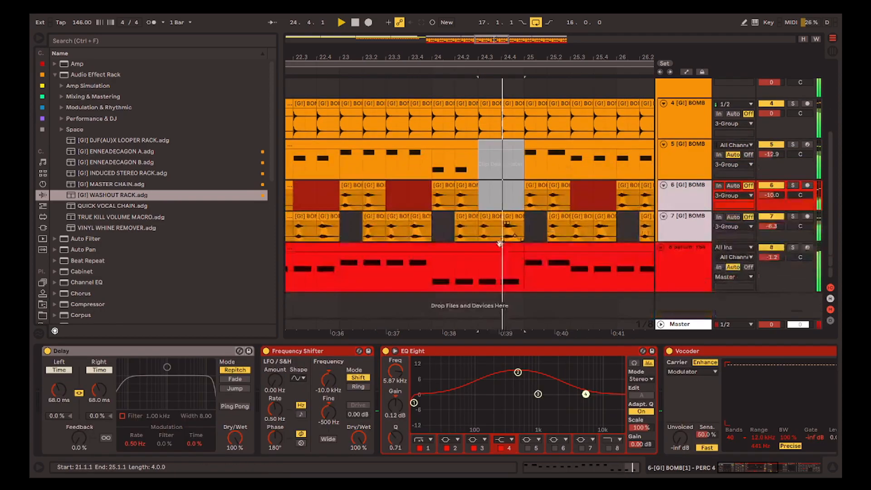
# - Deactivate the Serum track's clip from 24.3.1 to 25.1.1
pyautogui.click(386, 264)
pyautogui.press('space')
pyautogui.press('space')
pyautogui.moveTo(480, 278); pyautogui.dragTo(527, 270)
pyautogui.press('0')
pyautogui.scroll(1, 507, 219)
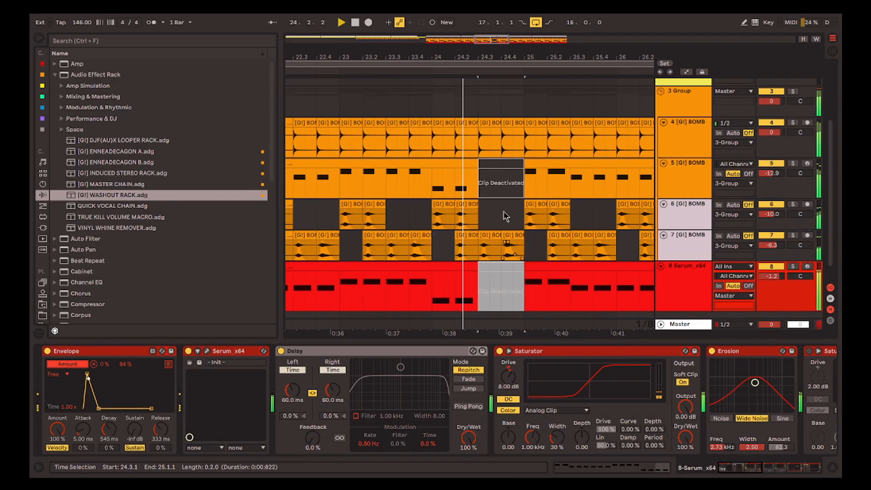
# - Deactivate the track 1 drum clip from 24.4.1 to 25.1.1 and play the break back
pyautogui.scroll(2, 507, 219)
pyautogui.moveTo(503, 96); pyautogui.dragTo(521, 97)
pyautogui.press('0')
pyautogui.click(438, 157)
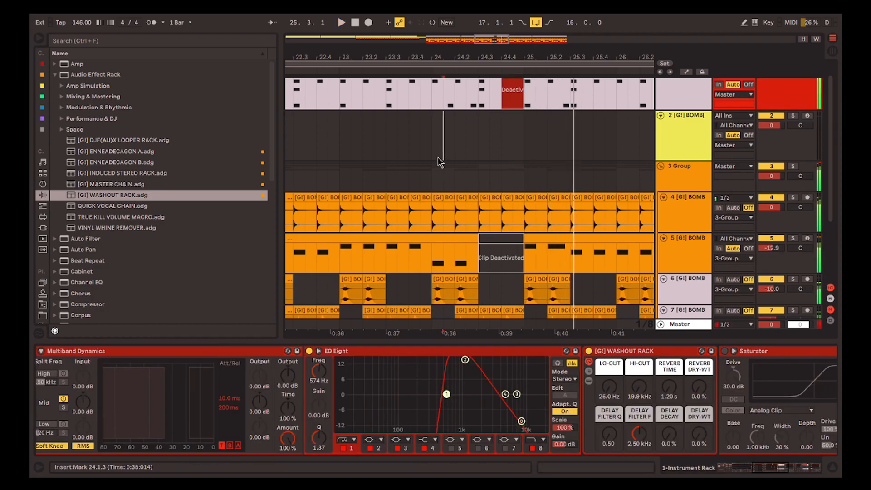
pyautogui.press('space')
pyautogui.press('space')
pyautogui.scroll(-2, 497, 211)
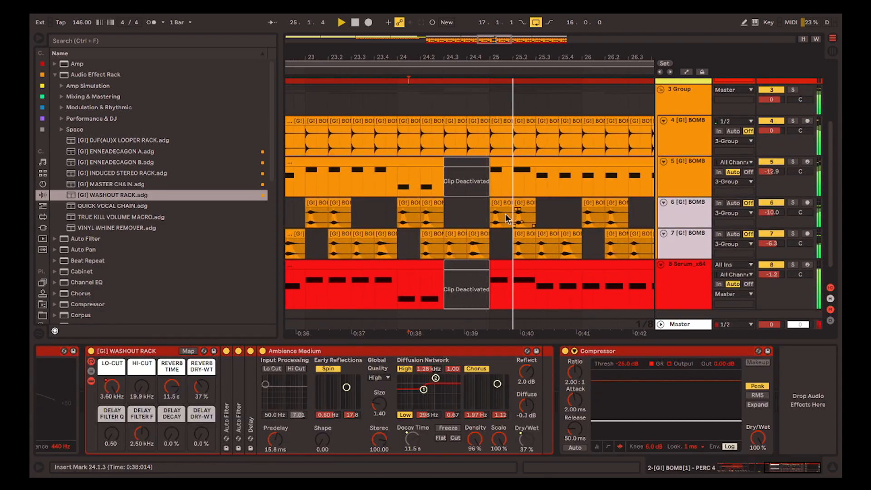
# - Solo track 4, play it from bar 25 and show its automation lanes
pyautogui.press('space')
pyautogui.click(439, 121)
pyautogui.press('s')
pyautogui.press('space')
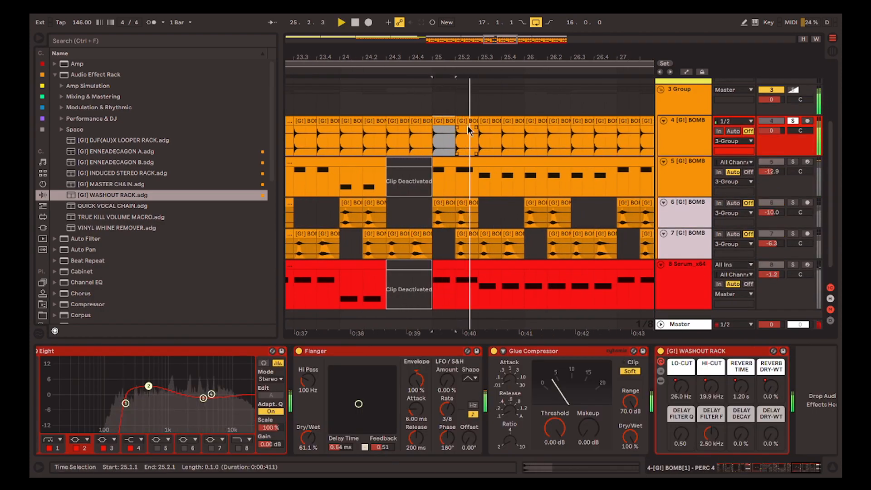
pyautogui.press('a')
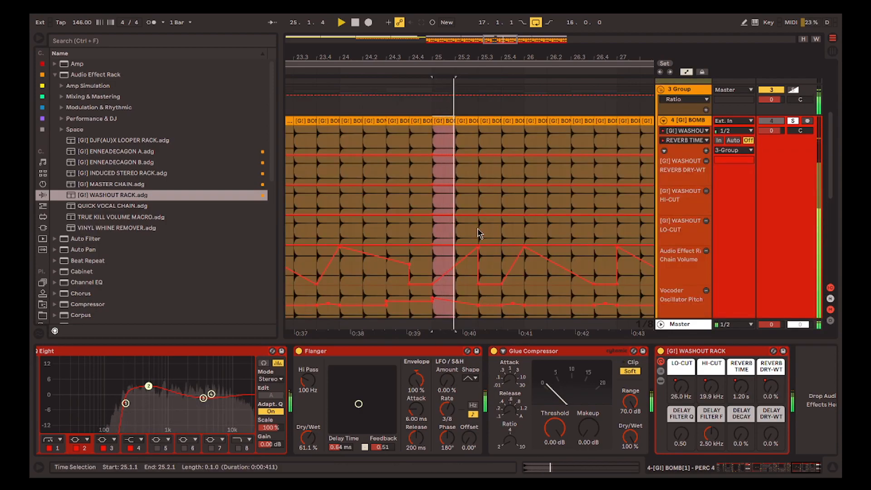
pyautogui.scroll(-3, 480, 233)
# - Play the soloed track 4 around bar 25 to check its Vocoder oscillator pitch and Corpus decay automation
pyautogui.click(465, 252)
pyautogui.press('space')
pyautogui.press('space')
pyautogui.press('space')
pyautogui.click(386, 240)
pyautogui.press('space')
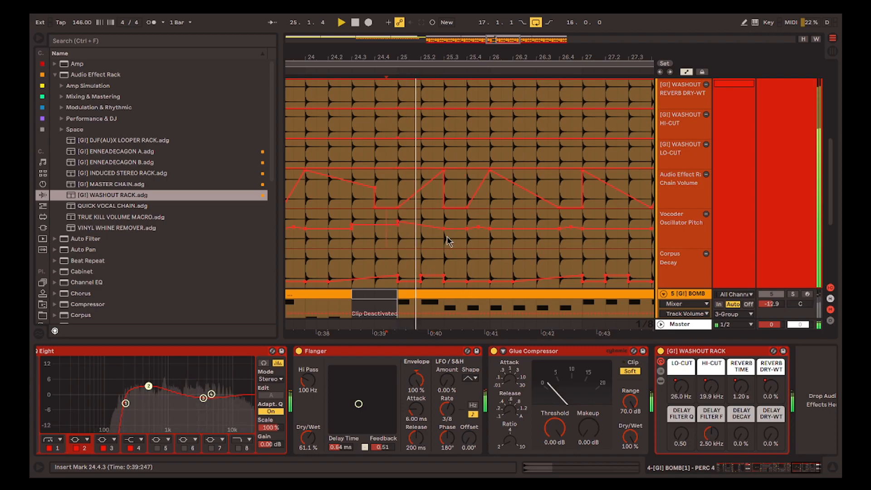
pyautogui.scroll(-4, 443, 238)
pyautogui.press('space')
# - Lower track 4's Vocoder oscillator pitch automation from 25.3.1 to 33.1.1, bringing its starting point to -2.40
pyautogui.click(434, 244)
pyautogui.moveTo(446, 242); pyautogui.dragTo(622, 244)
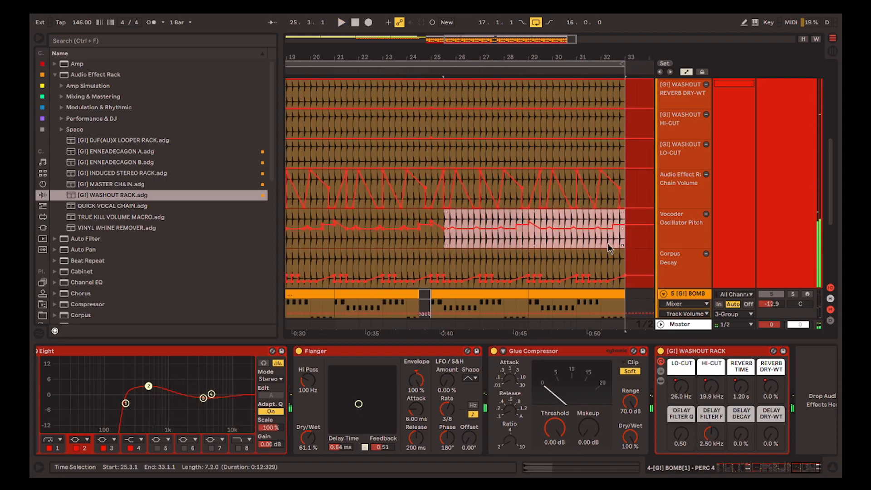
pyautogui.press('space')
pyautogui.press('space')
pyautogui.press('space')
pyautogui.moveTo(468, 235); pyautogui.dragTo(467, 236)
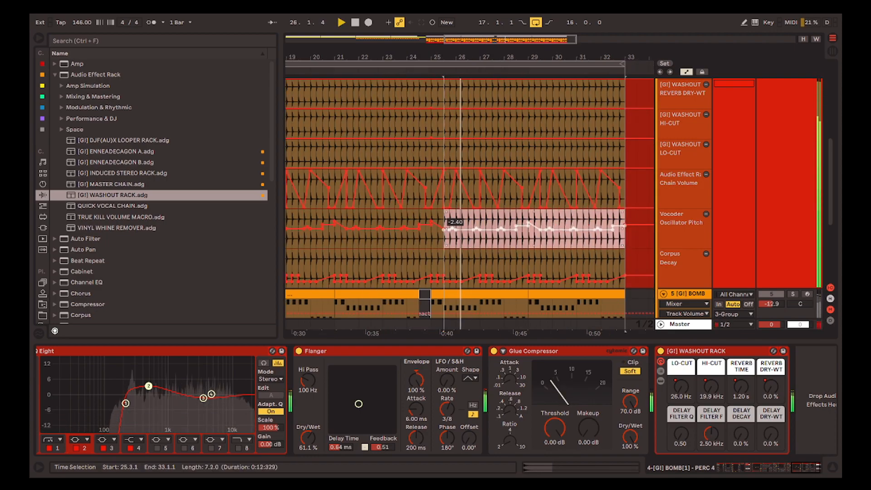
# - Adjust the Vocoder oscillator pitch breakpoint at bar 26 on track 4
pyautogui.click(434, 245)
pyautogui.scroll(5, 463, 243)
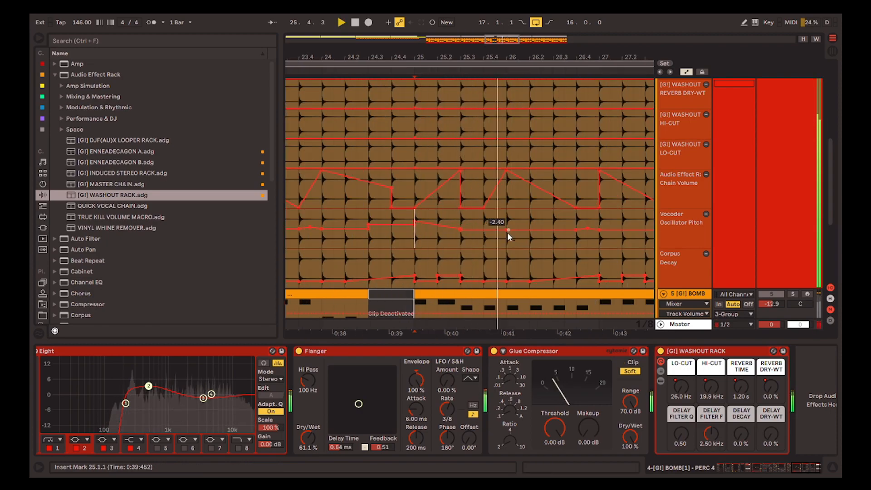
pyautogui.moveTo(505, 228); pyautogui.dragTo(506, 225)
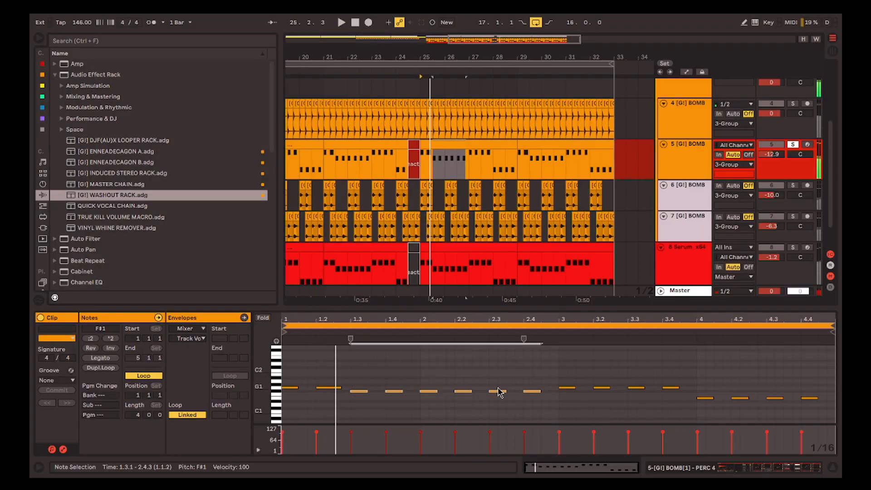
# - Transpose the six F#1 notes from 1.3 to 2.4 in the second track 5 clip up to F#2
pyautogui.press('Up')
pyautogui.press('Up')
pyautogui.press('Up')
pyautogui.press('Up')
pyautogui.press('Up')
pyautogui.press('Up')
pyautogui.press('Up')
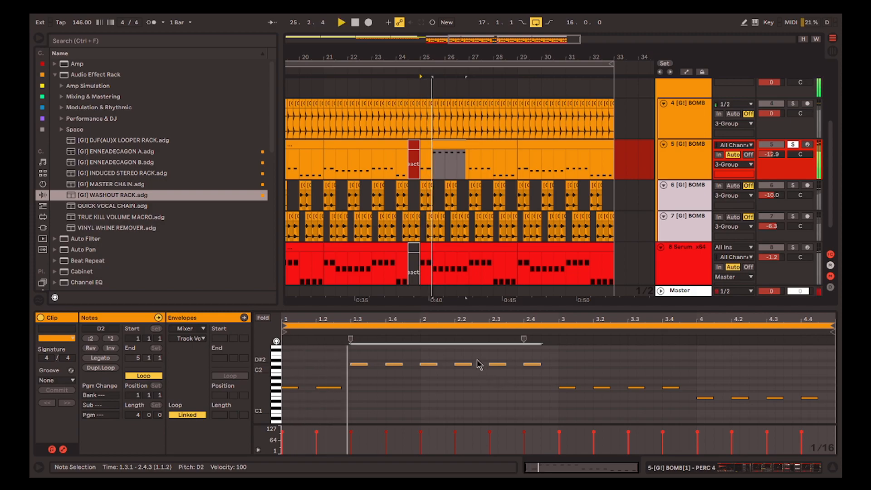
pyautogui.click(287, 327)
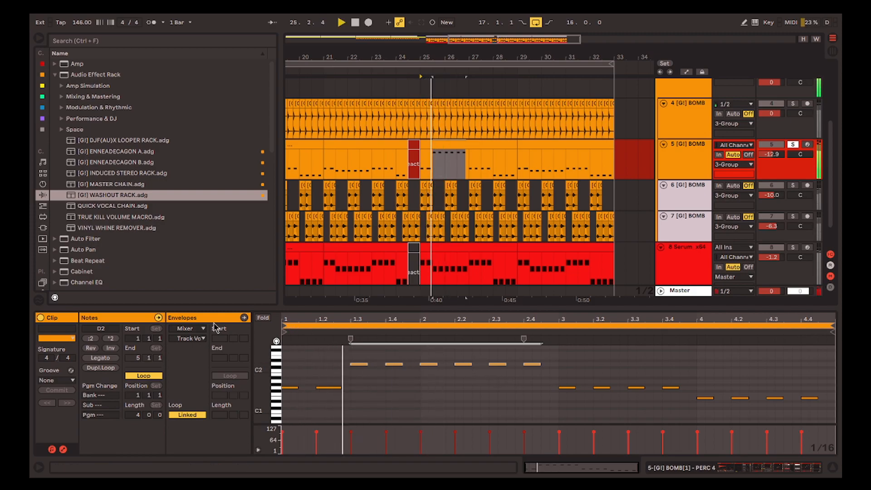
pyautogui.press('Up')
pyautogui.press('Up')
pyautogui.press('Up')
pyautogui.press('Up')
pyautogui.press('Up')
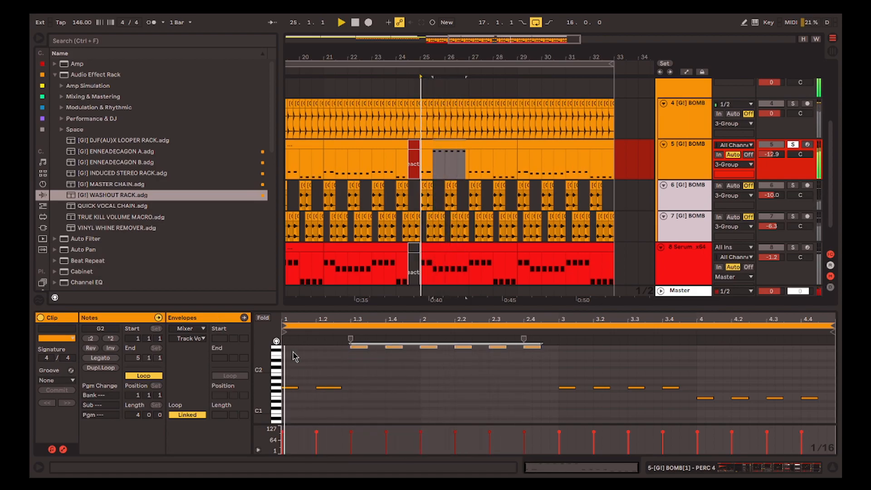
pyautogui.scroll(2, 399, 370)
pyautogui.press('Down')
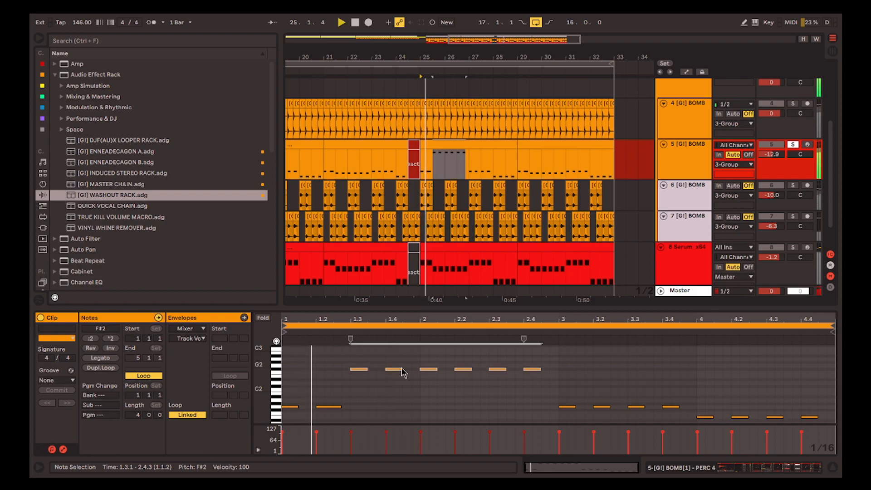
# - Transpose the four bar 3 notes up to G2 and the four bar 4 notes up to E2 in the second track 5 clip
pyautogui.scroll(-2, 569, 384)
pyautogui.moveTo(570, 371); pyautogui.dragTo(649, 389)
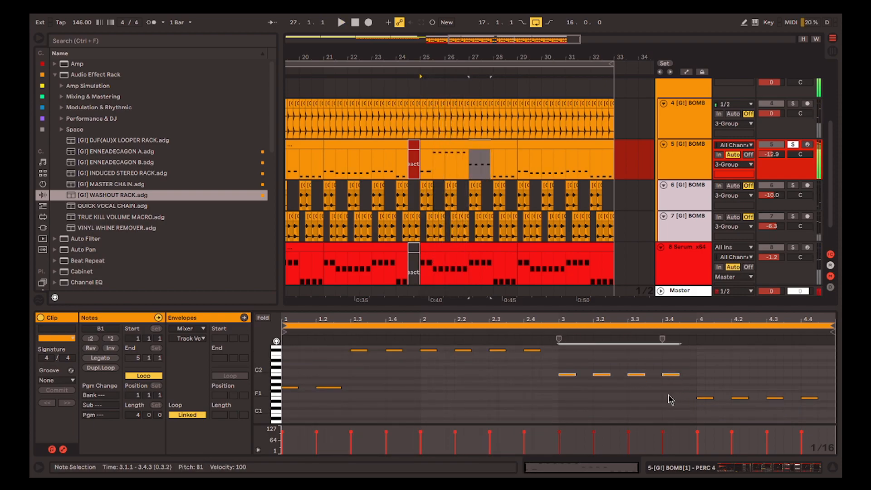
pyautogui.moveTo(714, 389); pyautogui.dragTo(823, 416)
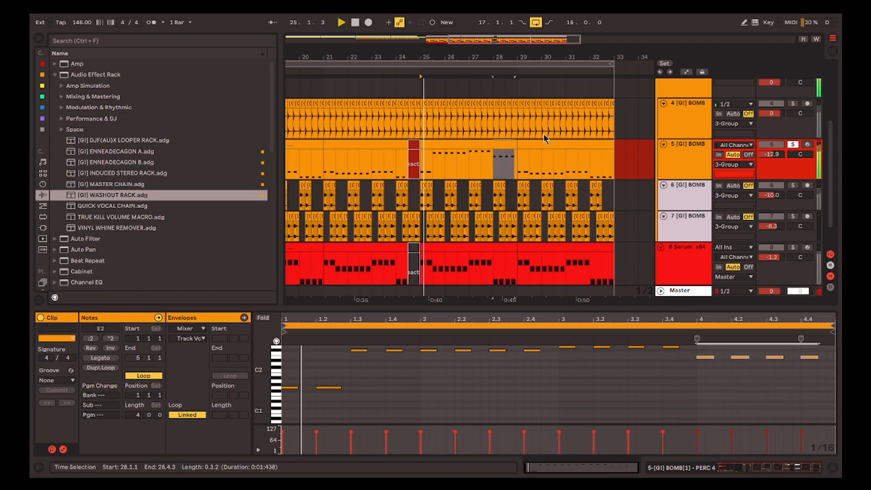
# - Replace the track 5 clip from 29.1.1 to 33.1.1 with a copy of the repitched clip, unsolo the track and play from 29.1.1
pyautogui.click(590, 163)
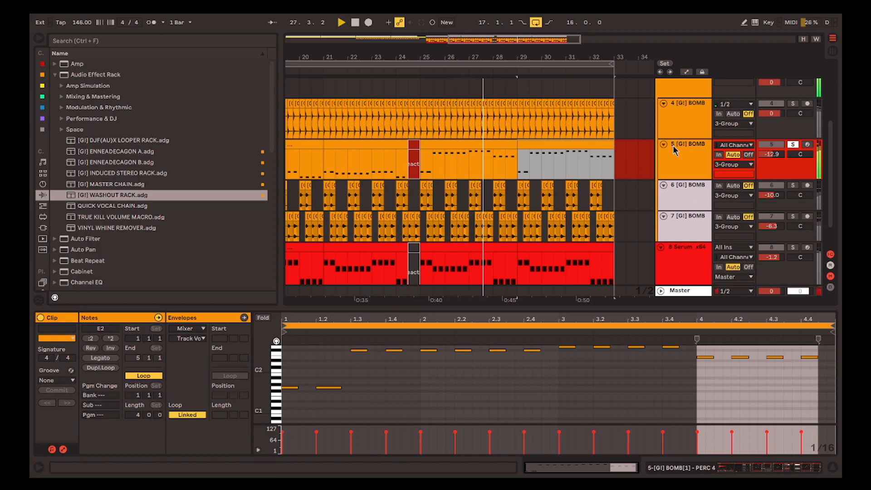
pyautogui.scroll(-1, 499, 144)
pyautogui.scroll(3, 499, 144)
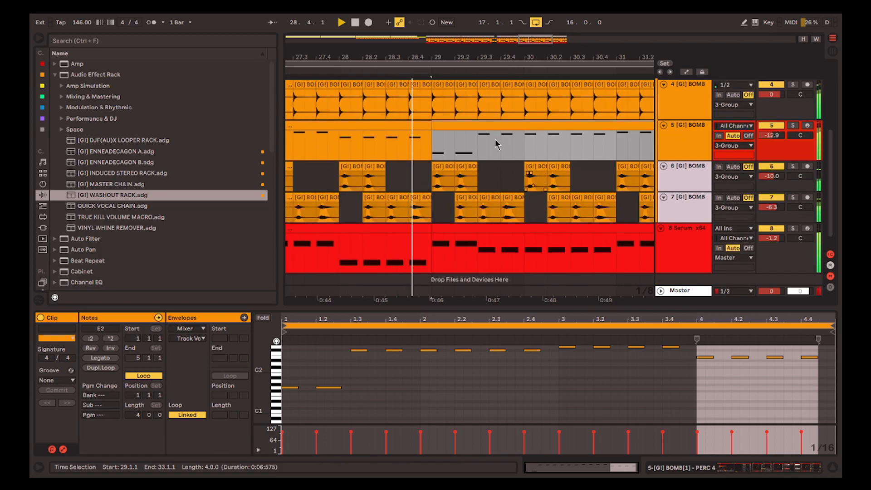
pyautogui.click(431, 145)
pyautogui.scroll(2, 499, 149)
pyautogui.scroll(-5, 518, 154)
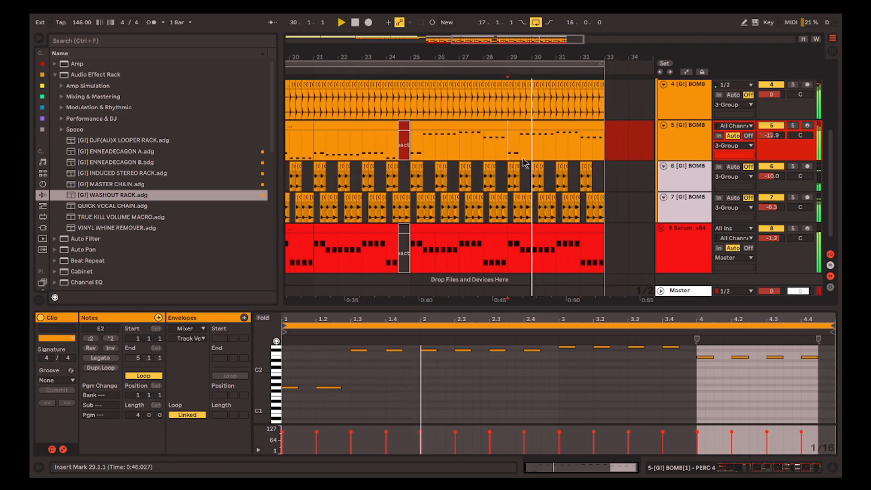
# - Play the drop from 25.1.1 and check track 4's Corpus decay automation between 25.3.1 and 26.3.1
pyautogui.click(426, 142)
pyautogui.scroll(2, 426, 143)
pyautogui.scroll(4, 414, 145)
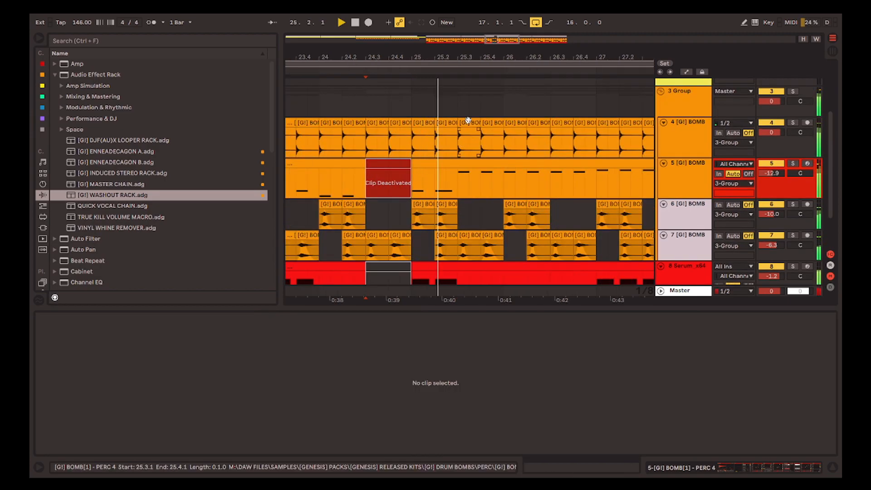
pyautogui.click(468, 121)
pyautogui.click(414, 146)
pyautogui.press('a')
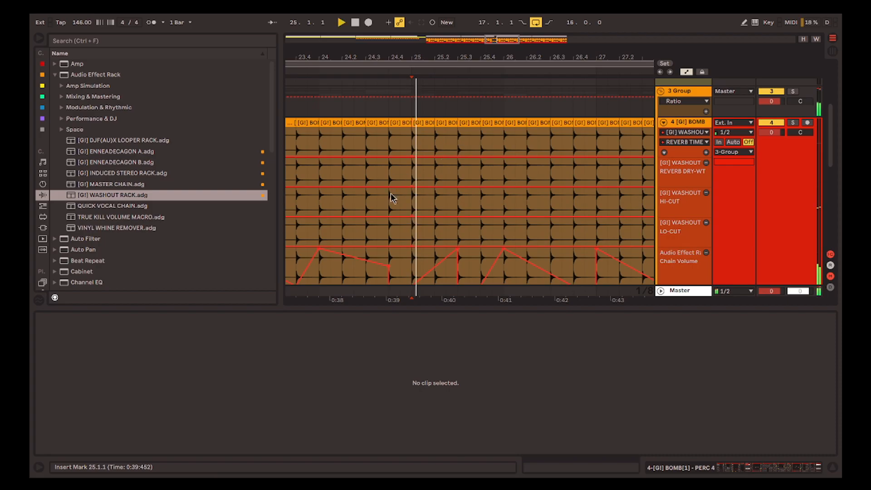
pyautogui.scroll(-5, 471, 217)
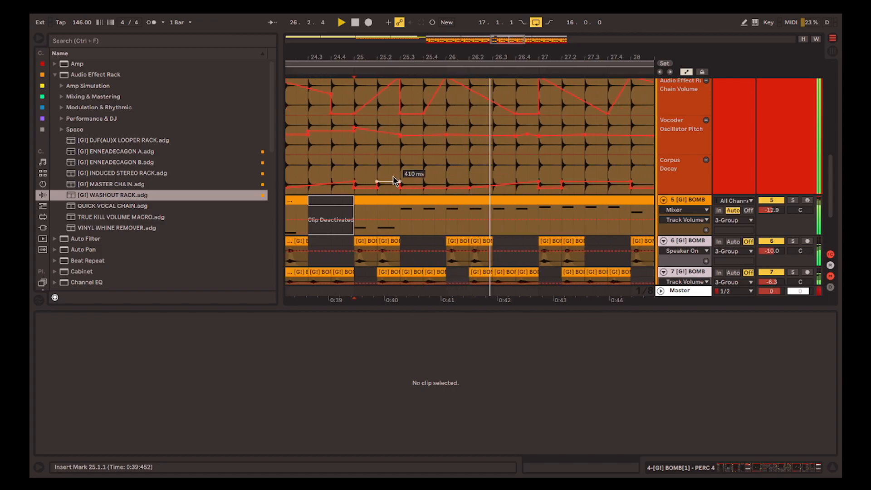
pyautogui.click(365, 166)
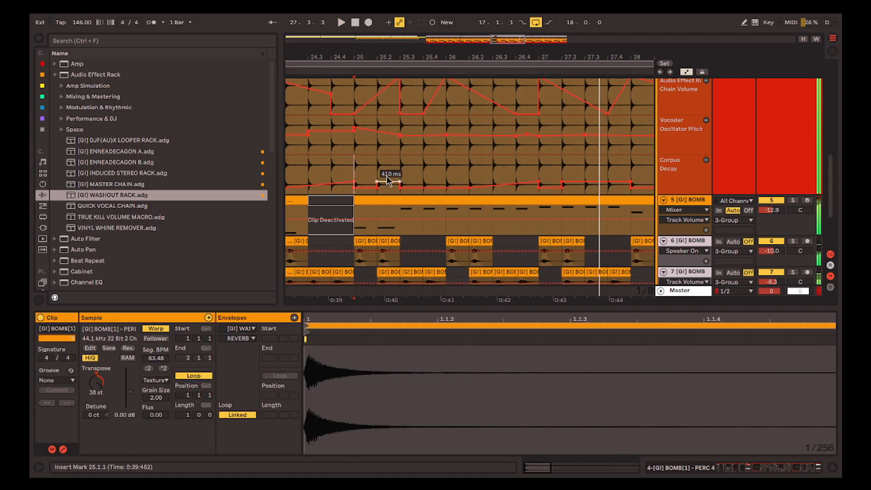
pyautogui.moveTo(396, 171); pyautogui.dragTo(503, 176)
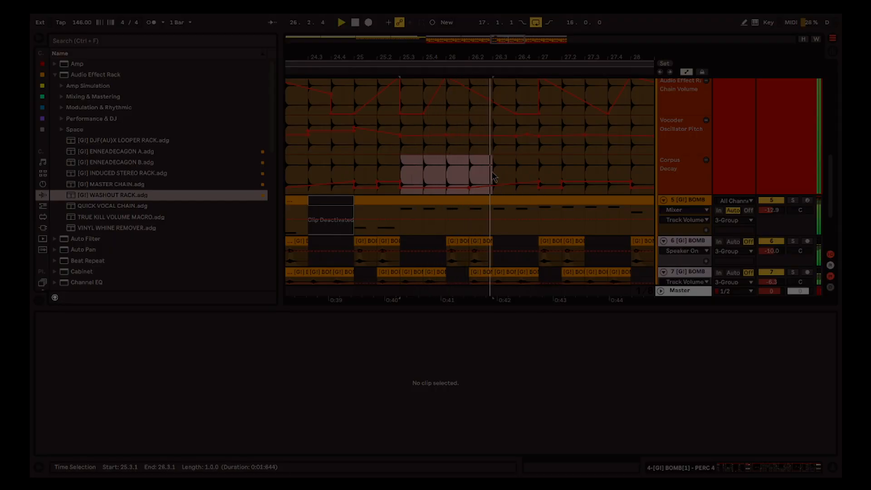
pyautogui.click(436, 175)
pyautogui.scroll(4, 495, 195)
# - Copy the four-bar track 5 clip to 1.1.1 and duplicate it three times to fill the intro up to bar 17
pyautogui.click(493, 208)
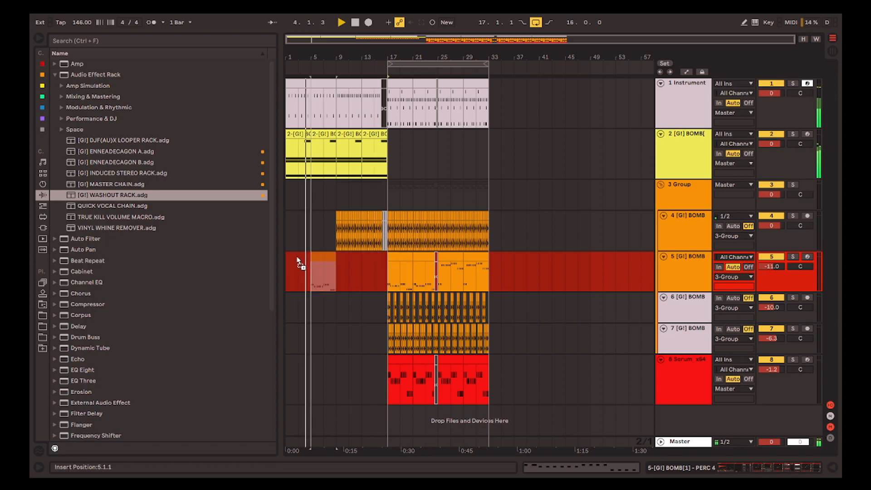
pyautogui.moveTo(297, 260); pyautogui.dragTo(298, 260)
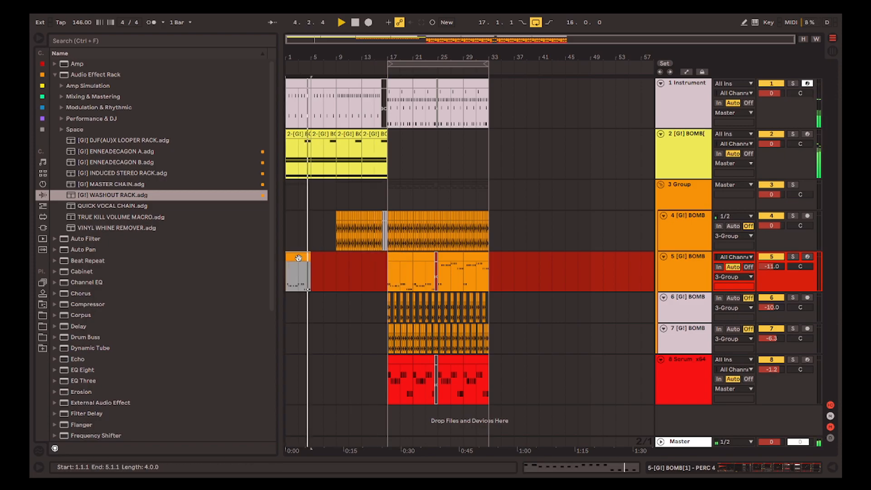
pyautogui.hotkey('ctrl', 'd')
pyautogui.hotkey('ctrl', 'd')
pyautogui.hotkey('ctrl', 'd')
# - Turn off the Delay on track 5 and automate its Device On parameter to switch on at bar 17
pyautogui.hotkey('ctrl', 'alt', 'l')
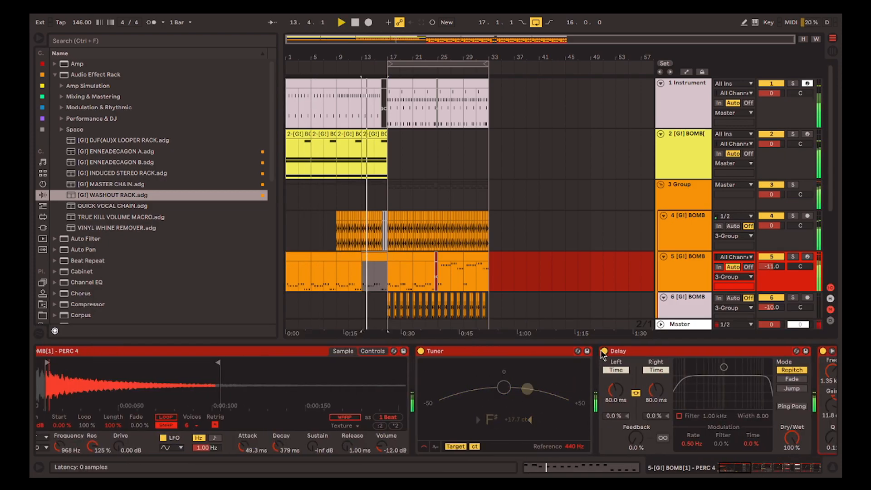
pyautogui.click(604, 351)
pyautogui.scroll(-2, 371, 264)
pyautogui.click(297, 218)
pyautogui.press('a')
pyautogui.press('space')
pyautogui.press('space')
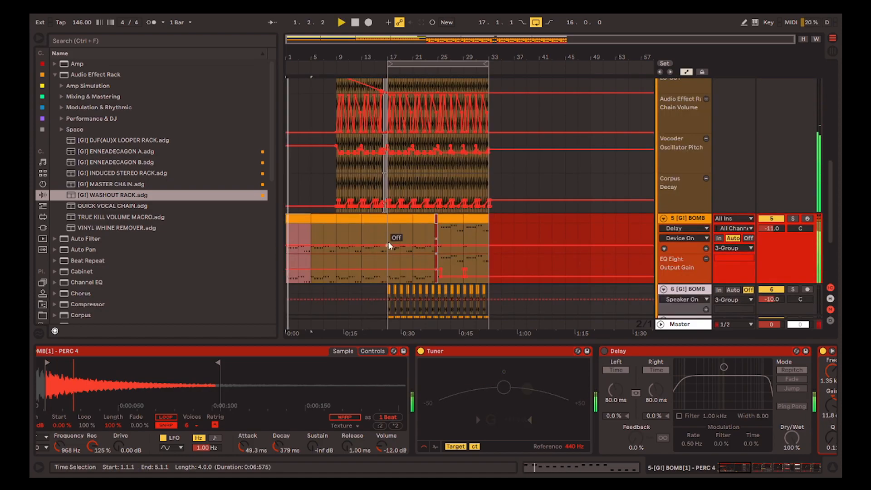
pyautogui.click(388, 245)
pyautogui.moveTo(400, 245); pyautogui.dragTo(401, 231)
# - Cut the first track 5 clip down to a one-bar F#1 phrase that starts from clip position 1.3.1
pyautogui.click(804, 467)
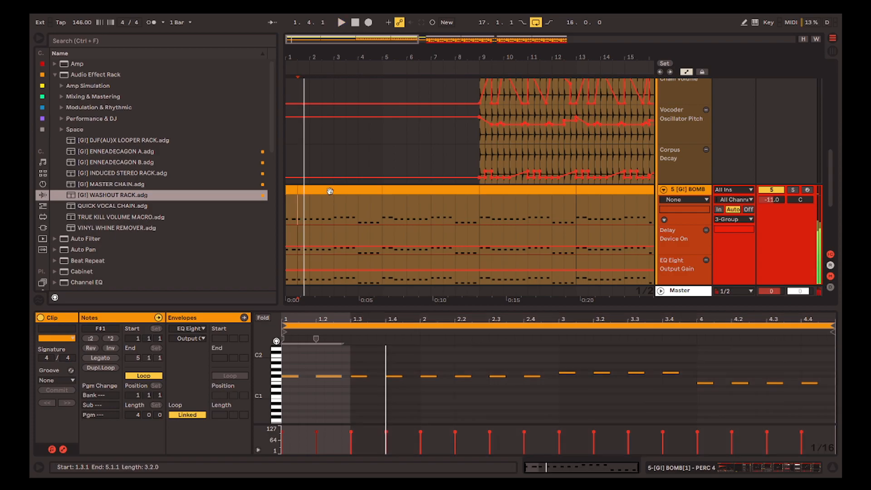
pyautogui.click(315, 192)
pyautogui.press('space')
pyautogui.moveTo(369, 195); pyautogui.dragTo(311, 198)
pyautogui.keyDown('shift'); pyautogui.click(332, 195); pyautogui.keyUp('shift')
# - Duplicate the one-bar phrase and clear bars 6 and 8 so it alternates with one-bar gaps up to bar 9
pyautogui.hotkey('ctrl', 'd')
pyautogui.hotkey('ctrl', 'd')
pyautogui.hotkey('ctrl', 'd')
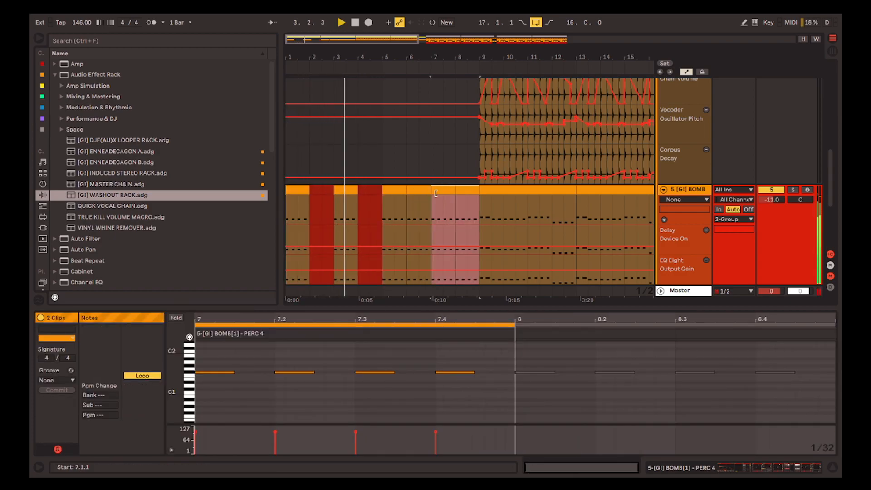
pyautogui.click(407, 193)
pyautogui.press('Delete')
pyautogui.click(465, 193)
pyautogui.press('Delete')
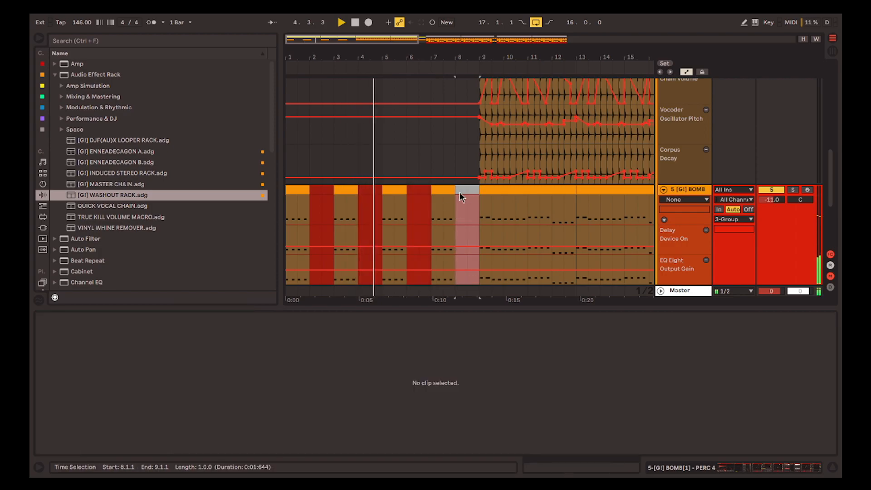
# - Delete the track 5 clips from 9.1.1 to 17.1.1 and place a copy of the one-bar phrase at 9.1.1
pyautogui.click(484, 189)
pyautogui.press('w')
pyautogui.keyDown('shift'); pyautogui.click(374, 189); pyautogui.keyUp('shift')
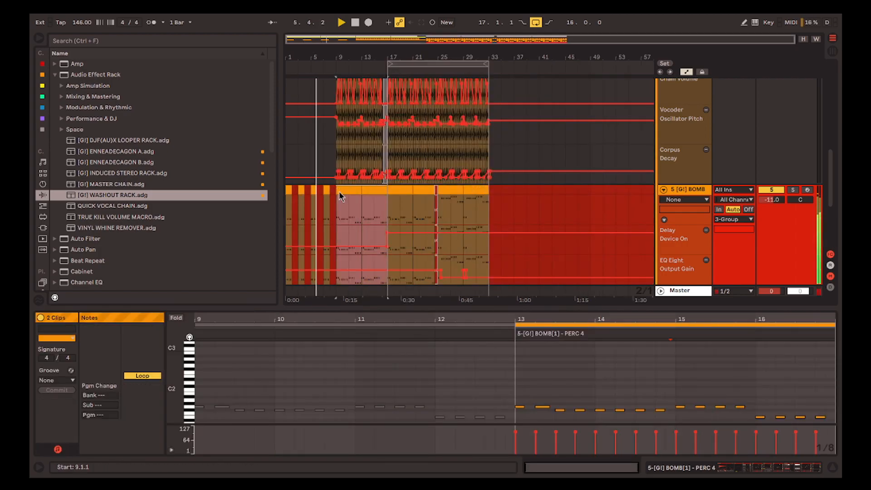
pyautogui.press('Delete')
pyautogui.moveTo(334, 192)
pyautogui.mouseDown()
pyautogui.moveTo(320, 189)
pyautogui.moveTo(338, 194)
pyautogui.mouseUp()
pyautogui.hotkey('ctrl', 'd')
pyautogui.hotkey('ctrl', 'd')
pyautogui.hotkey('ctrl', 'd')
pyautogui.hotkey('ctrl', 'z')
pyautogui.hotkey('ctrl', 'z')
pyautogui.hotkey('ctrl', 'z')
# - Repeat the one-bar phrase and its one-bar gap on track 5 from 9.1.1 until bar 17
pyautogui.hotkey('ctrl', 'd')
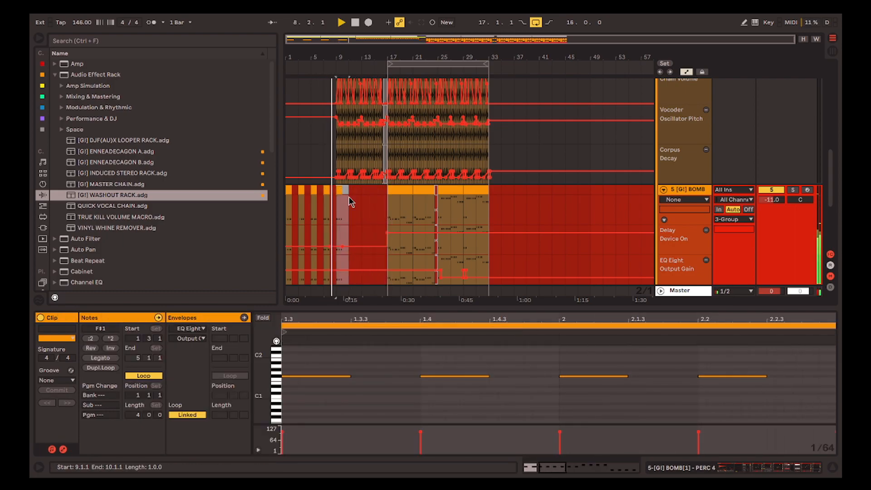
pyautogui.hotkey('ctrl', 'd')
pyautogui.hotkey('ctrl', 'd')
pyautogui.hotkey('ctrl', 'd')
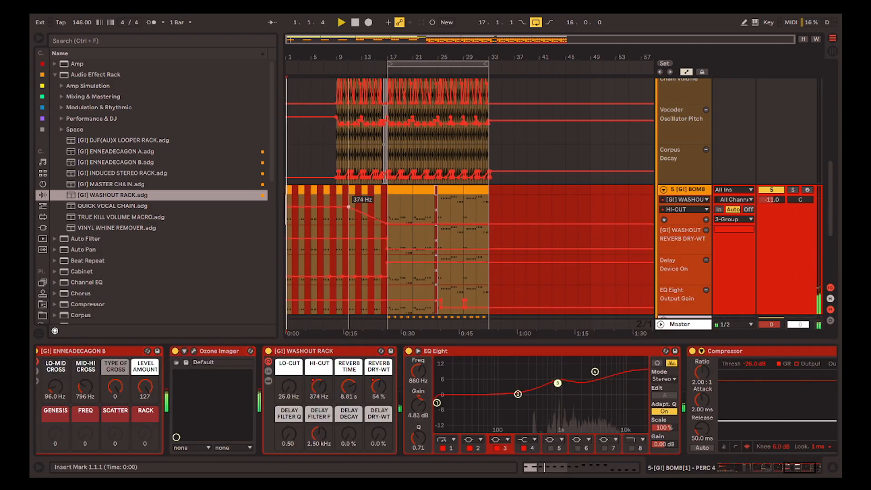
# - Automate track 5's WASHOUT RACK HI-CUT as a curved opening sweep from about 222 Hz at bar 1 to bar 17
pyautogui.press('space')
pyautogui.press('space')
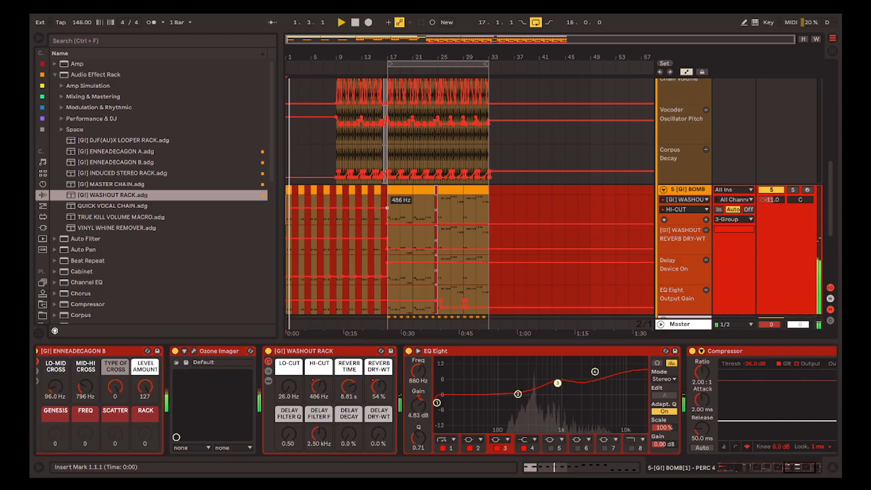
pyautogui.moveTo(386, 205); pyautogui.dragTo(286, 205)
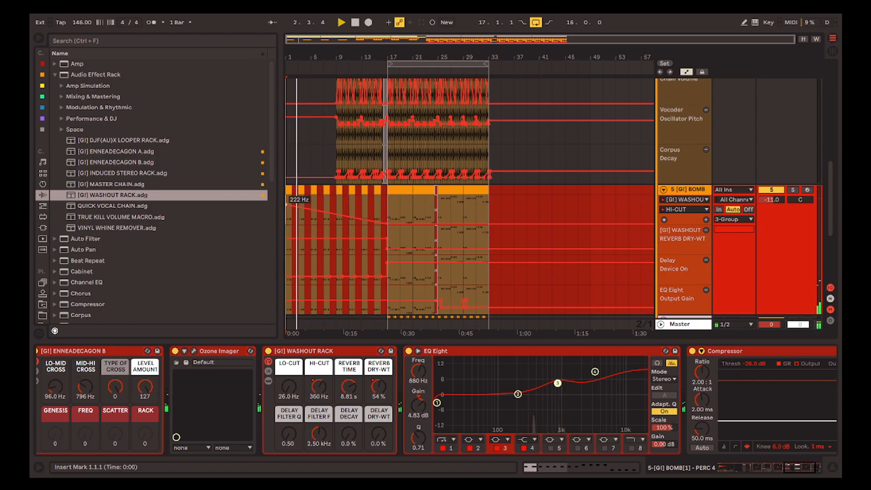
pyautogui.press('a')
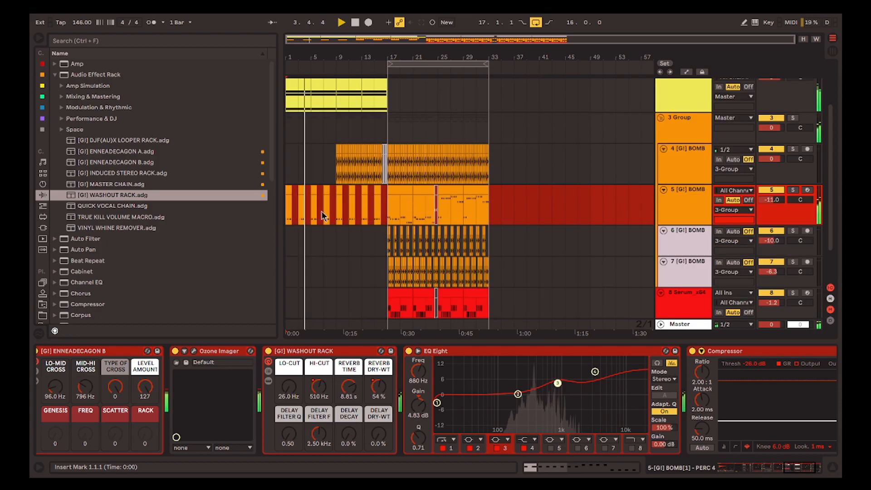
pyautogui.press('a')
pyautogui.moveTo(361, 219); pyautogui.dragTo(361, 208)
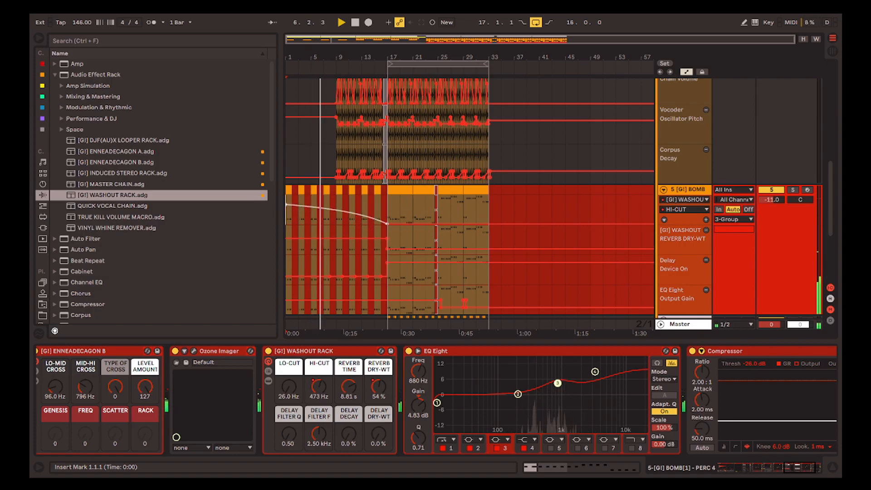
# - Automate track 5's WASHOUT RACK REVERB TIME to drop to 1.20 s at bar 17
pyautogui.scroll(5, 405, 204)
pyautogui.hscroll(-4, 428, 208)
pyautogui.scroll(-5, 427, 233)
pyautogui.scroll(5, 381, 240)
pyautogui.hscroll(-3, 382, 236)
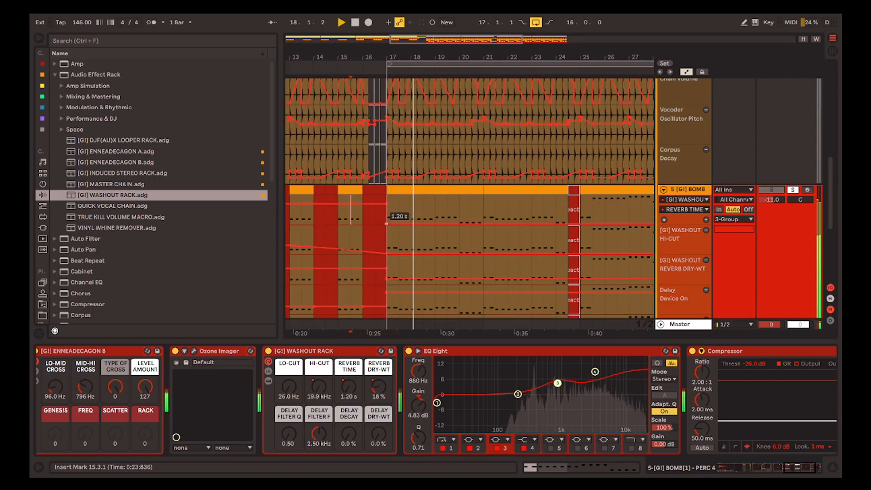
pyautogui.scroll(-5, 356, 221)
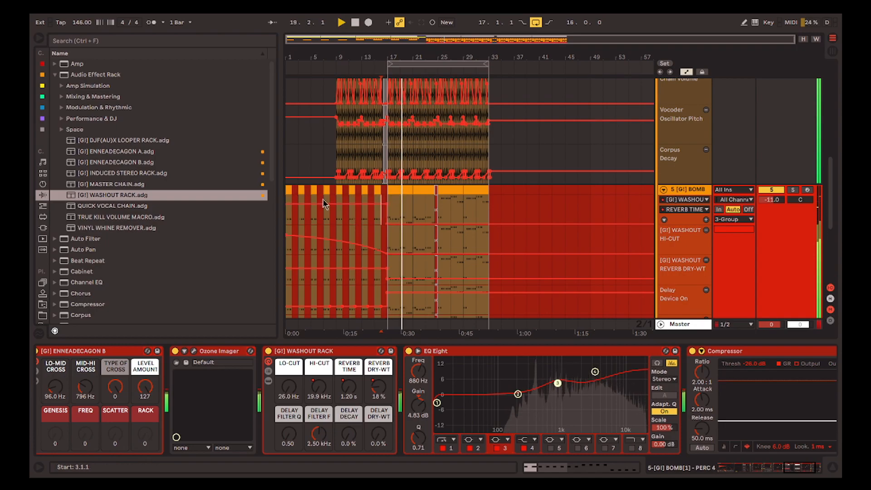
# - On the Master's chain, set COLOUR TOGGLE to 49, ANALOG TOGGLE to 30, DRIVE AMOUNT to 21 and TAPE COMP to 37
pyautogui.click(703, 325)
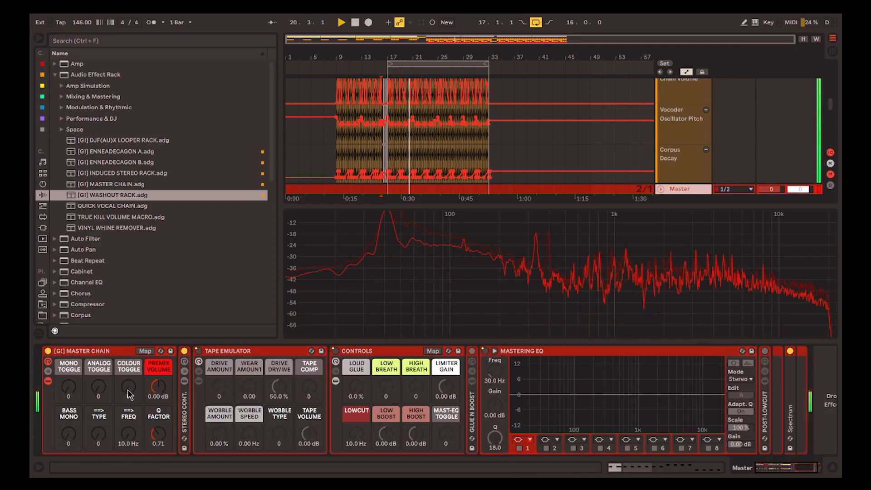
pyautogui.moveTo(130, 390); pyautogui.dragTo(129, 368)
pyautogui.moveTo(99, 389); pyautogui.dragTo(99, 383)
pyautogui.moveTo(309, 388); pyautogui.dragTo(308, 371)
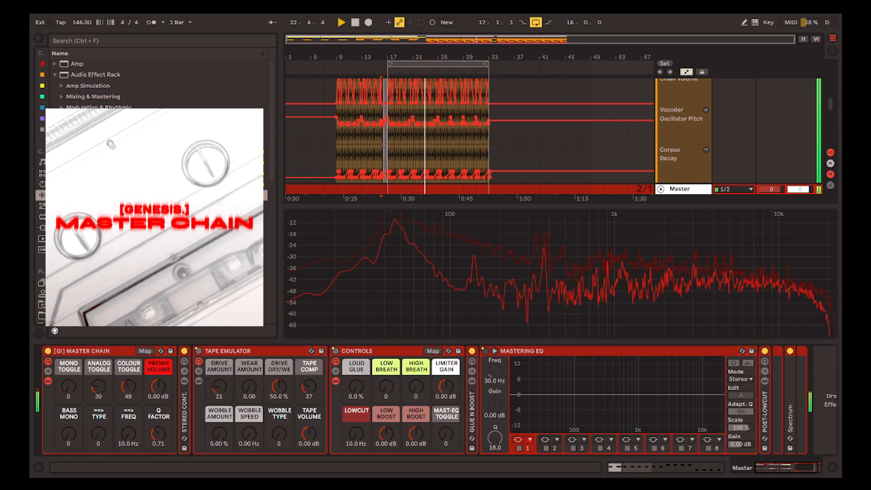
# - Set the master chain's LOWCUT to 26.8 Hz, try a different LIMITER GAIN and reset it to 0.00 dB
pyautogui.moveTo(356, 433); pyautogui.dragTo(356, 426)
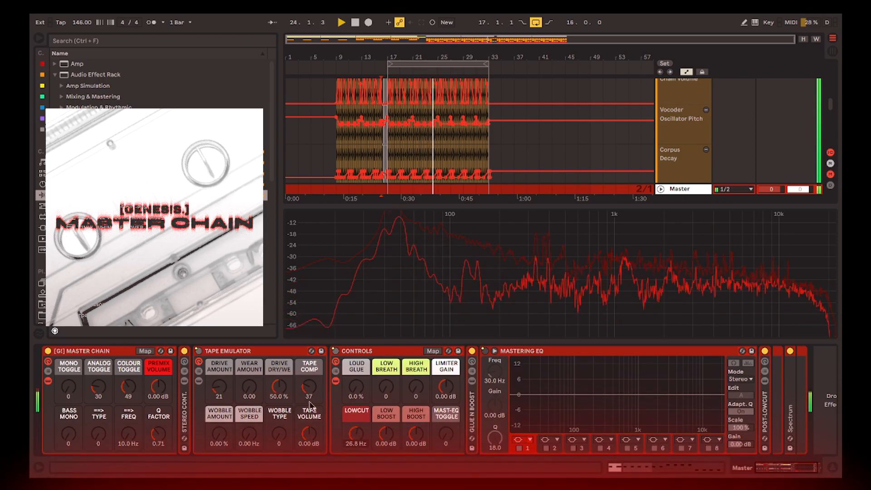
pyautogui.moveTo(445, 389); pyautogui.dragTo(444, 379)
pyautogui.doubleClick(448, 394)
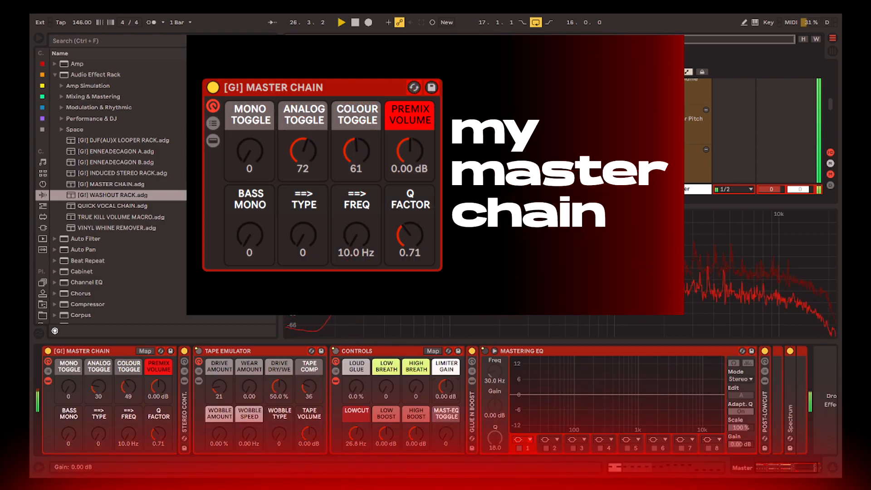
# - Add a Saturator before the Spectrum on the Master, using the Digital Clip curve and about 3.38 dB of drive
pyautogui.scroll(-10, 156, 254)
pyautogui.moveTo(80, 264); pyautogui.dragTo(757, 424)
pyautogui.click(605, 411)
pyautogui.click(599, 463)
pyautogui.moveTo(546, 378); pyautogui.dragTo(545, 373)
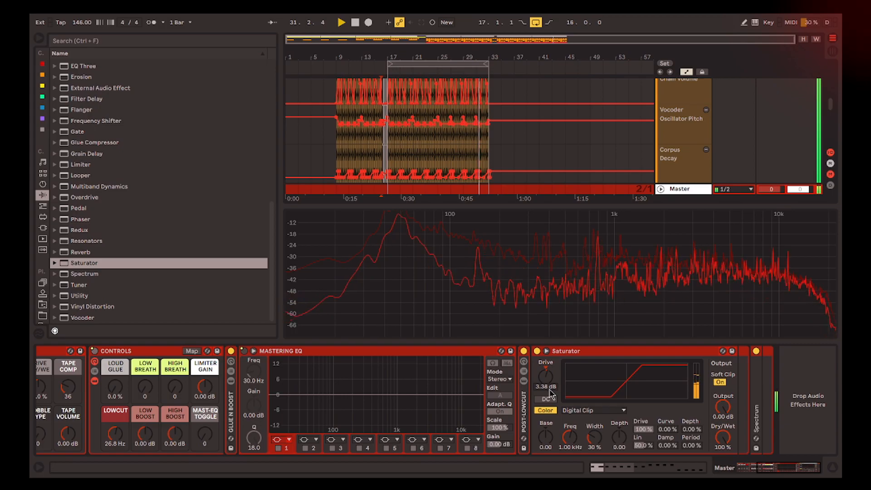
# - Hold a sustained F#2 note across the eight-bar track 9 clip from bar 9 to 17 and play it
pyautogui.press('space')
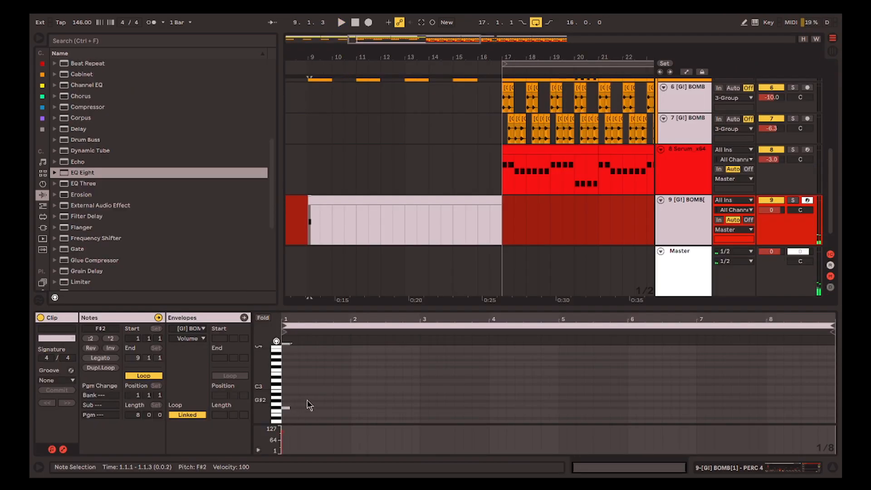
pyautogui.press('space')
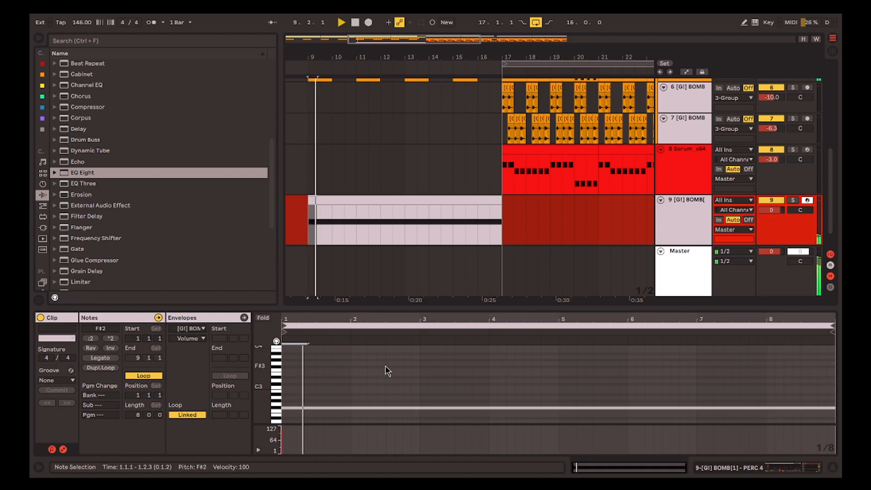
# - Convert track 9's Simpler to Sampler and give its clip a Pitch Bend envelope rising from 0 across all eight bars
pyautogui.hotkey('shift', 'Tab')
pyautogui.rightClick(195, 351)
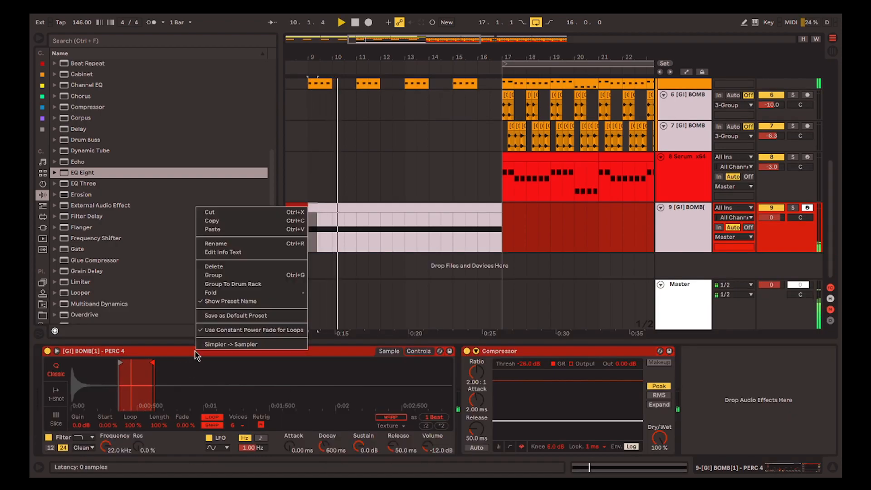
pyautogui.click(223, 343)
pyautogui.click(326, 350)
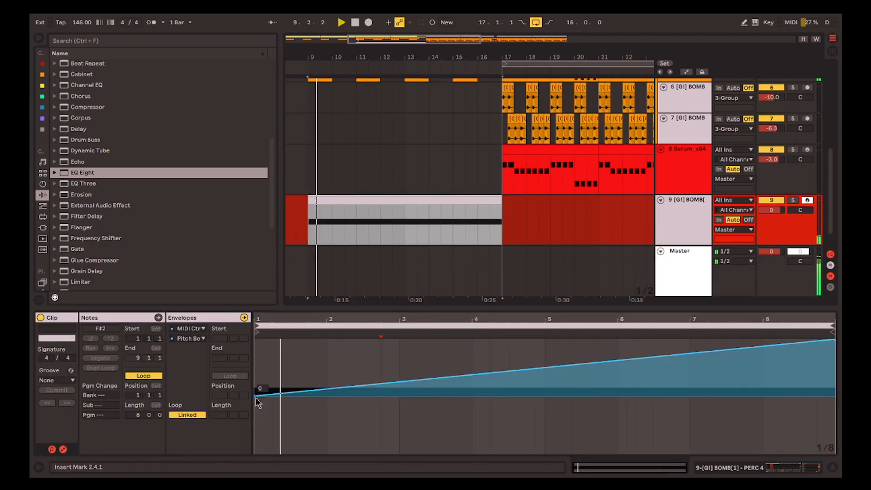
# - Lower the start of the track 9 clip's Pitch Bend envelope to -8192 and solo the track
pyautogui.moveTo(256, 396); pyautogui.dragTo(256, 452)
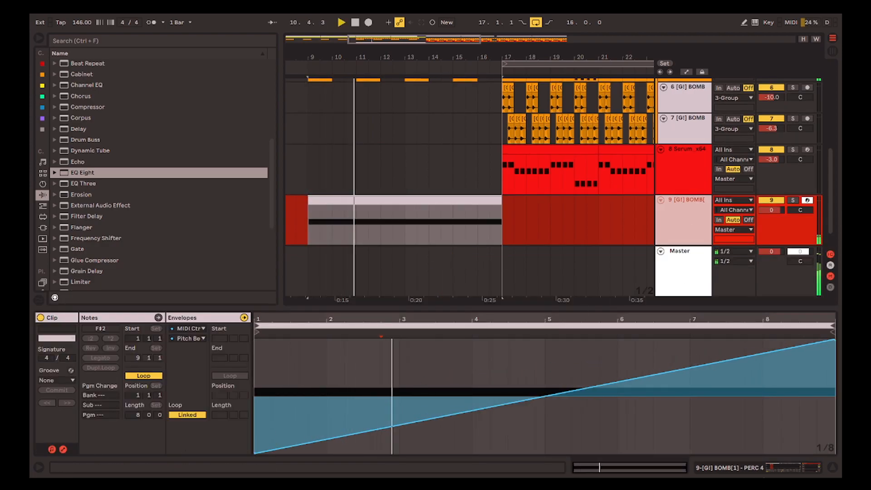
pyautogui.doubleClick(694, 223)
pyautogui.press('s')
# - Shorten the Sampler's sustain loop to end at 18450 with Link on, and raise the sample volume to 24 dB
pyautogui.click(245, 352)
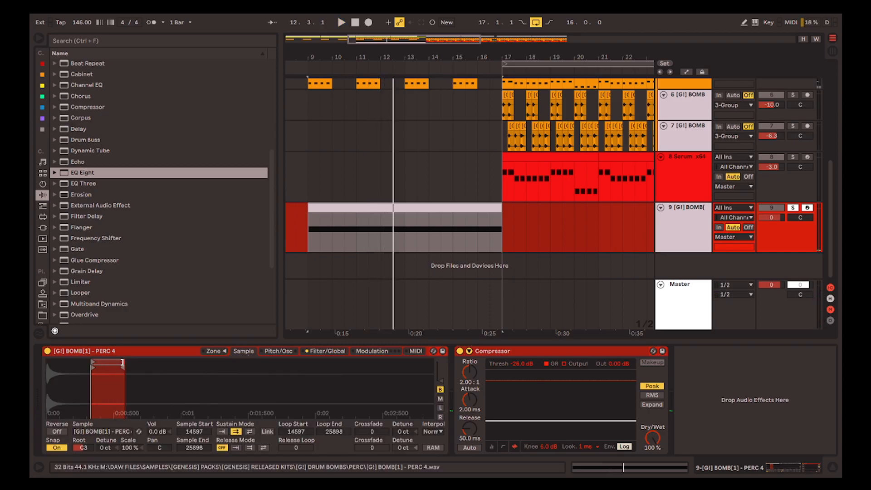
pyautogui.press('space')
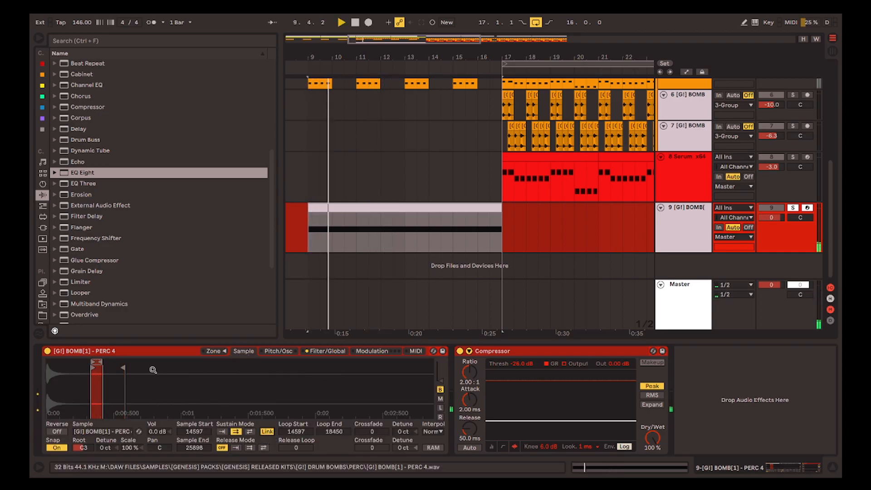
pyautogui.rightClick(165, 389)
pyautogui.click(209, 334)
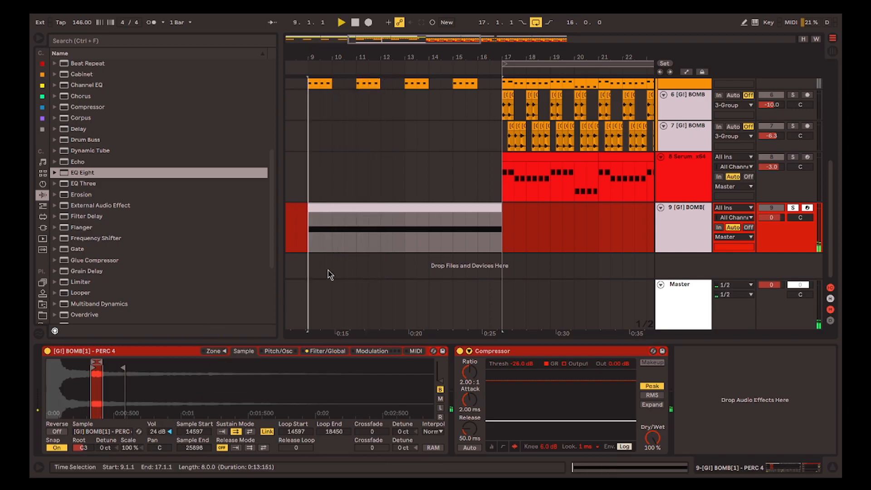
# - Give the Sampler's volume envelope a 16.5 s attack and insert an EQ Eight before the Compressor with a high cut at 12.9 kHz
pyautogui.click(328, 351)
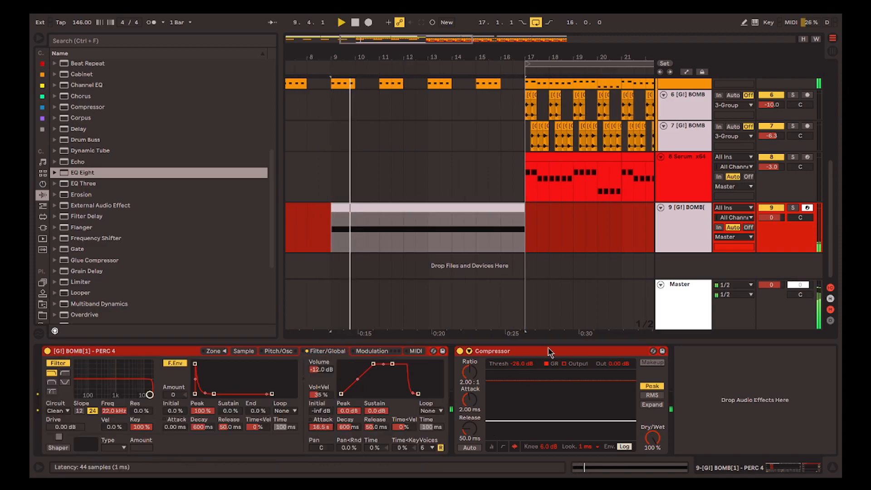
pyautogui.click(833, 468)
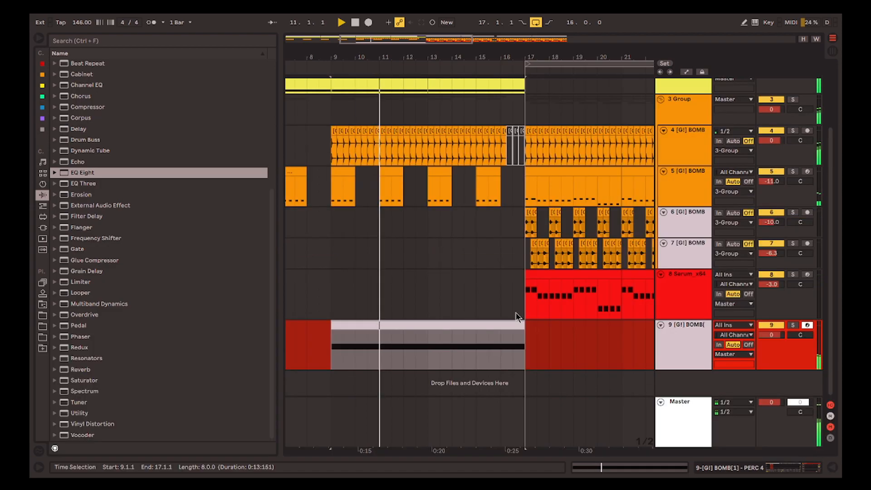
pyautogui.click(783, 470)
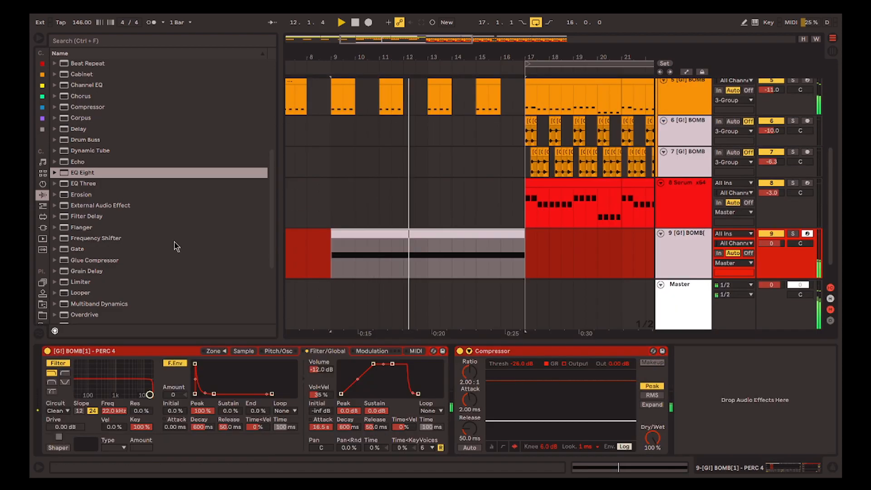
pyautogui.scroll(6, 182, 245)
pyautogui.scroll(-2, 67, 189)
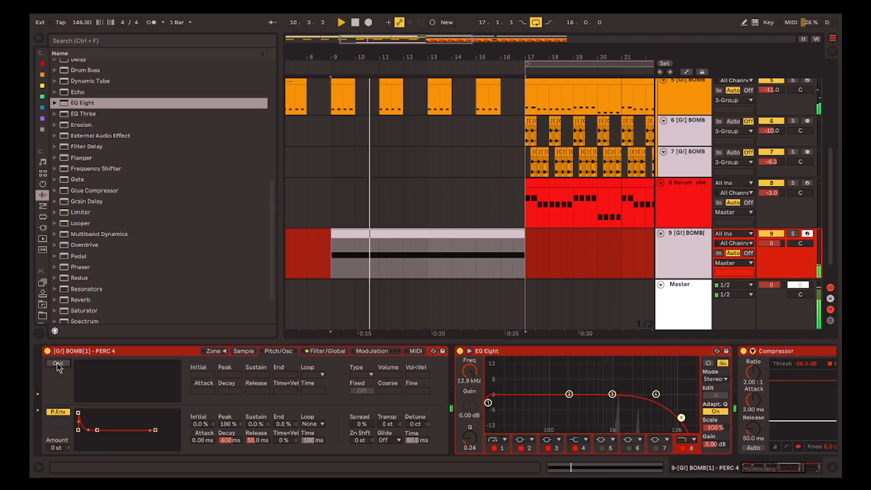
# - Enable the Sampler's modulation oscillator as a Sine with Coarse 0.125 and Volume -6.9 dB, and play the build-up
pyautogui.click(57, 363)
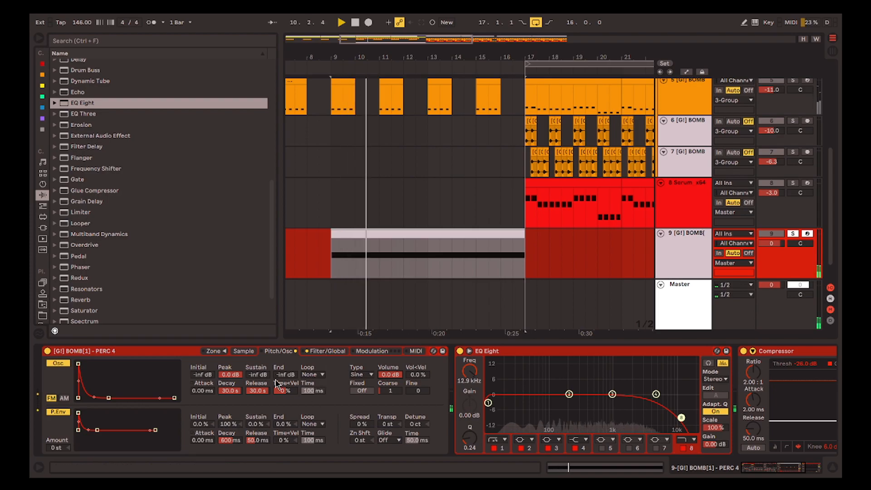
pyautogui.moveTo(391, 375); pyautogui.dragTo(391, 403)
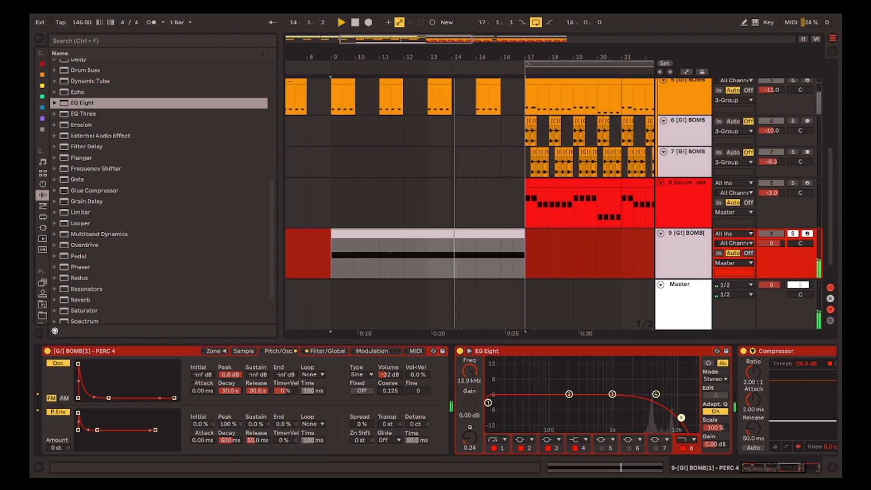
pyautogui.moveTo(390, 375); pyautogui.dragTo(390, 369)
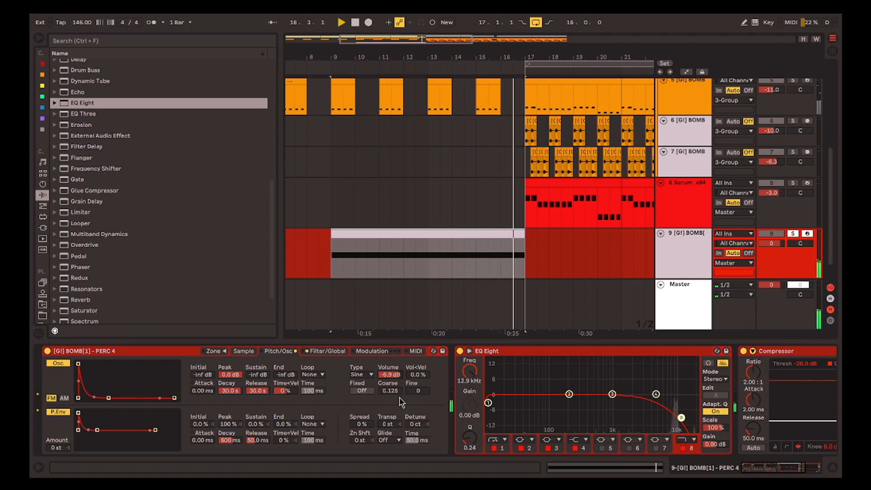
pyautogui.press('space')
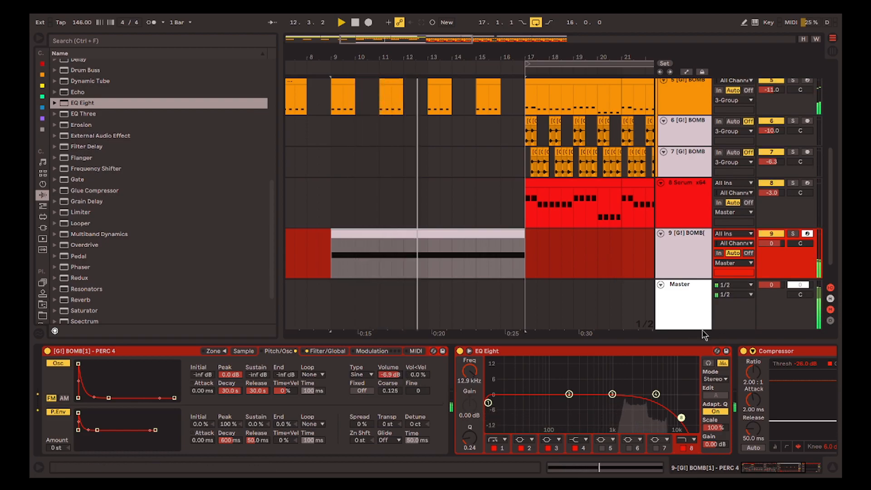
# - Trim the track 9 build-up clip so it ends at bar 16
pyautogui.press('a')
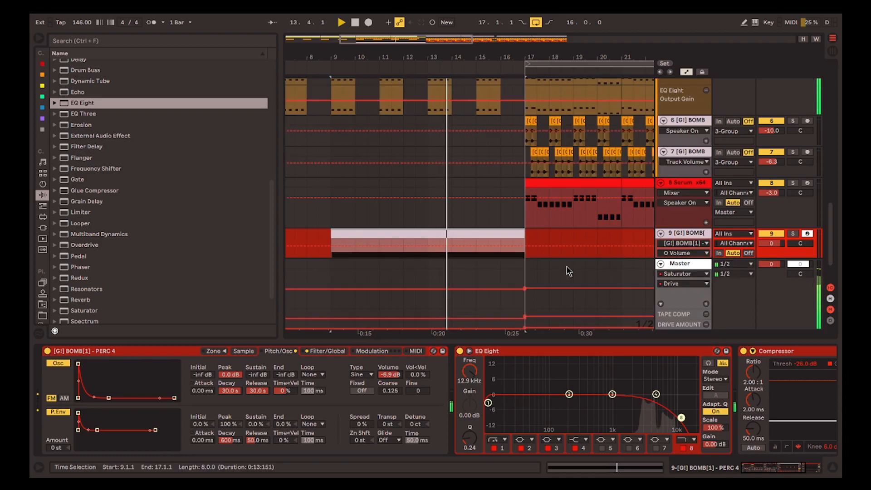
pyautogui.scroll(4, 523, 217)
pyautogui.moveTo(522, 217); pyautogui.dragTo(432, 217)
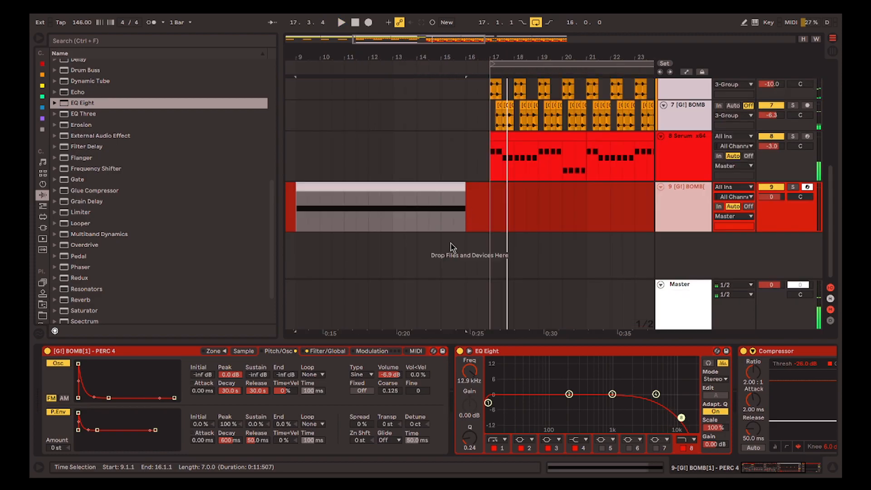
# - Duplicate track 9 as track 10, keep only an eight-bar clip starting at bar 17 on it, and play it soloed
pyautogui.hotkey('ctrl', 'd')
pyautogui.click(354, 234)
pyautogui.moveTo(331, 235); pyautogui.dragTo(536, 245)
pyautogui.press('space')
pyautogui.click(410, 225)
pyautogui.click(410, 233)
pyautogui.press('Delete')
pyautogui.click(544, 235)
pyautogui.press('space')
# - Reshape the track 10 clip's Pitch Bend envelope to fall from 8191 at the start to the minimum at bar 8
pyautogui.click(337, 351)
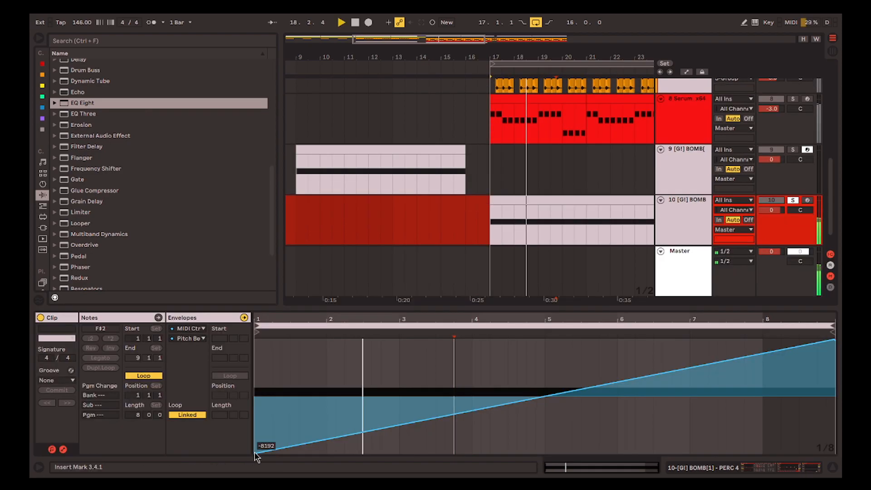
pyautogui.moveTo(256, 455); pyautogui.dragTo(256, 340)
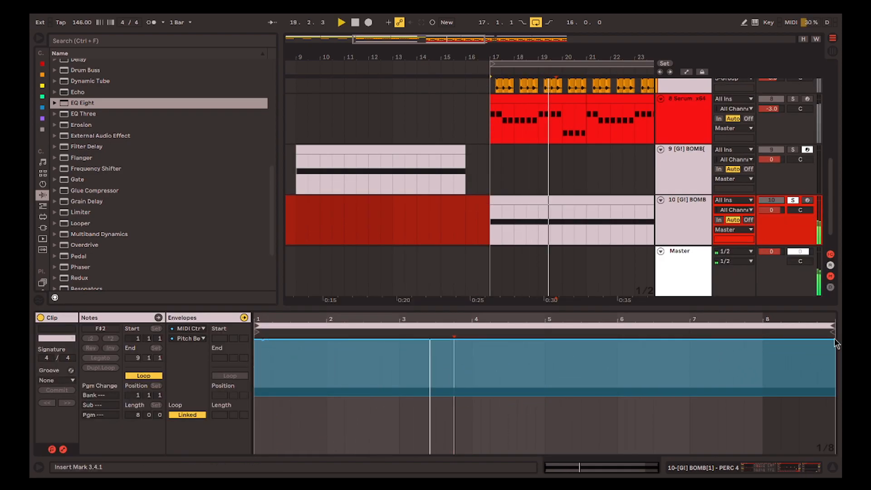
pyautogui.moveTo(833, 341); pyautogui.dragTo(762, 452)
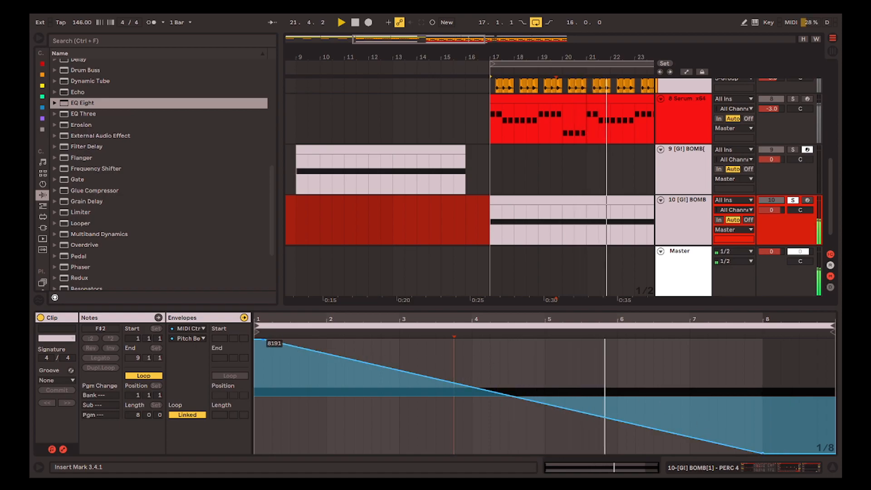
# - Set track 10's Sampler oscillator to Tri with Coarse 0.5 and add an EQ Eight low cut at 527 Hz
pyautogui.hscroll(2, 521, 231)
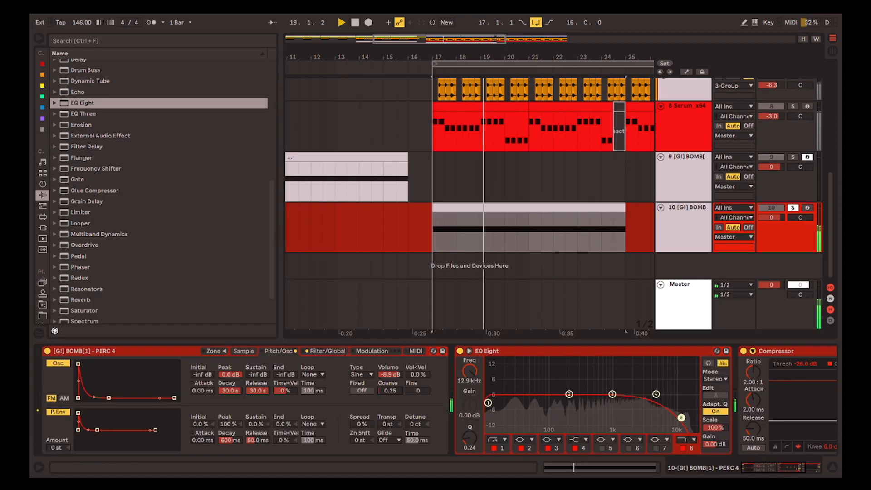
pyautogui.click(359, 377)
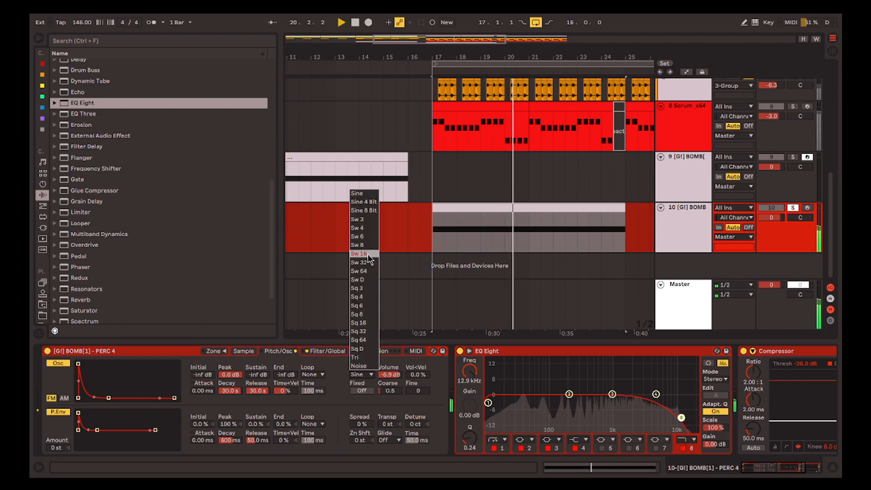
pyautogui.click(364, 362)
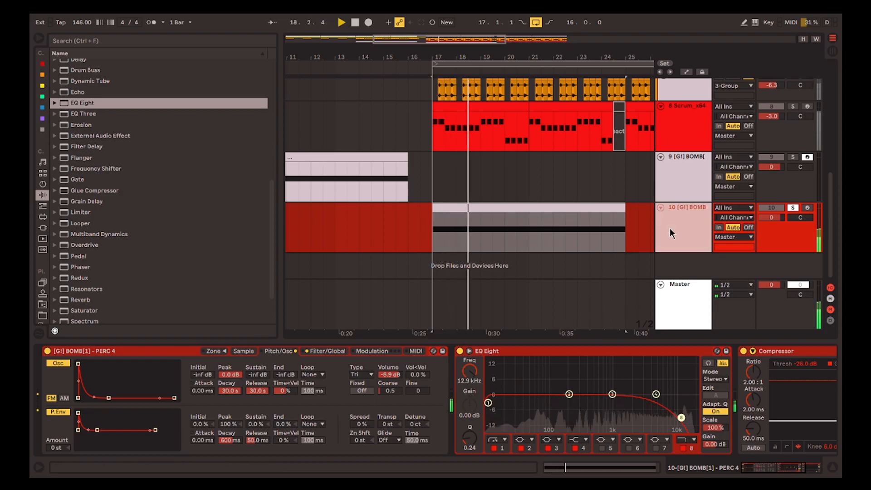
pyautogui.moveTo(488, 402); pyautogui.dragTo(598, 416)
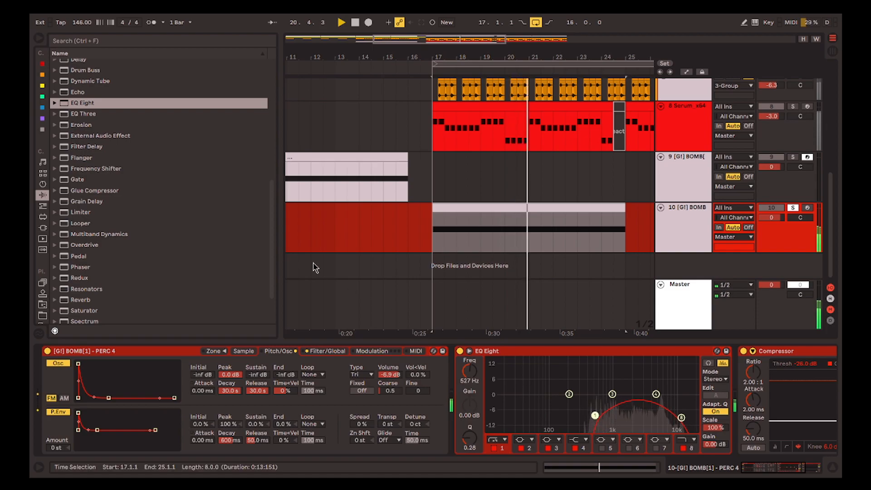
# - Insert TAL-Chorus-LX and the [GI] WASHOUT RACK after the EQ Eight on track 10
pyautogui.click(43, 228)
pyautogui.click(104, 272)
pyautogui.moveTo(104, 270); pyautogui.dragTo(771, 399)
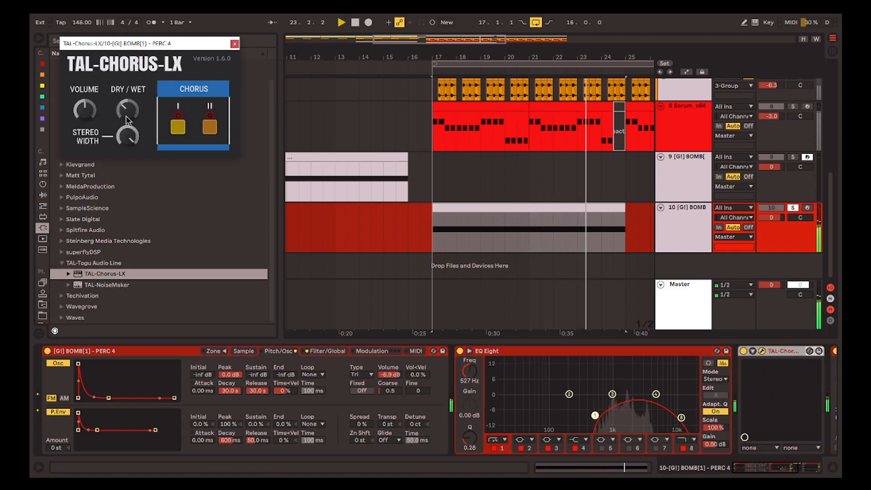
pyautogui.scroll(1, 449, 177)
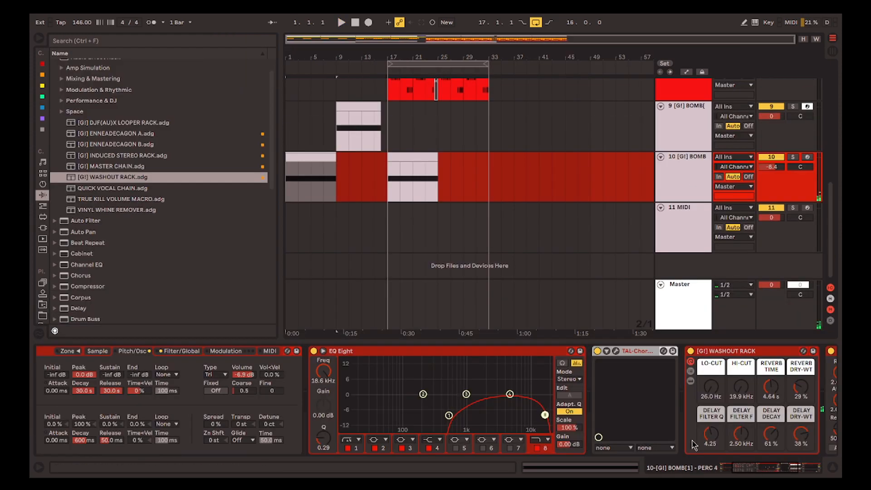
# - Copy track 10's Sampler to track 11 and the track 9 clip to bar 17 on it, and play it soloed
pyautogui.moveTo(131, 354); pyautogui.dragTo(412, 199)
pyautogui.moveTo(355, 109); pyautogui.dragTo(406, 210)
pyautogui.press('space')
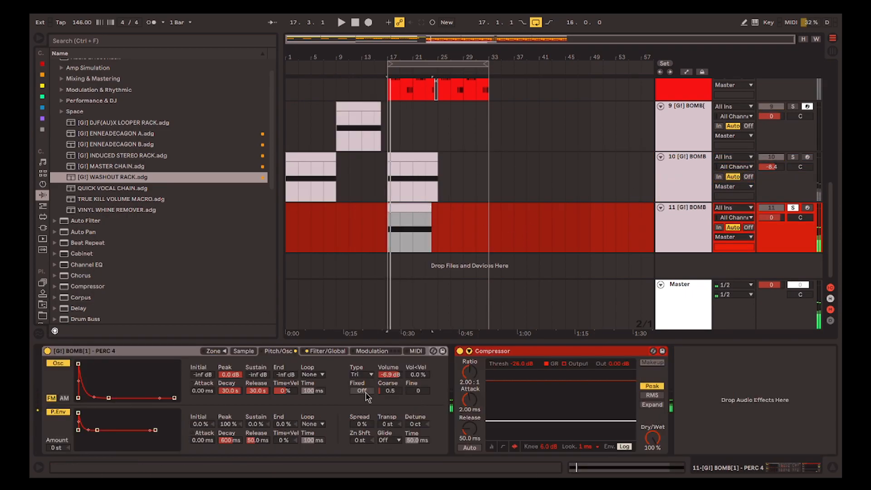
# - Switch track 11's Sampler oscillator to Noise with Coarse 17 and make the clip's Filter Freq envelope drop at bar 8
pyautogui.click(361, 374)
pyautogui.click(365, 331)
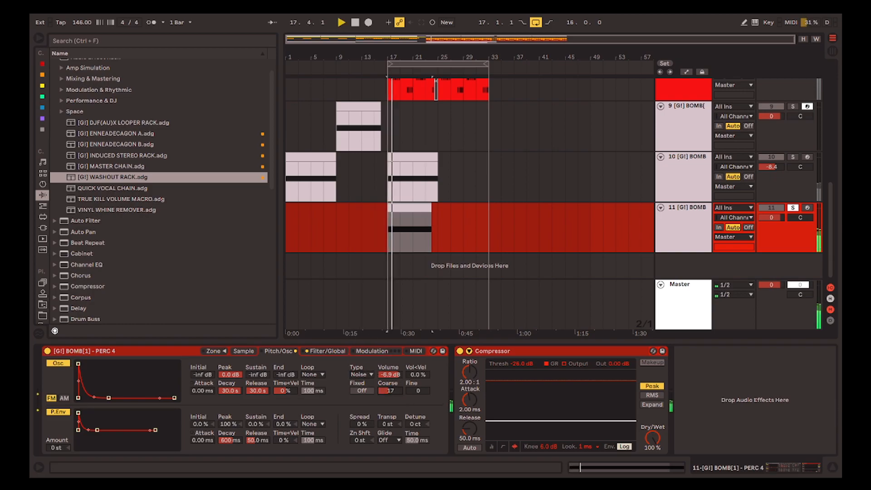
pyautogui.hotkey('shift', 'Tab')
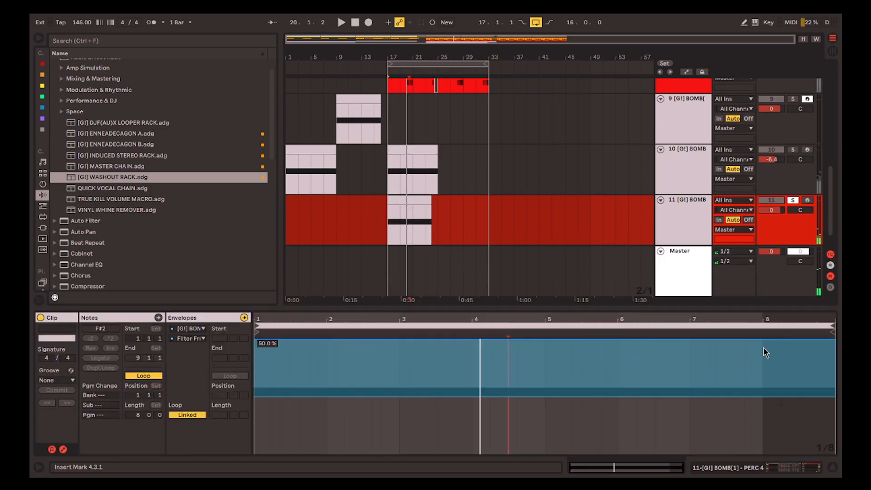
pyautogui.moveTo(765, 344); pyautogui.dragTo(766, 394)
pyautogui.hotkey('shift', 'Tab')
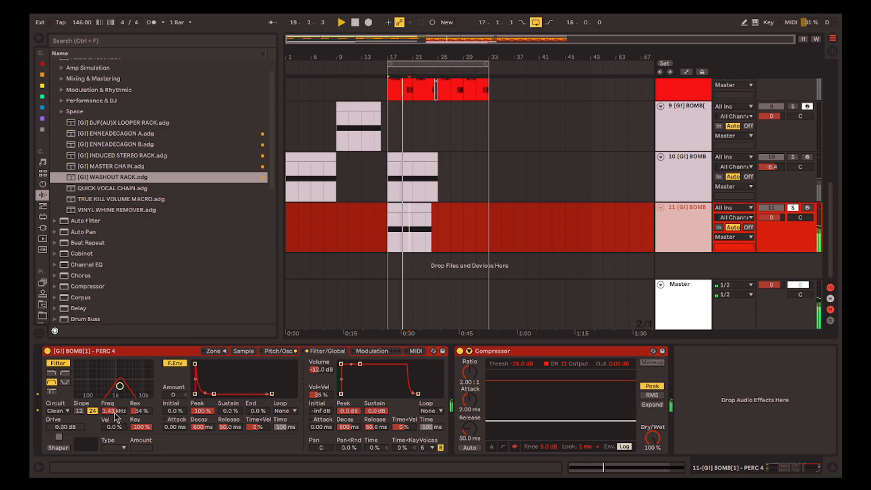
# - Set track 11's Sampler filter to 236 Hz with 56 % resonance and add the [GI] WASHOUT RACK with LO-CUT 220 Hz and REVERB DRY-WT 62 %
pyautogui.moveTo(117, 415); pyautogui.dragTo(119, 416)
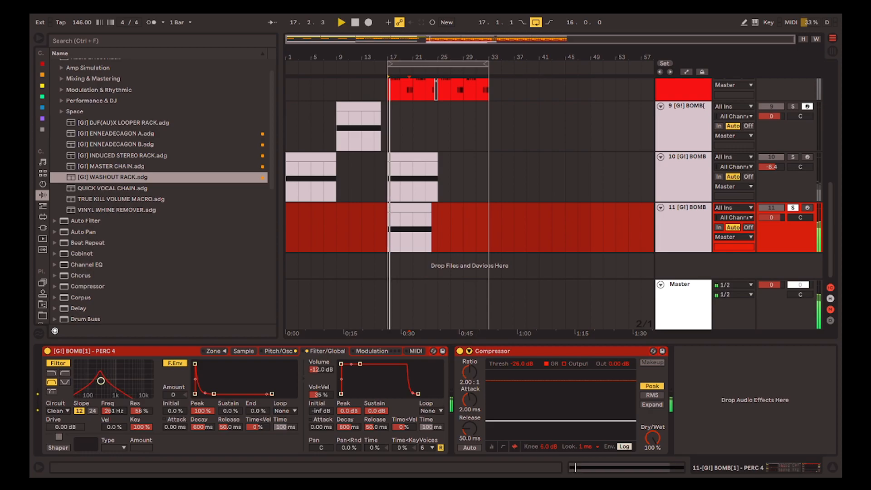
pyautogui.moveTo(125, 181); pyautogui.dragTo(460, 447)
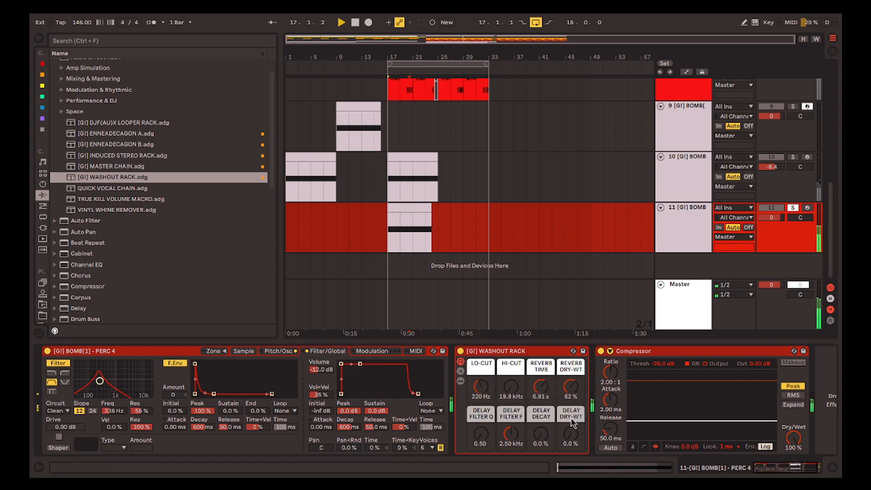
pyautogui.click(122, 412)
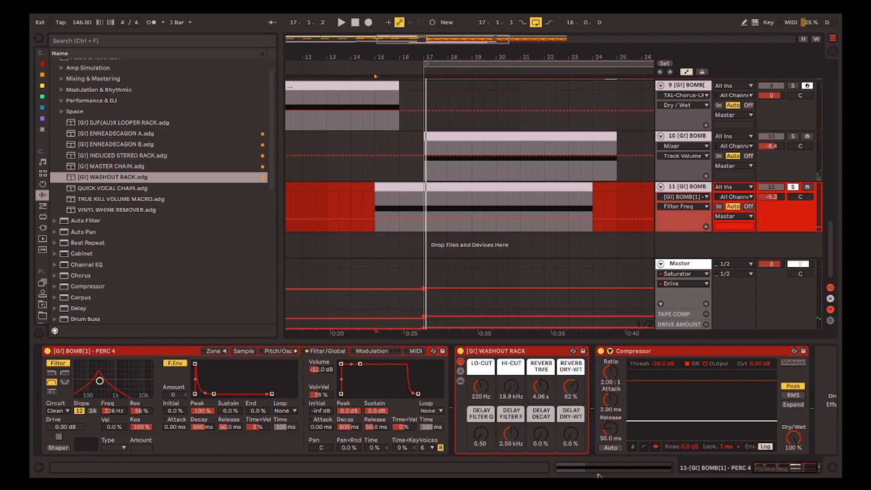
# - Make the track 11 clip's Filter Freq envelope rise over its first two bars to 50.0 % at bar 3
pyautogui.hotkey('shift', 'Tab')
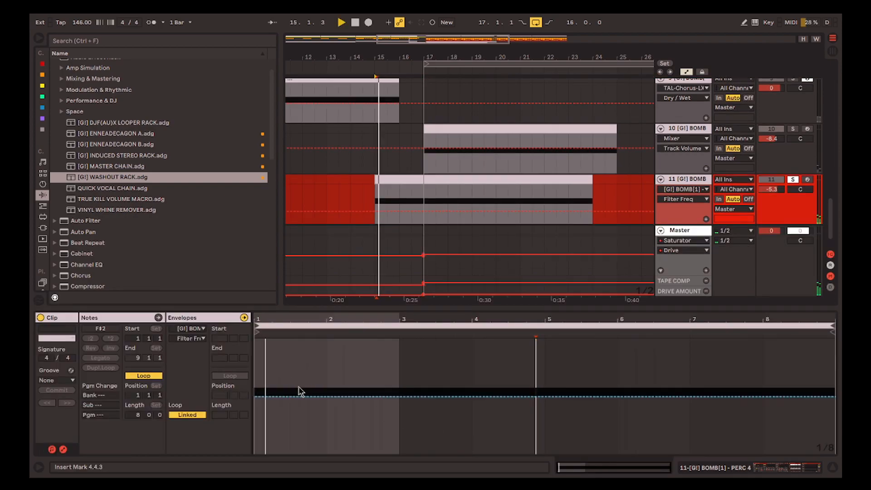
pyautogui.moveTo(399, 396); pyautogui.dragTo(399, 339)
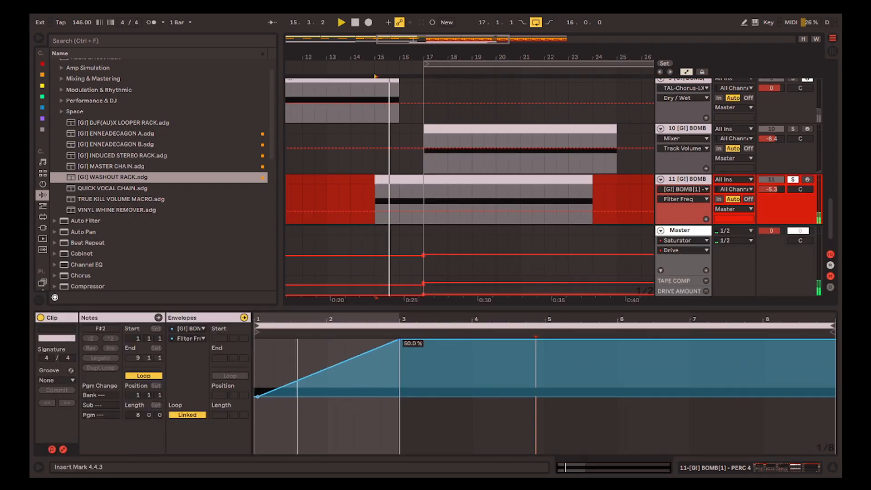
pyautogui.click(359, 190)
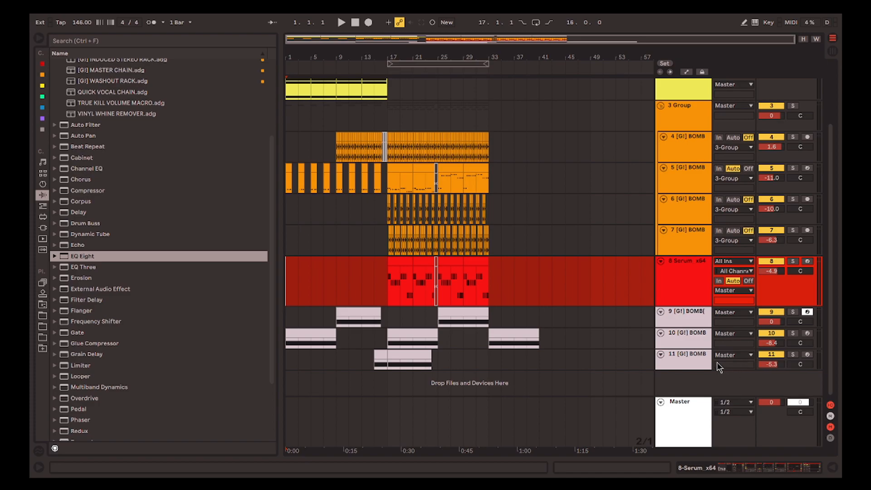
# - Select the first track, holding the Instrument Rack, in the arrangement
pyautogui.scroll(4, 706, 361)
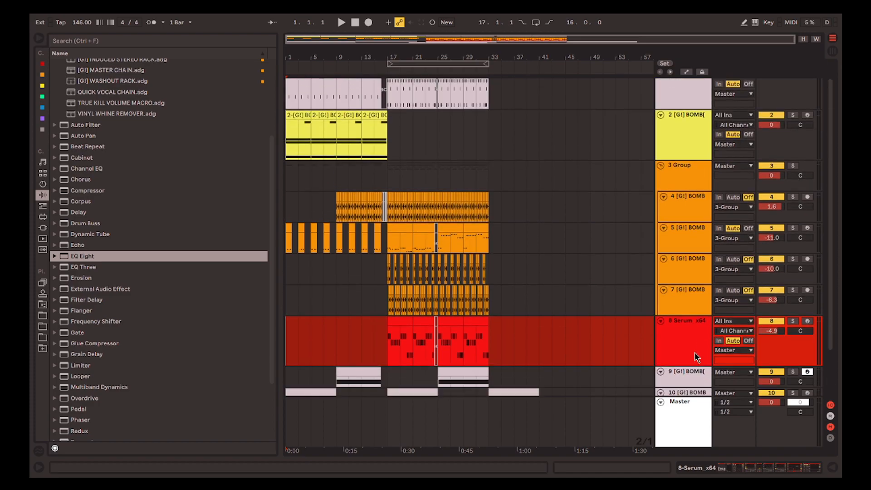
pyautogui.click(677, 182)
pyautogui.click(690, 107)
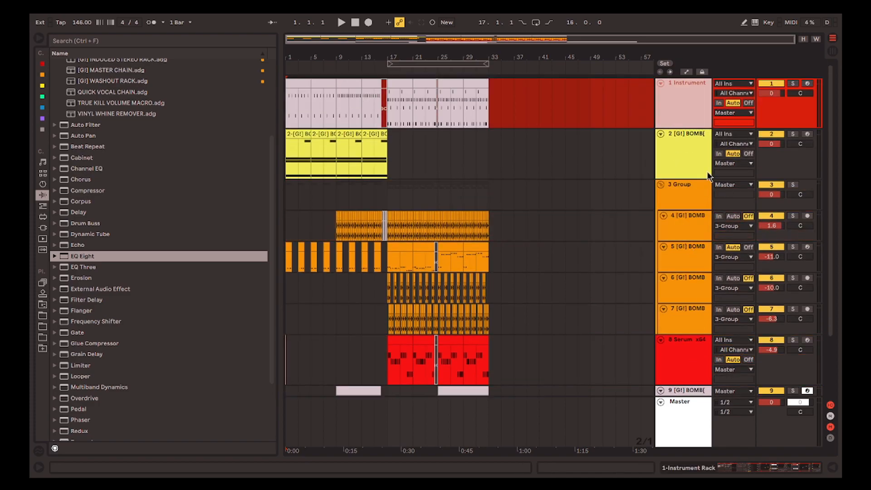
# - Inspect the source sample behind the pads of the first track's Drum Rack, including the PERC 4 Sampler's waveform
pyautogui.click(758, 470)
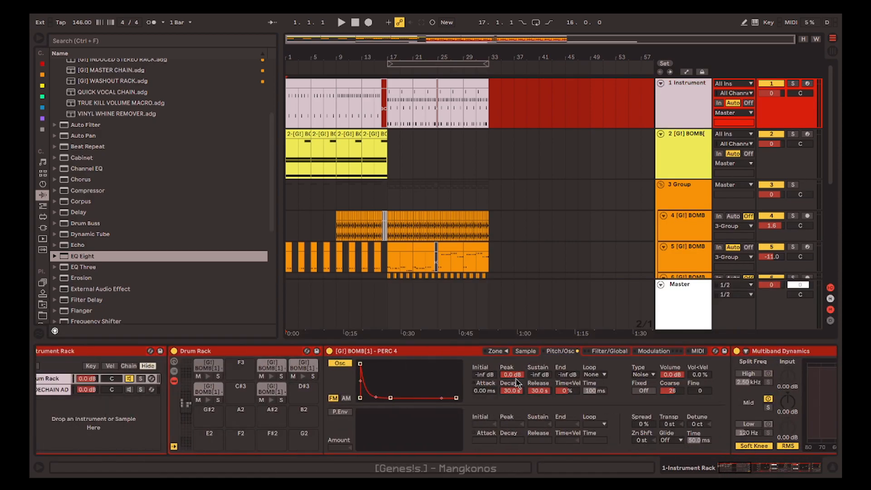
pyautogui.click(524, 352)
pyautogui.click(267, 393)
pyautogui.click(210, 391)
pyautogui.click(209, 367)
pyautogui.click(271, 369)
pyautogui.click(299, 370)
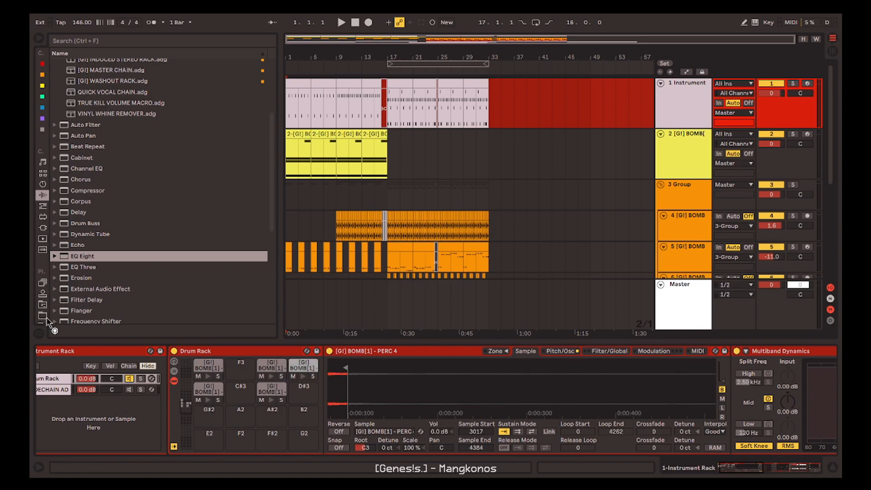
# - Preview [GI] BOMB[1] - PERC 4.wav from the drum kit's PERC folder and review the arrangement's remaining tracks with the device view hidden
pyautogui.click(44, 317)
pyautogui.click(153, 245)
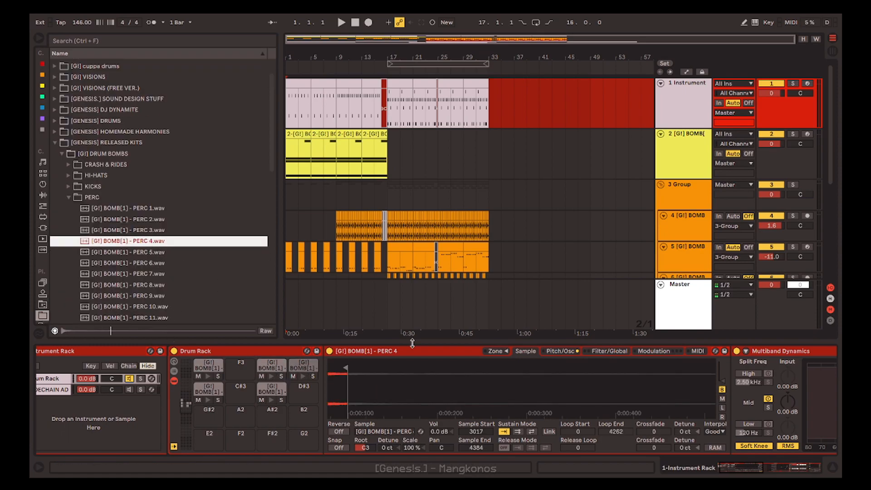
pyautogui.scroll(-10, 487, 212)
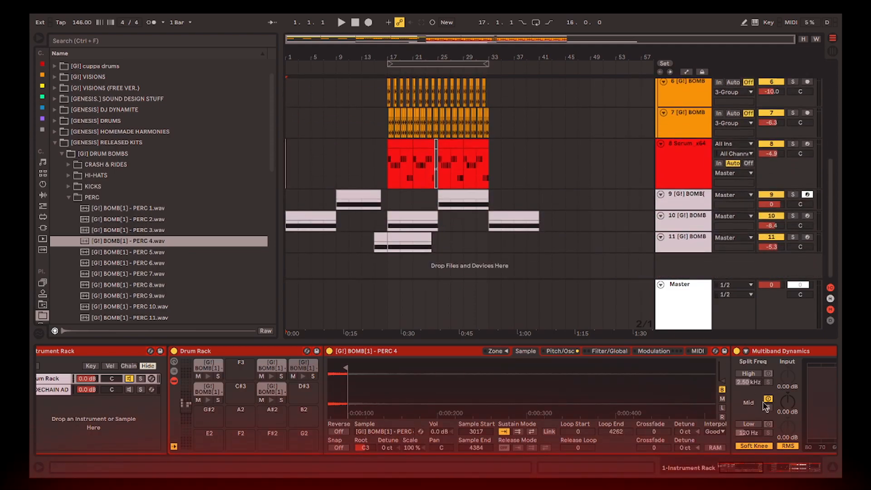
pyautogui.hotkey('ctrl', 'alt', 'l')
pyautogui.scroll(3, 663, 343)
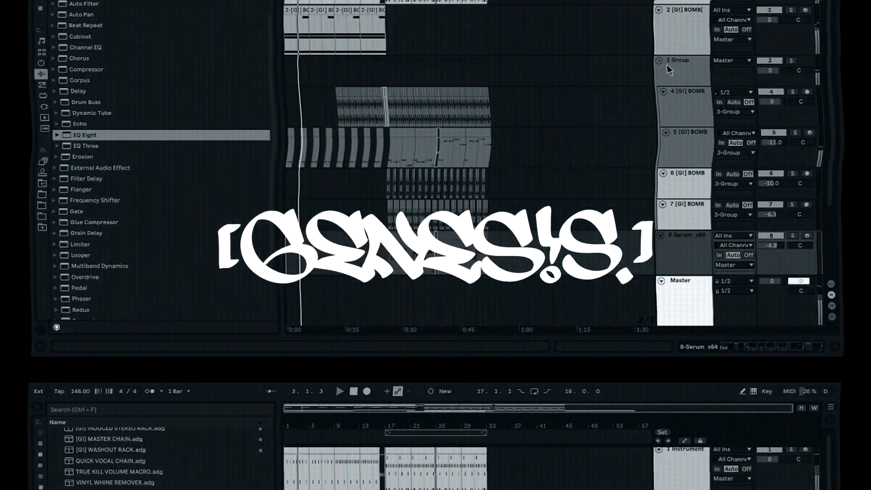
# - Assign the 3 Group track's color to its grouped tracks and clips, and reduce the height of tracks 4 and 5 together
pyautogui.rightClick(668, 66)
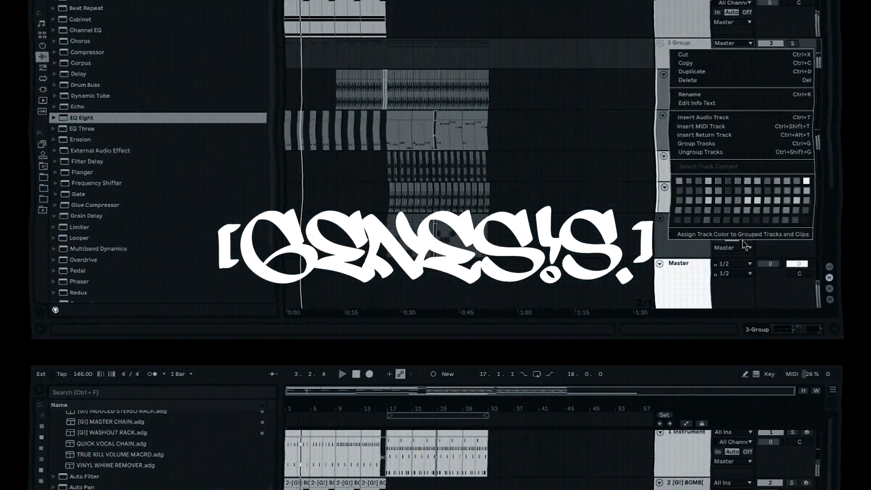
pyautogui.click(745, 252)
pyautogui.click(686, 147)
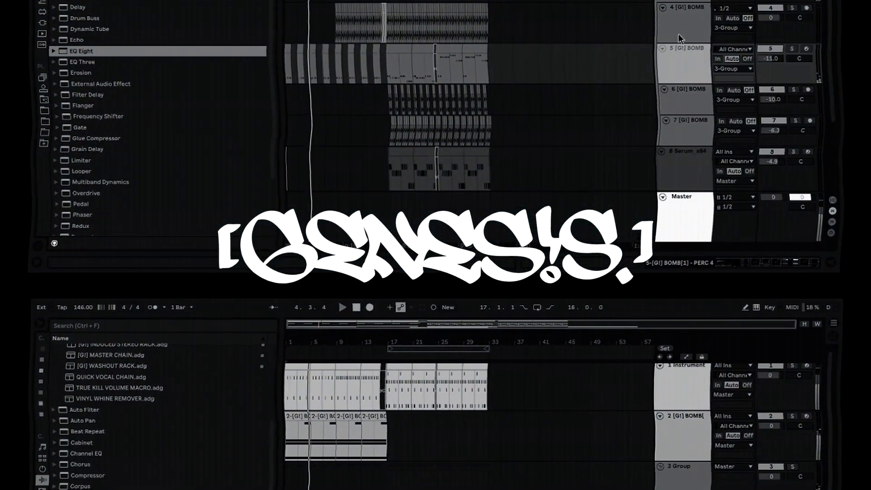
pyautogui.keyDown('shift'); pyautogui.click(681, 53); pyautogui.keyUp('shift')
pyautogui.moveTo(692, 60); pyautogui.dragTo(692, 50)
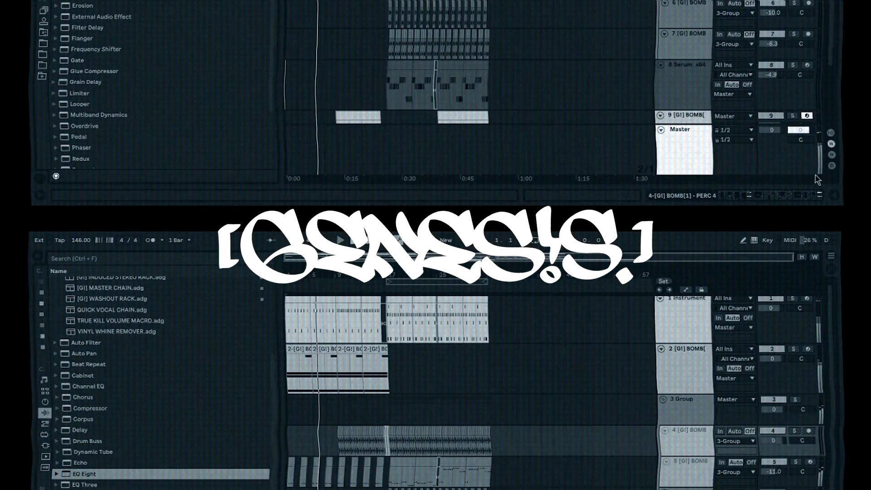
pyautogui.scroll(-3, 676, 331)
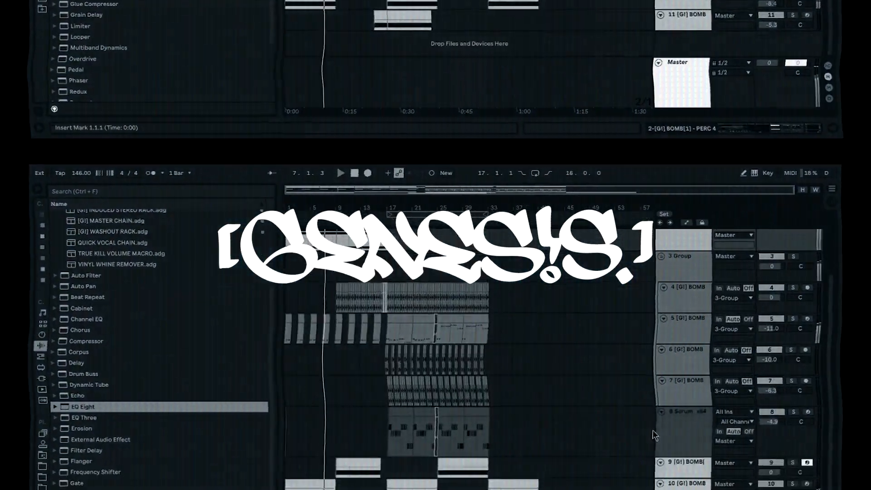